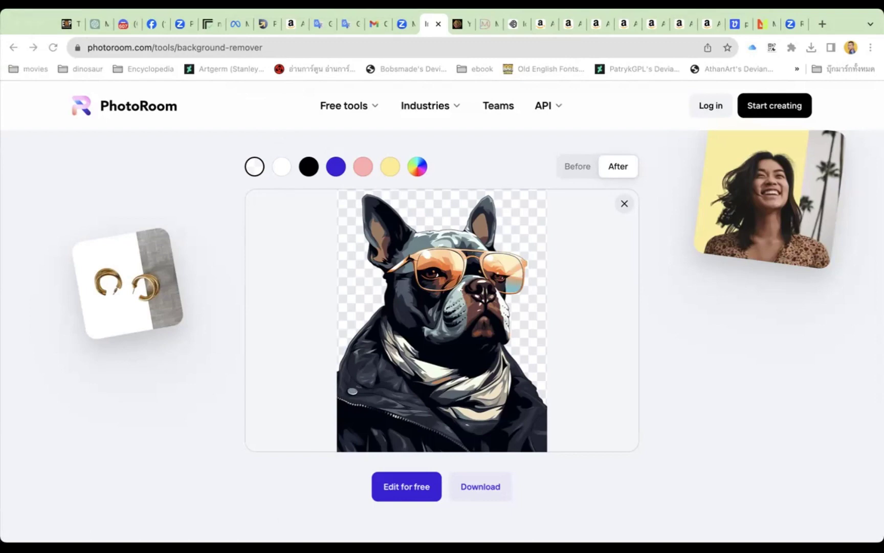
- Clear the cut-out dog image from the background remover and switch to the real-esrgan model page on Replicate
left_click(229, 410)
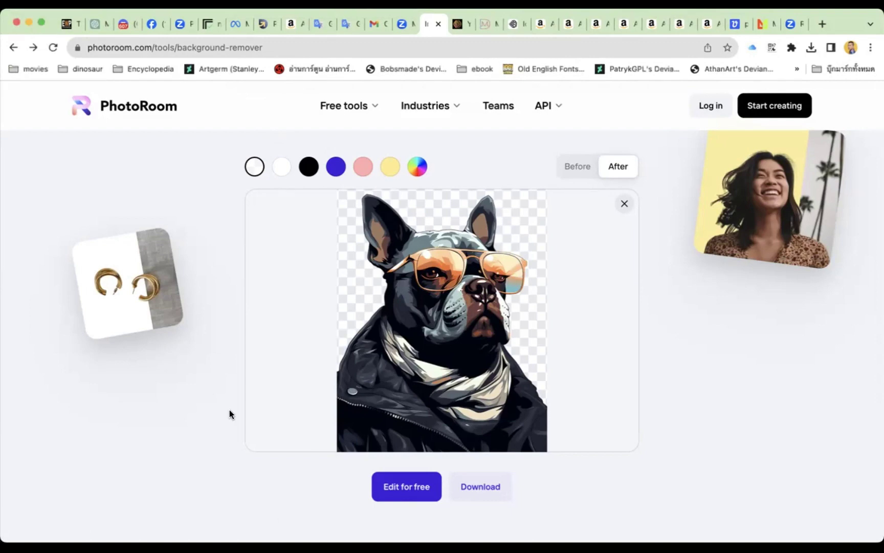
left_click(624, 203)
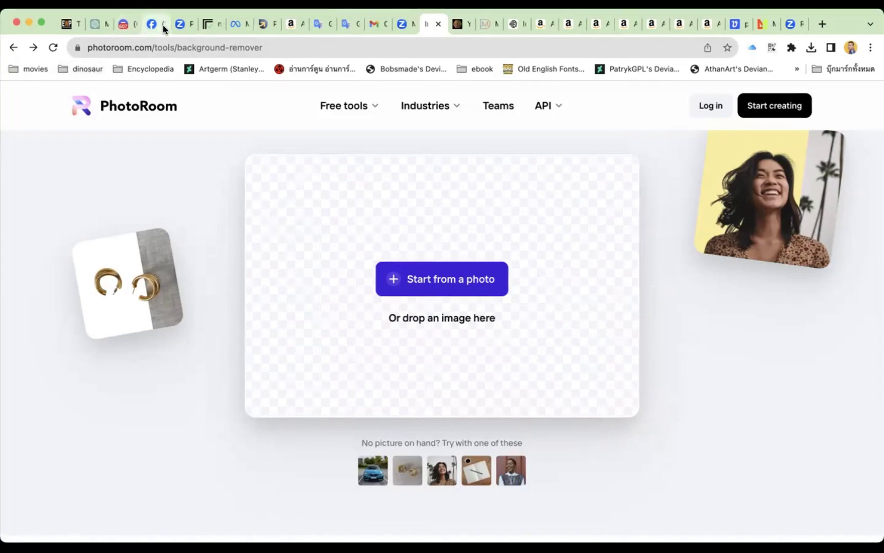
left_click(210, 24)
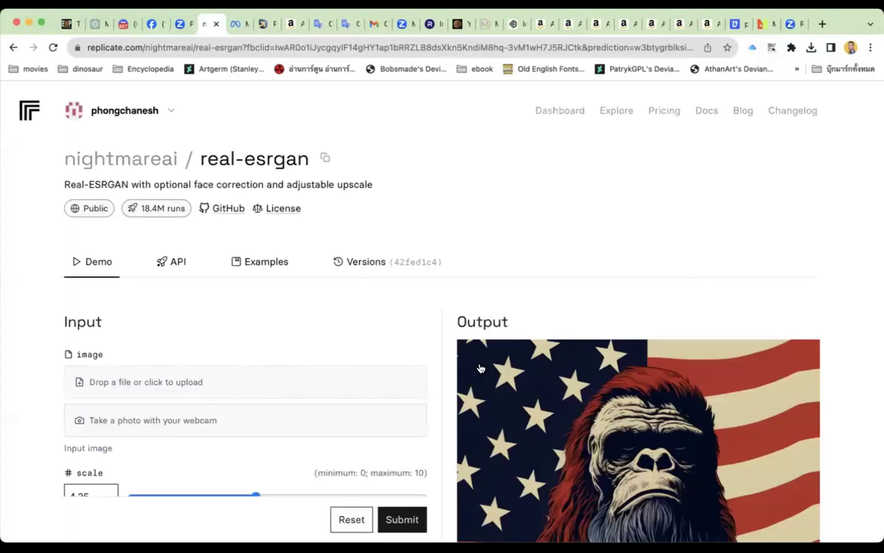
- Check the Replicate dashboard and view the Bigfoot input image at full size, returning to the real-esrgan page
scroll(405, 359, "down", 5)
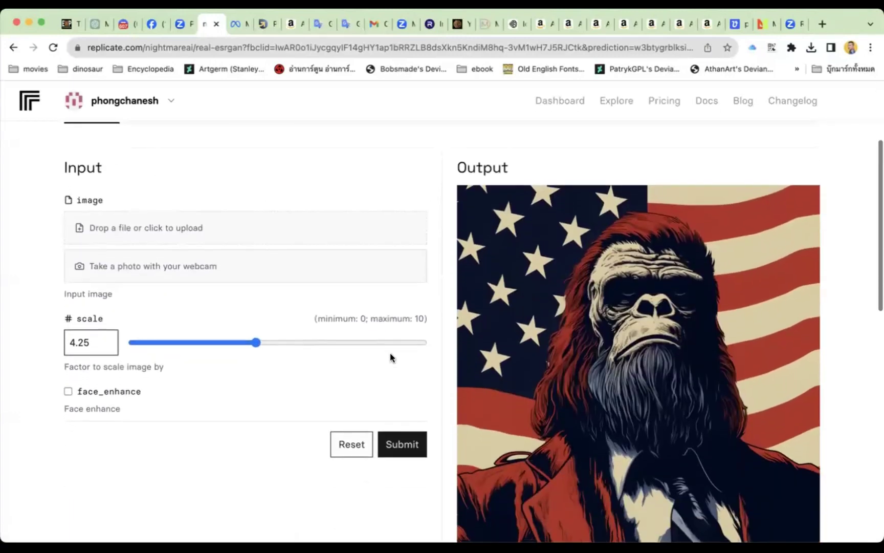
scroll(390, 353, "up", 3)
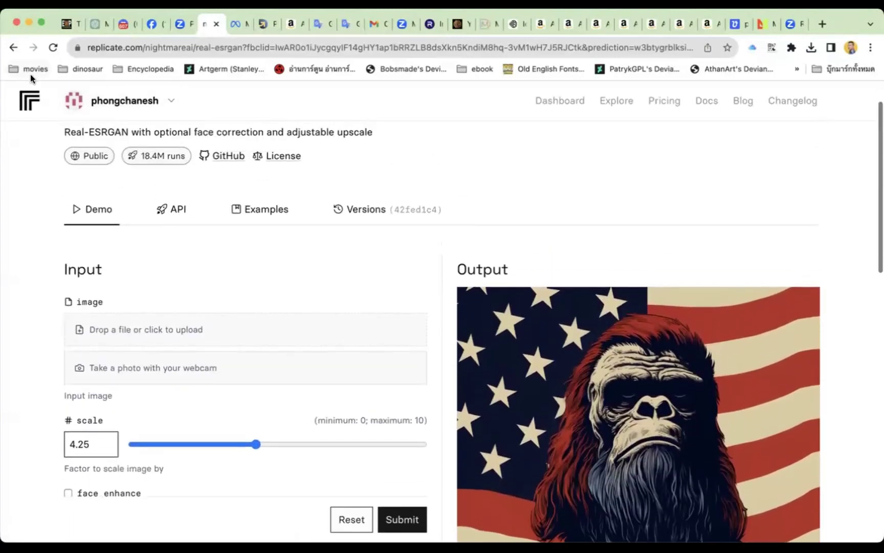
left_click(29, 101)
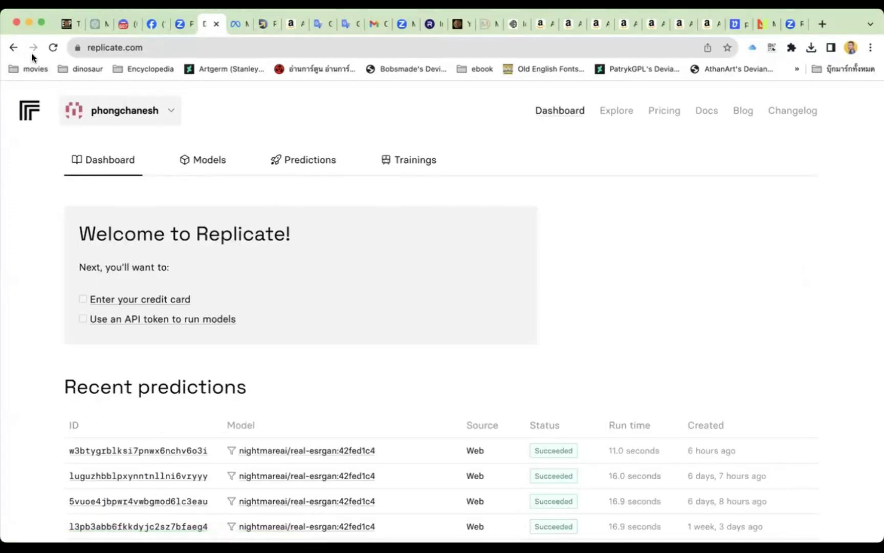
left_click(13, 47)
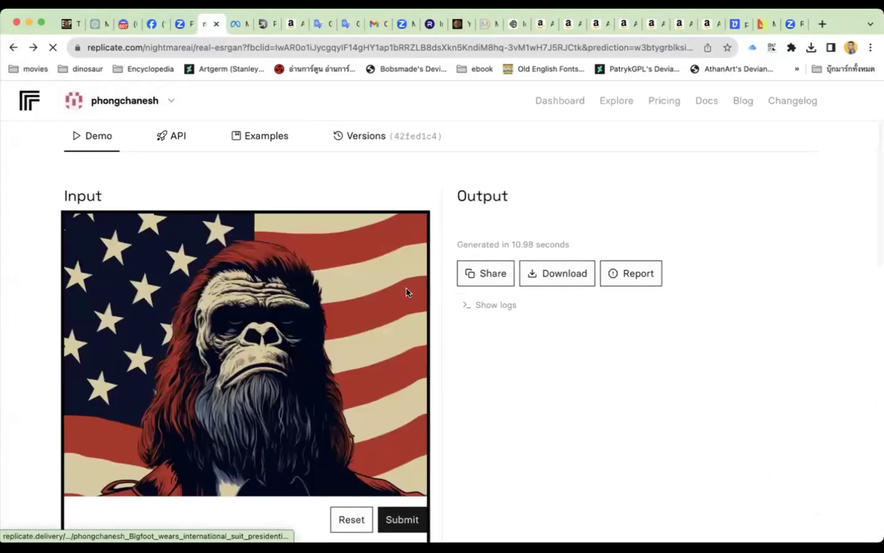
left_click(406, 293)
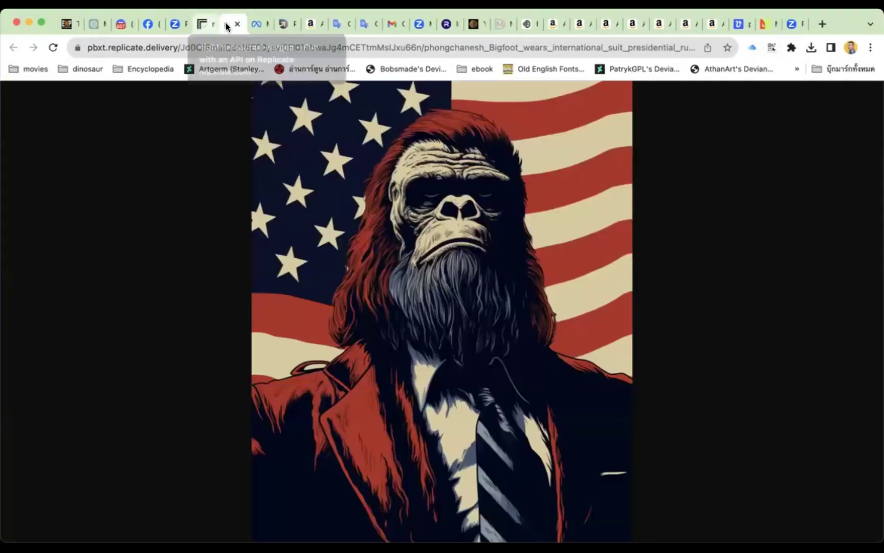
left_click(236, 25)
- Examine the real-esrgan demo page from the existing input and output down to the examples
scroll(404, 435, "down", 3)
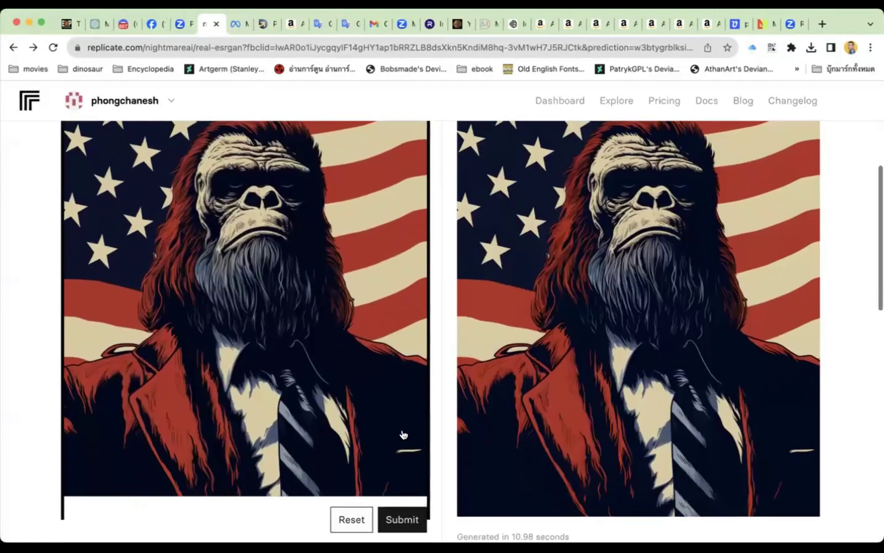
scroll(403, 434, "down", 5)
scroll(400, 410, "up", 1)
scroll(410, 310, "down", 1)
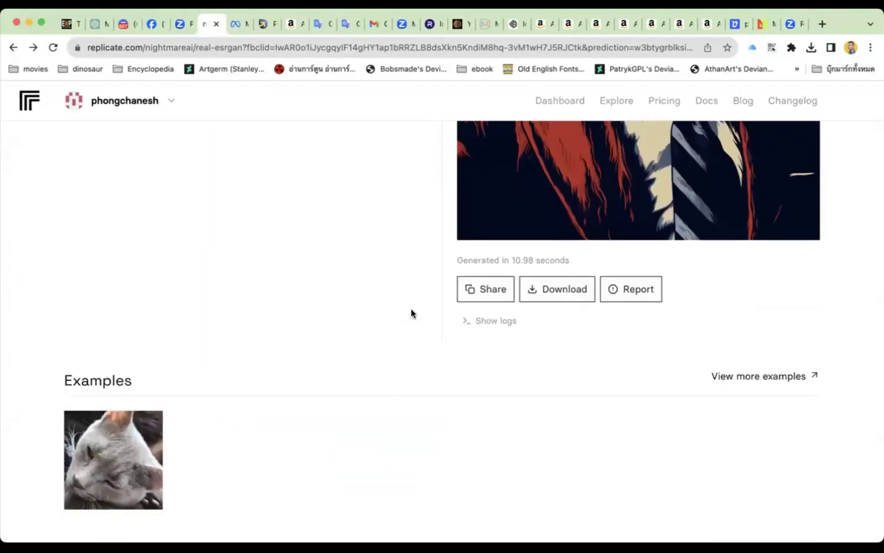
scroll(297, 284, "up", 10)
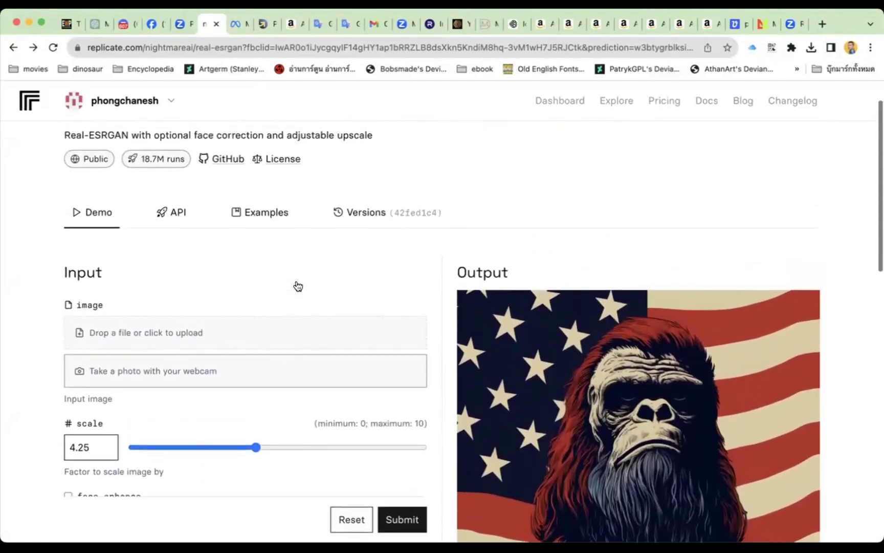
scroll(302, 281, "up", 2)
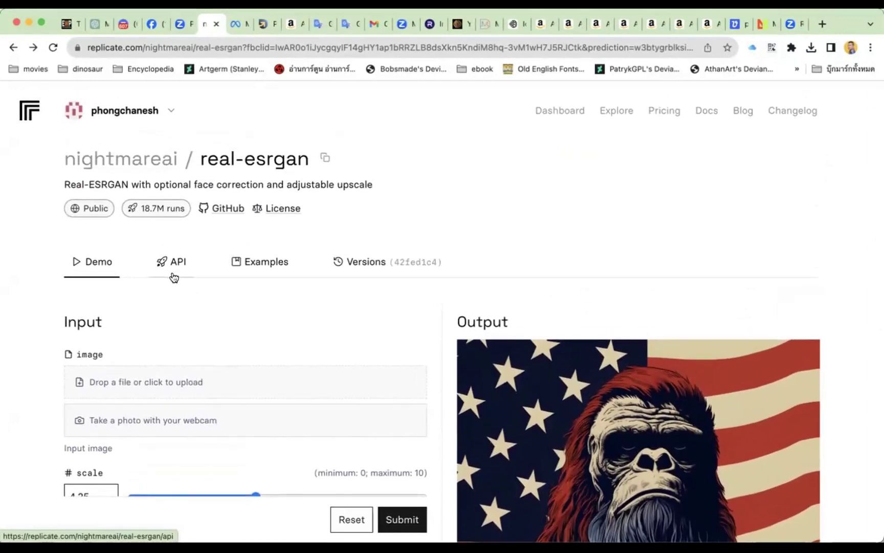
- Upload the background-free pop art illustration of the American bully dog as the real-esrgan input image
scroll(180, 271, "down", 1)
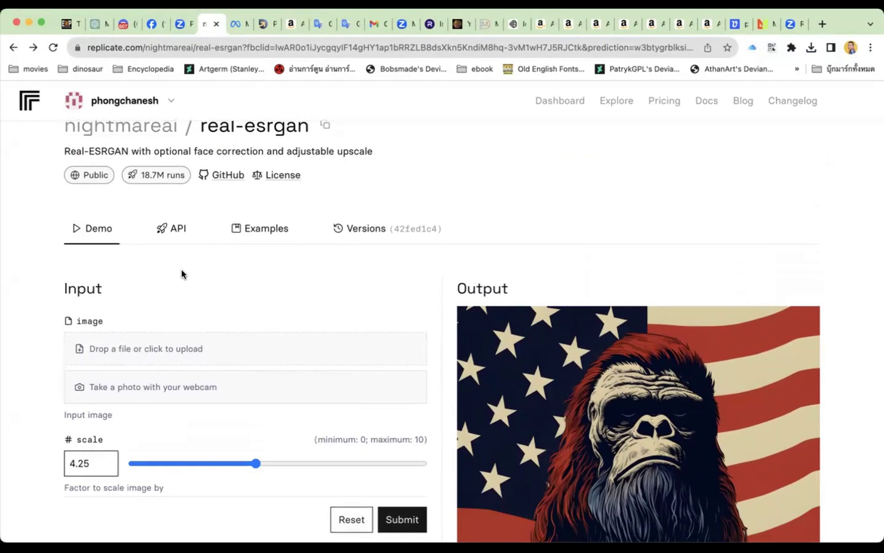
scroll(125, 307, "down", 5)
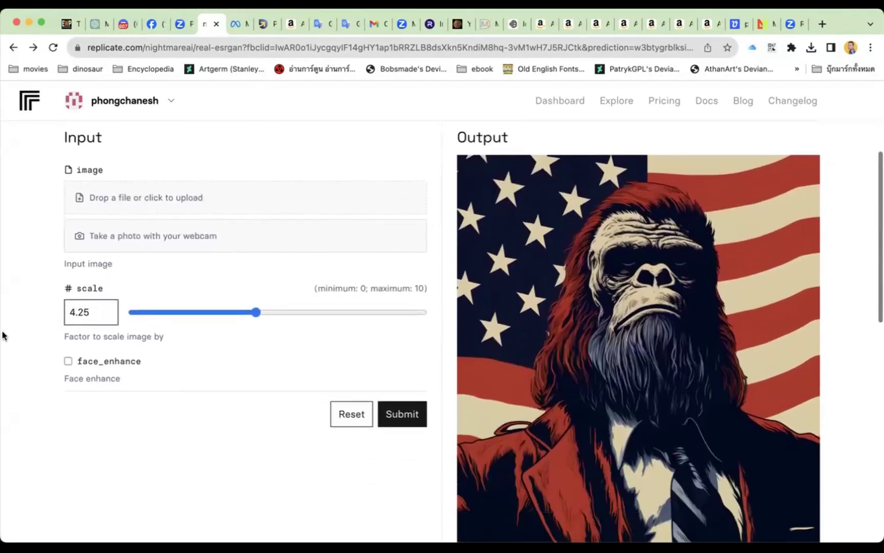
scroll(187, 237, "up", 2)
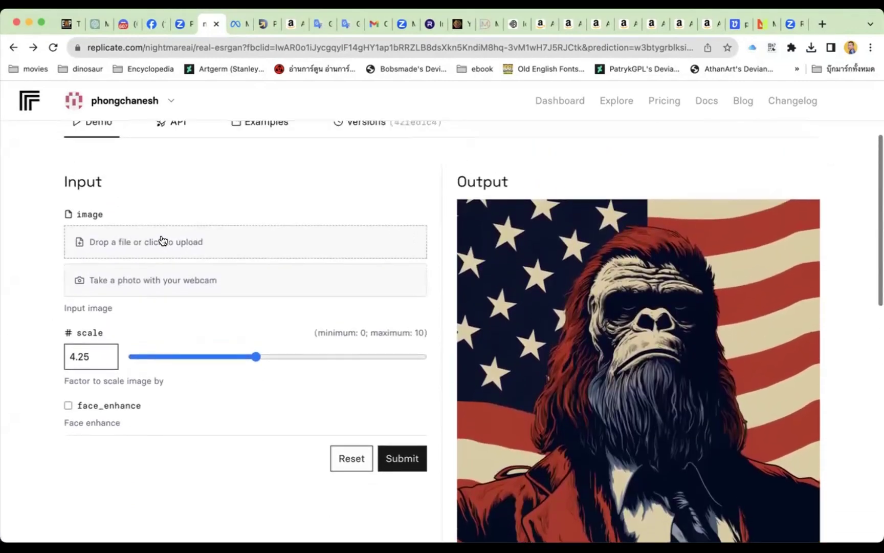
left_click(162, 241)
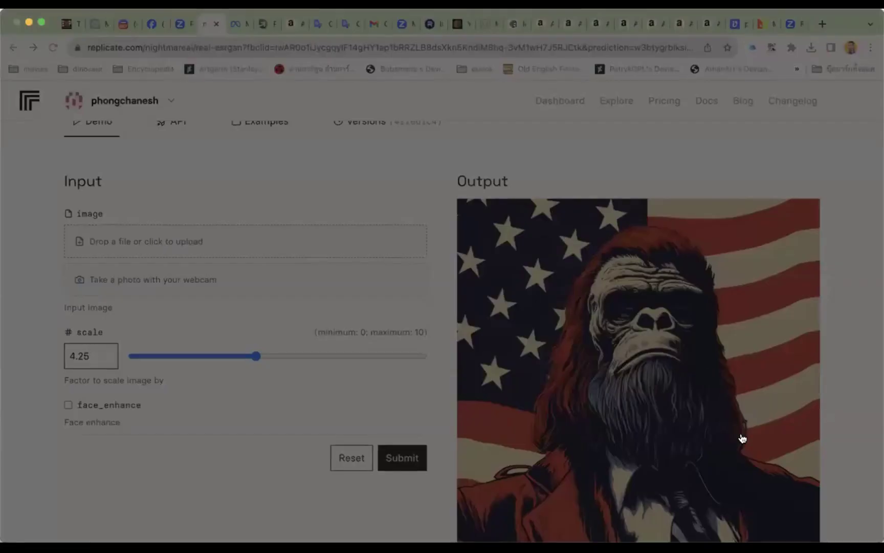
key("Return")
- Set the scale factor to 4.25, leave face enhancement off, and submit the dog image for upscaling
scroll(399, 329, "down", 2)
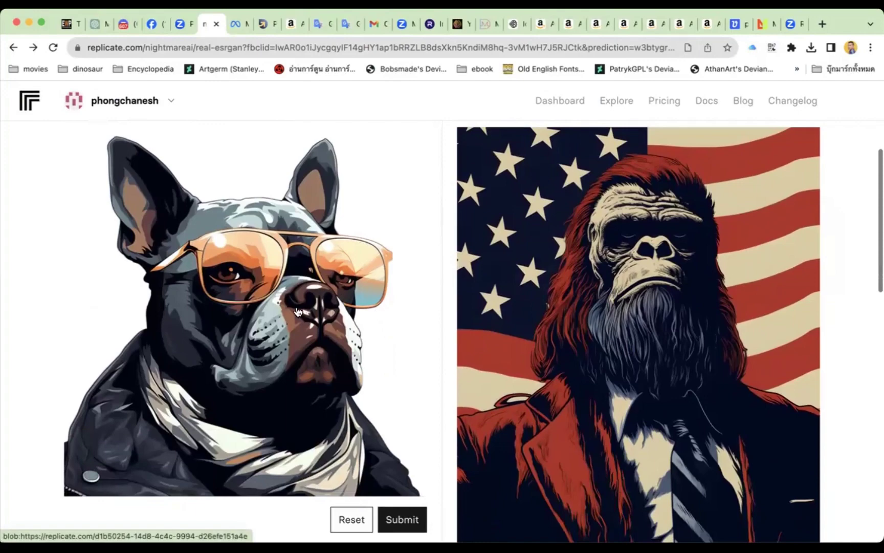
scroll(298, 308, "down", 5)
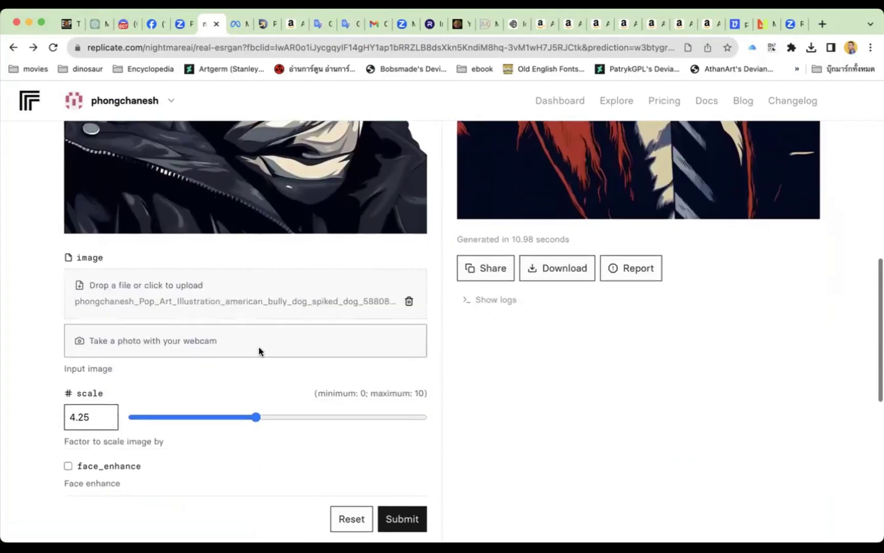
scroll(259, 351, "down", 2)
left_click_drag(255, 341, 431, 326)
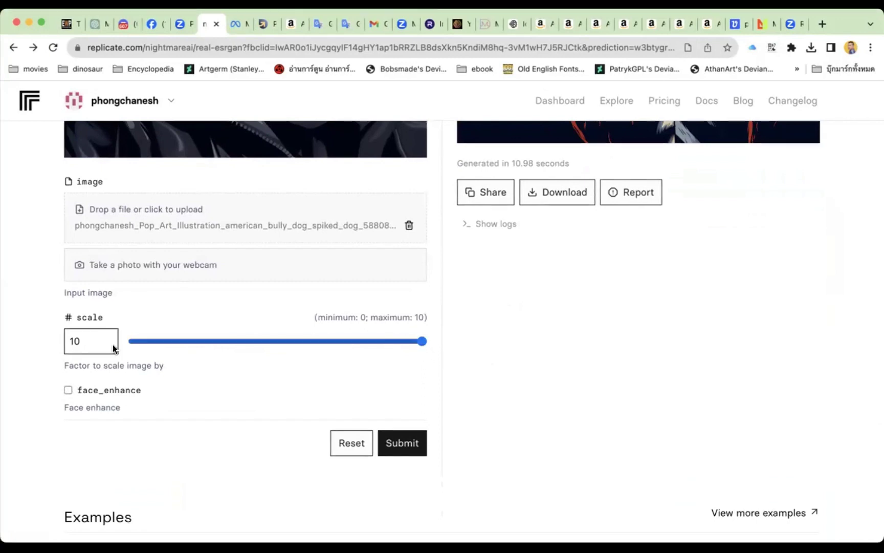
double_click(86, 342)
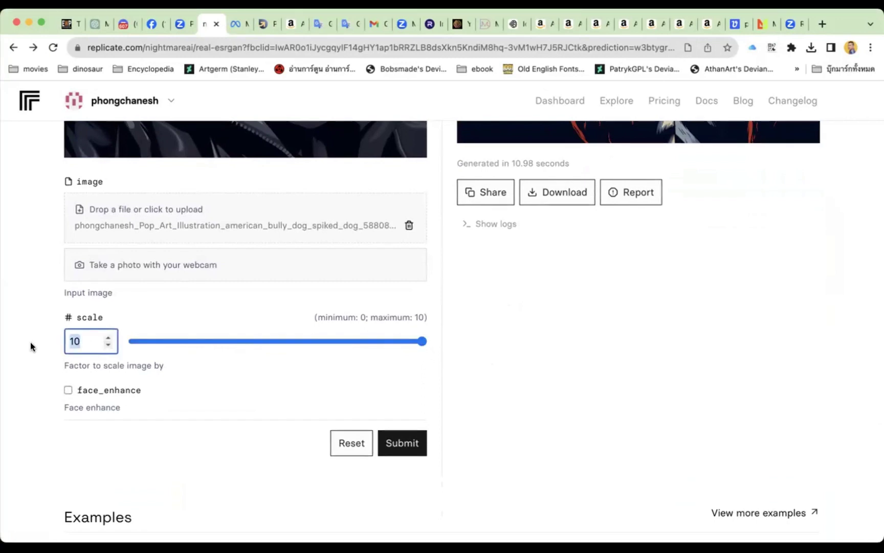
type("4")
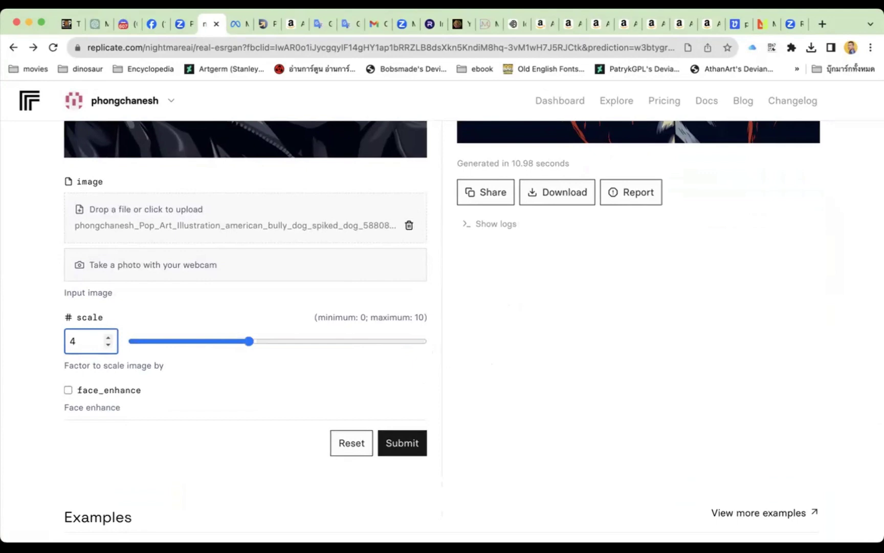
type(".25")
left_click(387, 448)
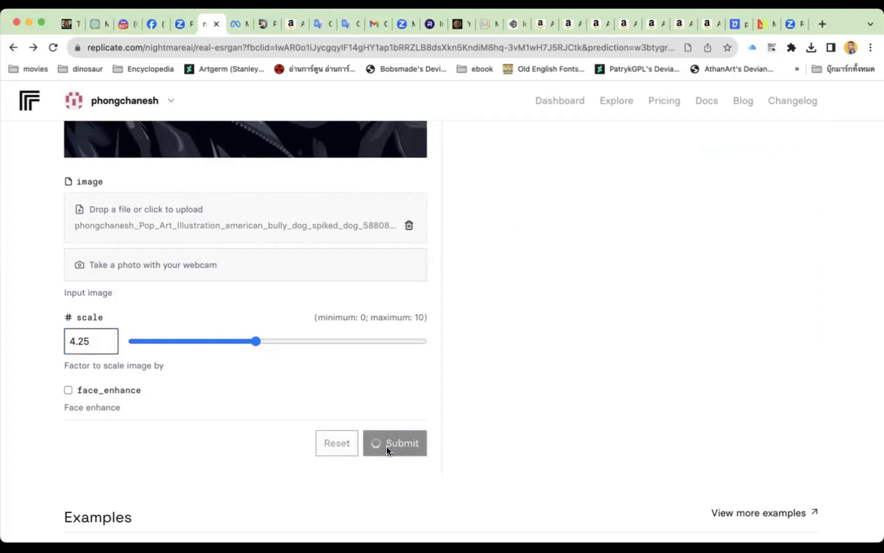
- Follow the upscaling run and compare the dog's input image with the generated output
scroll(384, 469, "up", 5)
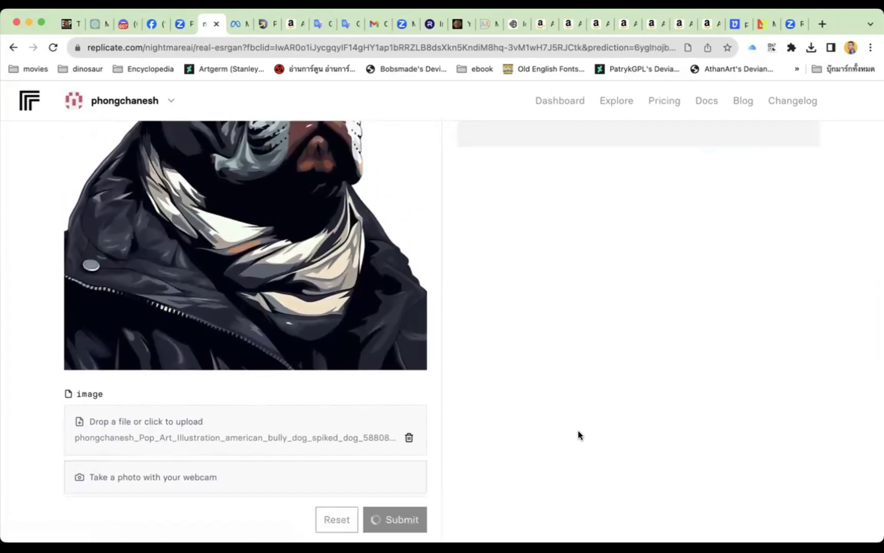
scroll(578, 435, "up", 3)
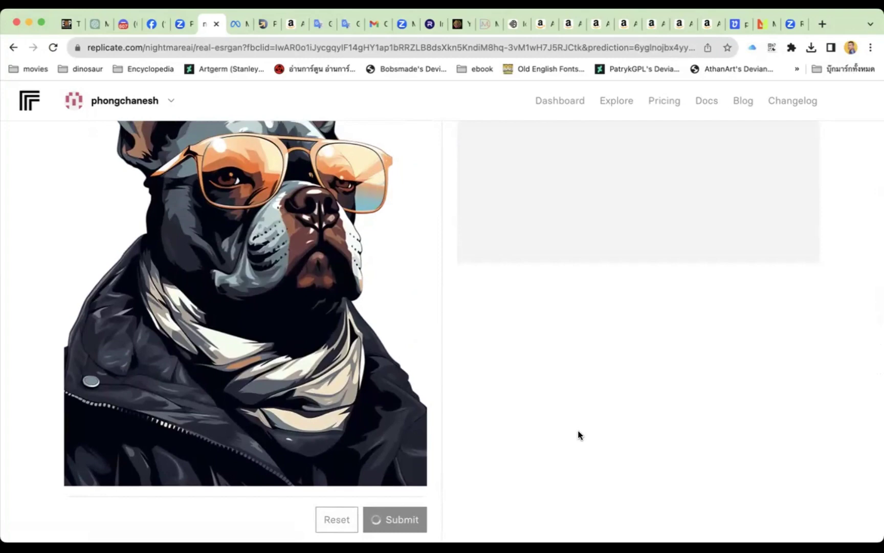
scroll(579, 435, "up", 2)
scroll(578, 435, "up", 4)
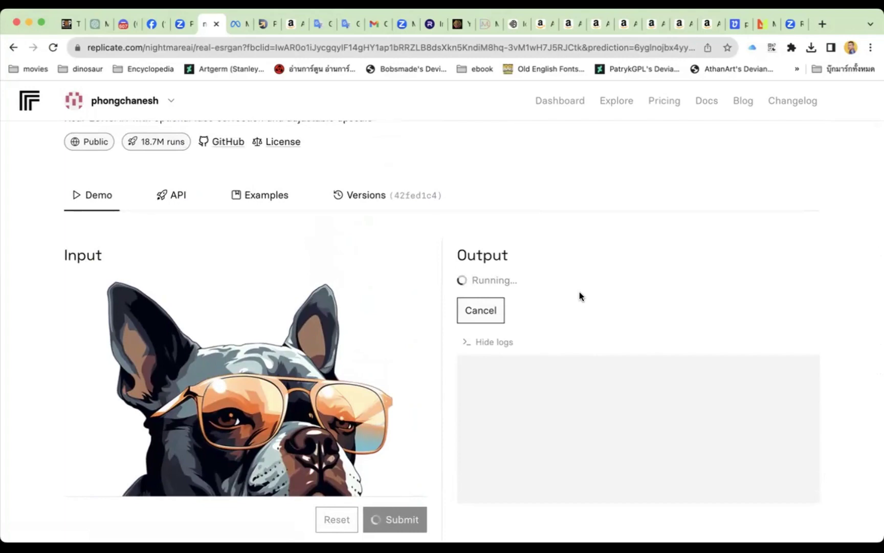
scroll(586, 305, "down", 5)
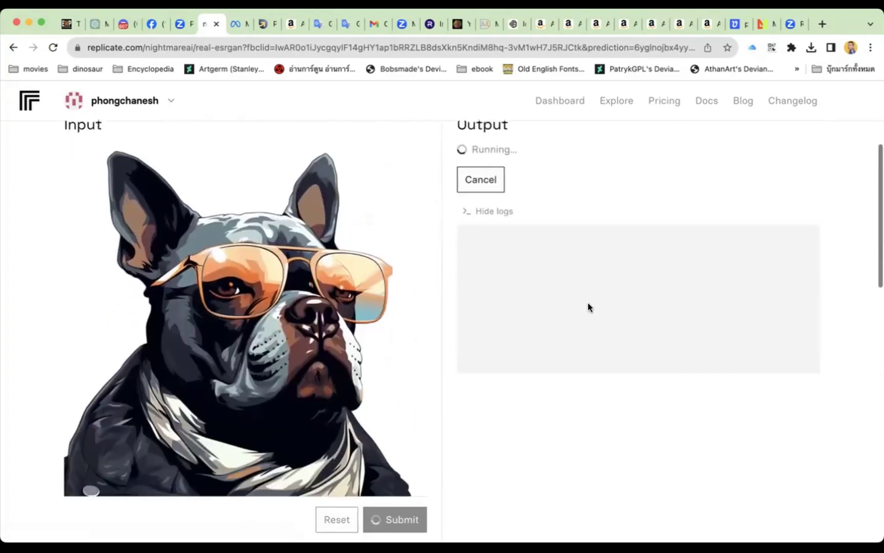
scroll(588, 305, "up", 5)
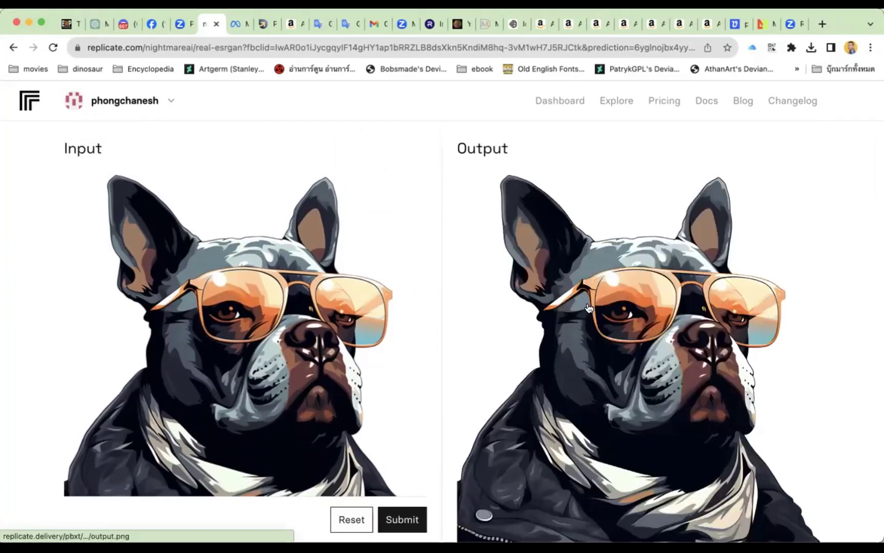
scroll(589, 308, "down", 2)
scroll(619, 308, "up", 2)
scroll(619, 307, "down", 5)
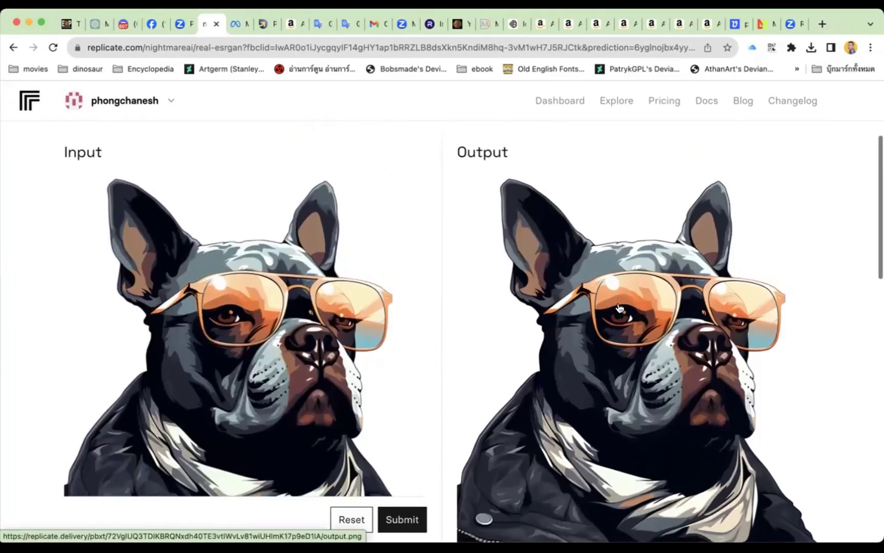
- Download the upscaled dog image from the real-esrgan output
scroll(619, 308, "down", 3)
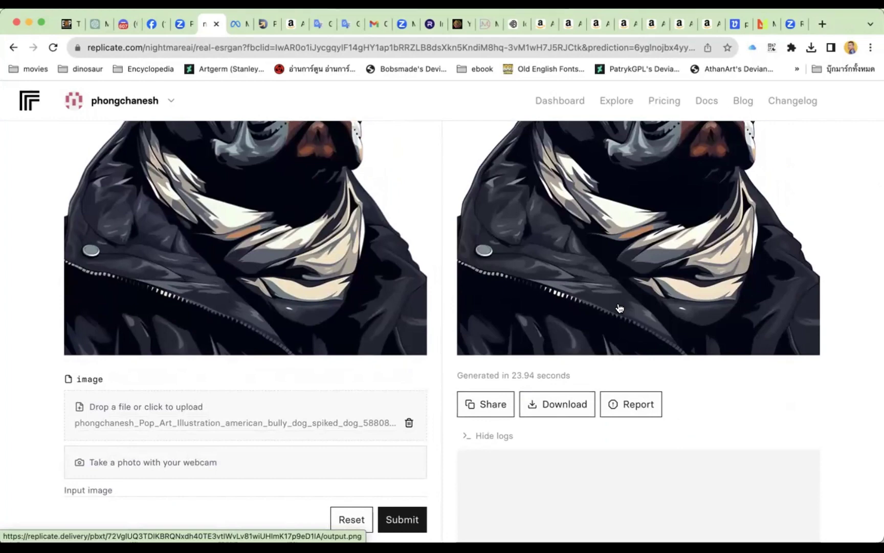
scroll(553, 331, "up", 5)
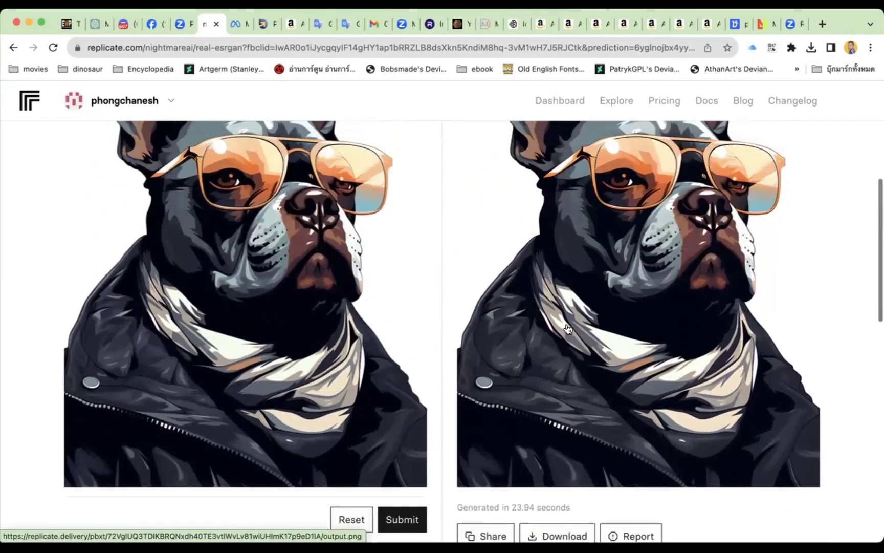
scroll(568, 329, "down", 4)
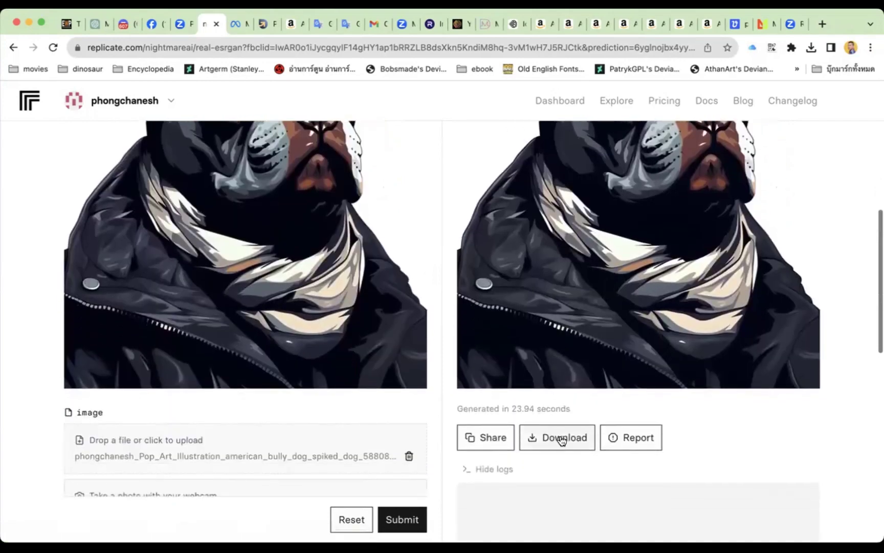
left_click(561, 439)
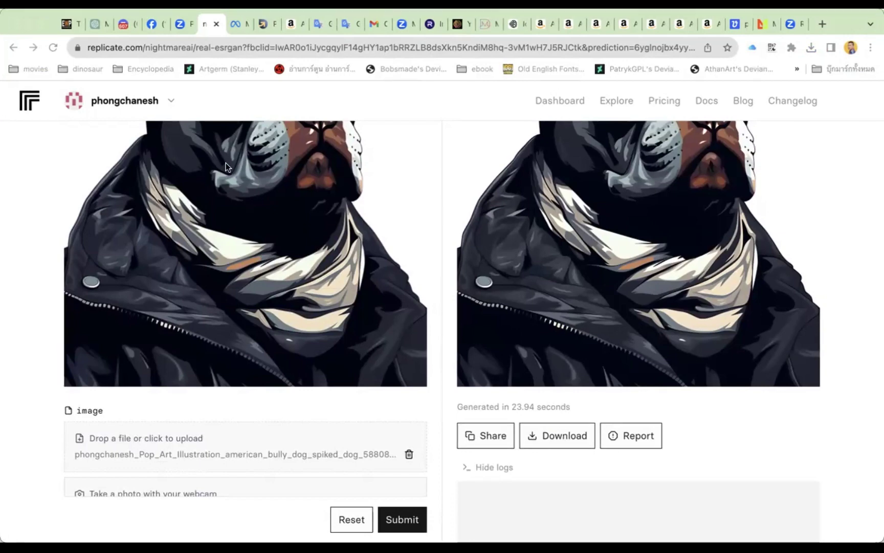
- Switch to Photoshop and examine the upscaled dog image, inspecting the head's edges at 200% and the overall picture at 33.3%
key("super+Tab")
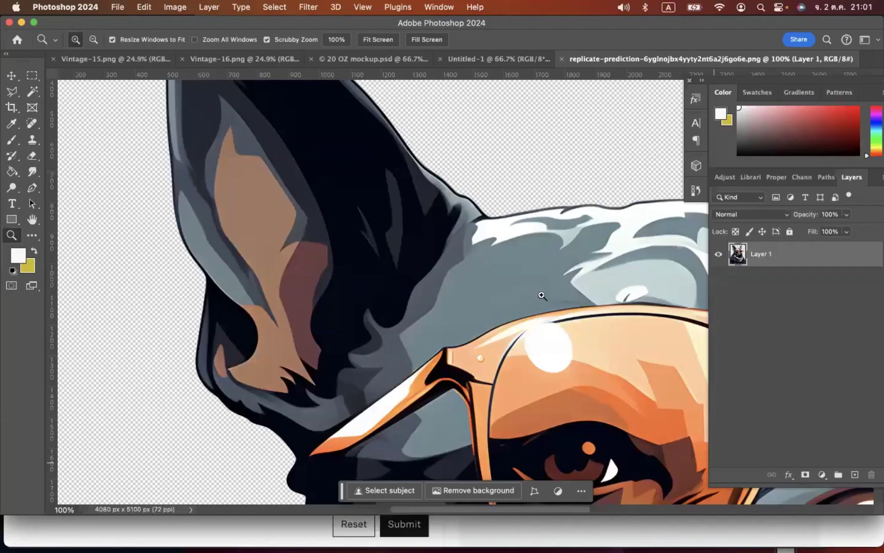
left_click(583, 236)
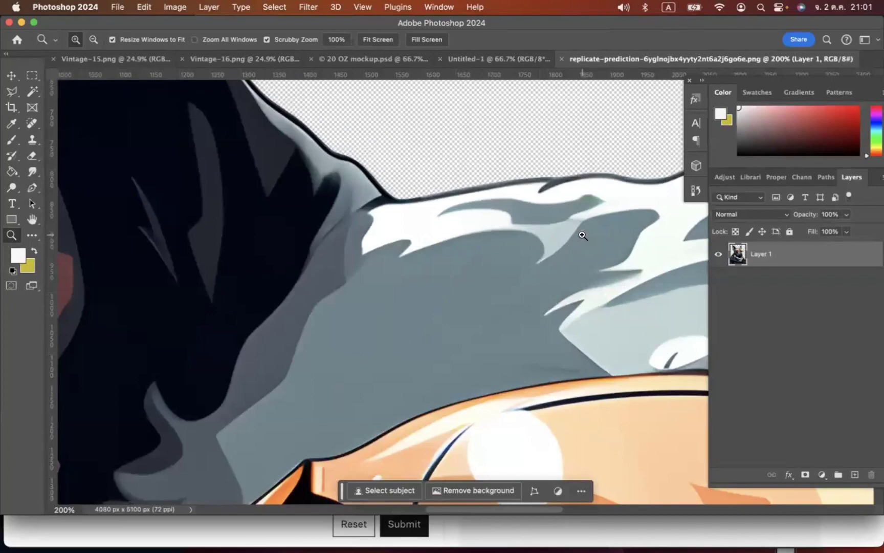
key("super+minus")
key("super+minus")
key("super+minus")
key("super+minus")
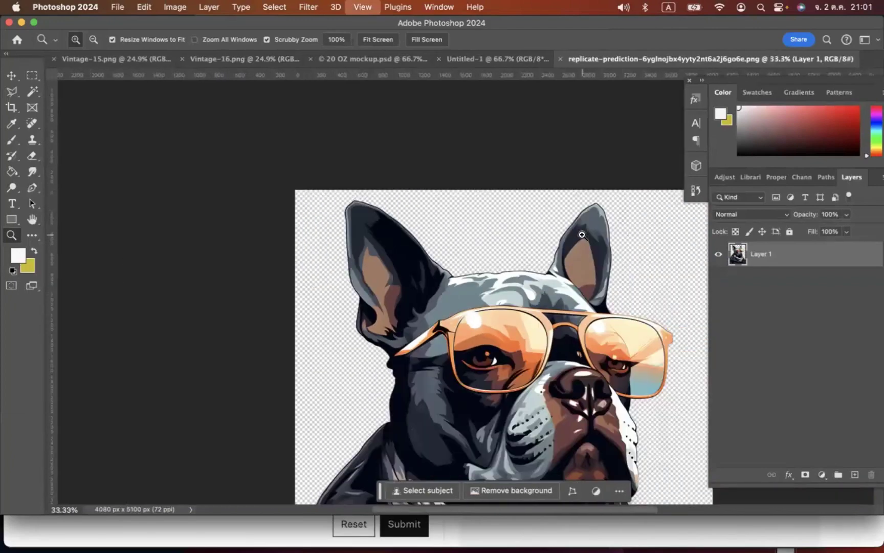
- Check the upscaled dog image's pixel dimensions and resolution in the Image Size settings
scroll(517, 164, "right", 6)
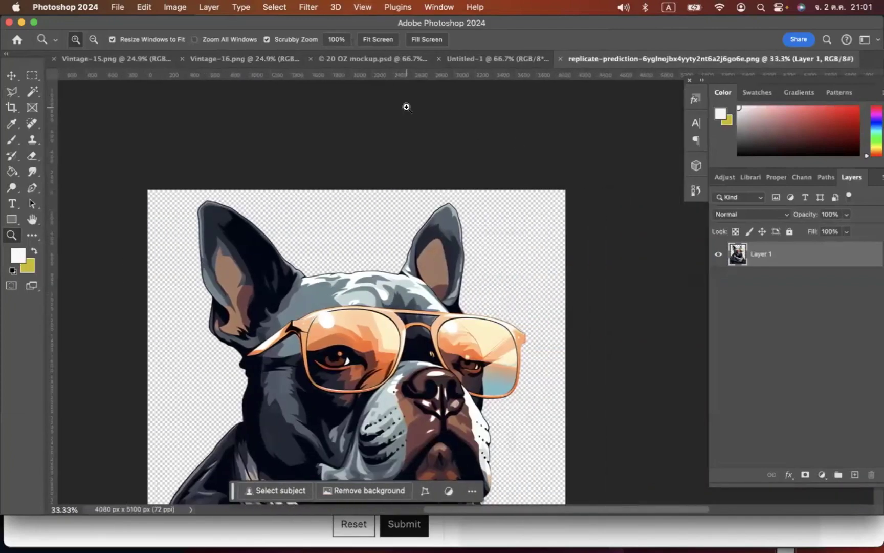
scroll(296, 199, "down", 5)
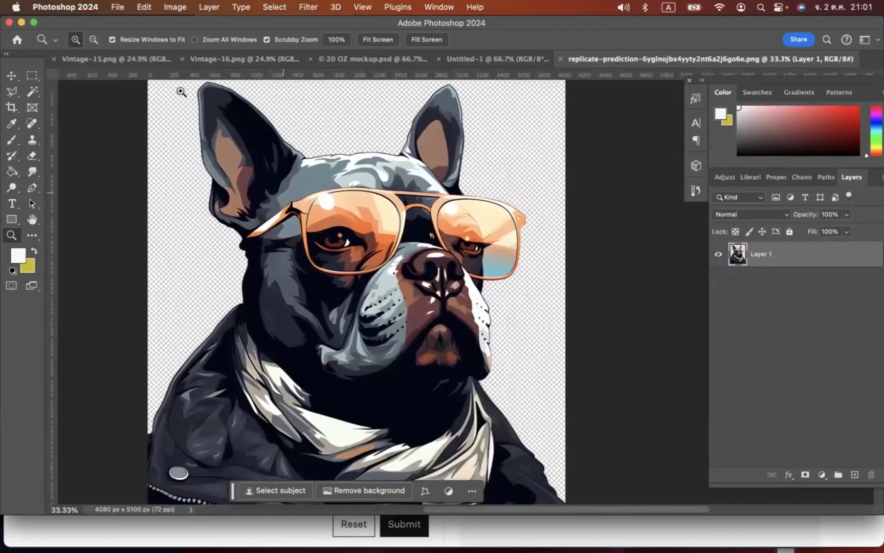
left_click(174, 7)
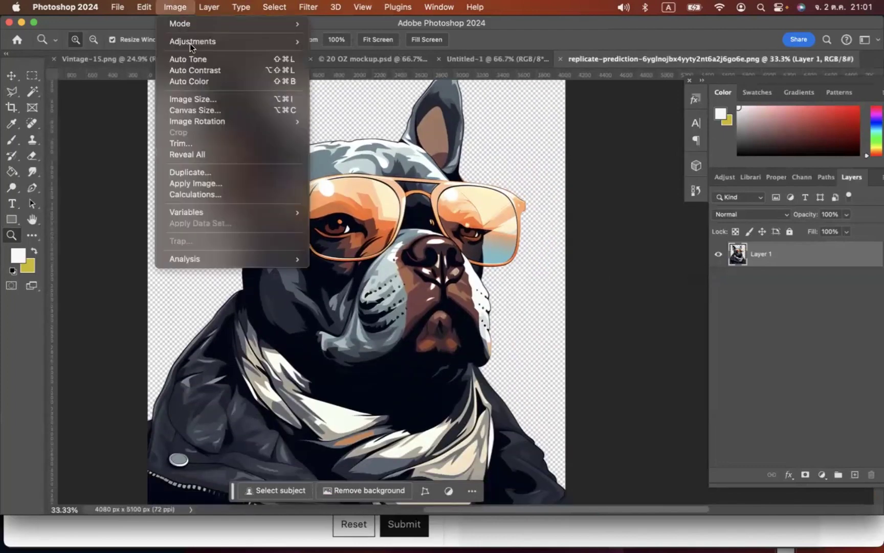
left_click(195, 97)
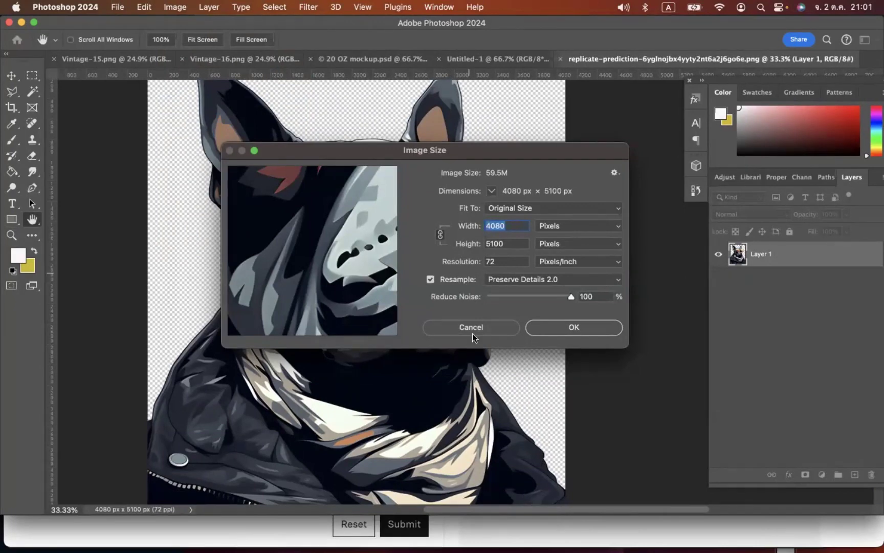
left_click(537, 329)
- Inspect the dog's face, sunglasses and ear at 50% and 66.7%, and fit the whole picture in view
key("z")
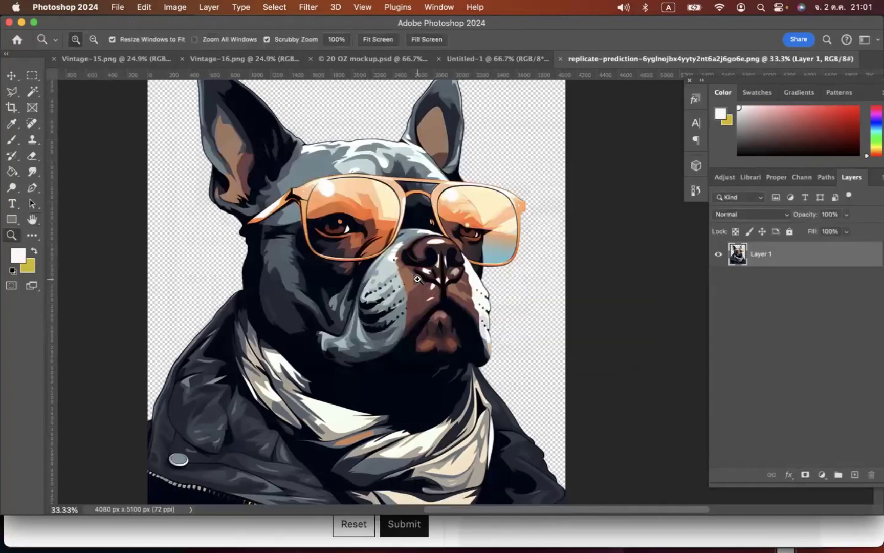
left_click(418, 279)
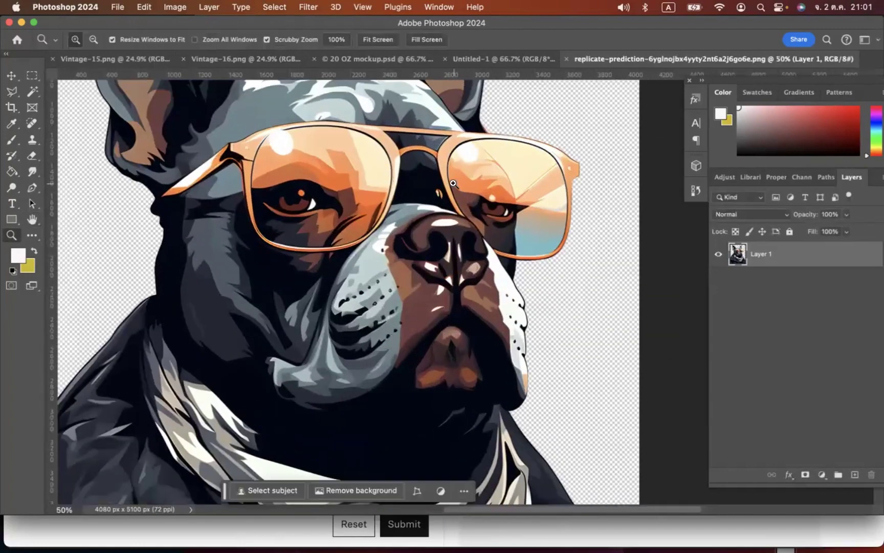
scroll(316, 188, "up", 5)
scroll(315, 189, "right", 3)
scroll(316, 186, "left", 3)
left_click(315, 184)
scroll(385, 190, "up", 1)
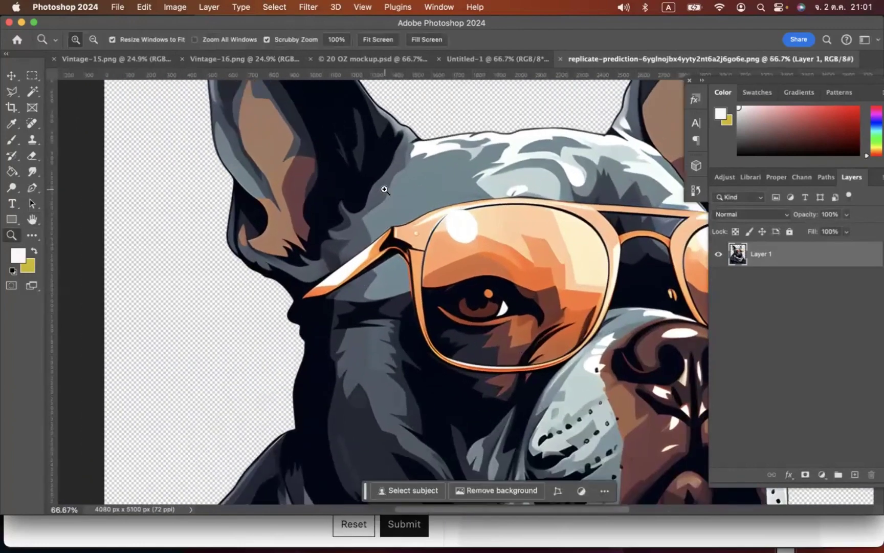
key("super+0")
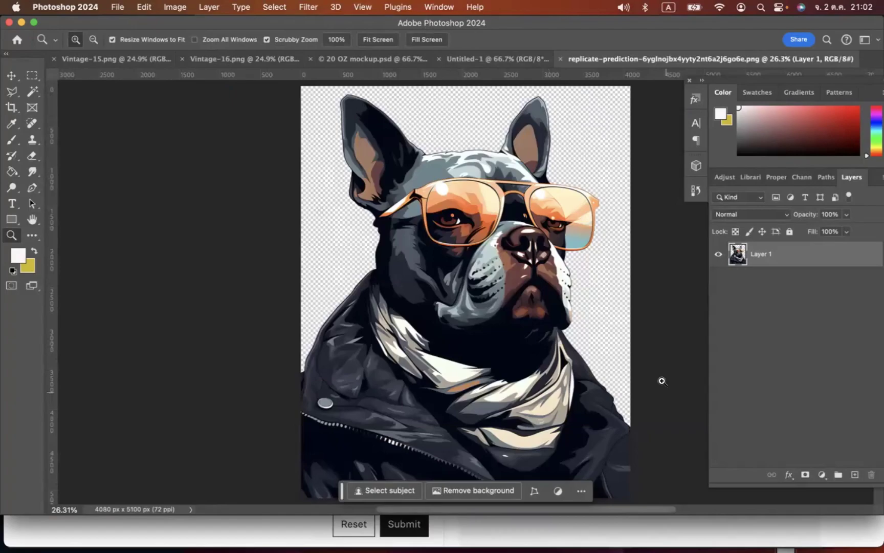
- Switch to Chrome and bring up the Amazon Merch on Demand page for creating a new design
left_click(704, 529)
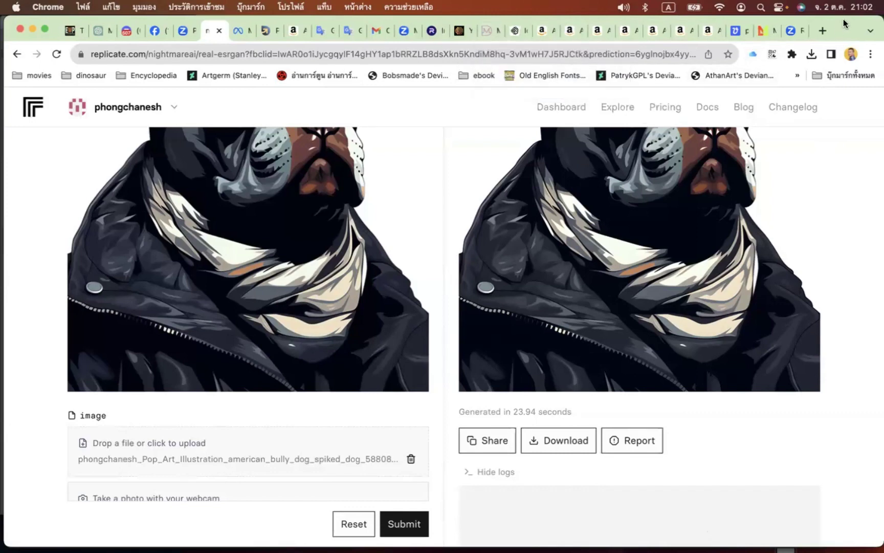
left_click_drag(844, 37, 844, 77)
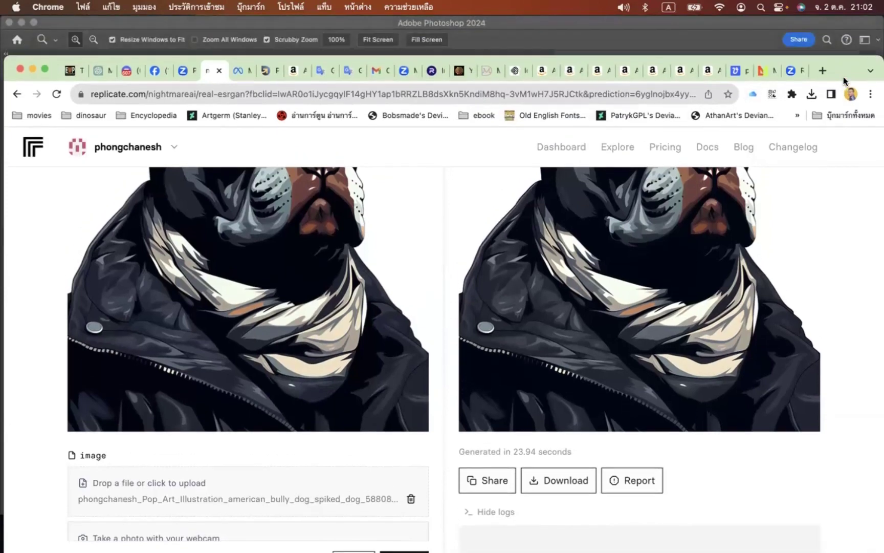
left_click(540, 74)
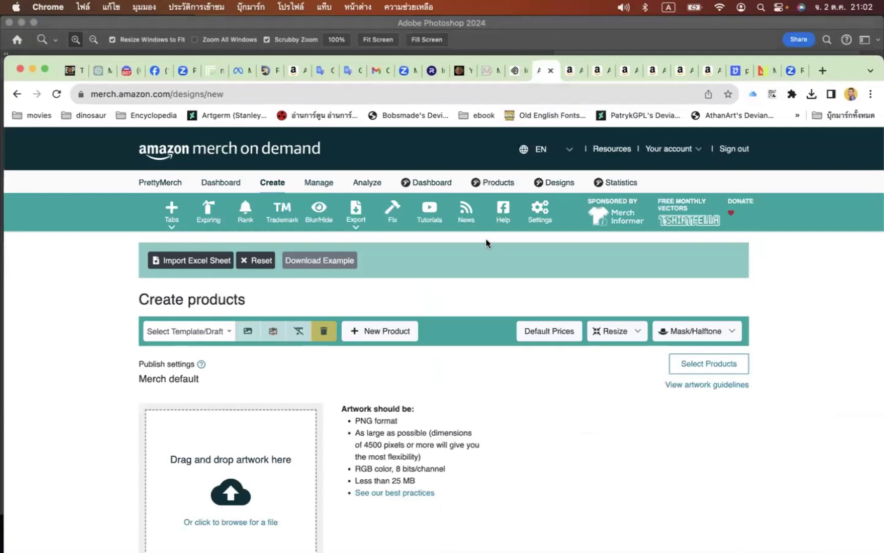
scroll(486, 243, "down", 3)
left_click_drag(844, 62, 845, 34)
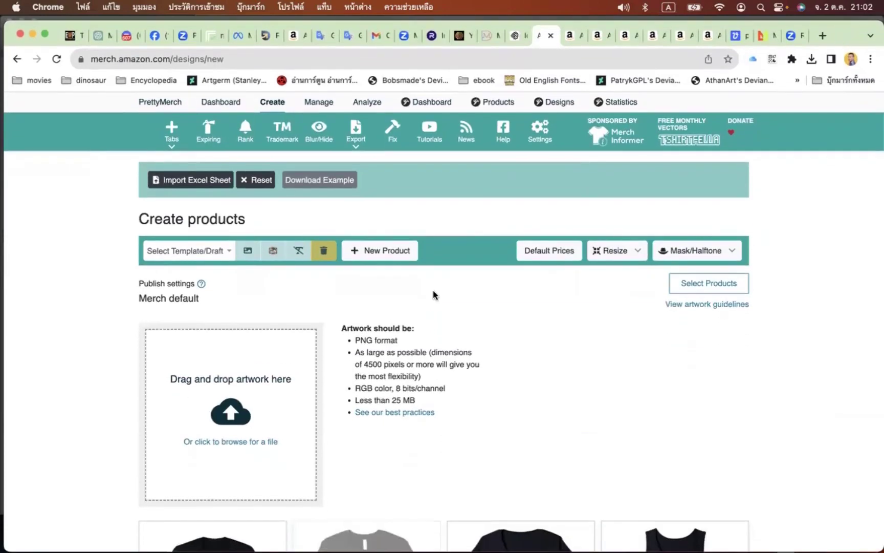
- Upload the 4,080×5,100 replicate-prediction PNG of the dog from the downloads folder as the product artwork
left_click(270, 426)
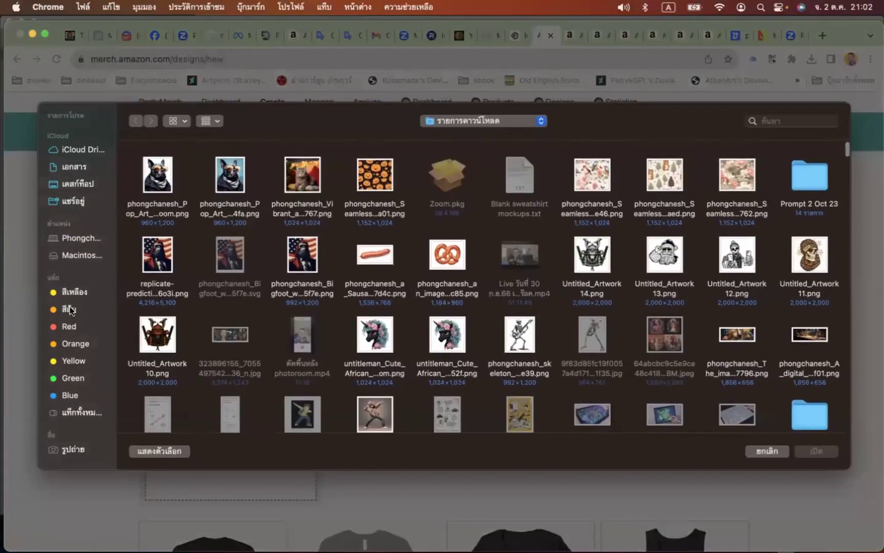
left_click(69, 309)
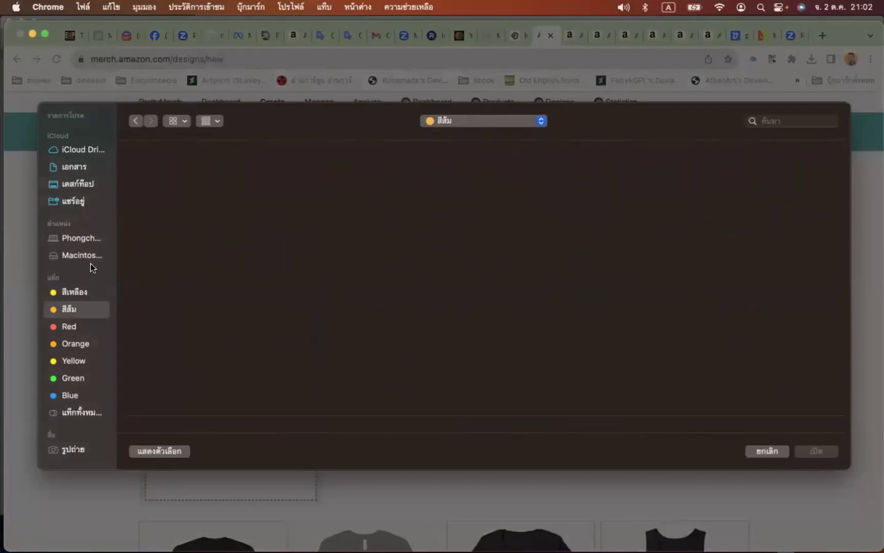
left_click(135, 121)
left_click(157, 177)
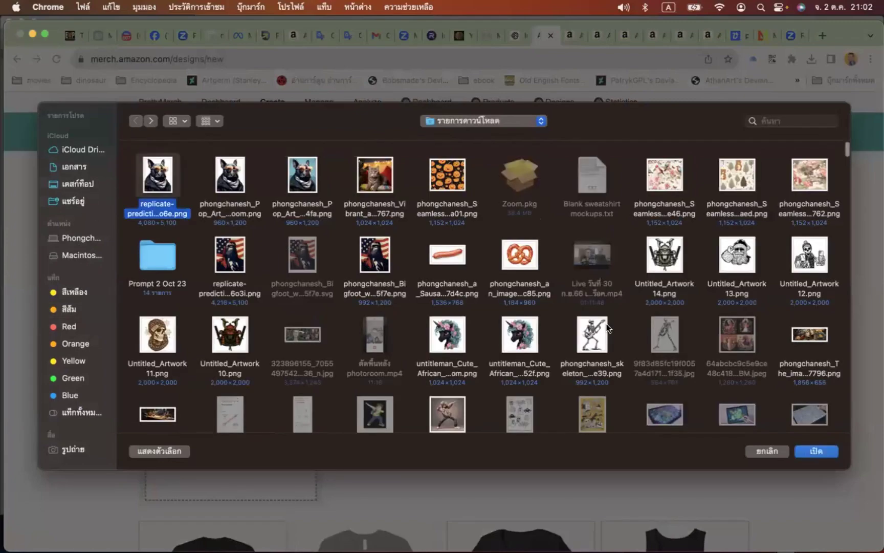
left_click(819, 455)
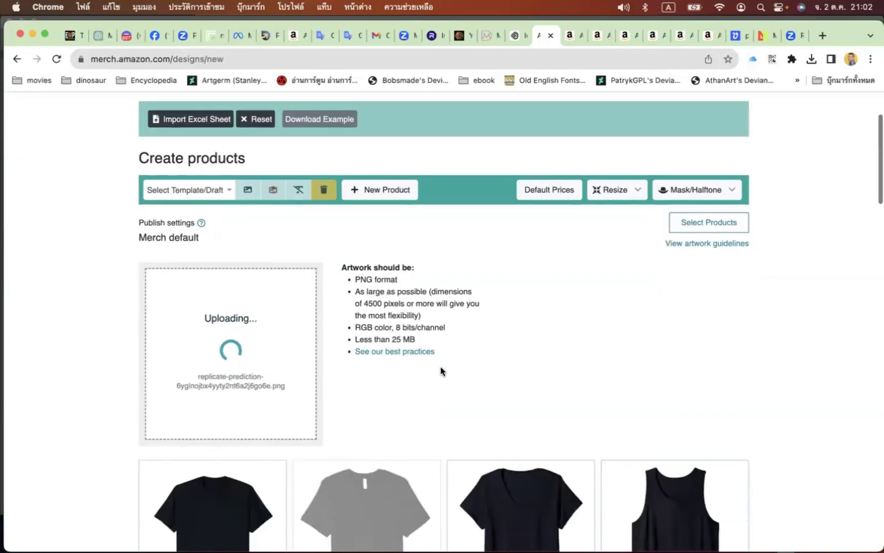
- Follow the artwork upload and examine the dog design on the t-shirt, V-neck and tank top previews
scroll(405, 361, "down", 2)
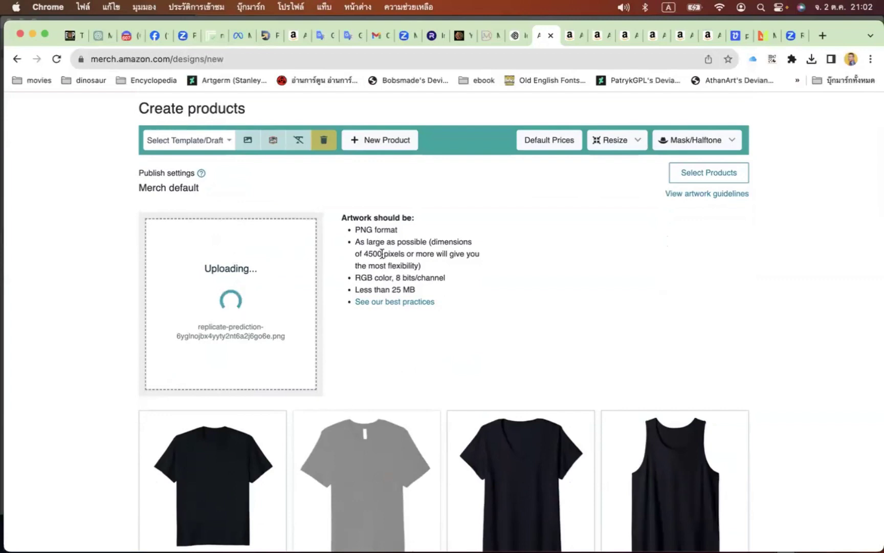
scroll(382, 253, "up", 3)
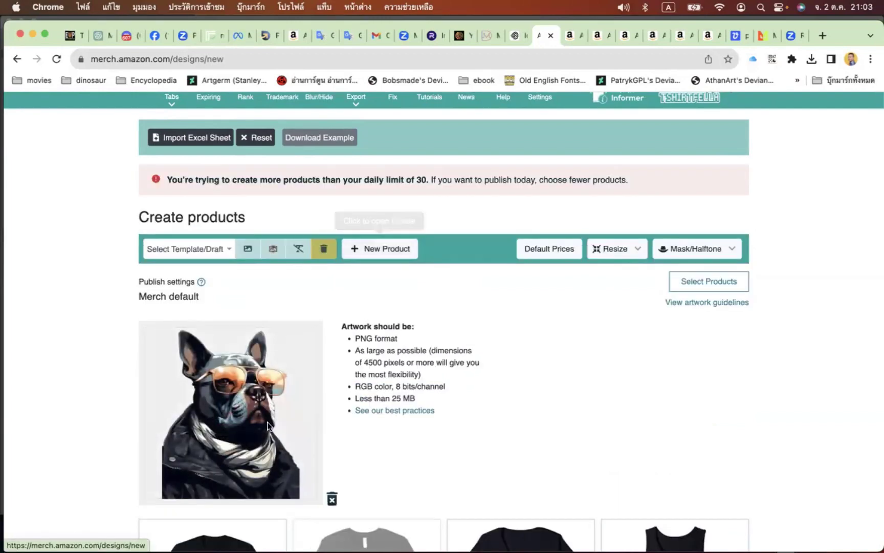
scroll(267, 421, "down", 5)
scroll(268, 412, "down", 3)
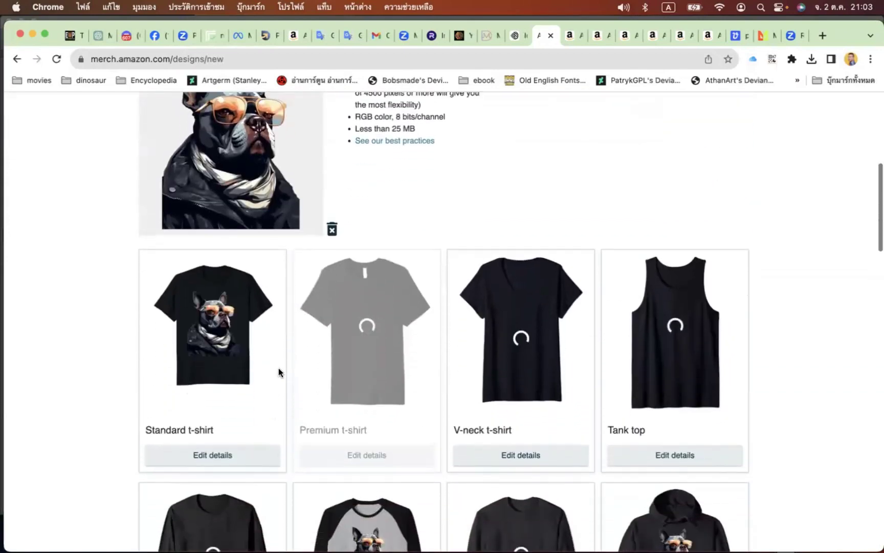
scroll(279, 367, "up", 3)
scroll(285, 364, "up", 1)
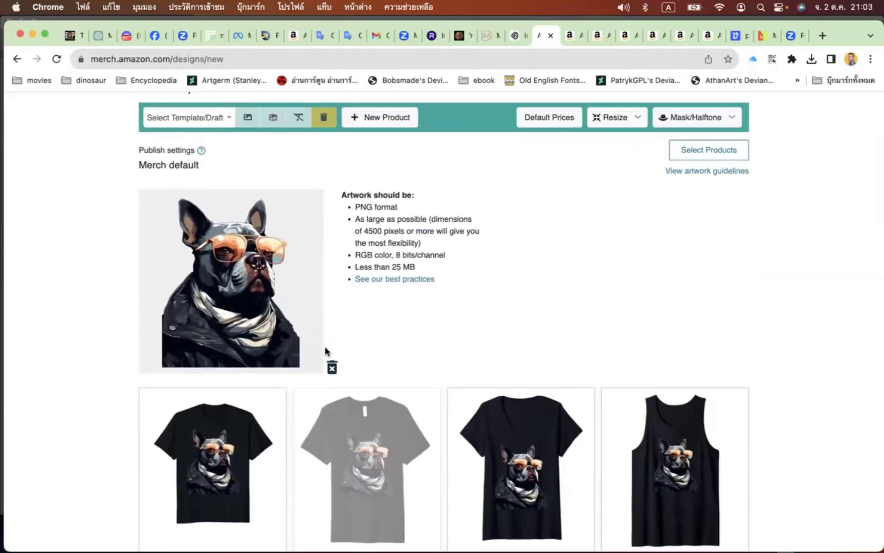
scroll(325, 352, "down", 1)
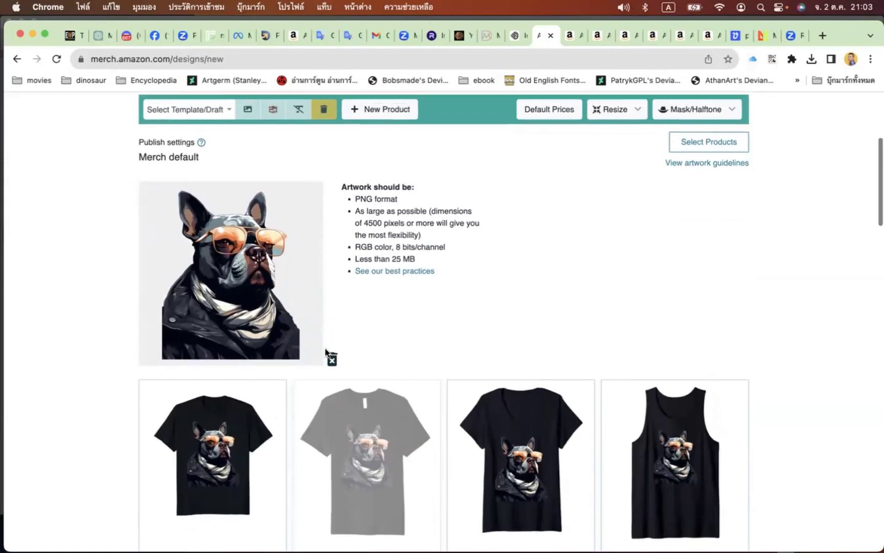
scroll(365, 340, "up", 1)
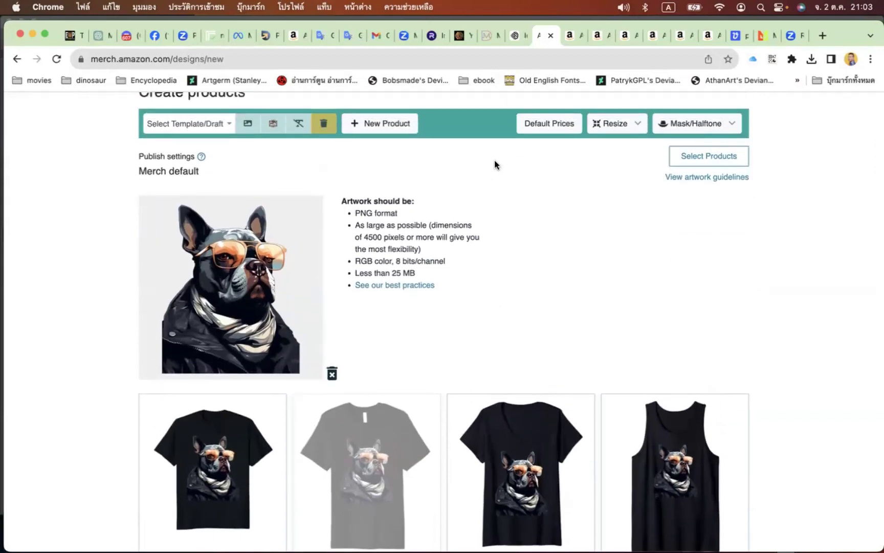
scroll(469, 154, "up", 3)
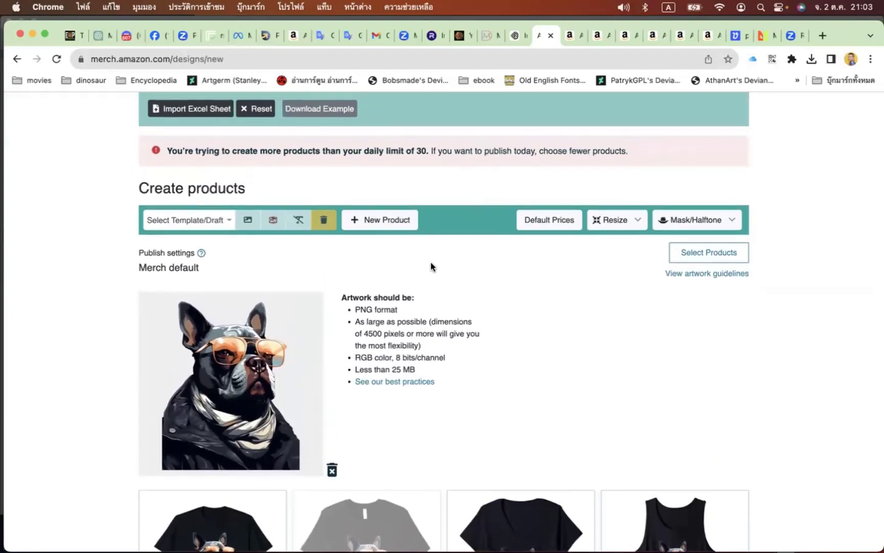
scroll(430, 266, "down", 1)
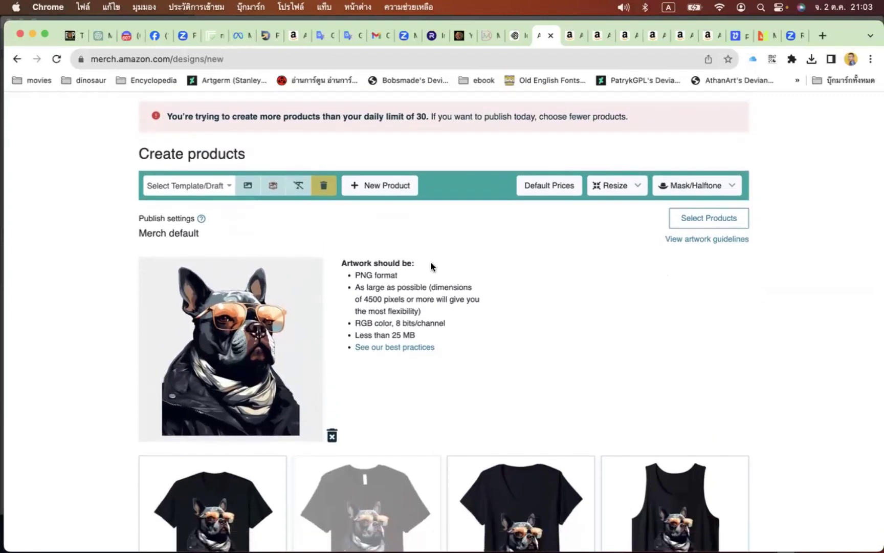
scroll(430, 266, "down", 3)
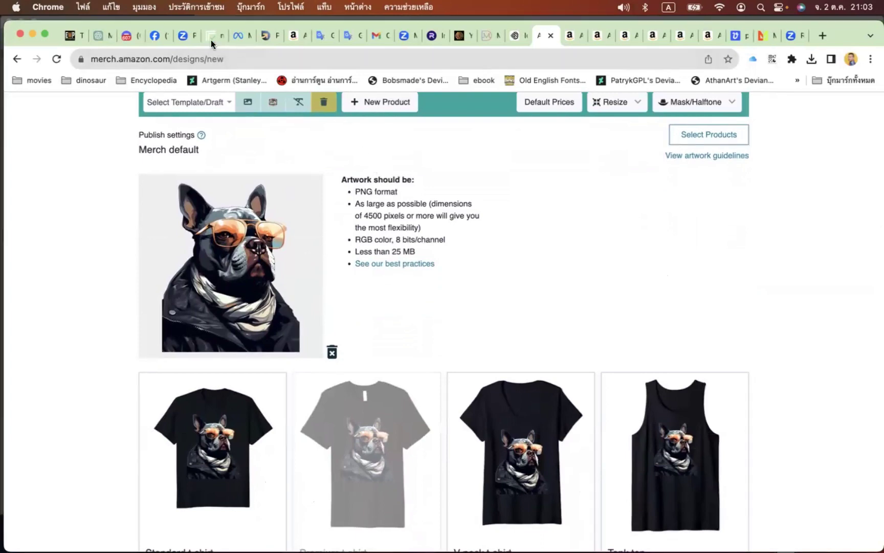
- Switch to Discord and look back through the general channel for the Midjourney framed dog wall art in the hotel lobby
left_click(126, 36)
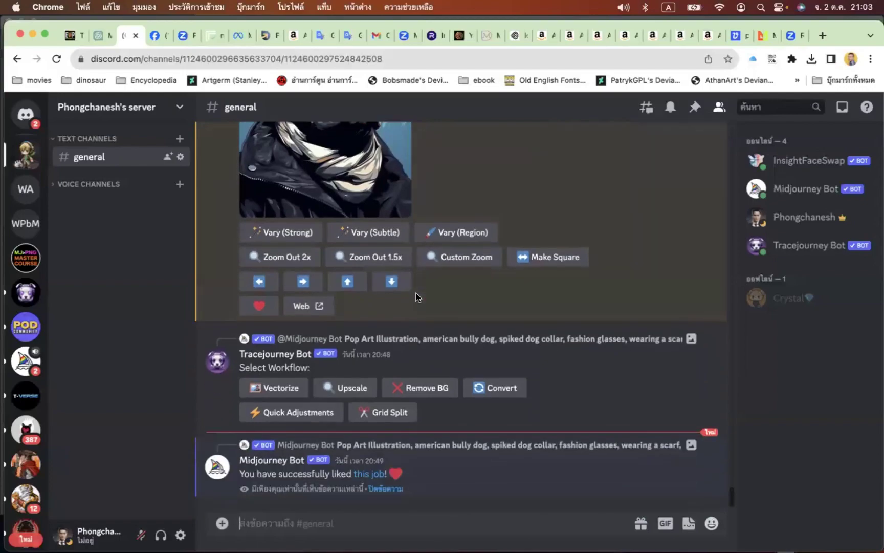
scroll(416, 292, "up", 15)
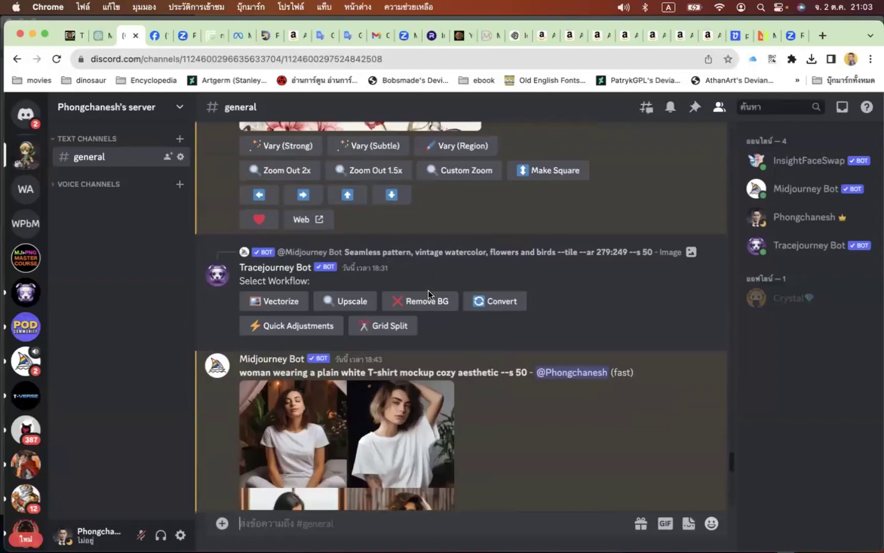
scroll(428, 290, "up", 15)
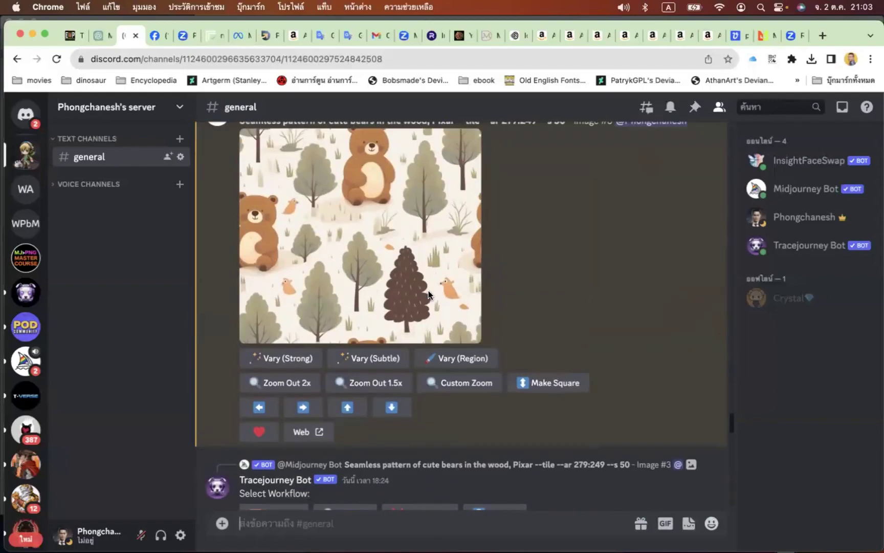
scroll(428, 290, "up", 15)
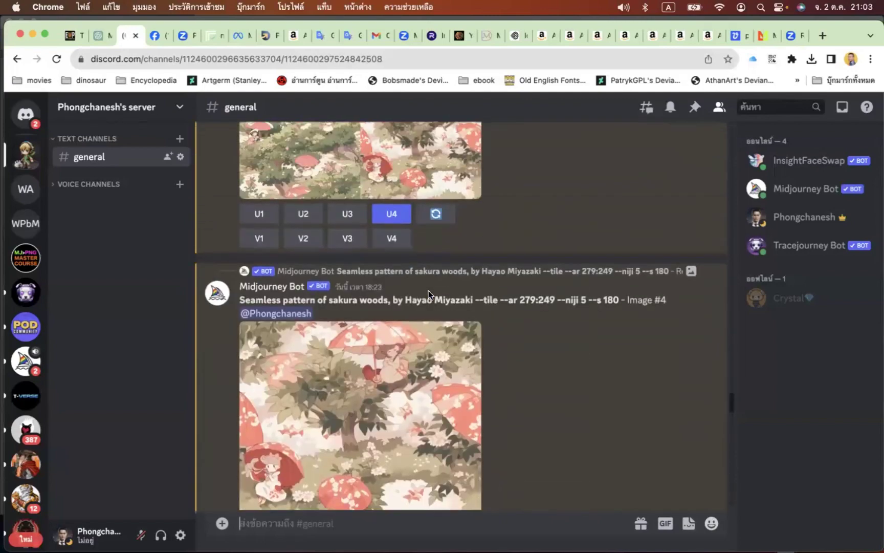
scroll(428, 290, "up", 15)
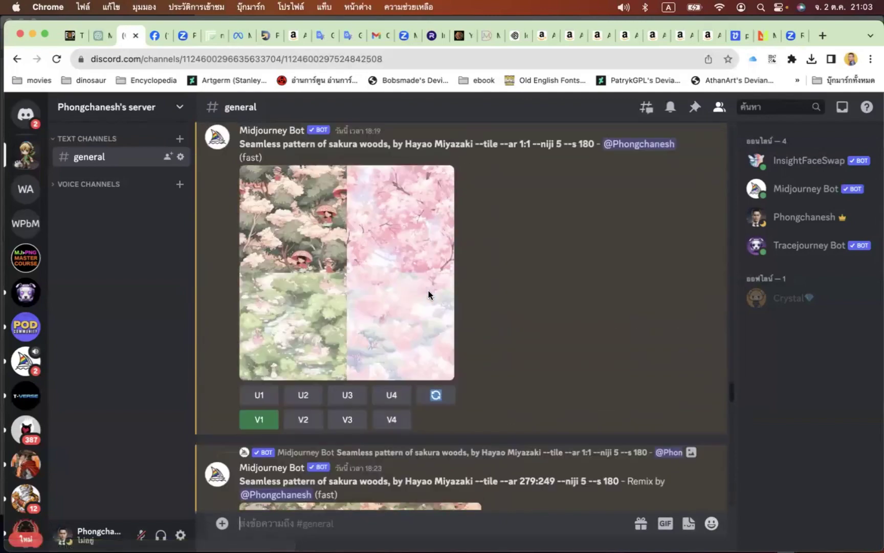
scroll(428, 294, "up", 15)
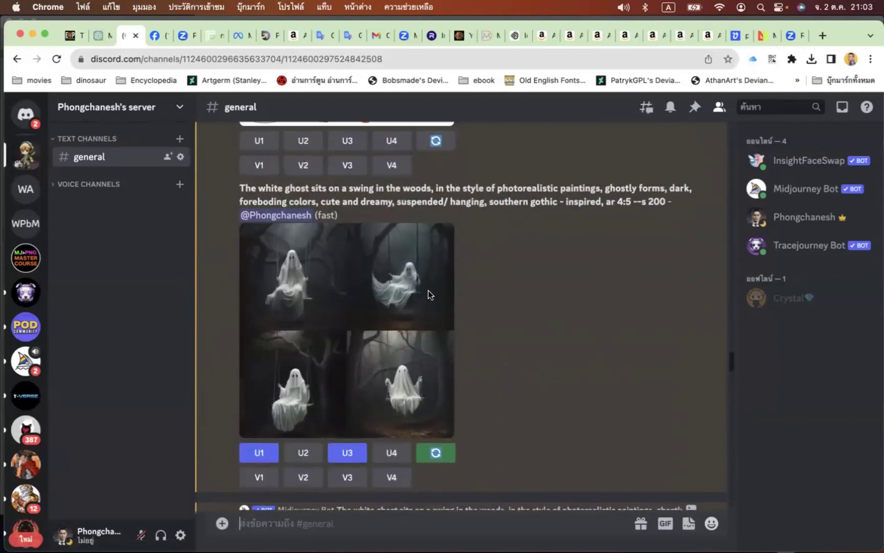
scroll(428, 291, "up", 15)
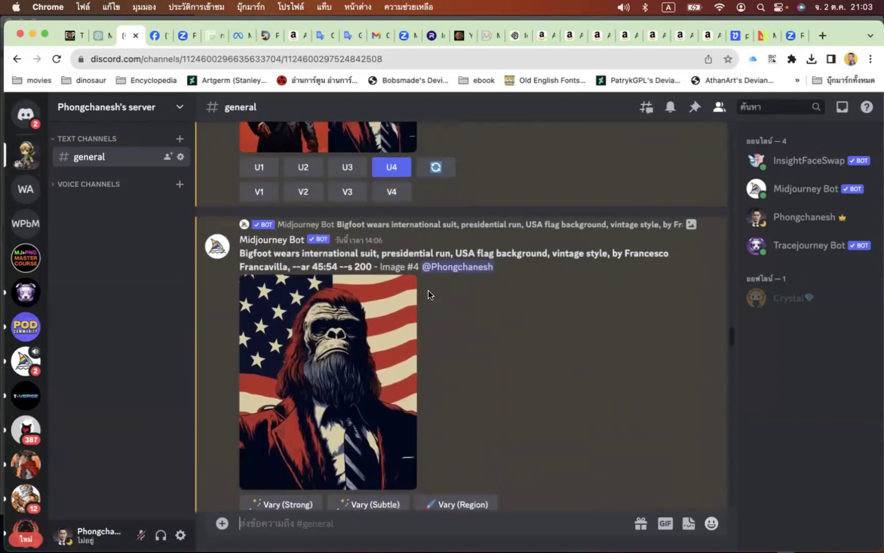
scroll(429, 290, "up", 15)
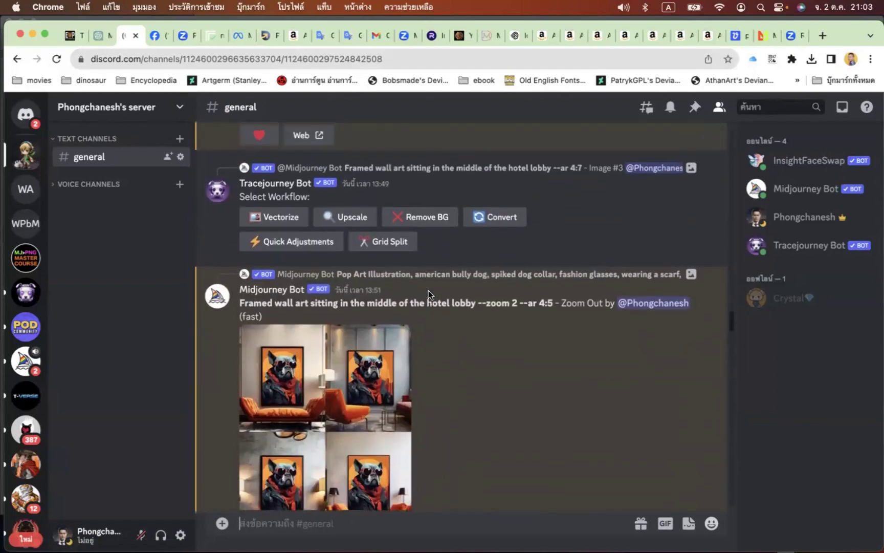
scroll(428, 295, "up", 2)
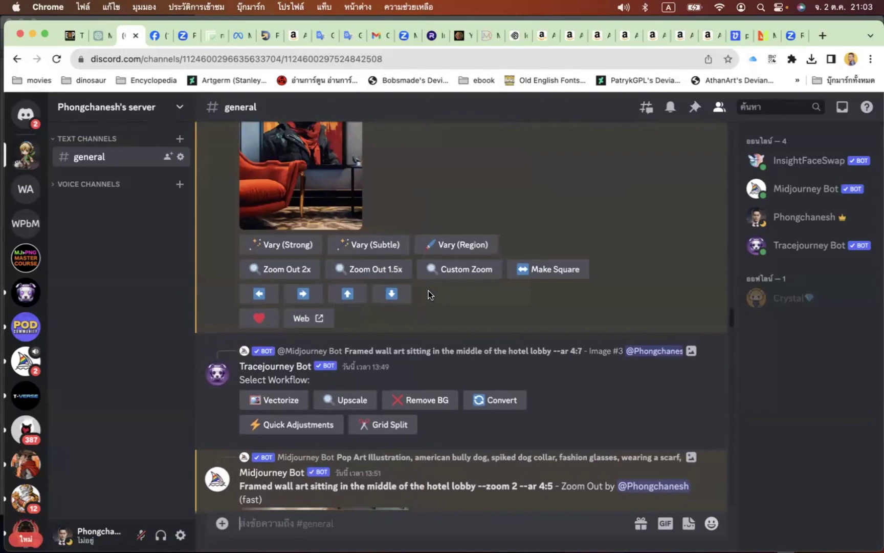
scroll(429, 290, "up", 5)
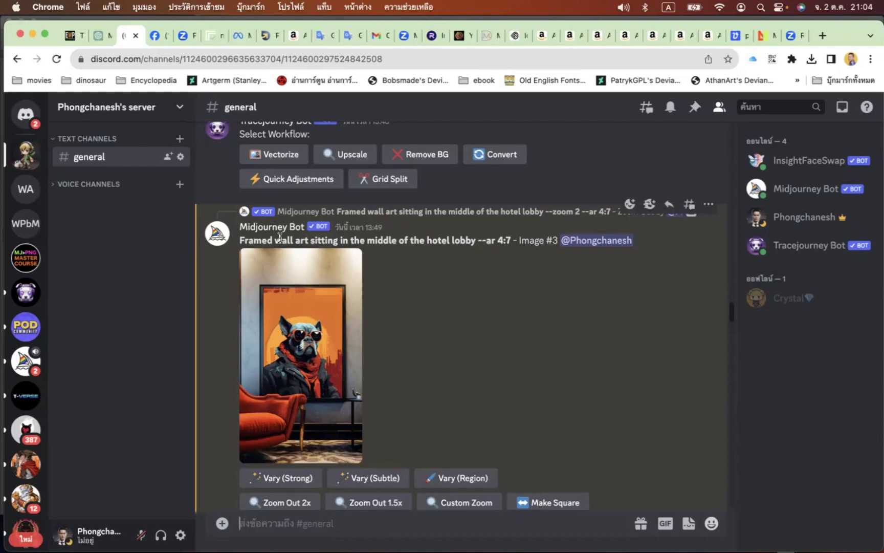
- Select the full prompt "Framed wall art sitting in the middle of the hotel lobby --ar 4:7" and return to the newest bully dog illustration
left_click_drag(242, 241, 498, 241)
right_click(498, 240)
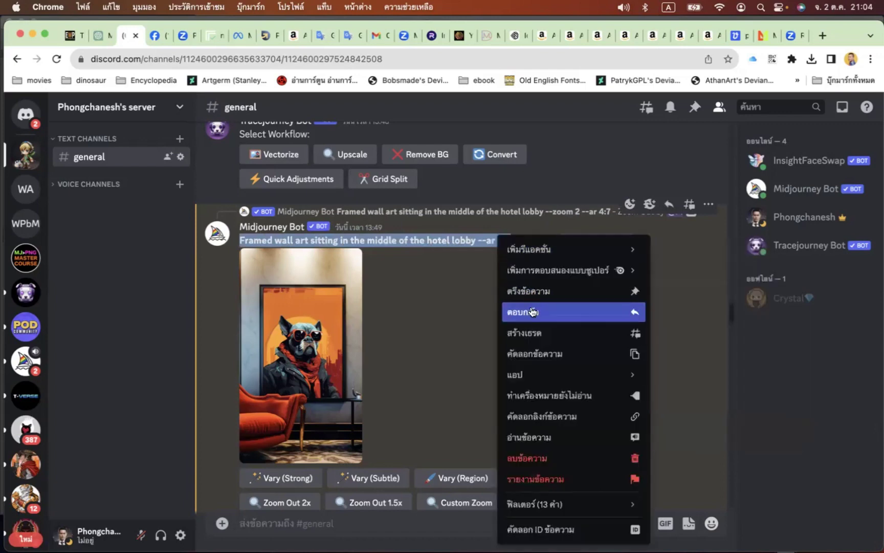
left_click(429, 257)
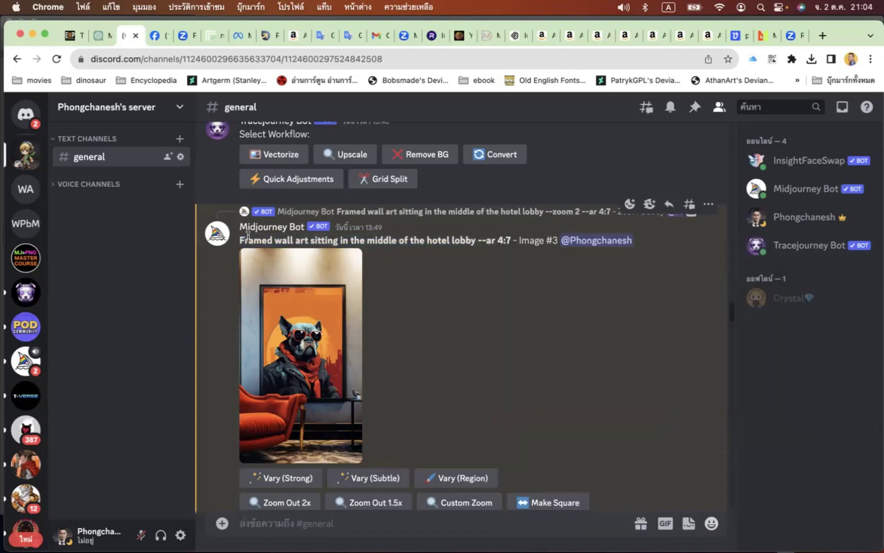
left_click_drag(241, 240, 444, 233)
left_click_drag(483, 237, 511, 239)
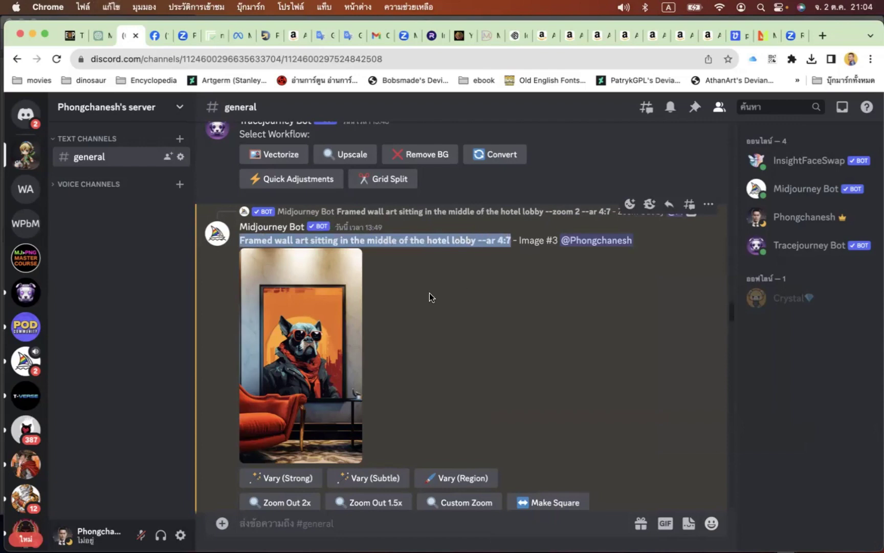
scroll(429, 293, "down", 7)
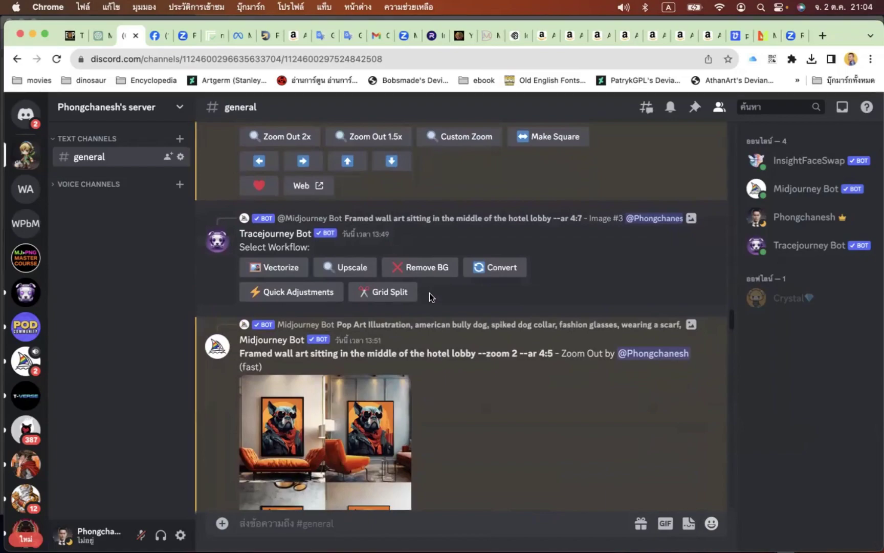
scroll(429, 292, "down", 20)
scroll(433, 299, "down", 20)
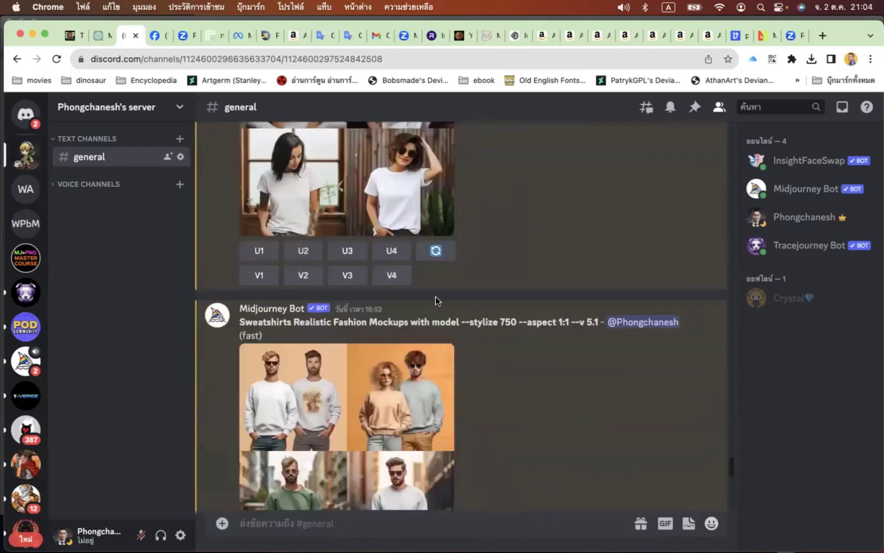
scroll(435, 306, "up", 1)
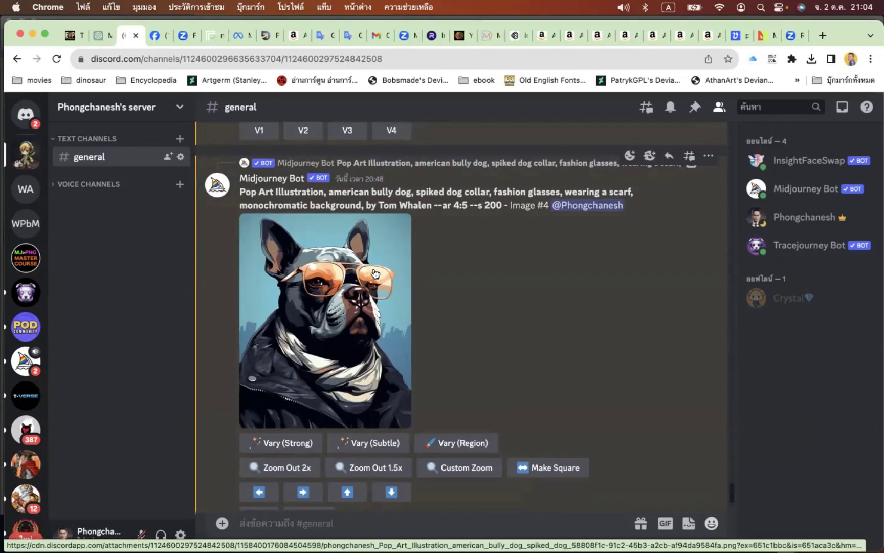
scroll(435, 317, "down", 2)
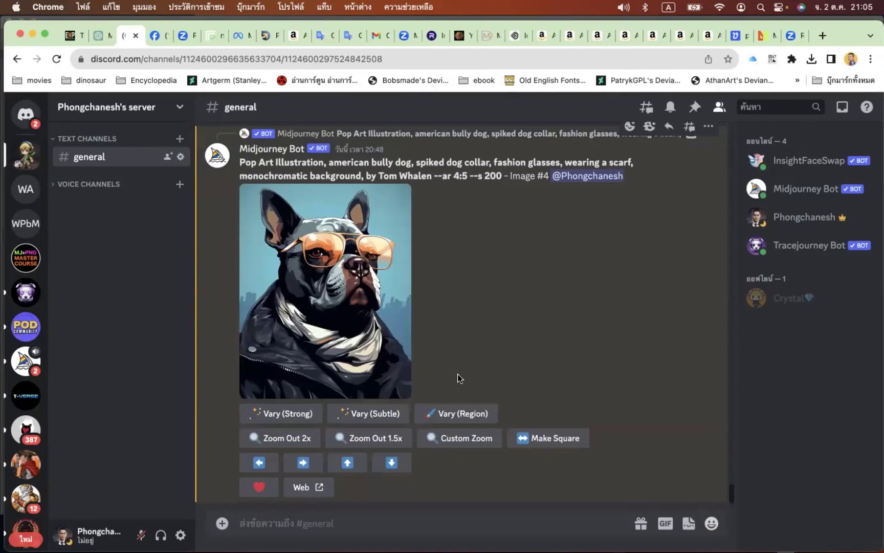
- Look back through the channel for the unicorn sweatshirt mockup grid and examine it enlarged
scroll(391, 364, "up", 5)
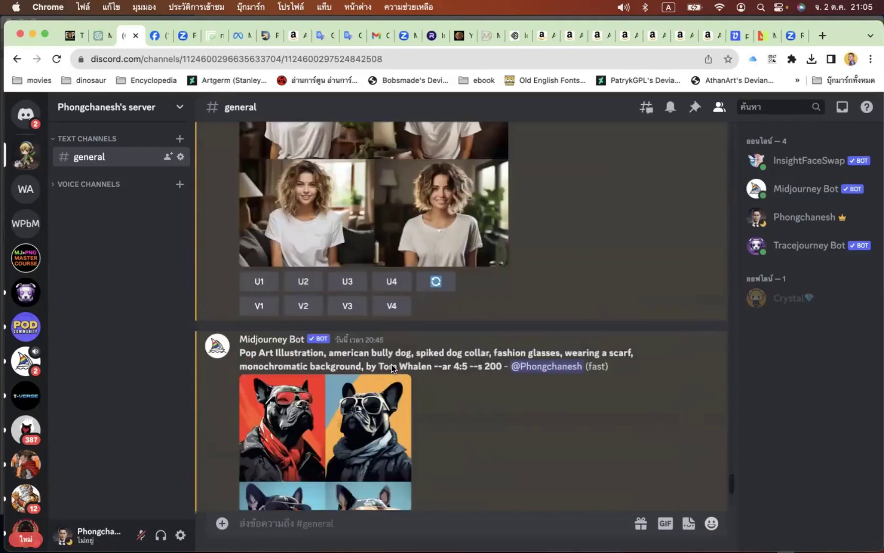
scroll(391, 364, "up", 20)
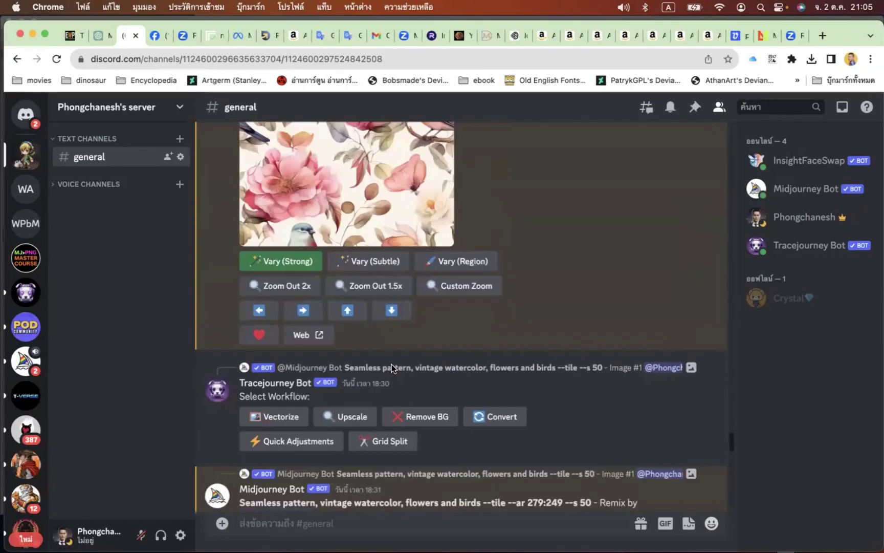
scroll(392, 364, "up", 20)
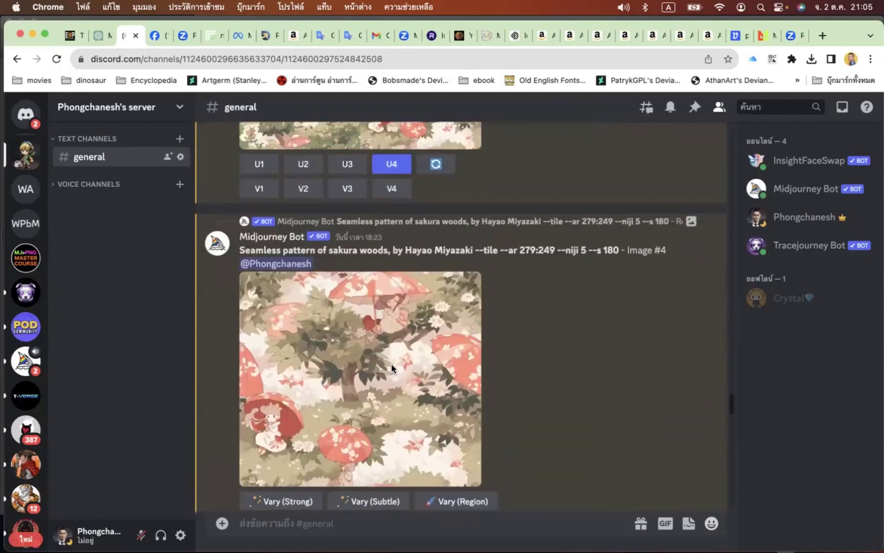
scroll(392, 364, "up", 20)
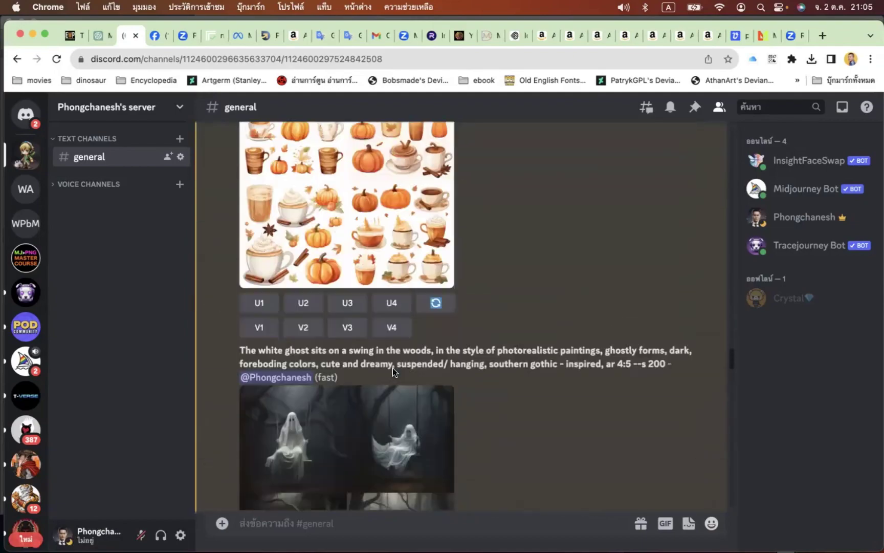
scroll(393, 367, "up", 20)
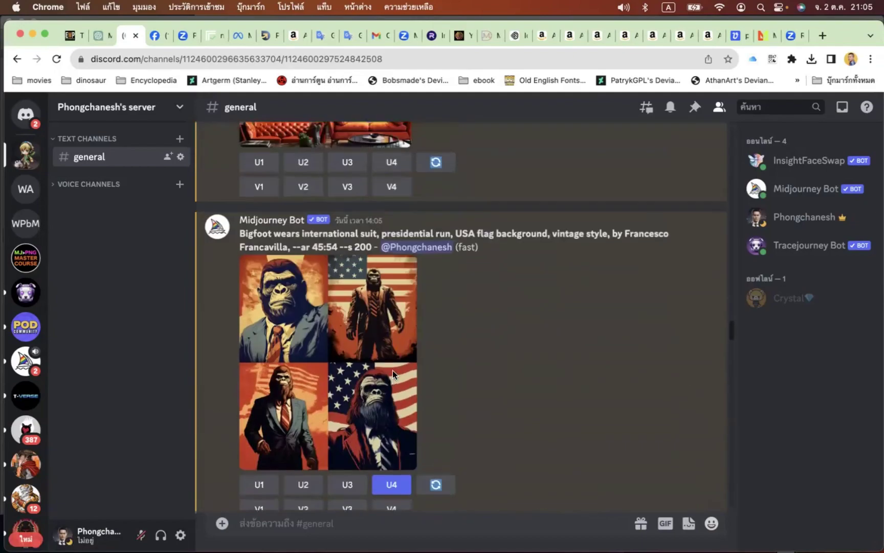
scroll(392, 370, "up", 20)
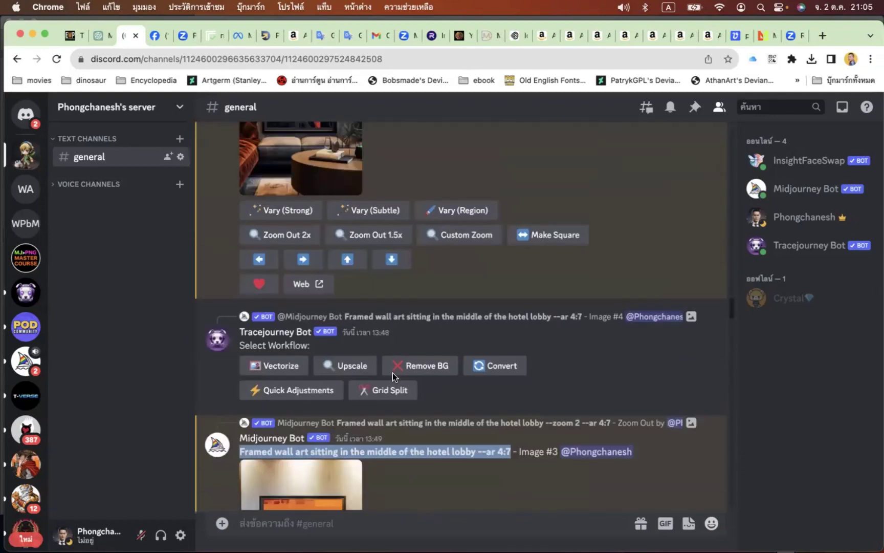
scroll(392, 373, "up", 20)
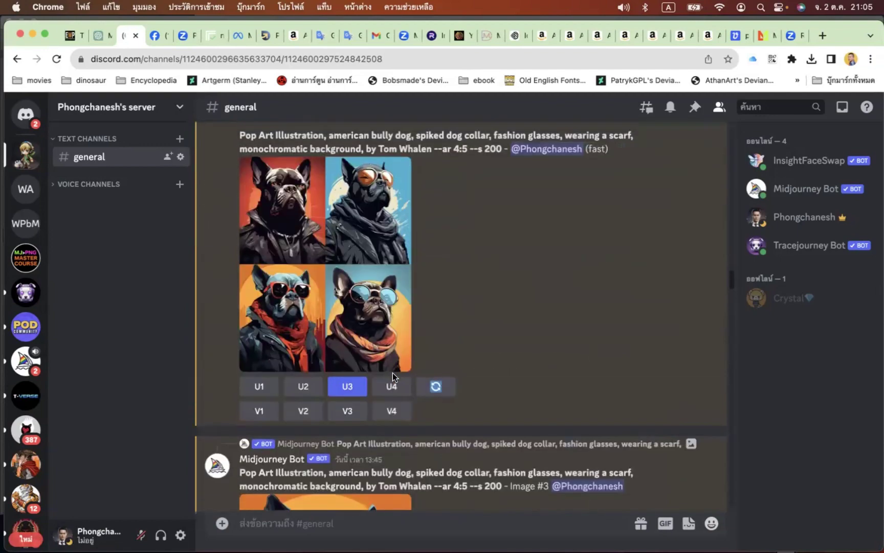
scroll(393, 377, "up", 20)
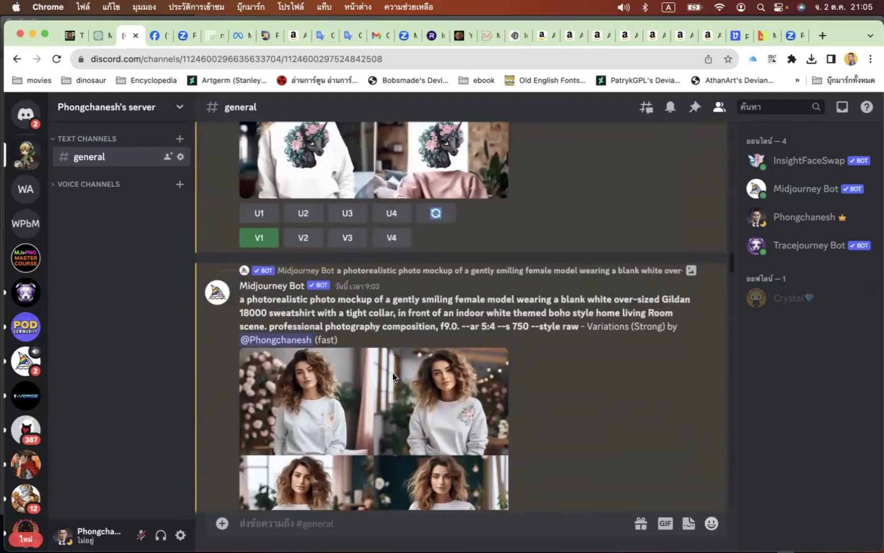
scroll(392, 373, "up", 8)
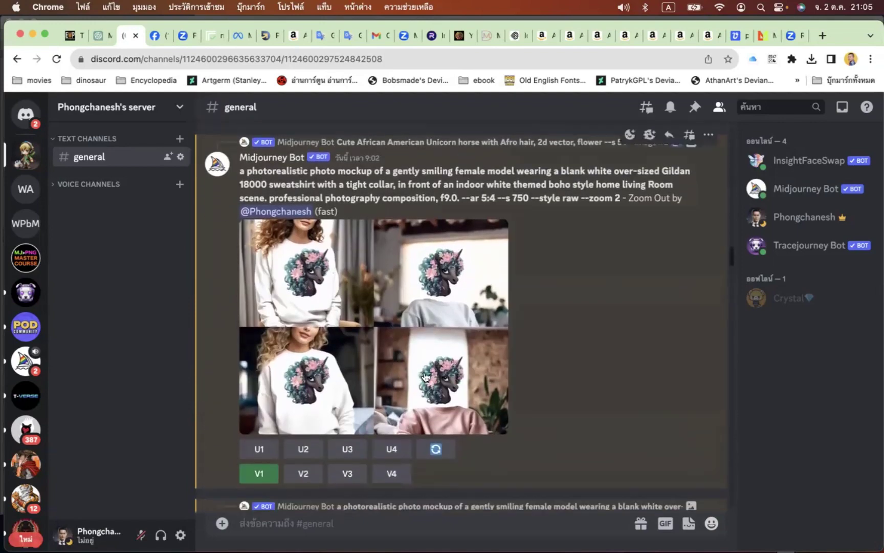
left_click(432, 373)
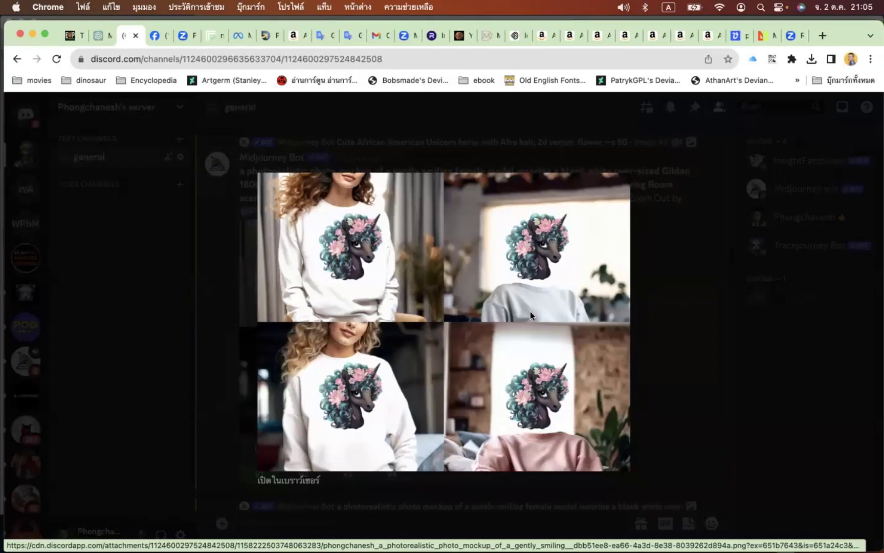
left_click(646, 321)
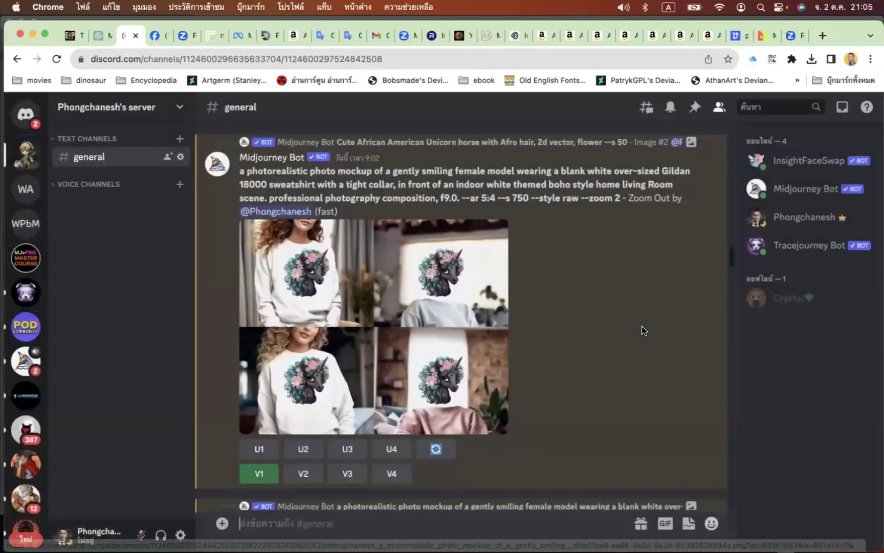
- Find the white T-shirt mockup grid and copy its prompt "woman wearing a plain white T-shirt mockup cozy aesthetic --s 50"
scroll(642, 326, "up", 10)
scroll(642, 326, "down", 20)
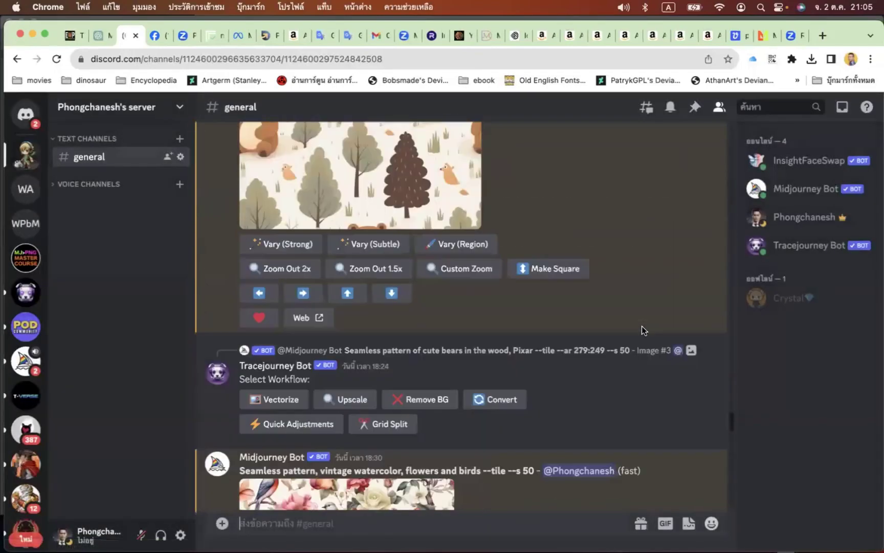
scroll(657, 320, "down", 10)
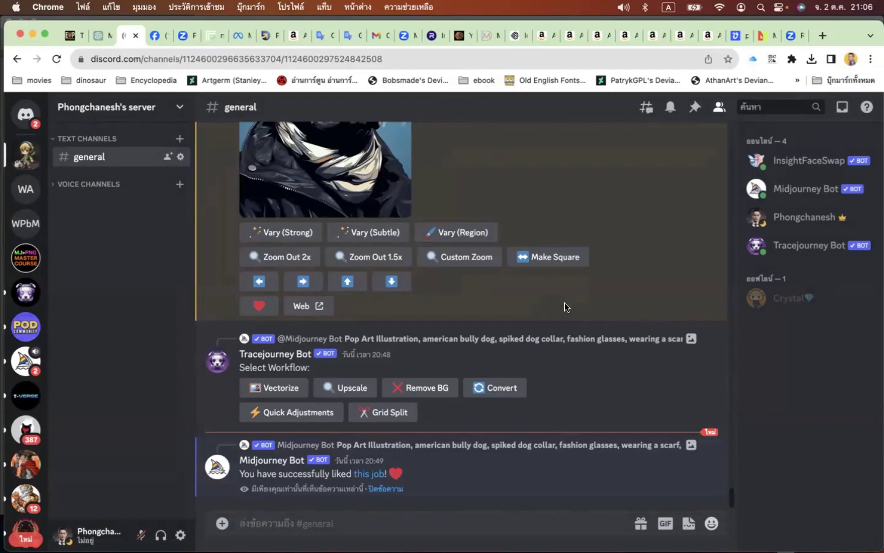
scroll(572, 313, "up", 1)
scroll(572, 313, "up", 15)
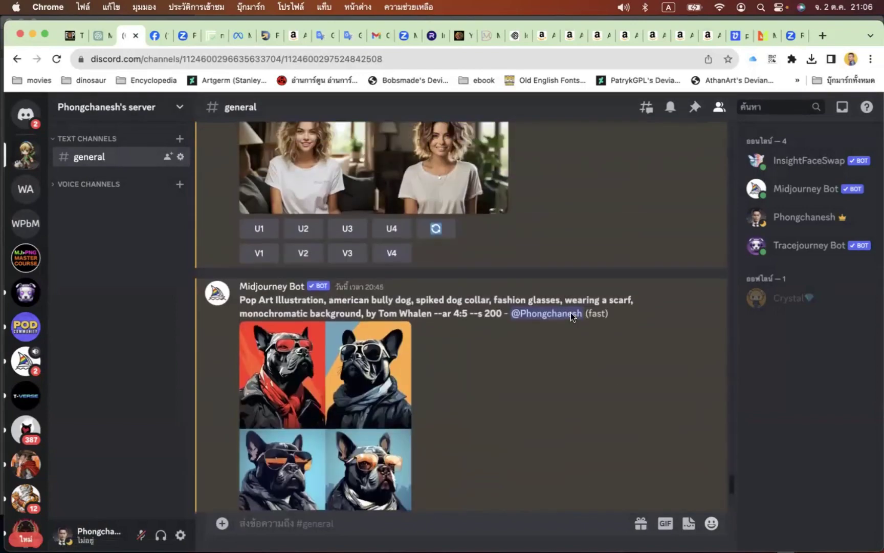
scroll(570, 316, "up", 15)
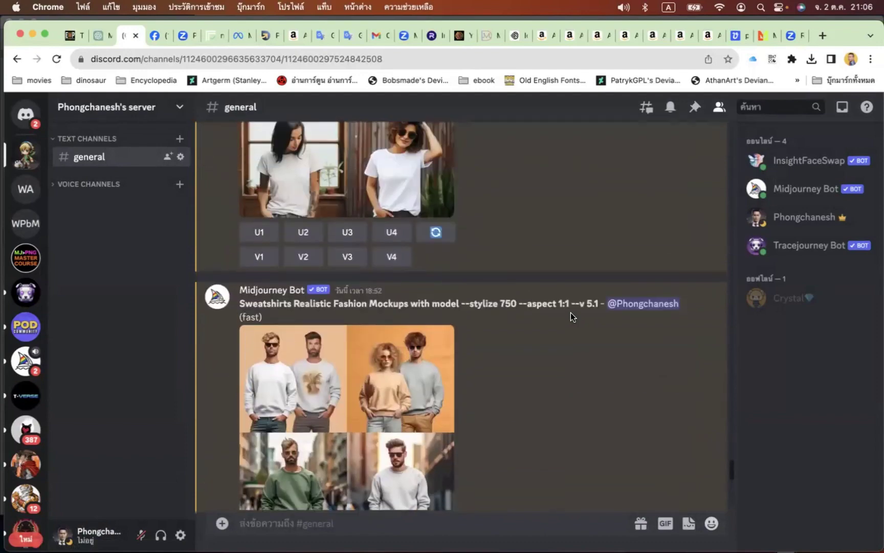
scroll(384, 286, "up", 1)
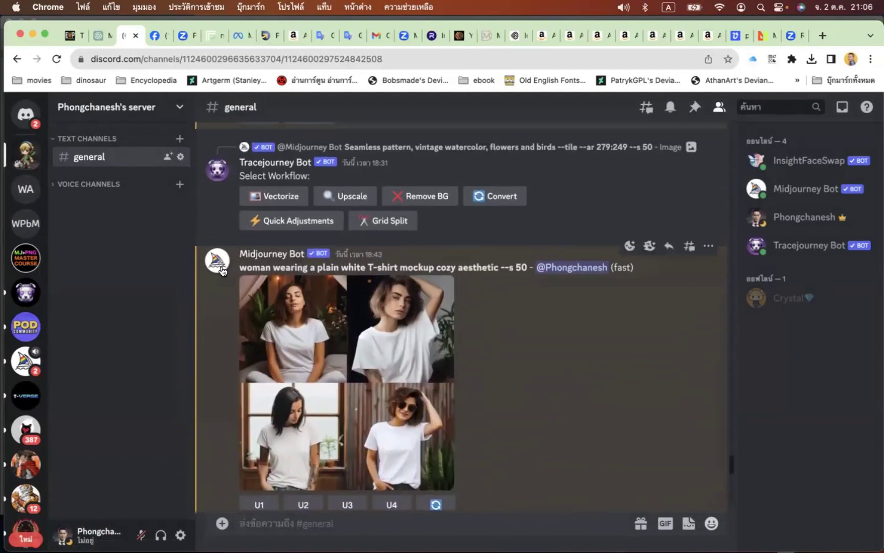
left_click_drag(238, 265, 524, 268)
right_click(513, 267)
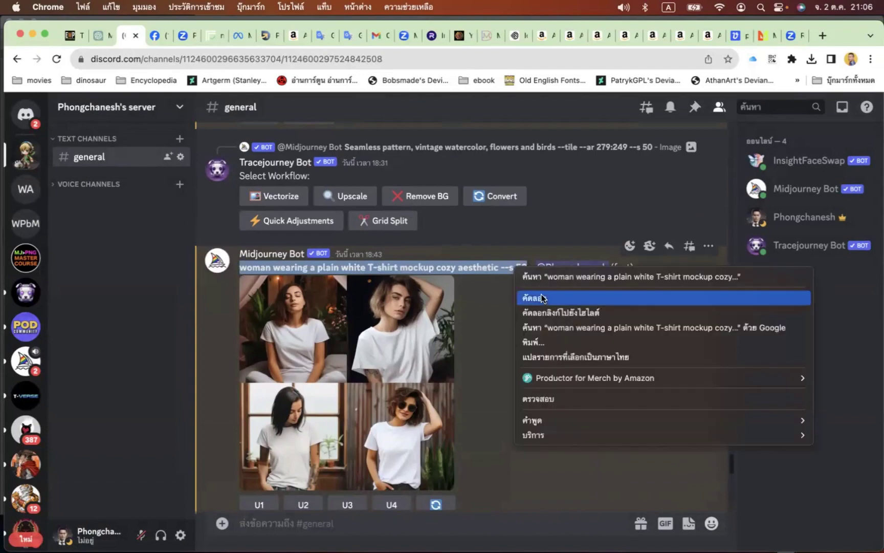
left_click(541, 293)
- Return to the upscaled bully dog illustration with the blue background and open its Custom Zoom form
scroll(416, 281, "down", 10)
scroll(416, 286, "down", 15)
scroll(417, 286, "up", 5)
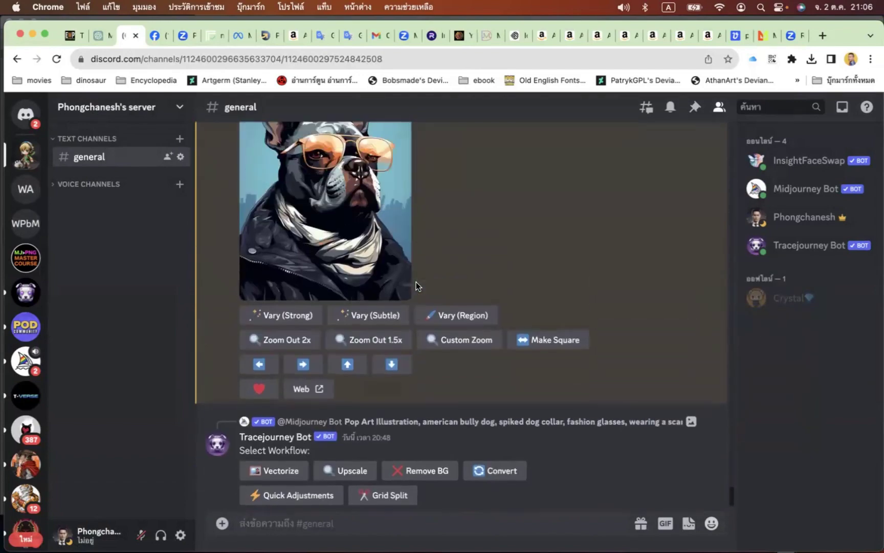
scroll(416, 286, "down", 4)
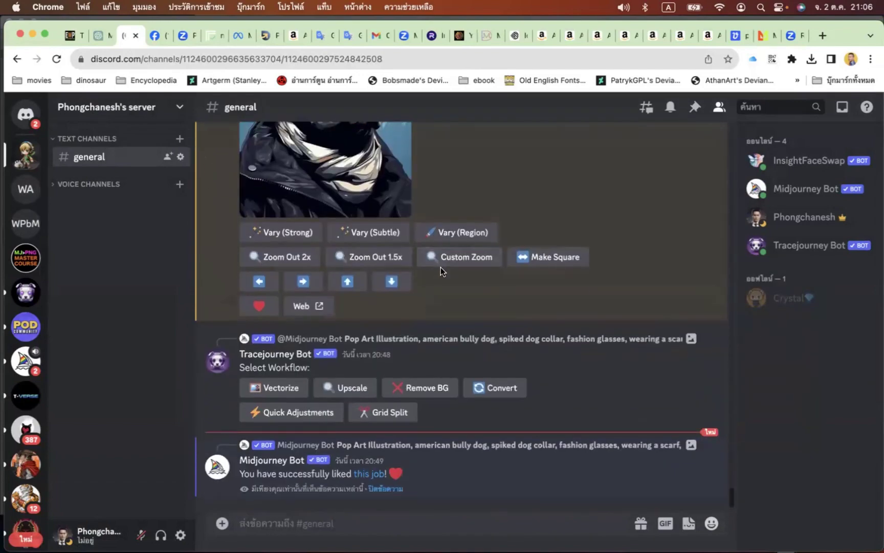
scroll(440, 267, "up", 1)
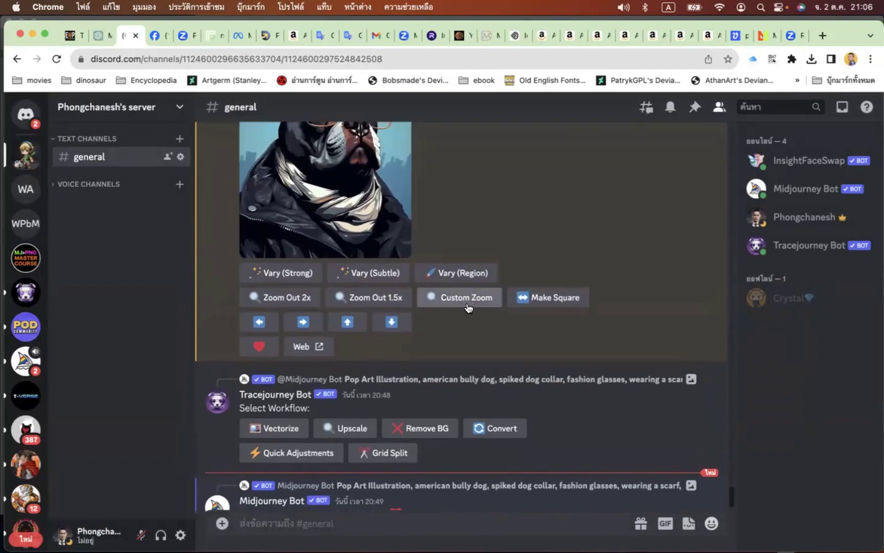
scroll(480, 302, "up", 2)
scroll(480, 302, "up", 2)
scroll(480, 302, "down", 2)
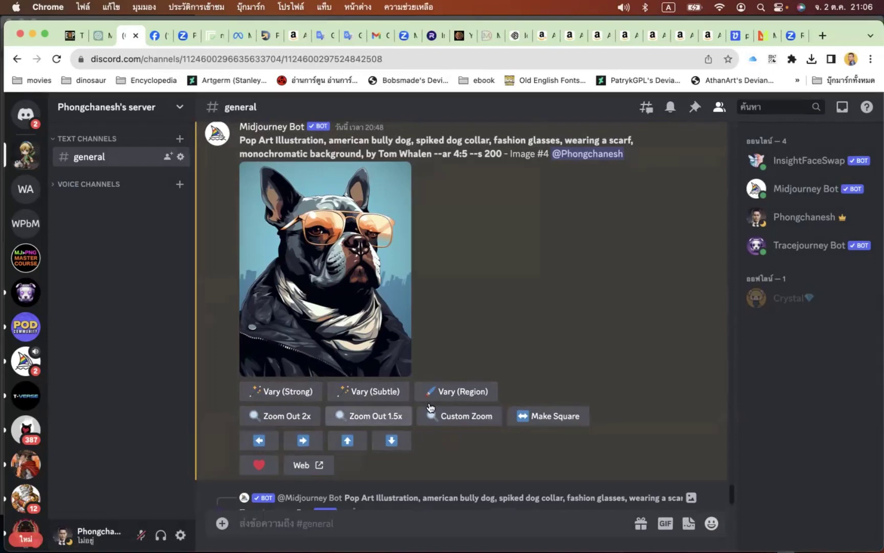
left_click(441, 424)
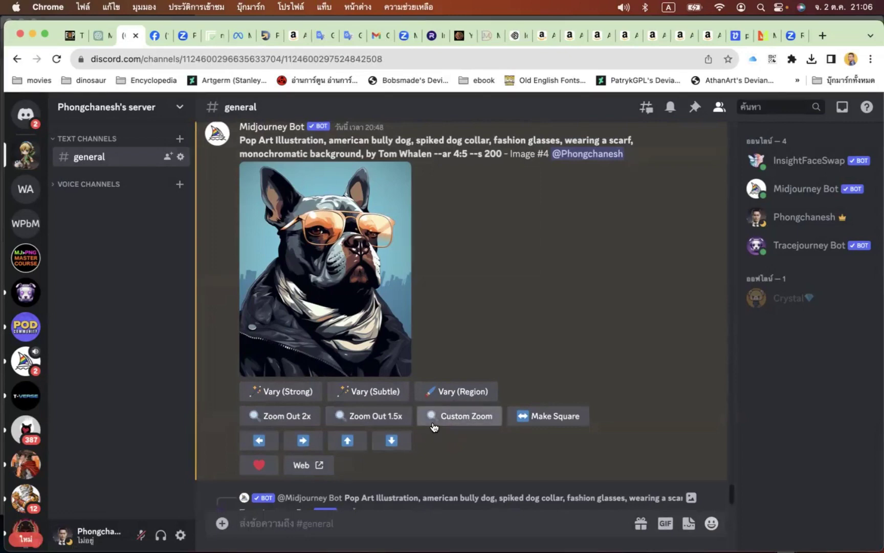
left_click(454, 419)
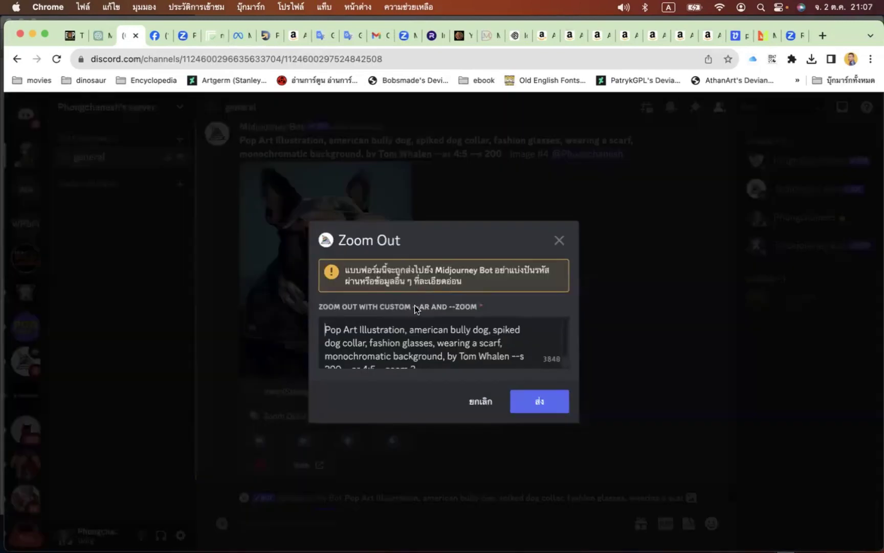
- Replace the prompt before --zoom 2 with "woman wearing a plain white T-shirt mockup cozy aesthetic --s 50" and submit the zoom-out
scroll(443, 329, "down", 1)
scroll(443, 330, "up", 1)
scroll(443, 330, "down", 1)
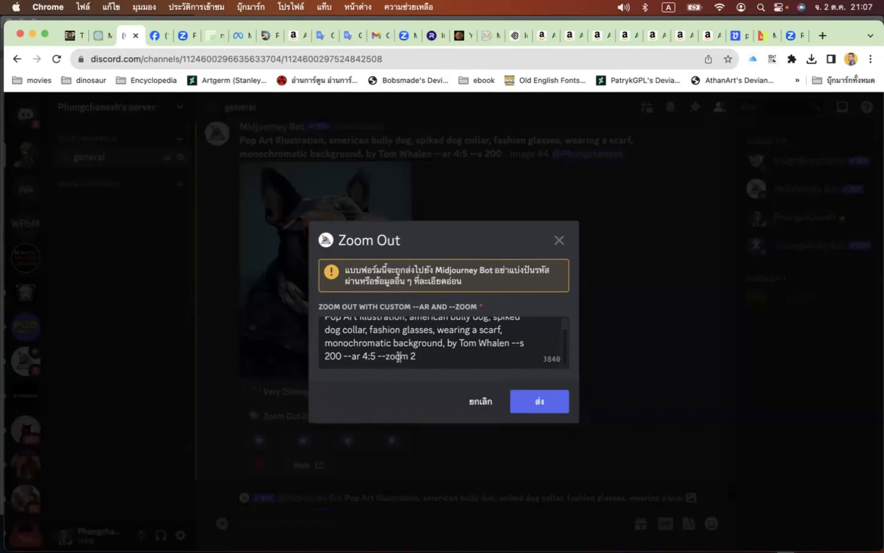
scroll(391, 361, "up", 1)
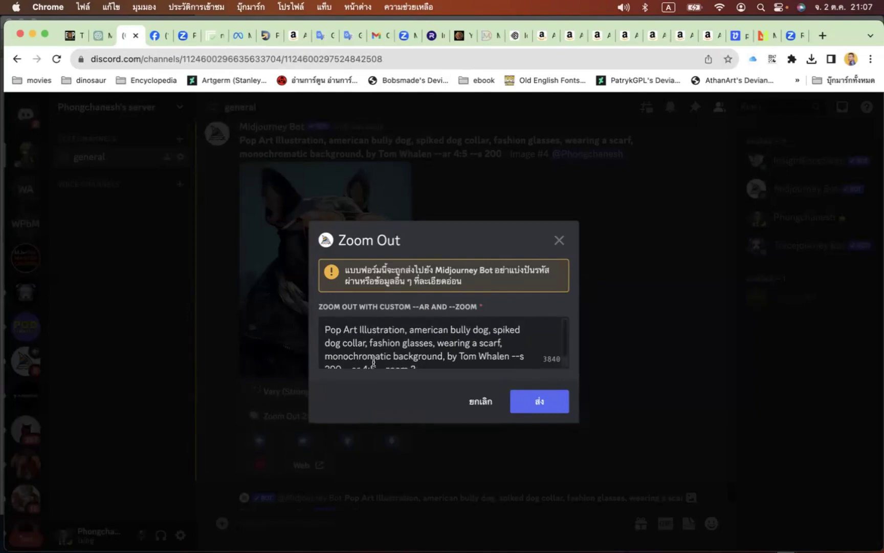
scroll(376, 358, "down", 1)
double_click(373, 356)
left_click_drag(375, 355, 314, 311)
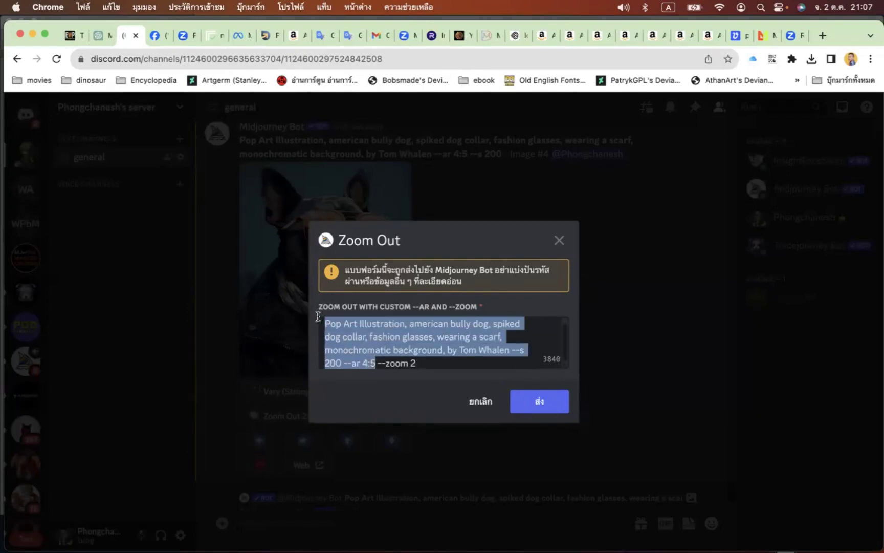
key("super+v")
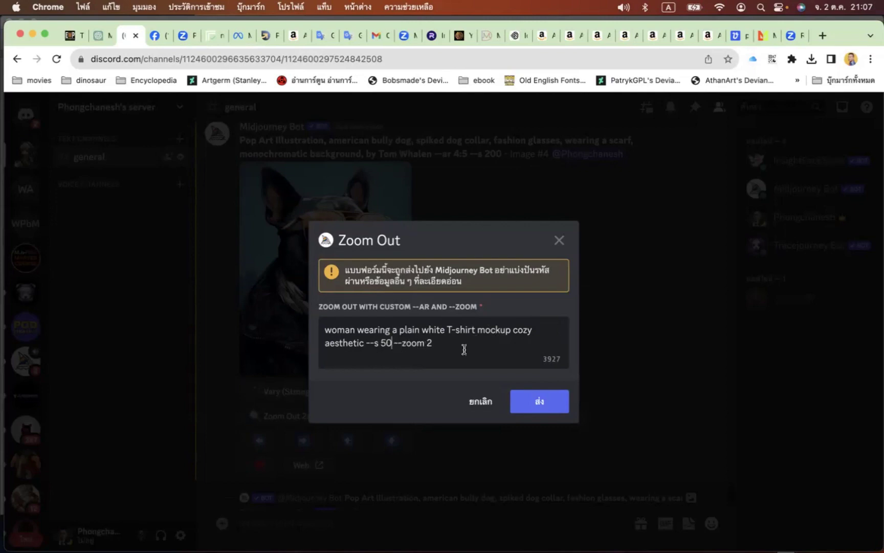
left_click(553, 402)
scroll(640, 378, "down", 5)
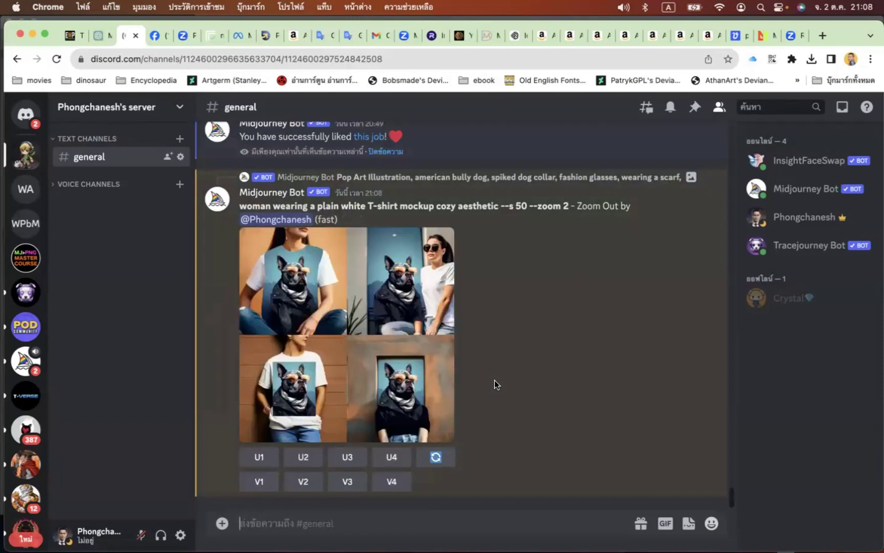
- Examine the bully dog T-shirt mockup grid enlarged and look back through the earlier images in the channel
left_click(288, 404)
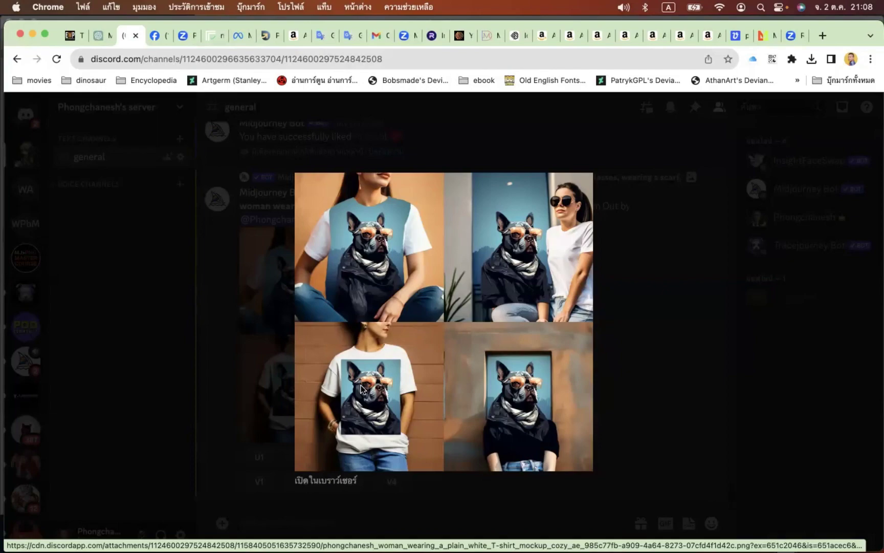
left_click(562, 290)
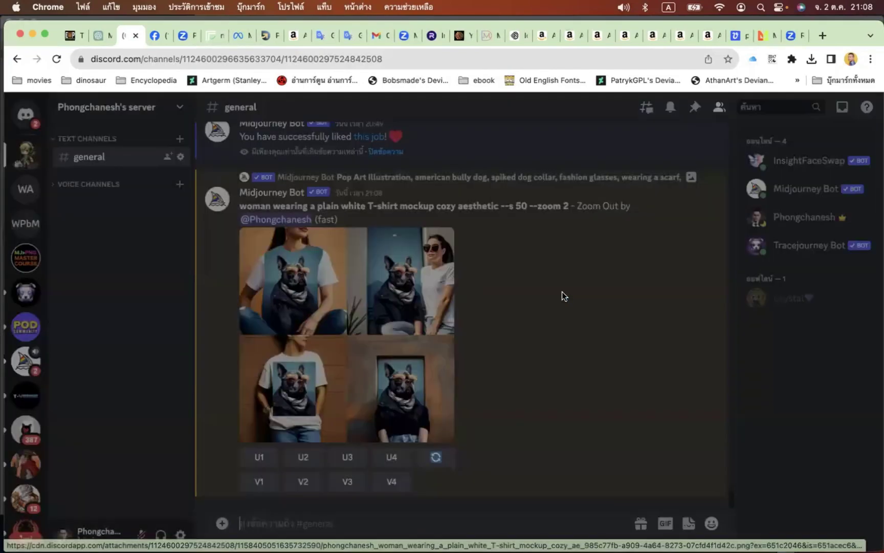
scroll(561, 290, "up", 5)
scroll(561, 291, "up", 20)
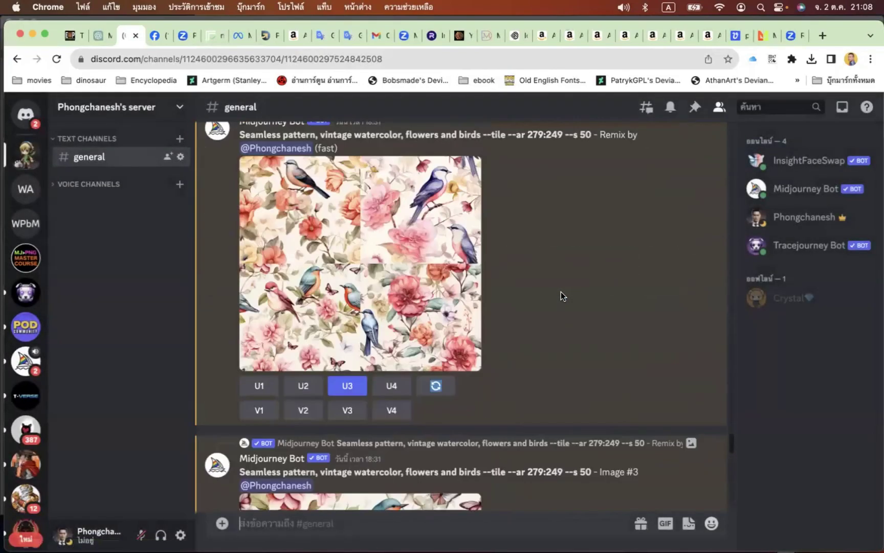
scroll(561, 291, "up", 20)
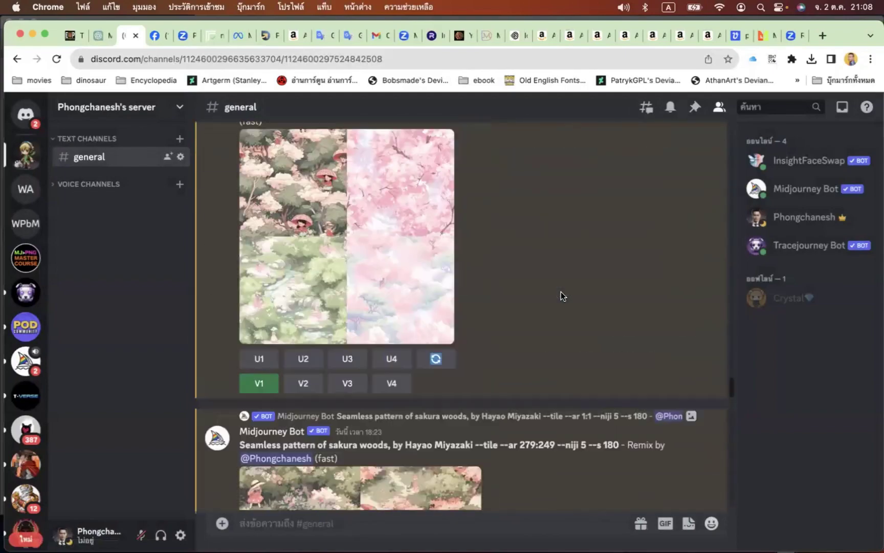
scroll(561, 291, "down", 20)
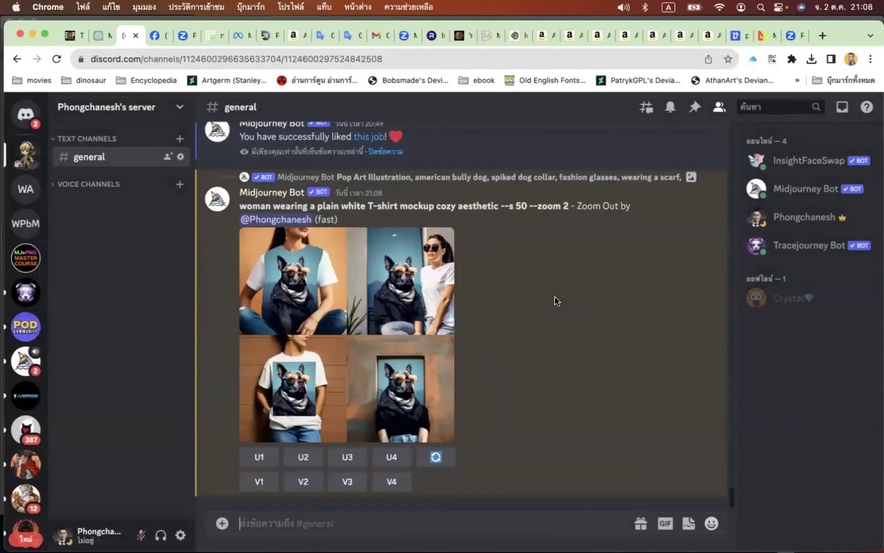
left_click(395, 307)
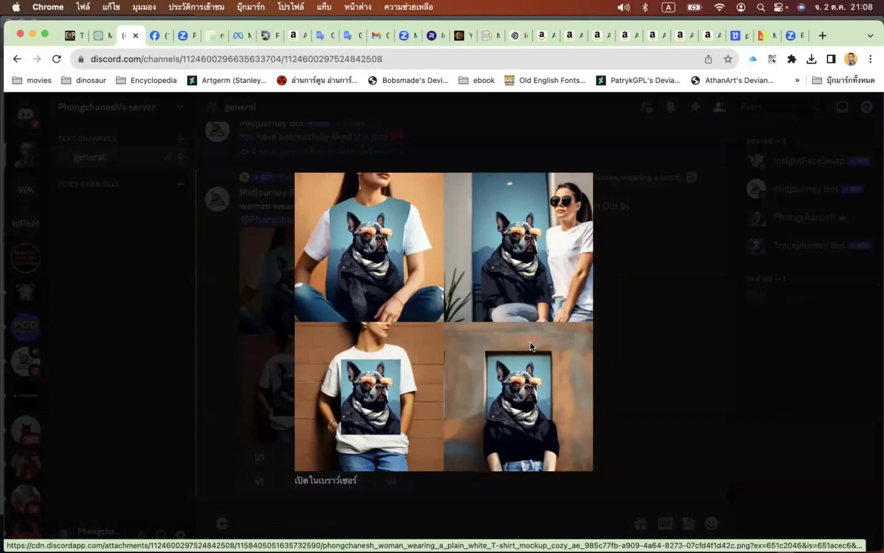
left_click(645, 327)
- Find the framed bully dog mockup grid in the channel and copy its prompt "Framed wall art sitting in the middle of the hotel lobby"
scroll(575, 334, "down", 5)
scroll(576, 334, "up", 20)
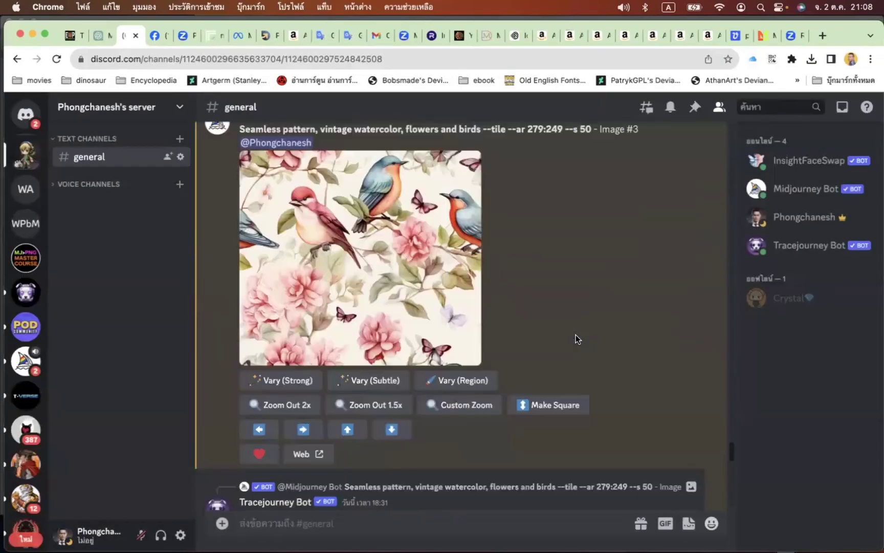
scroll(576, 334, "up", 20)
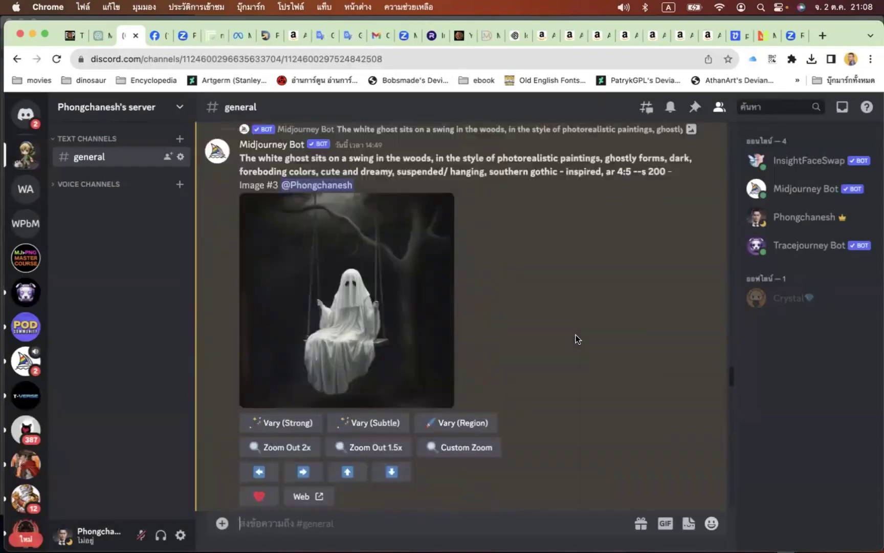
scroll(576, 336, "up", 20)
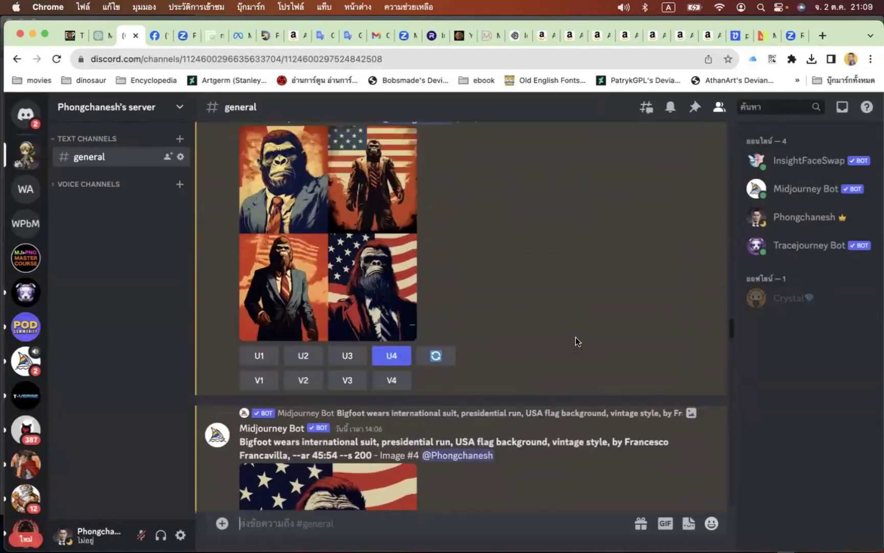
scroll(576, 336, "down", 4)
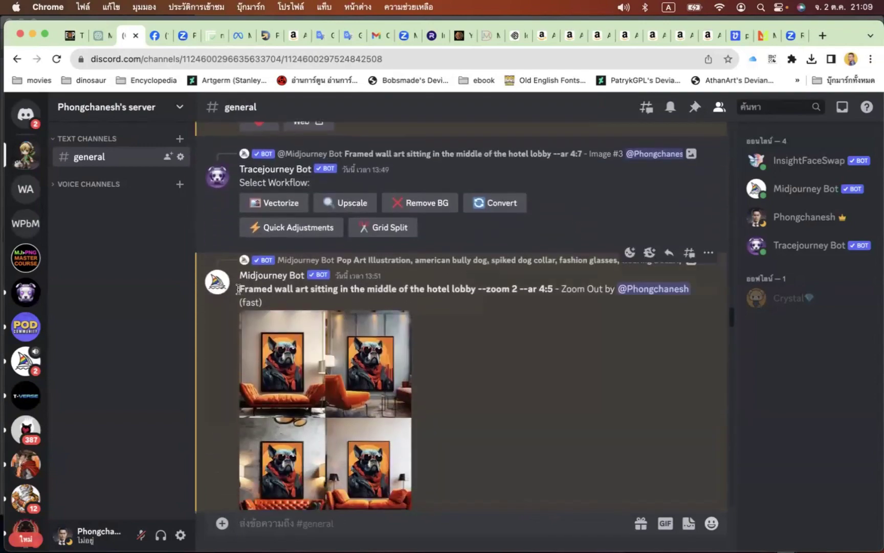
left_click_drag(238, 289, 480, 289)
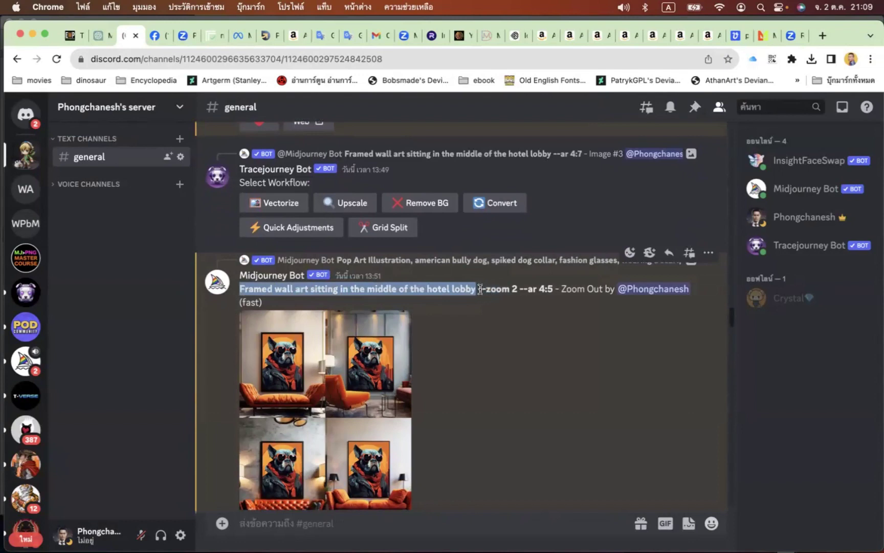
right_click(468, 290)
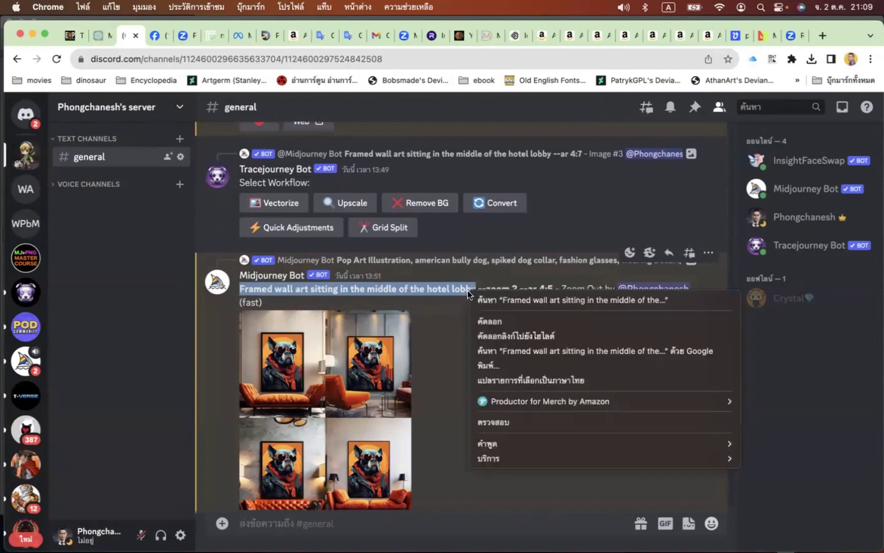
left_click(506, 321)
- Submit a Custom Zoom of the upscaled blue-background bully dog illustration with the prompt "Framed wall art sitting in the middle of the hotel lobby --zoom 2"
scroll(451, 336, "down", 10)
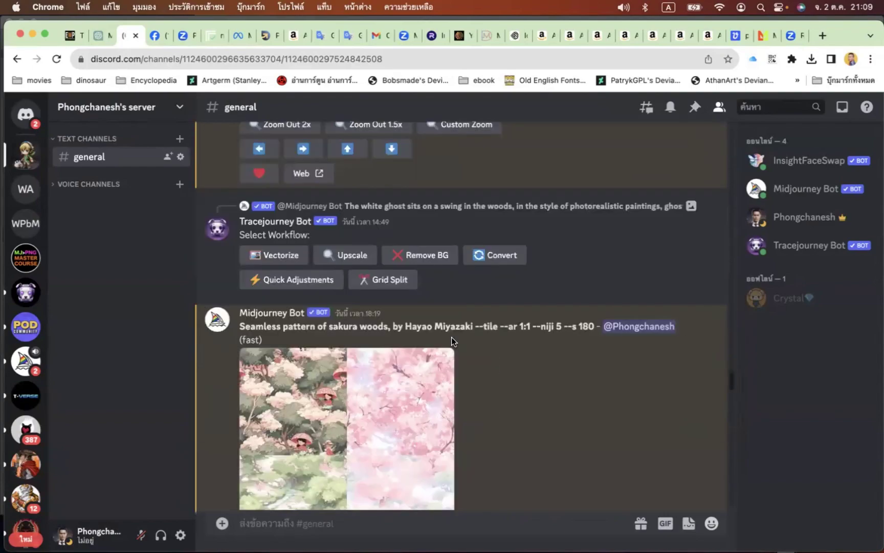
scroll(451, 336, "down", 15)
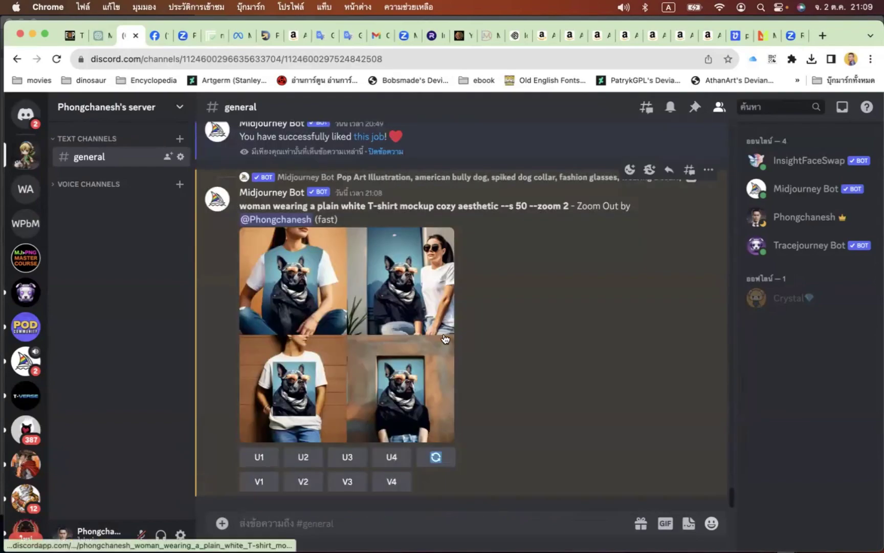
scroll(445, 339, "up", 10)
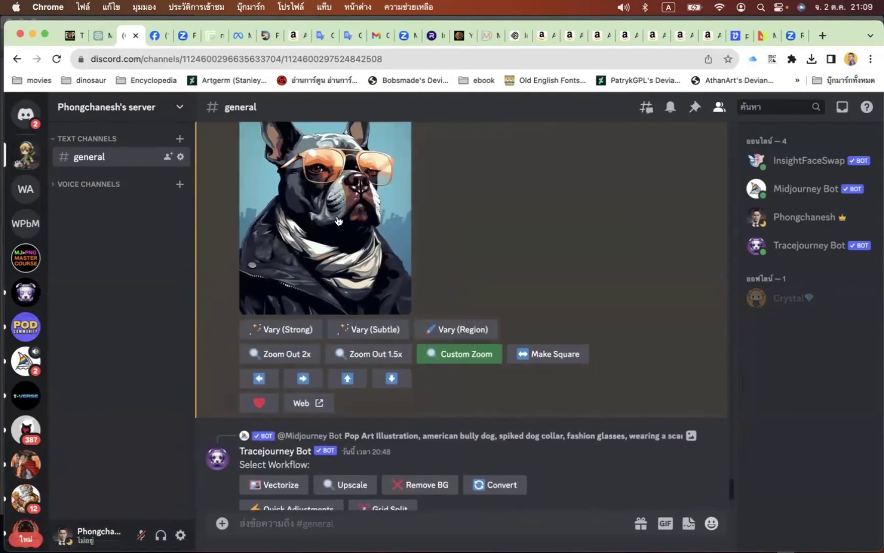
scroll(427, 251, "up", 2)
left_click(467, 410)
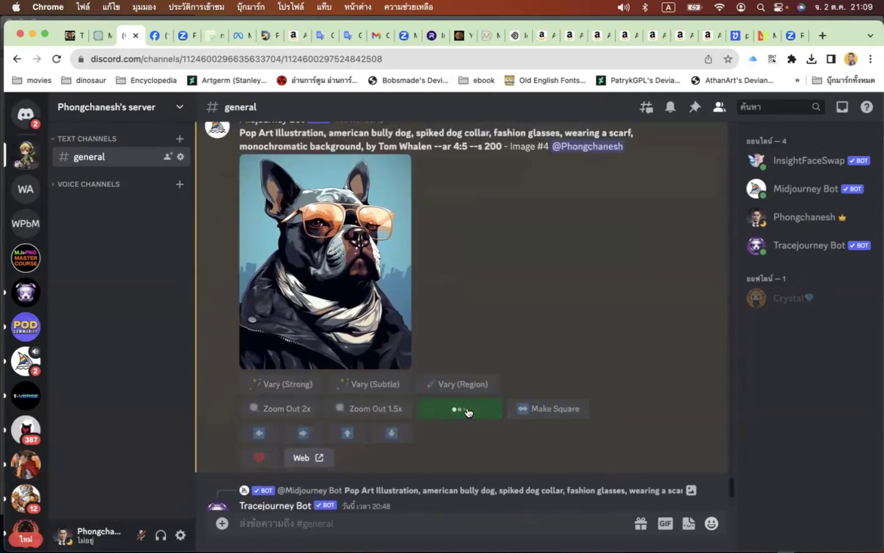
scroll(426, 356, "down", 1)
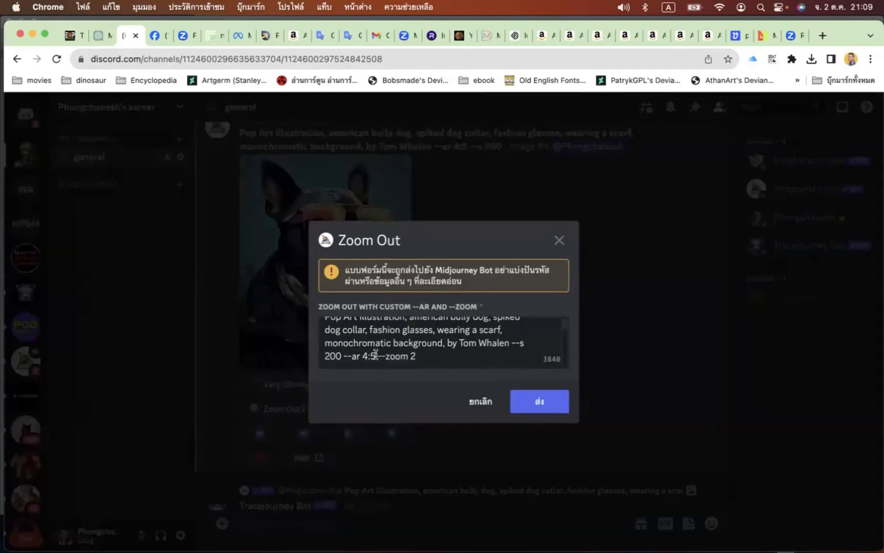
left_click_drag(376, 355, 281, 305)
key("super+v")
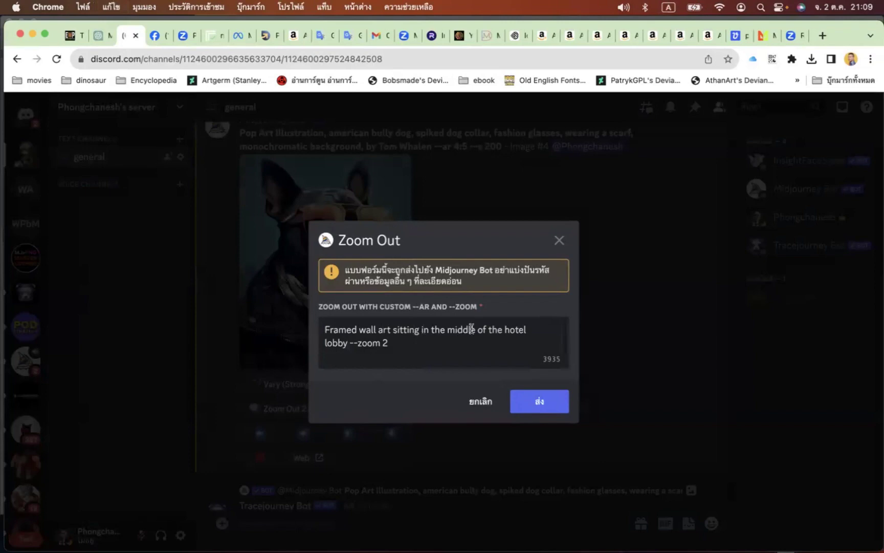
left_click(539, 401)
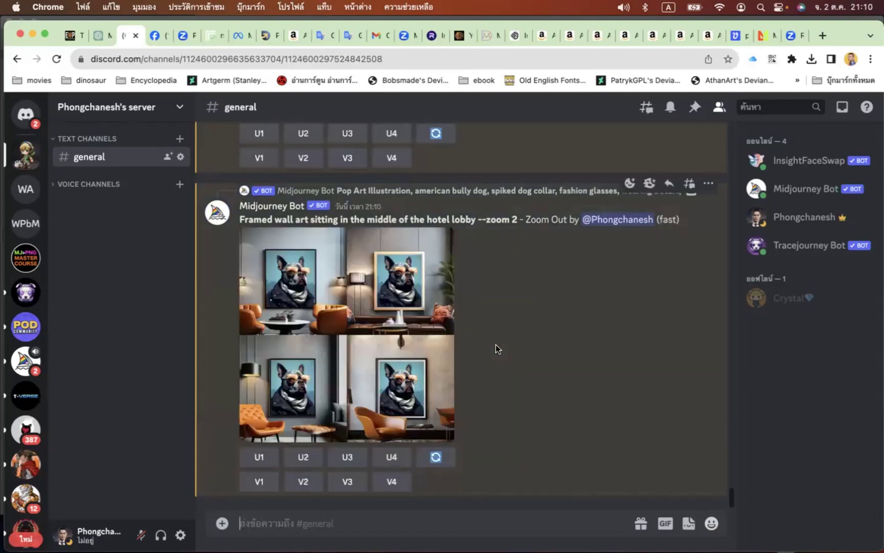
- Examine the framed wall art grid enlarged, then upscale its first image and view the result at larger size
left_click(351, 352)
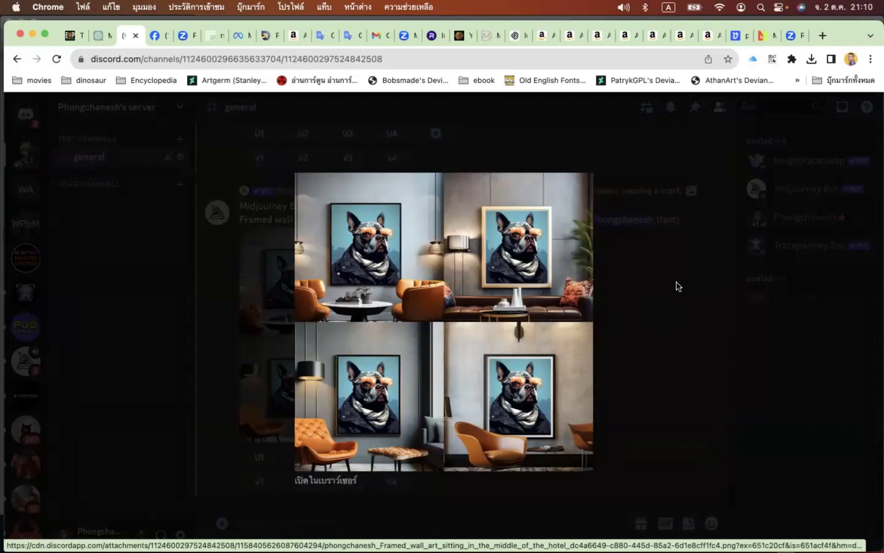
left_click(259, 459)
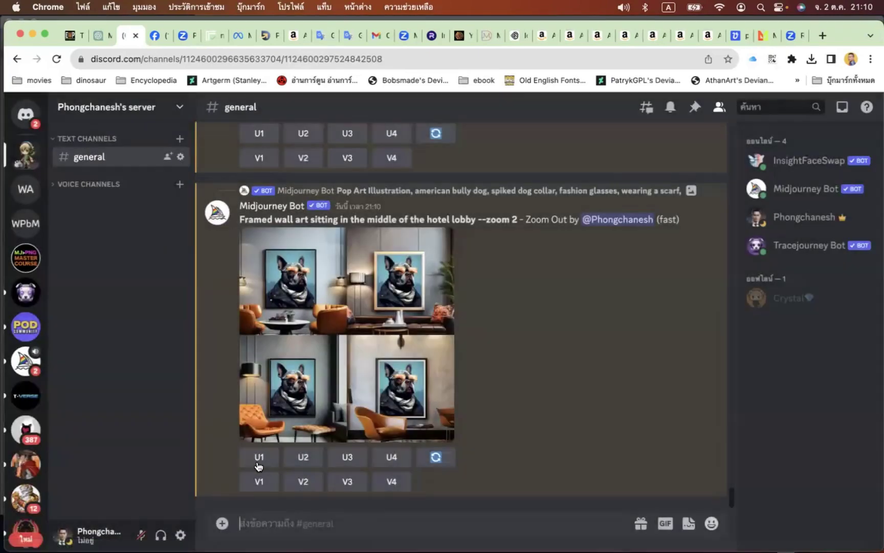
left_click(259, 463)
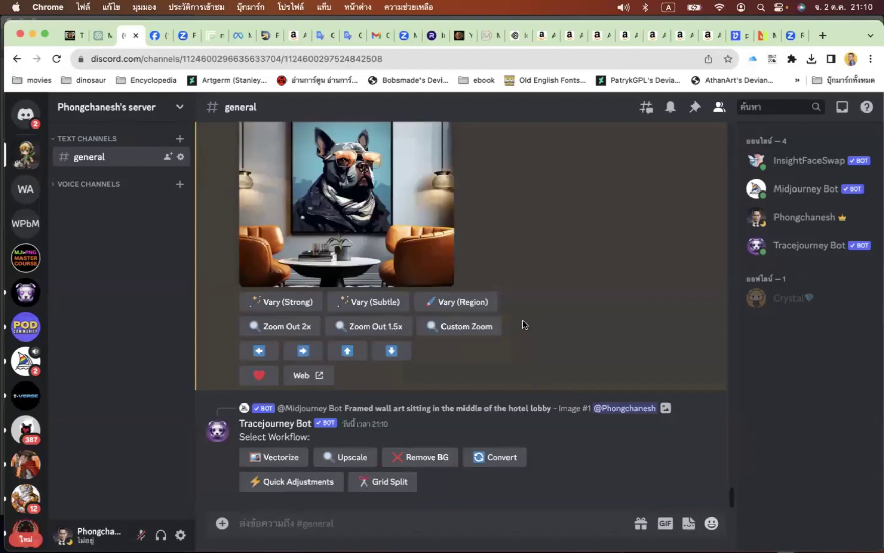
scroll(523, 324, "up", 2)
left_click(369, 273)
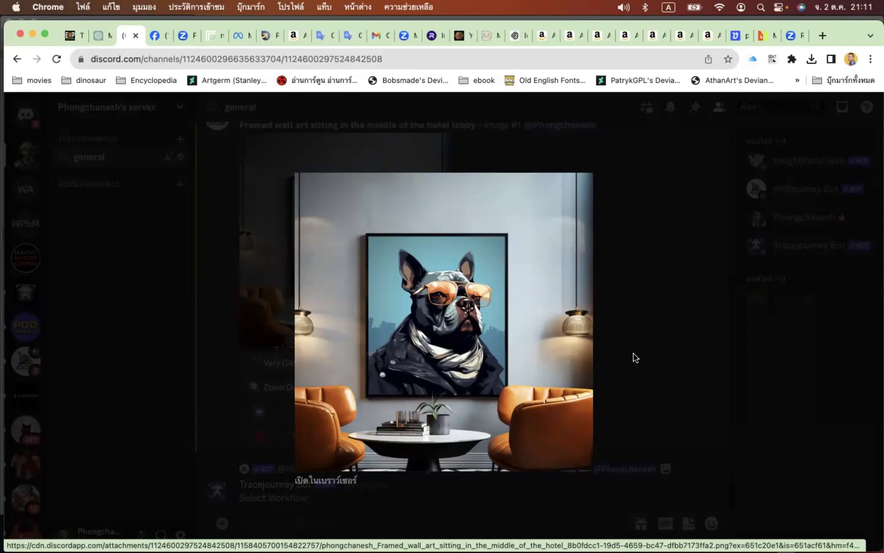
left_click(585, 358)
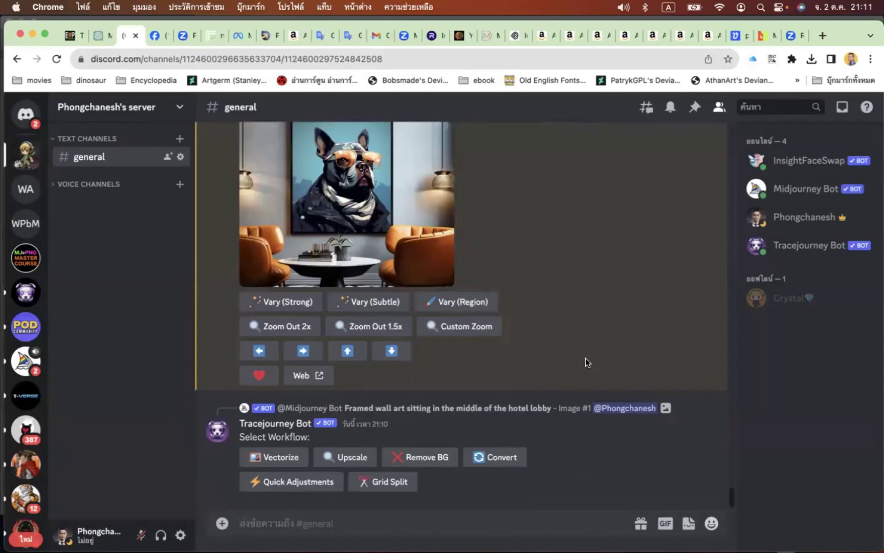
- Look back through the channel to the original four-image bully dog grid and return to the upscaled hotel lobby mockup
scroll(495, 342, "up", 3)
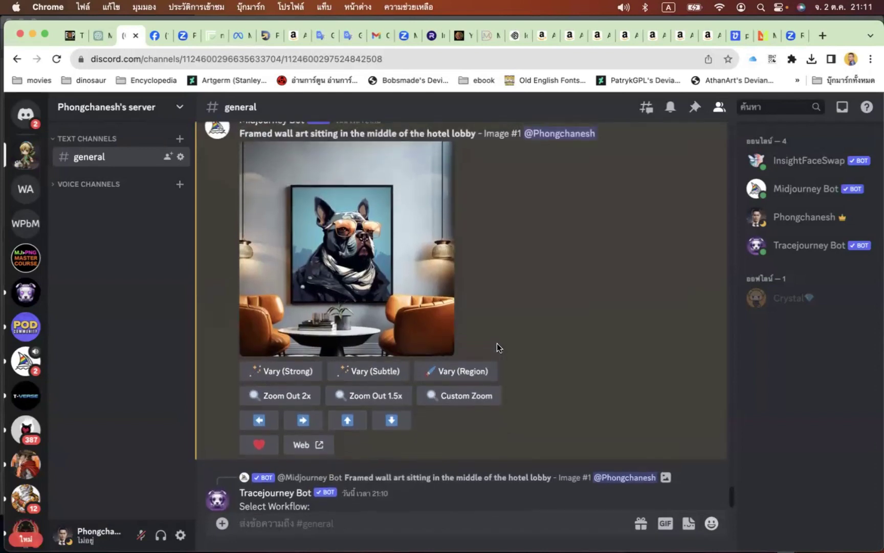
scroll(518, 345, "up", 10)
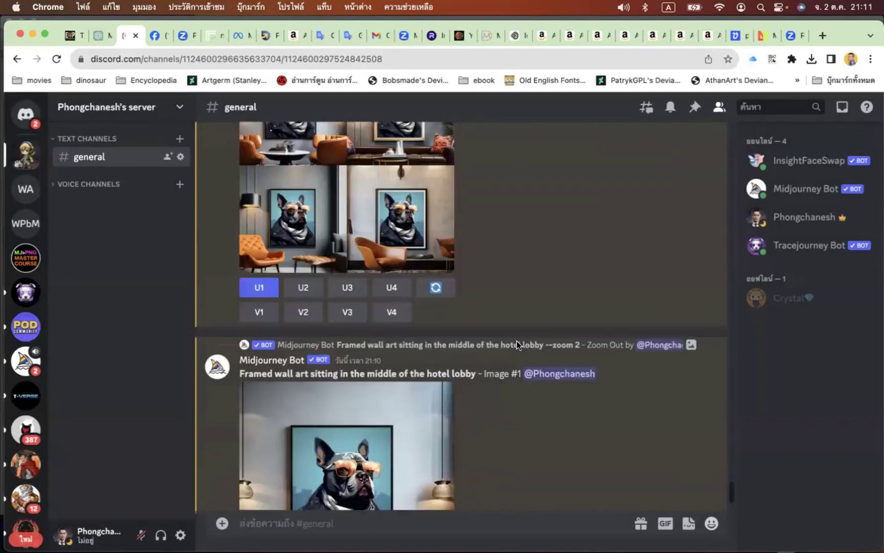
scroll(518, 345, "up", 20)
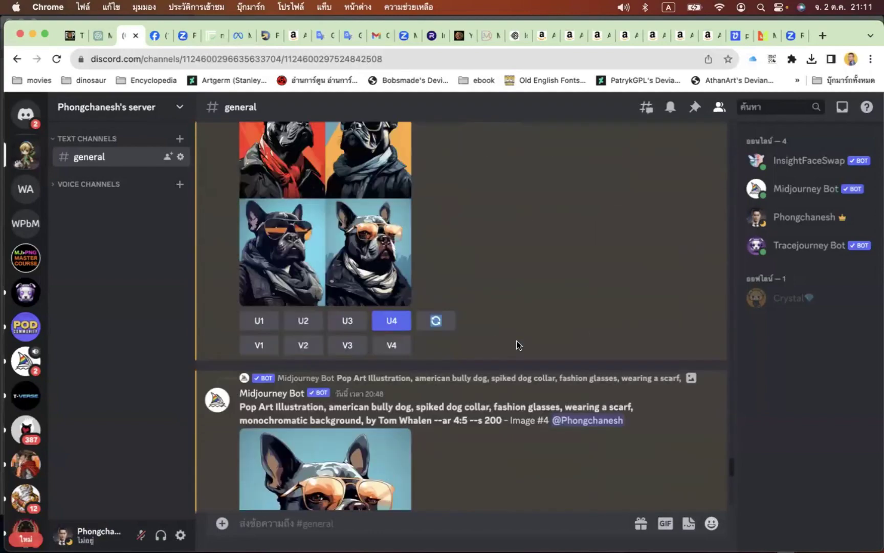
scroll(518, 345, "up", 3)
scroll(518, 345, "down", 10)
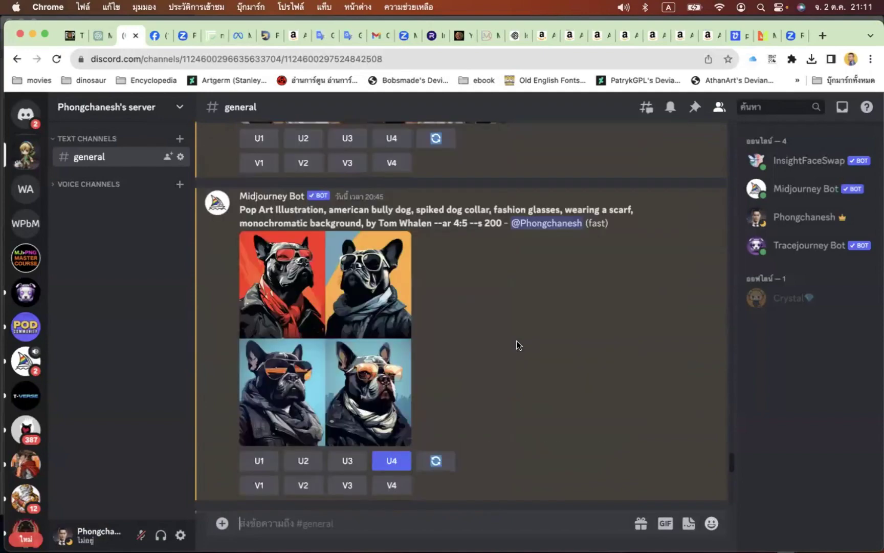
scroll(518, 345, "down", 10)
scroll(519, 345, "up", 2)
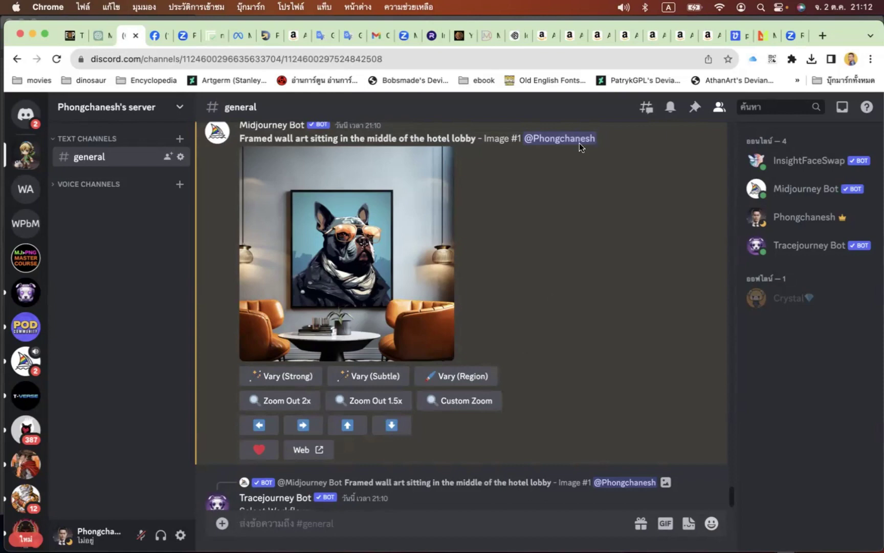
- Switch to the Amazon ghost shirt search results and open the "Floral Ghosts On The Swing In Forest Halloween Vintage style T-Shirt" listing
left_click(573, 41)
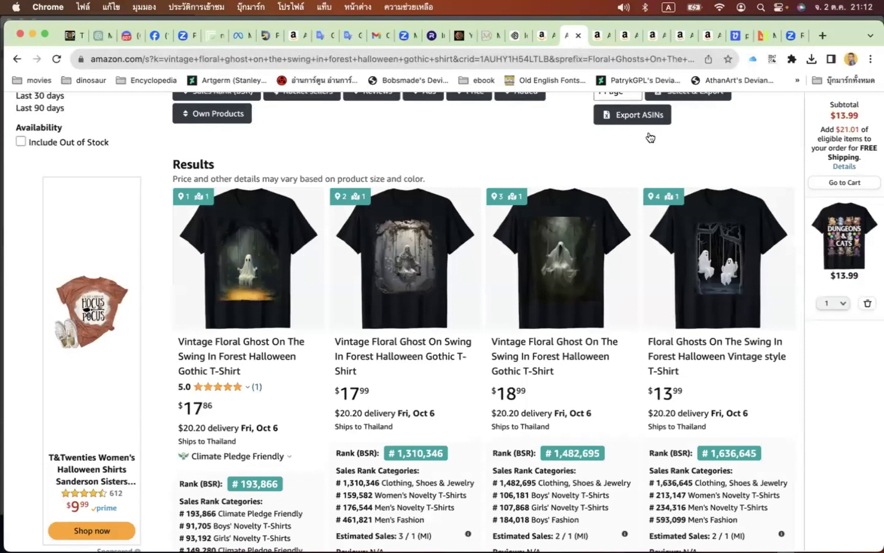
scroll(712, 210, "down", 2)
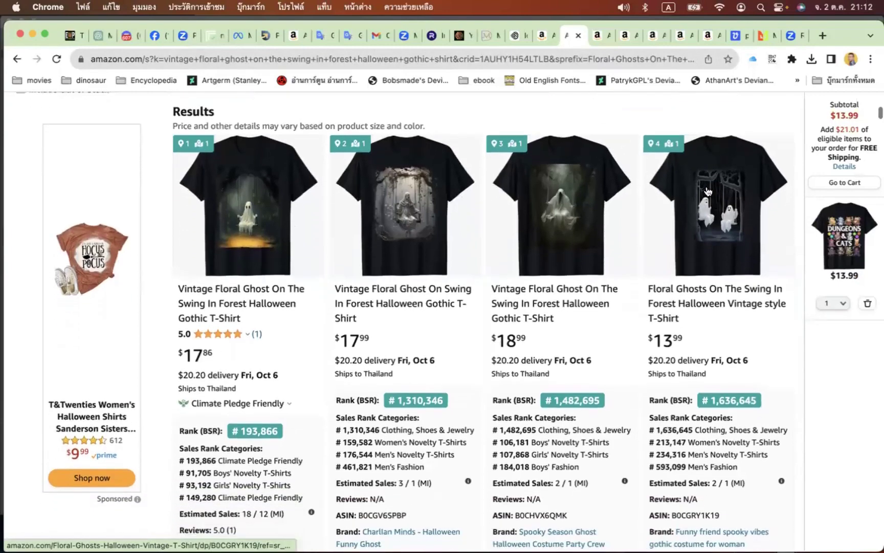
scroll(686, 226, "down", 3)
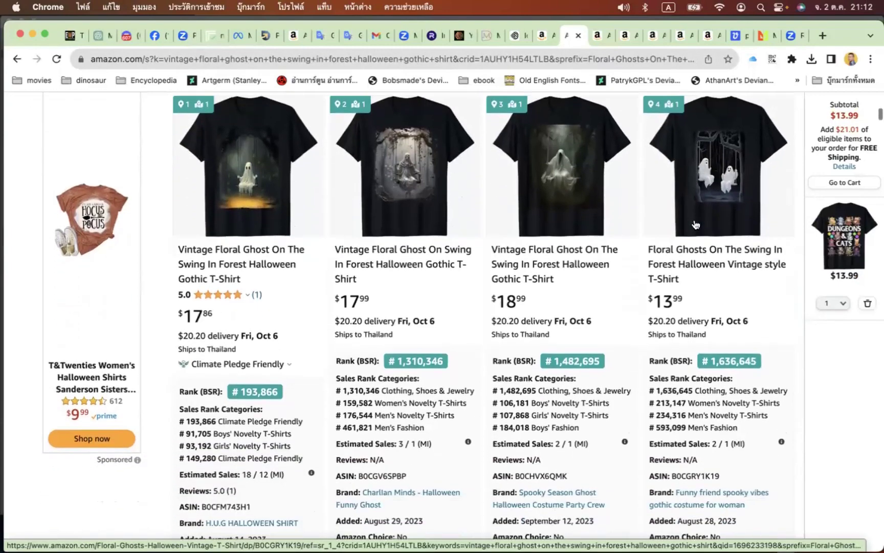
scroll(695, 224, "up", 2)
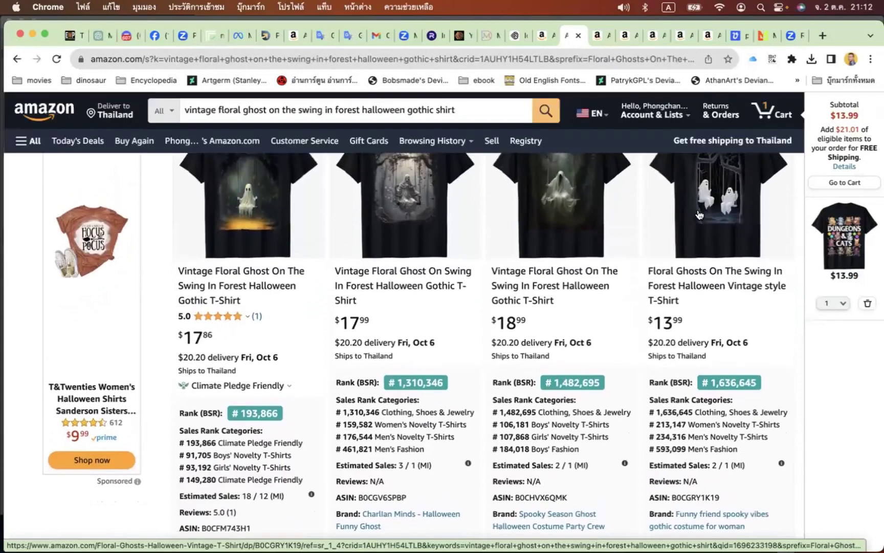
left_click(699, 215)
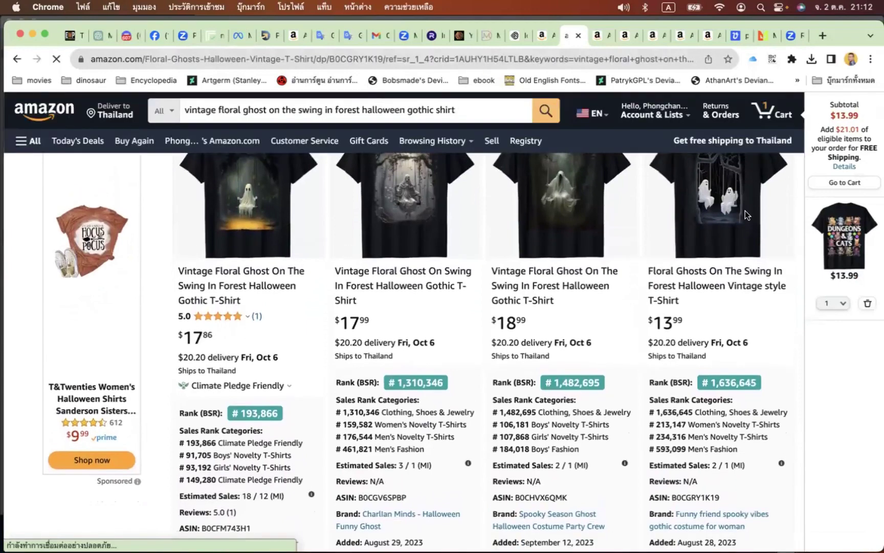
scroll(273, 256, "down", 5)
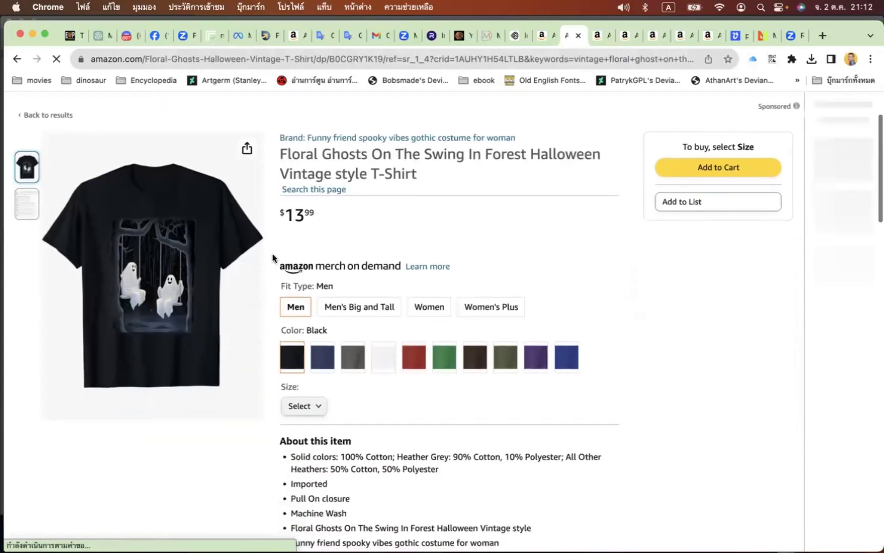
- Examine the floral ghosts T-shirt listing's product details, sales rank, units sold, royalties and keyword lists
scroll(272, 253, "down", 3)
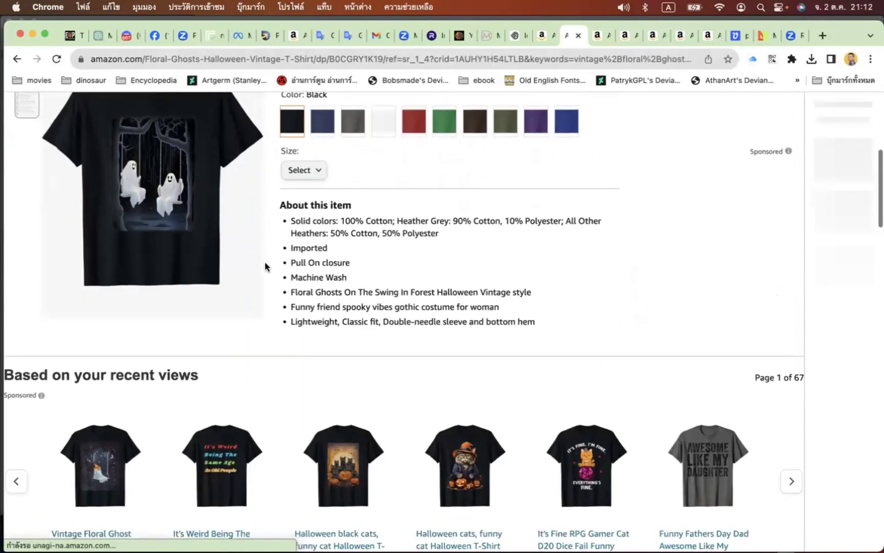
scroll(316, 264, "down", 3)
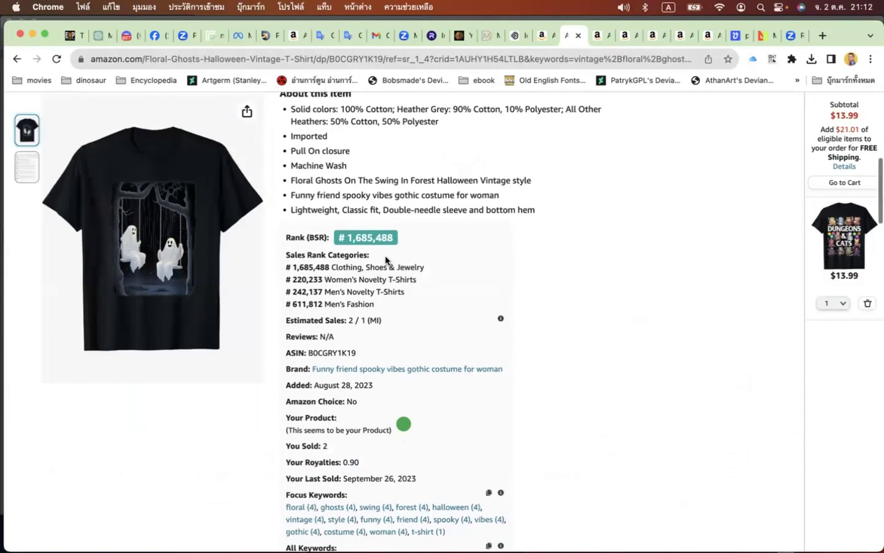
scroll(385, 256, "up", 2)
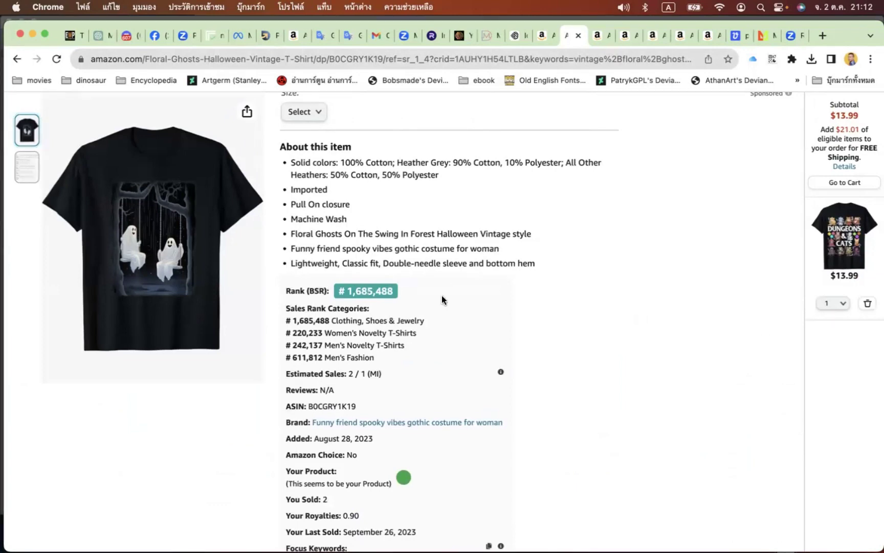
scroll(443, 300, "down", 3)
scroll(321, 328, "down", 4)
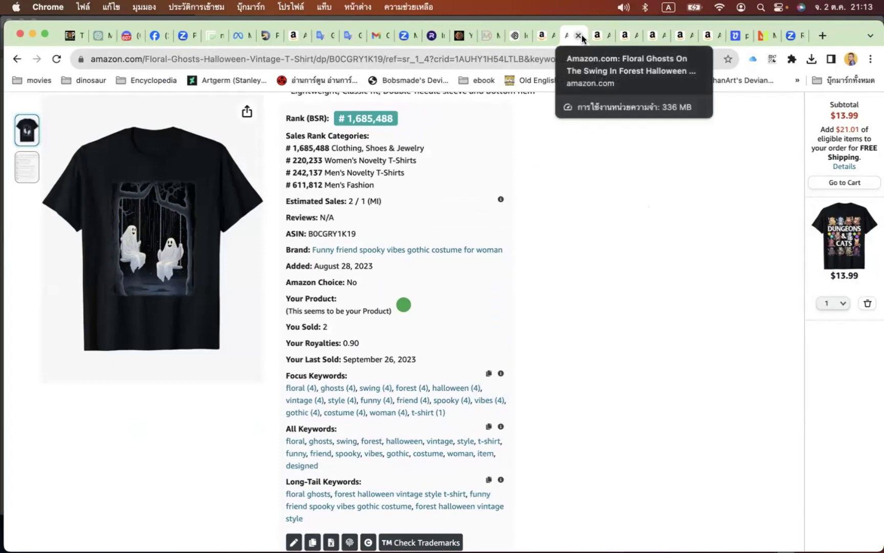
scroll(525, 176, "up", 6)
scroll(524, 177, "up", 8)
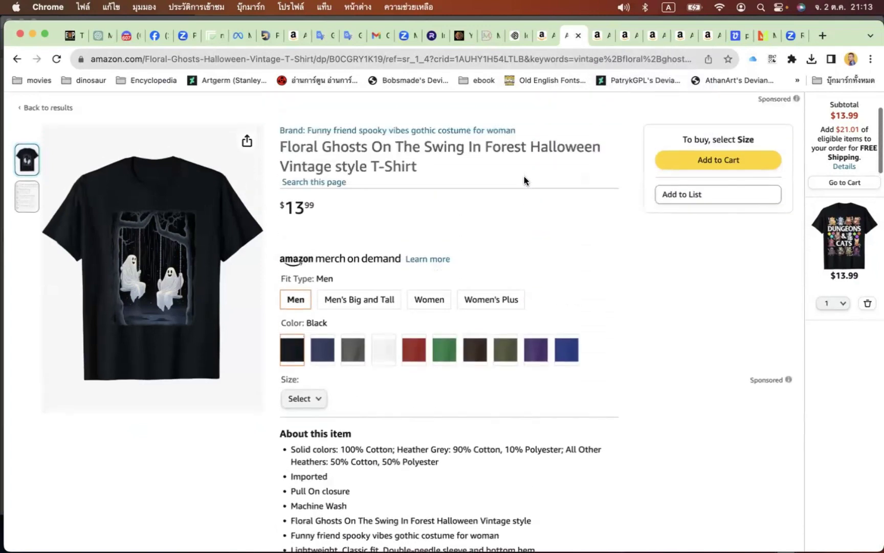
scroll(465, 192, "down", 1)
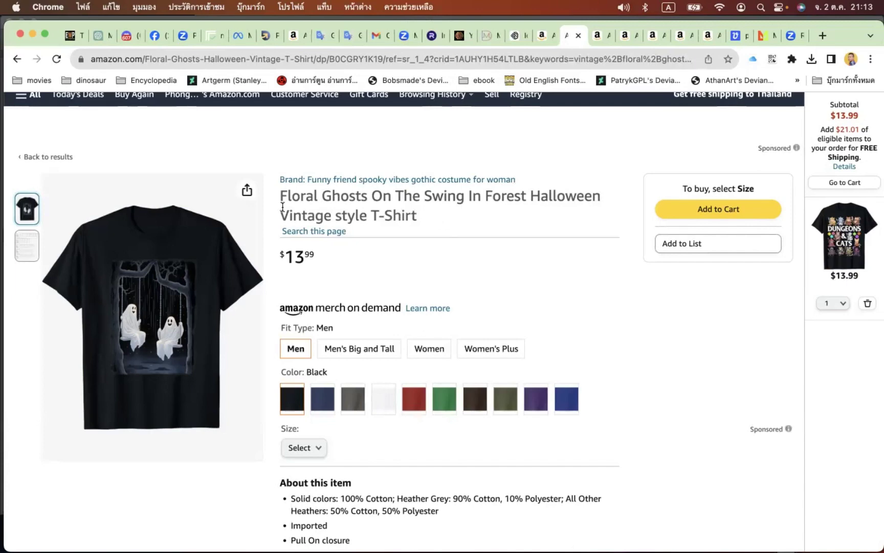
- Return to the "vintage floral ghost on the swing in forest halloween gothic shirt" results and look through the first page of competing designs
left_click(578, 39)
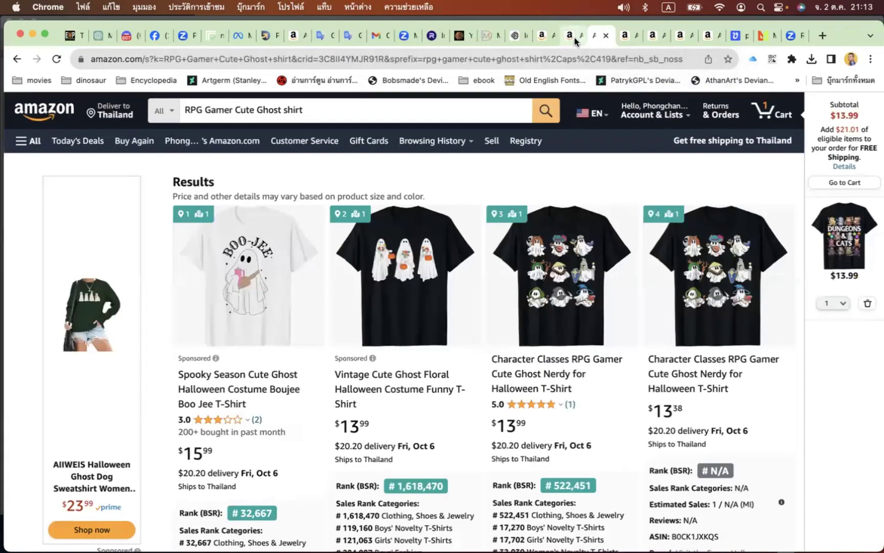
left_click(574, 37)
left_click(18, 60)
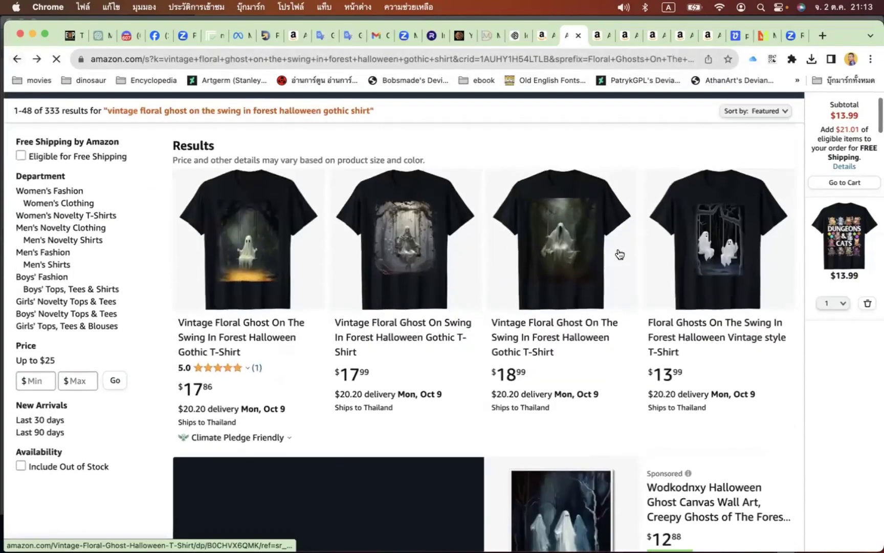
scroll(589, 253, "down", 3)
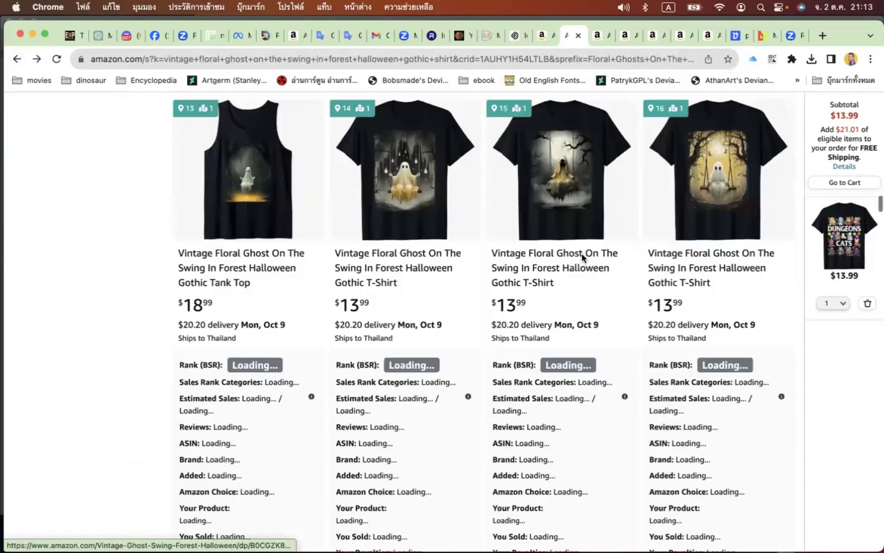
scroll(582, 257, "down", 20)
scroll(582, 253, "up", 10)
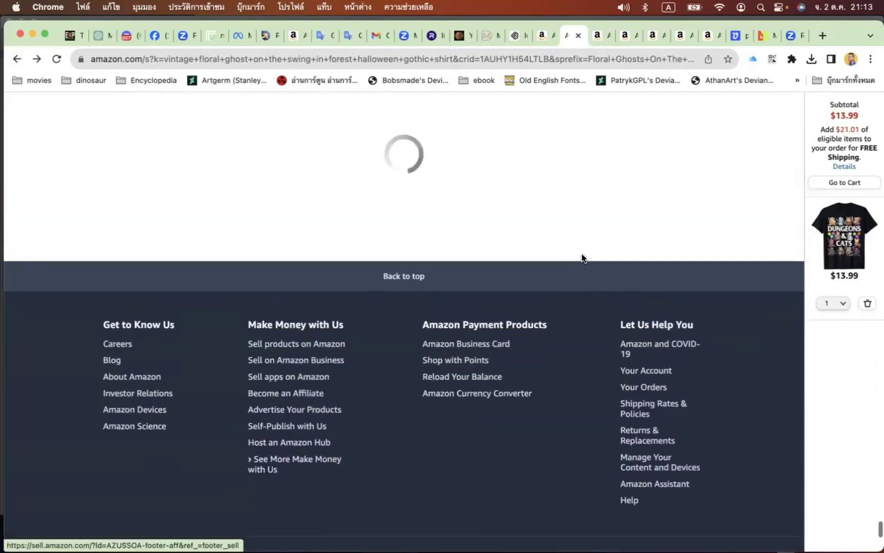
scroll(584, 259, "up", 1)
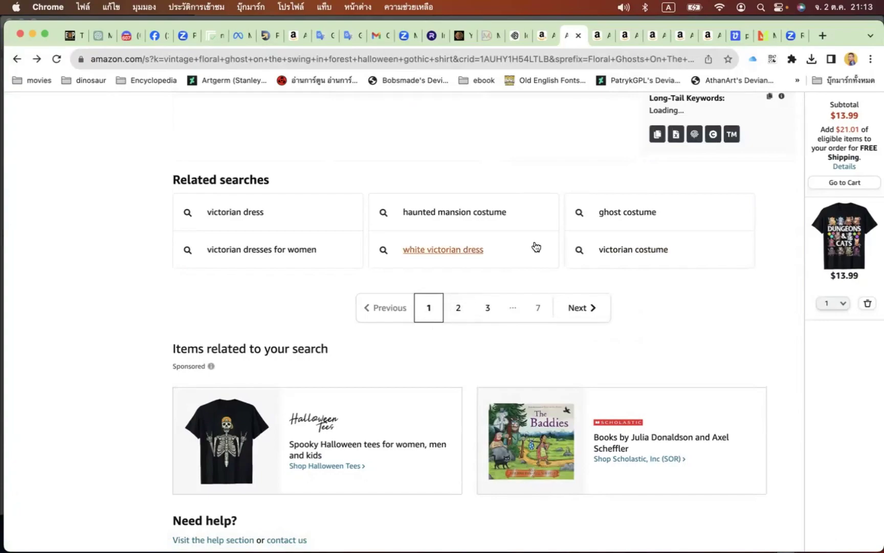
scroll(535, 251, "up", 10)
scroll(538, 256, "up", 15)
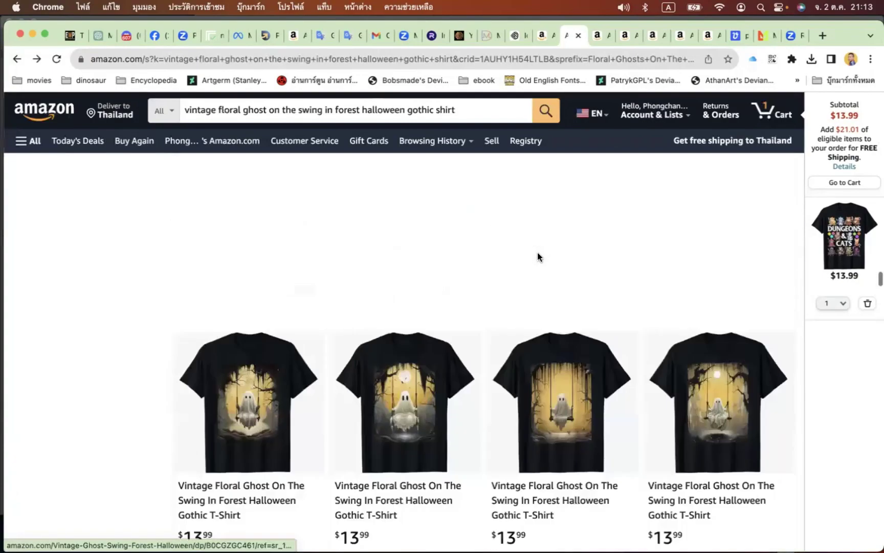
scroll(537, 252, "up", 5)
- Compare the designs, prices and sales ranks of the first four ghost swing T-shirts in the results
scroll(369, 272, "down", 4)
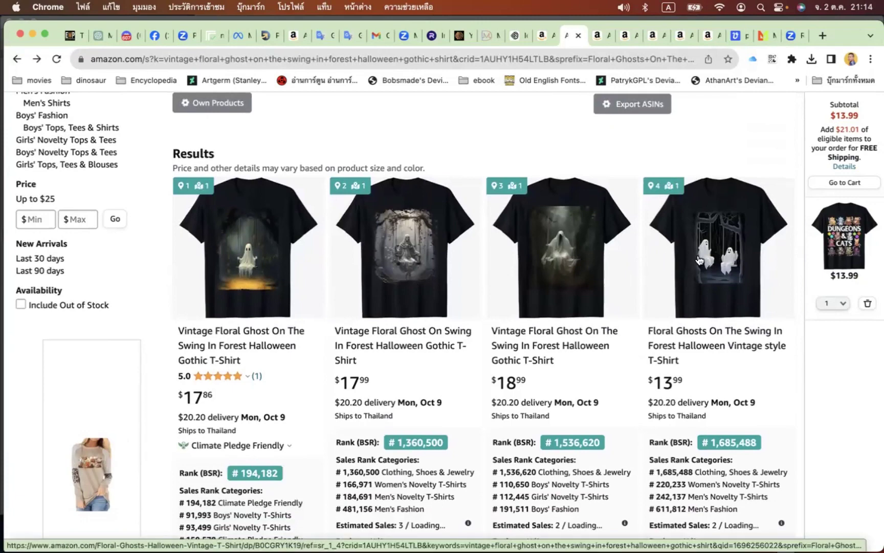
scroll(699, 260, "up", 2)
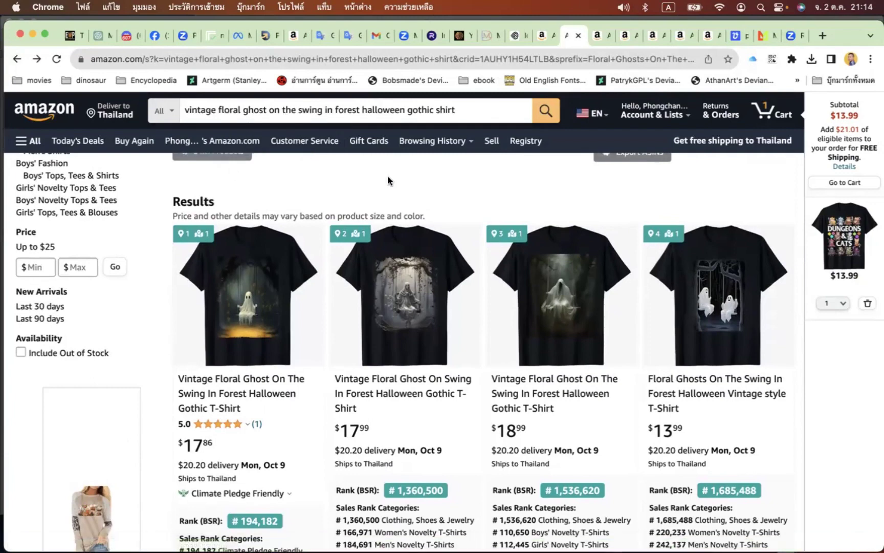
scroll(383, 183, "down", 2)
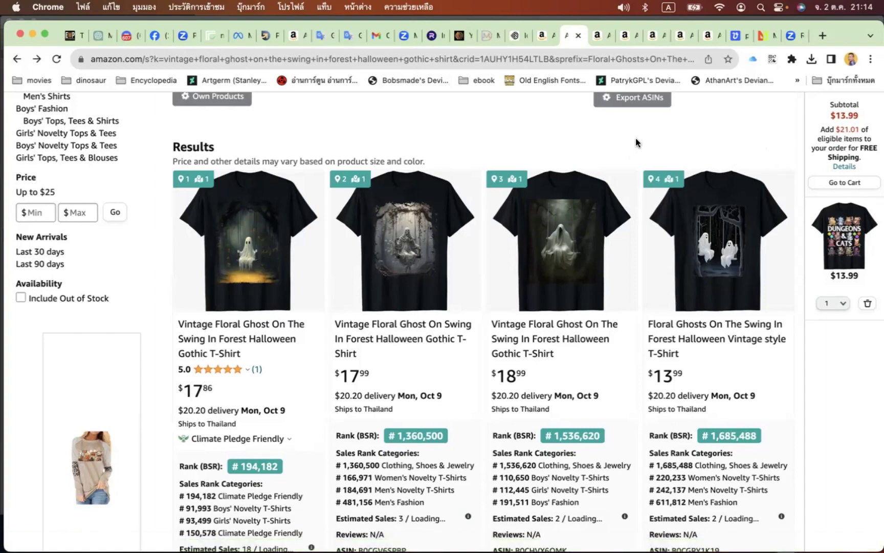
scroll(625, 108, "up", 2)
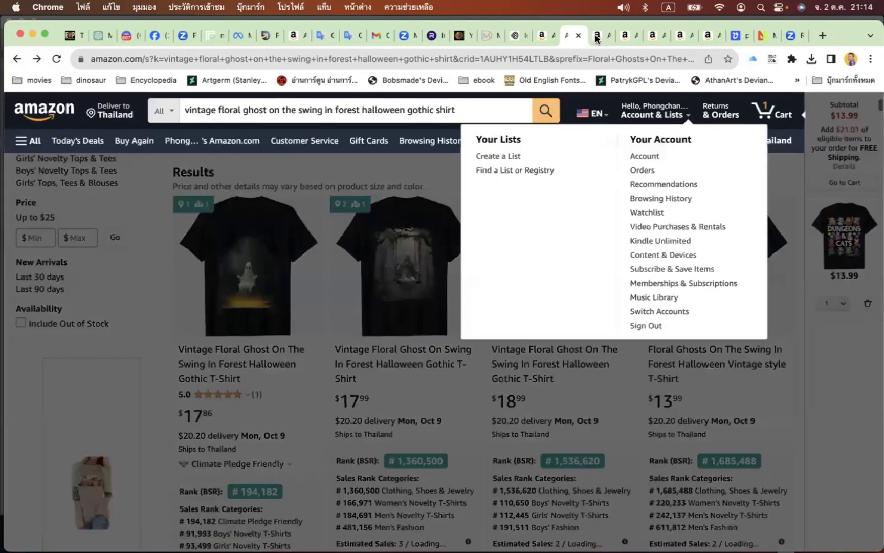
- Switch to the "RPG Gamer Cute Ghost shirt" results and open the $13.99 "Character Classes RPG Gamer Cute Ghost Nerdy for Halloween T-Shirt" listing
left_click(600, 39)
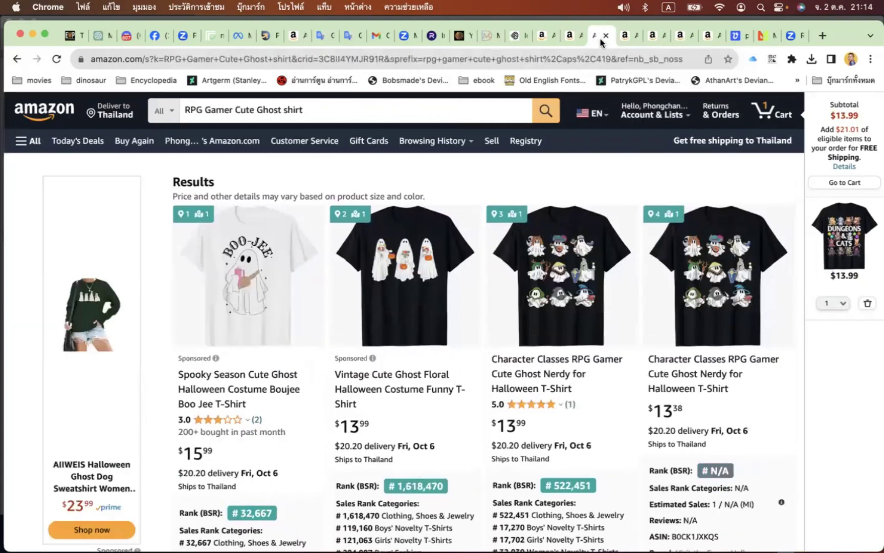
scroll(714, 191, "up", 2)
scroll(715, 194, "down", 3)
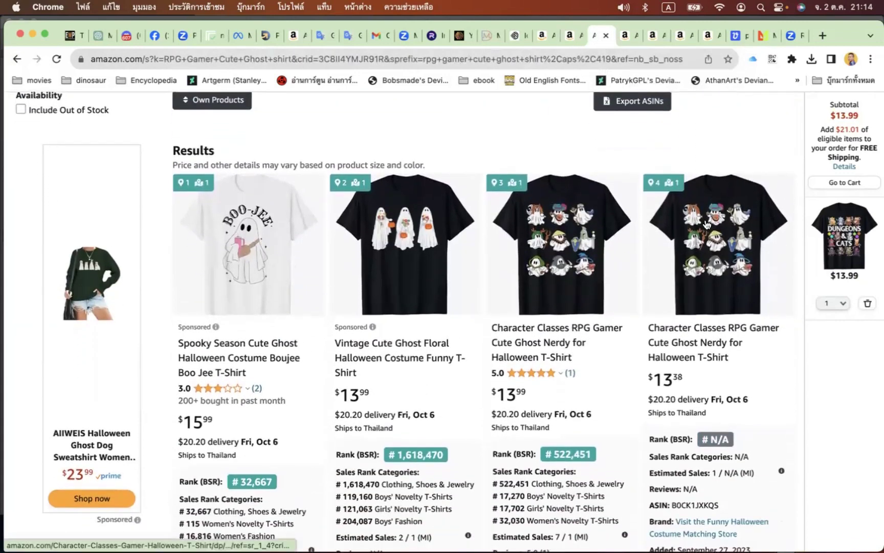
scroll(706, 224, "down", 1)
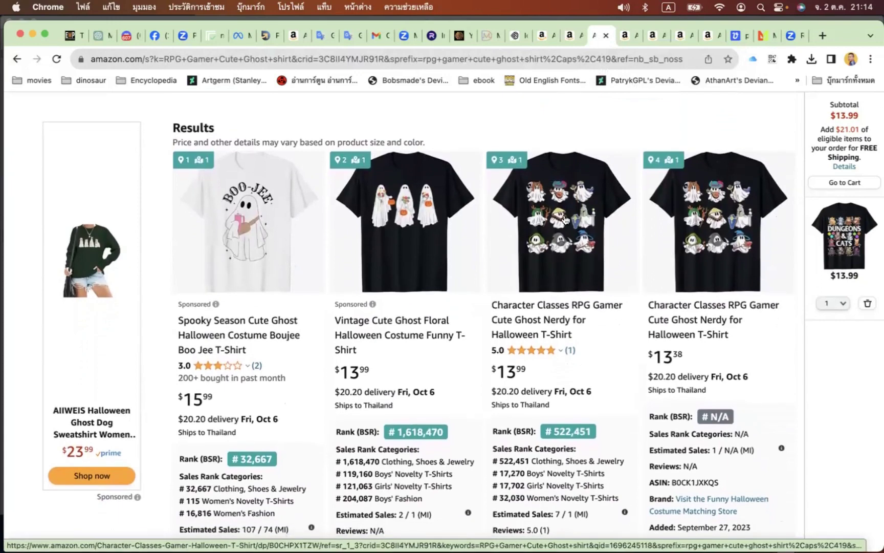
left_click(565, 220)
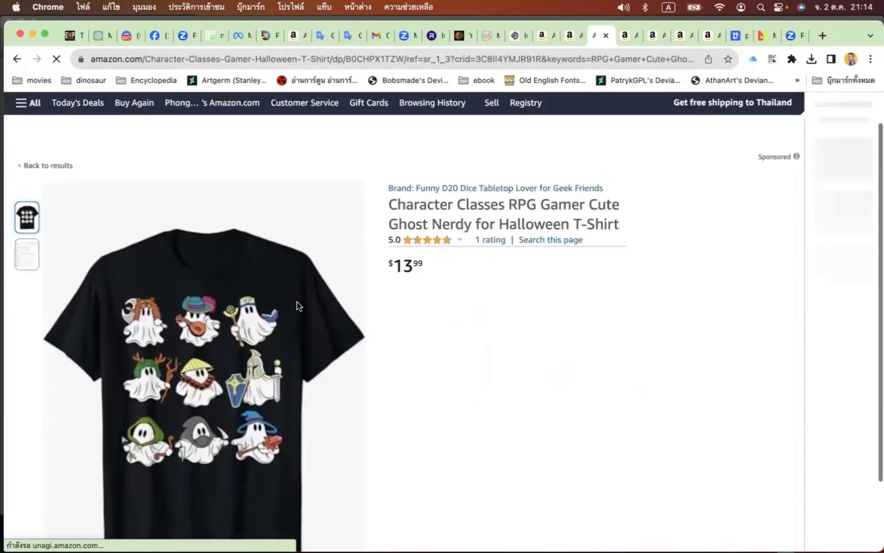
- Examine the character classes ghost T-shirt's artwork, title, fit types and color options
scroll(292, 306, "down", 1)
scroll(288, 309, "down", 3)
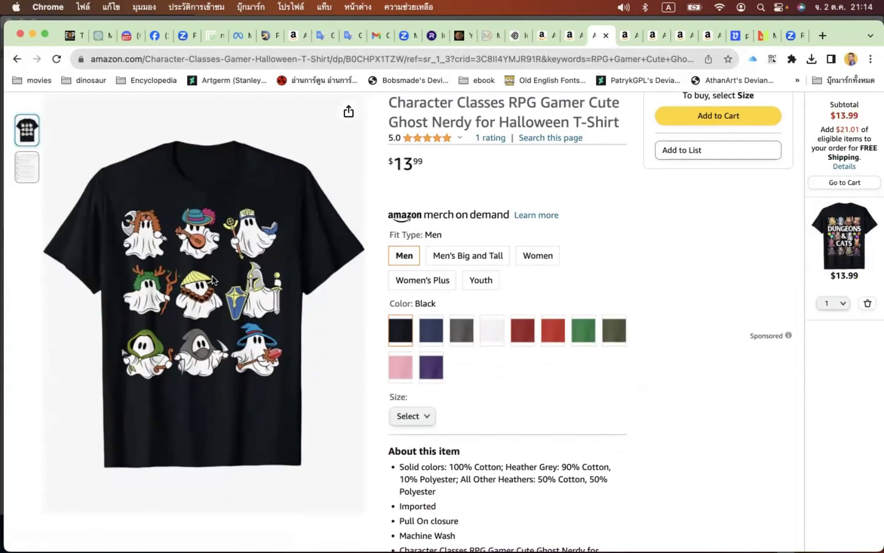
scroll(212, 276, "up", 2)
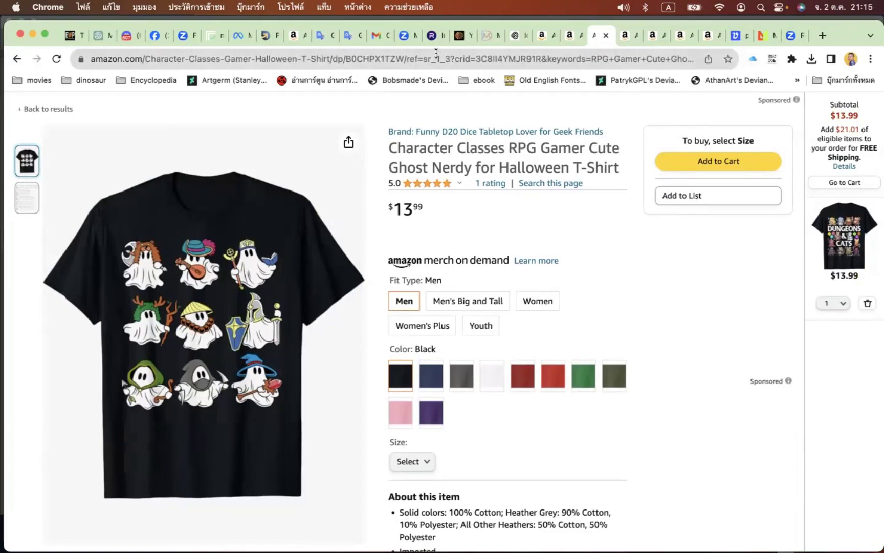
- Return to the "RPG Gamer Cute Ghost shirt" results and compare the lookalike character classes shirts in the first row
left_click(17, 60)
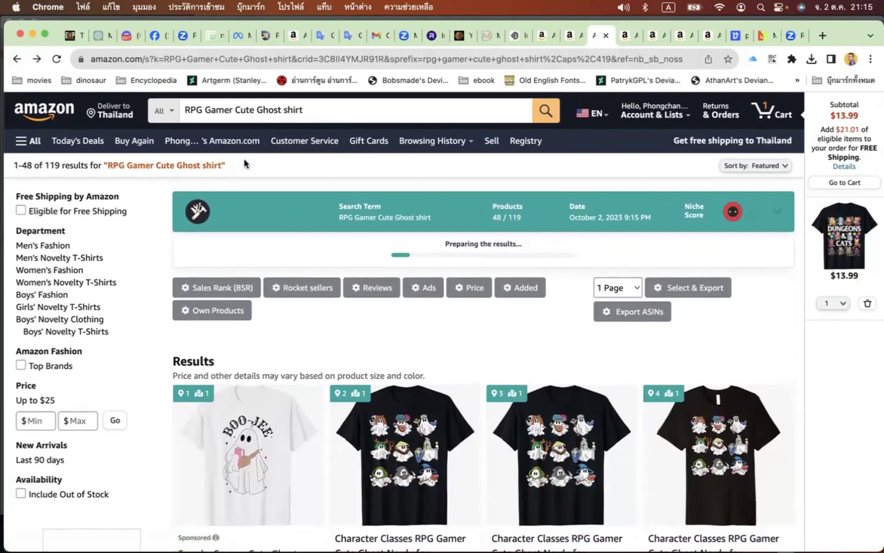
scroll(380, 175, "down", 5)
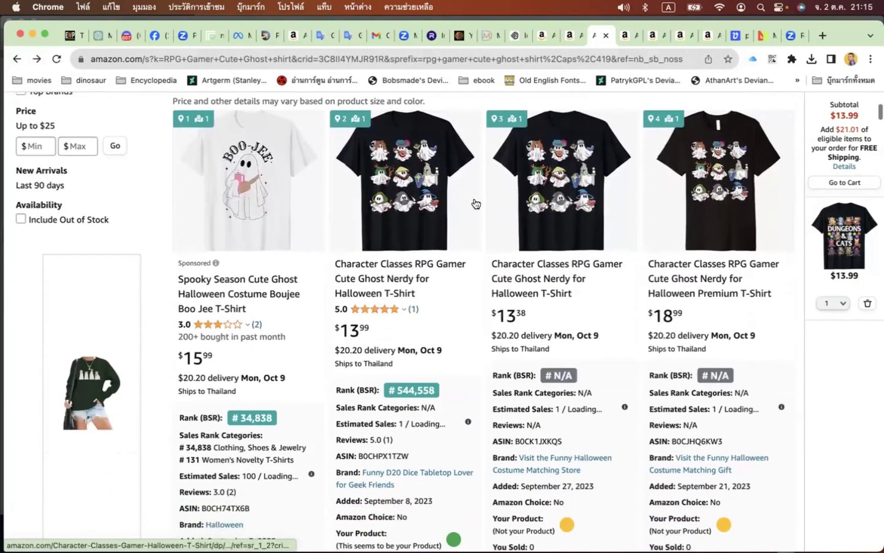
scroll(479, 201, "down", 1)
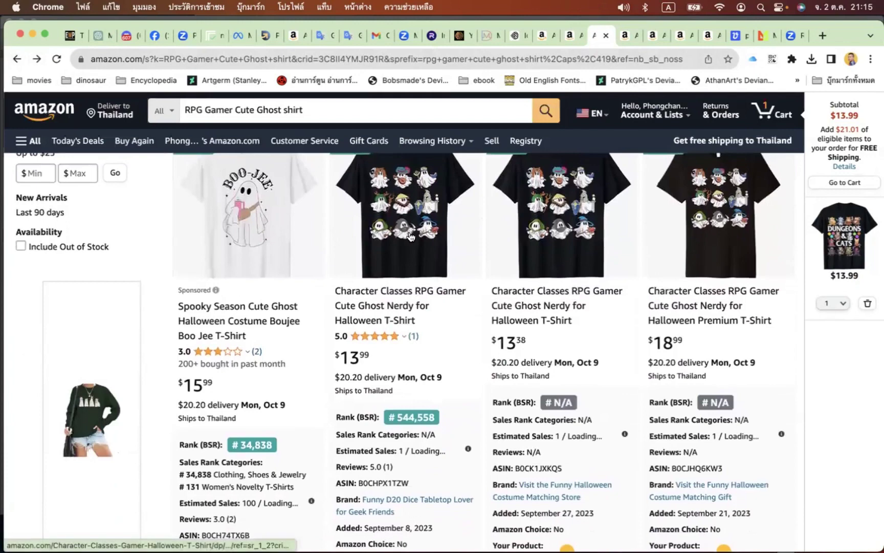
scroll(414, 267, "up", 1)
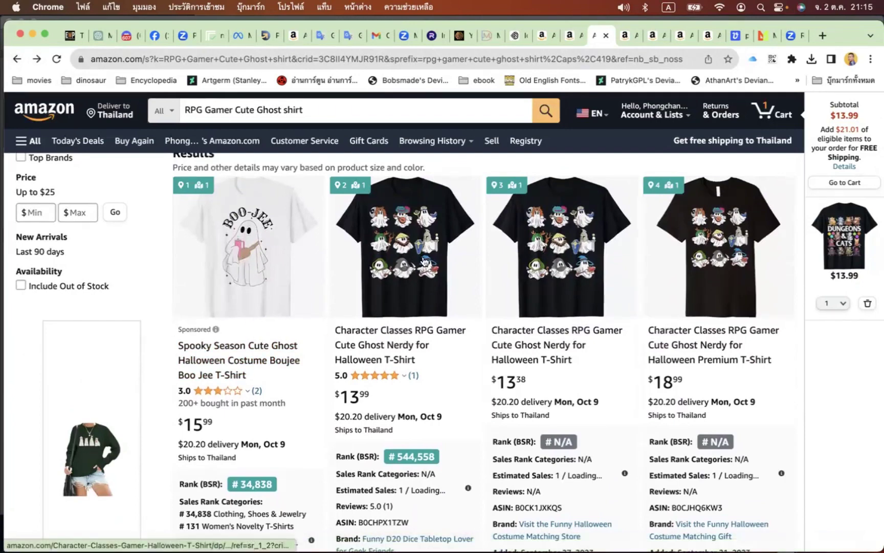
- Look through the remaining RPG ghost shirts and their sales data down to the end of the first results page
scroll(424, 261, "down", 20)
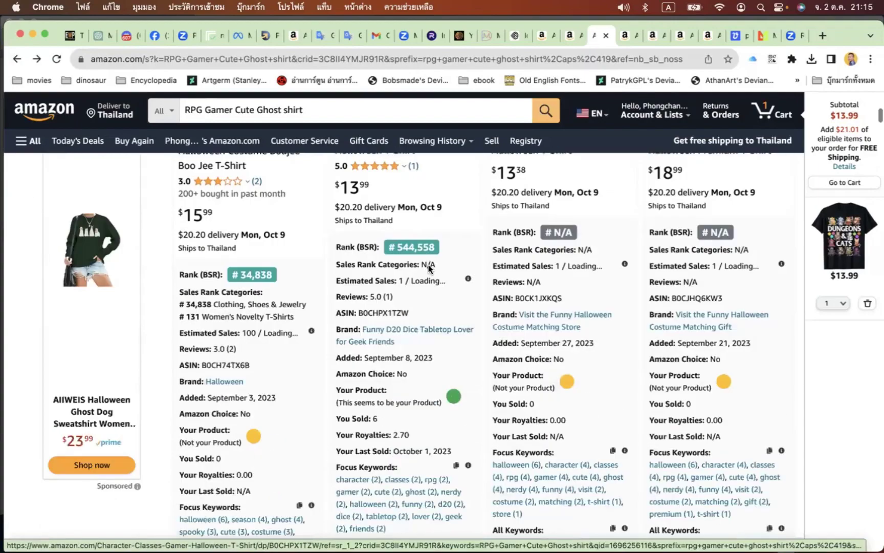
scroll(429, 269, "down", 20)
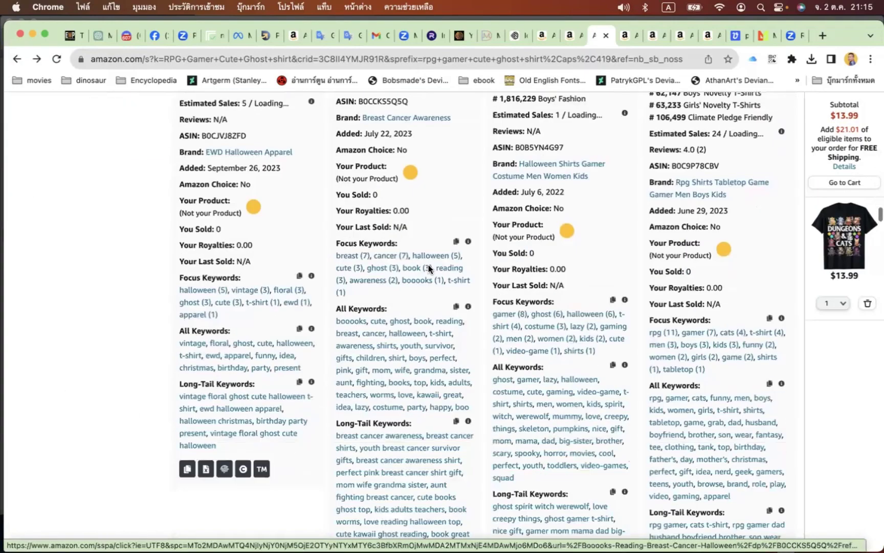
scroll(428, 266, "down", 20)
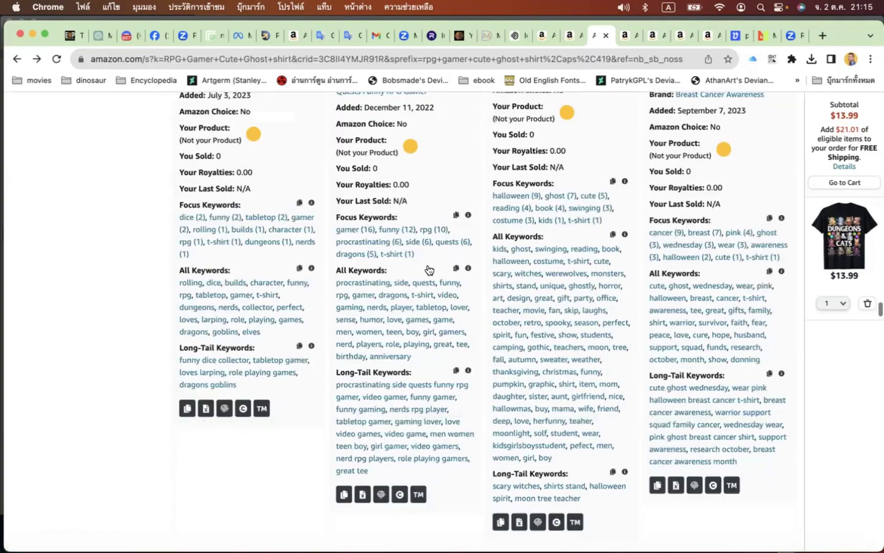
scroll(428, 265, "down", 20)
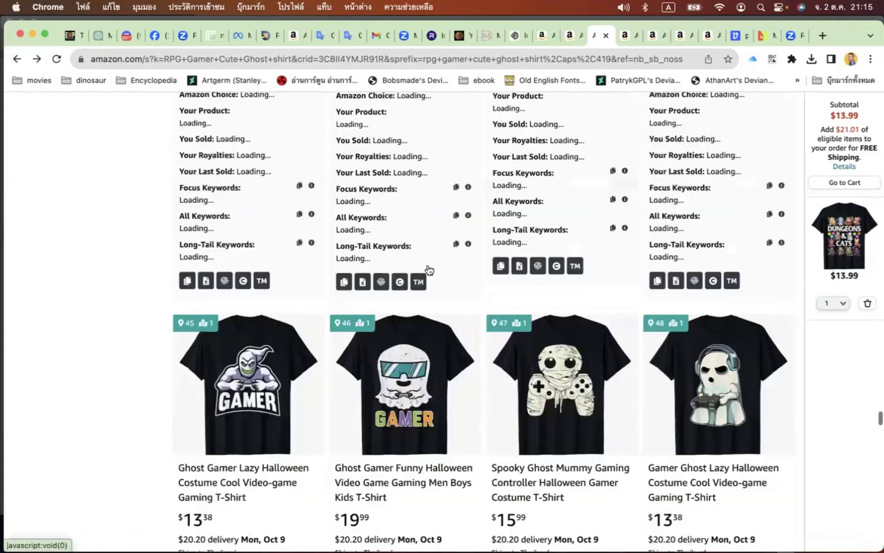
scroll(429, 271, "down", 5)
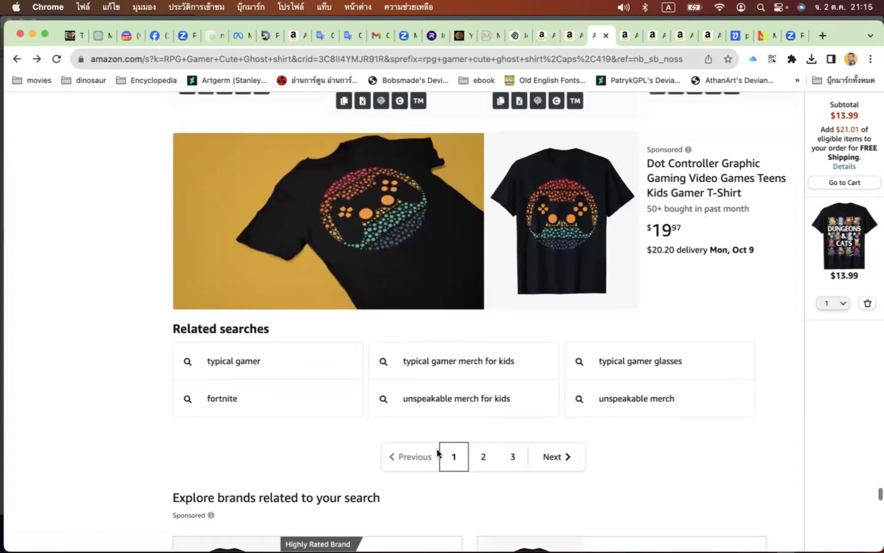
- Review the RPG ghost listings back up to the first row, checking product ownership and sales data
scroll(438, 452, "up", 20)
scroll(437, 449, "up", 15)
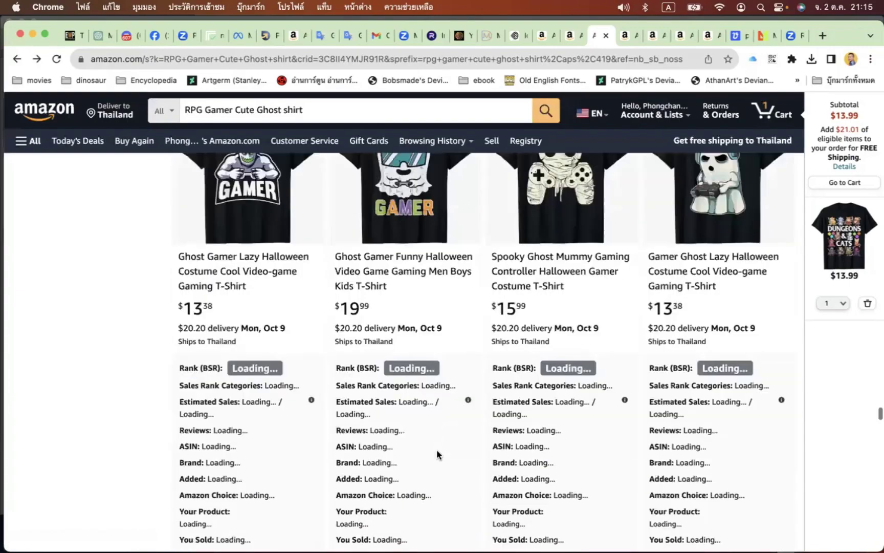
scroll(433, 451, "up", 15)
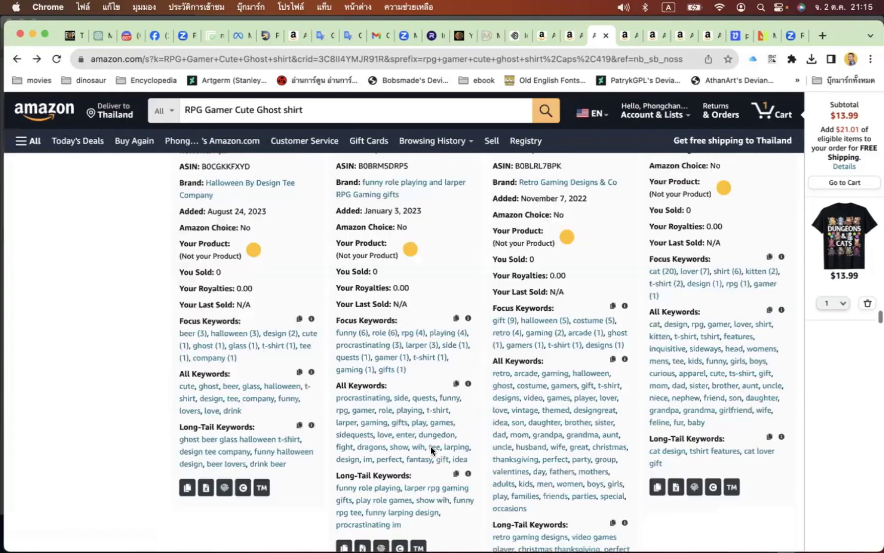
scroll(284, 256, "up", 20)
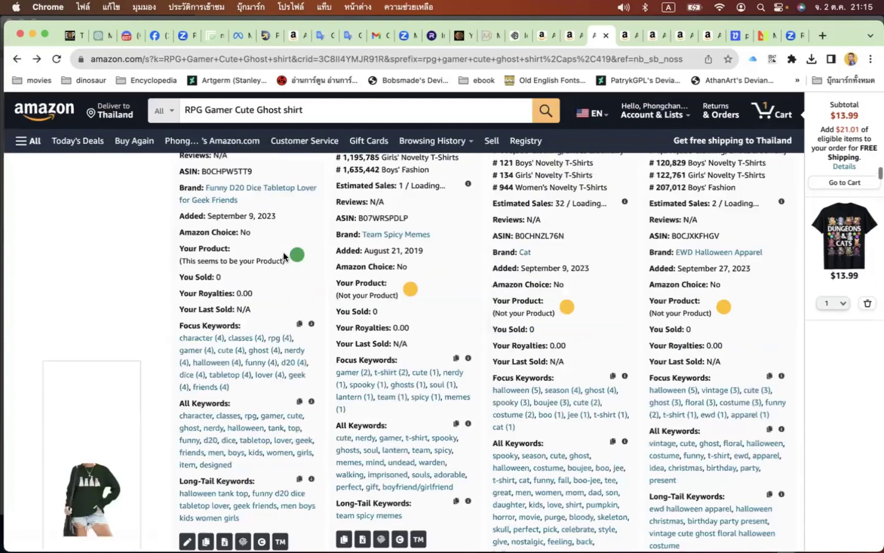
scroll(384, 237, "up", 10)
scroll(479, 350, "down", 6)
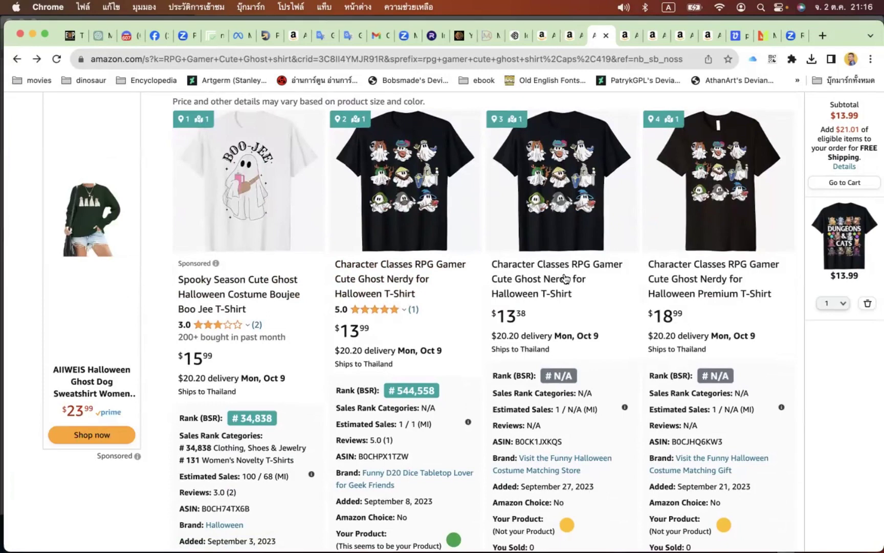
- Switch to the Discord general channel and look back through the bully dog mockups to the flowers-and-birds seamless pattern
left_click(129, 35)
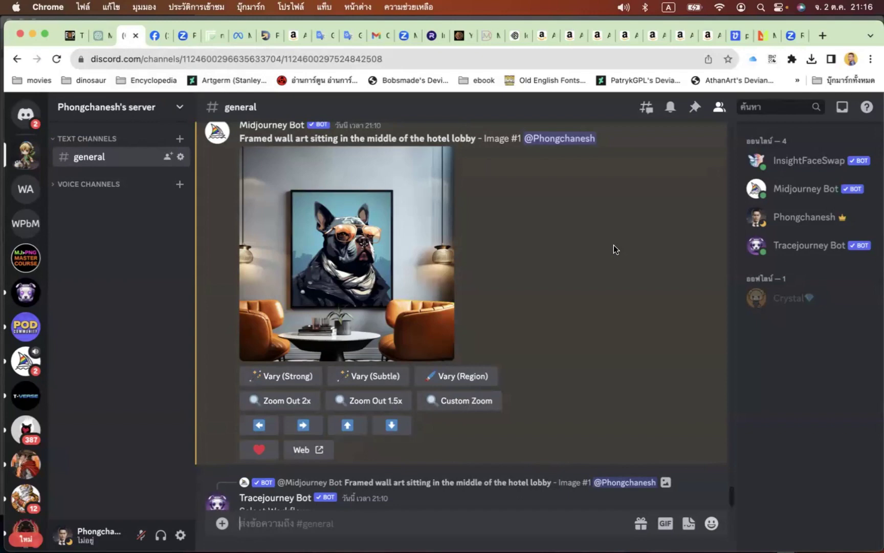
scroll(617, 235, "down", 3)
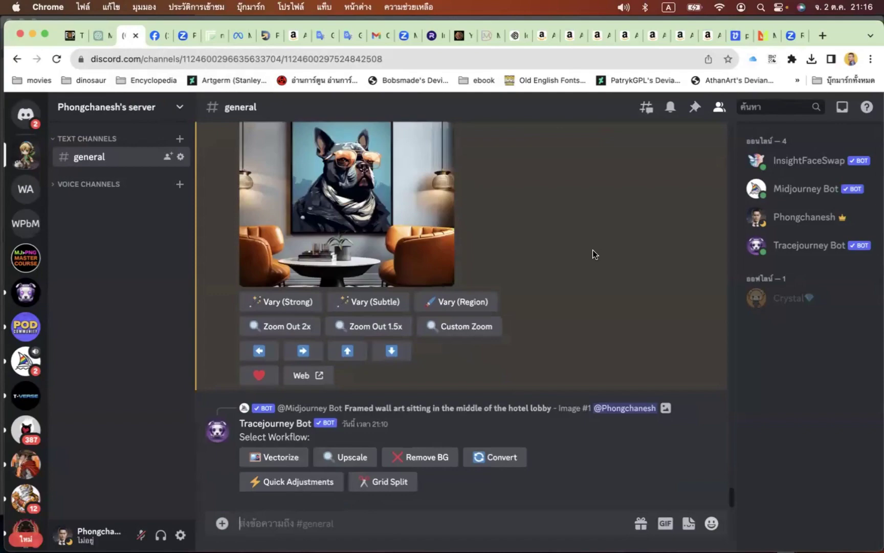
scroll(593, 251, "up", 8)
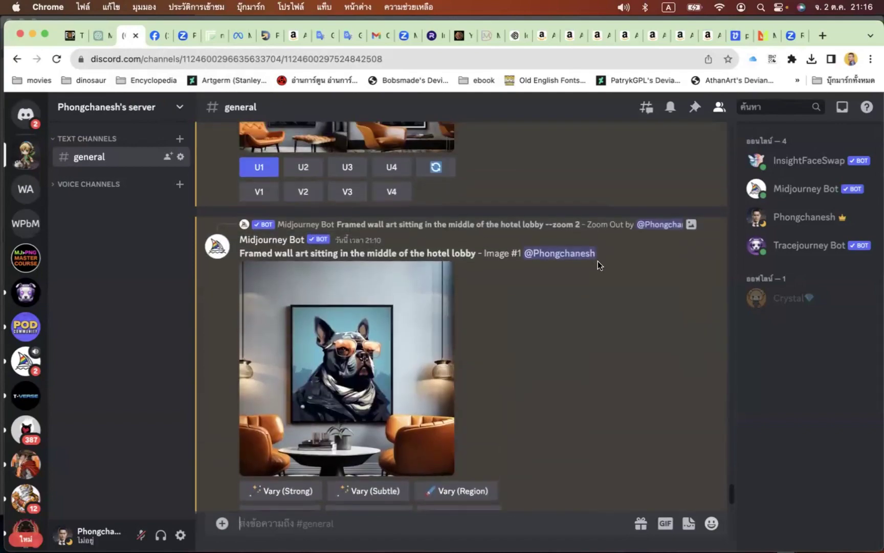
scroll(601, 277, "up", 20)
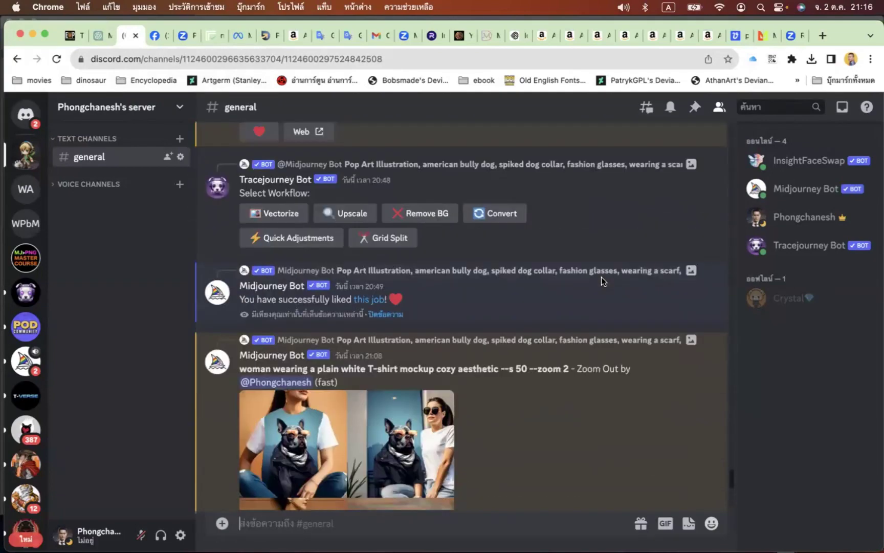
scroll(601, 277, "up", 20)
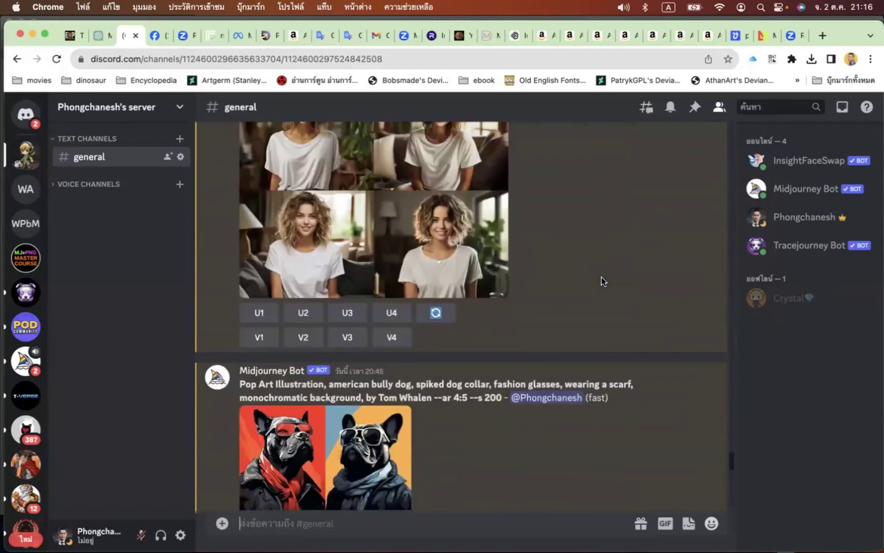
scroll(600, 277, "up", 20)
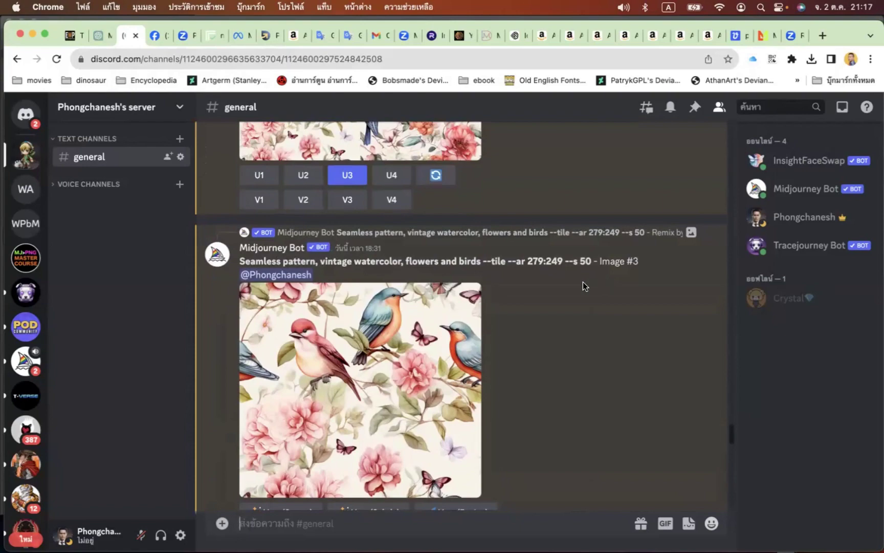
- Look further back through the bear and sakura patterns, swing ghost paintings and hot chocolate sticker sheets to the Bigfoot presidential images
scroll(587, 281, "up", 10)
scroll(587, 281, "up", 10)
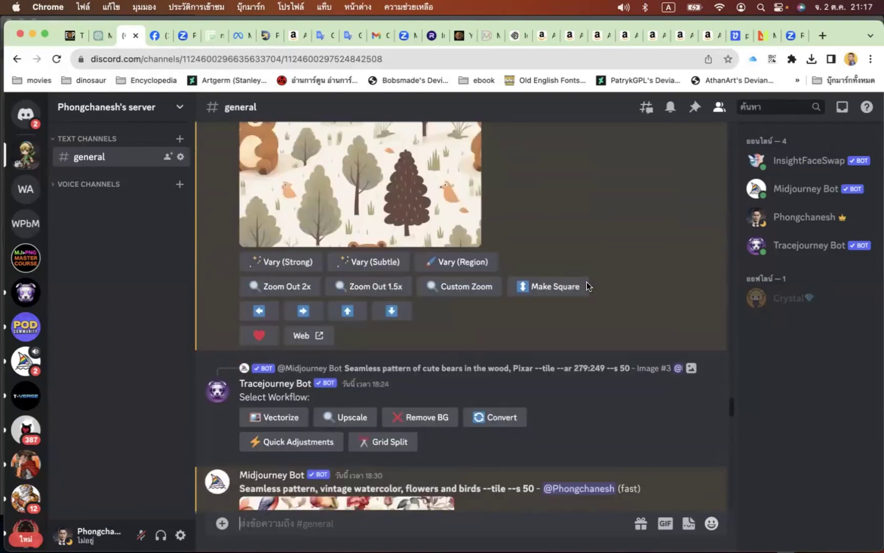
scroll(586, 281, "up", 3)
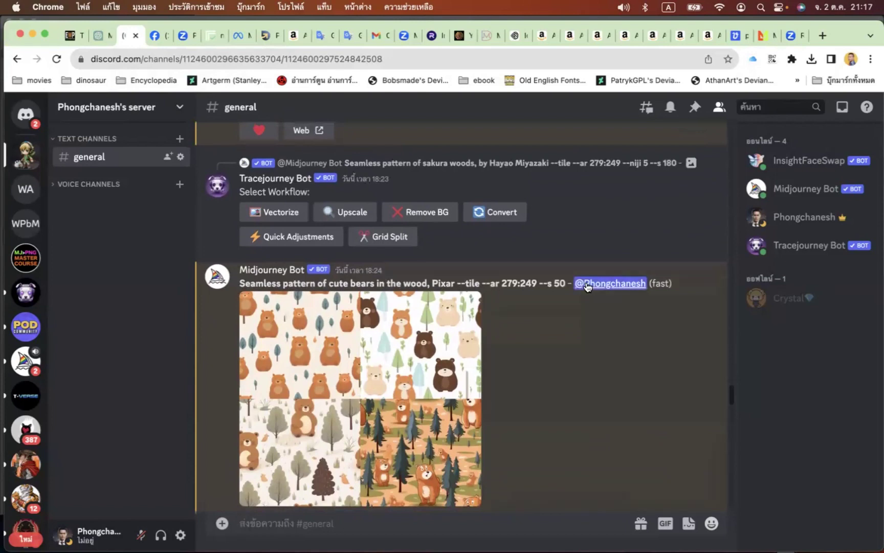
scroll(588, 286, "up", 1)
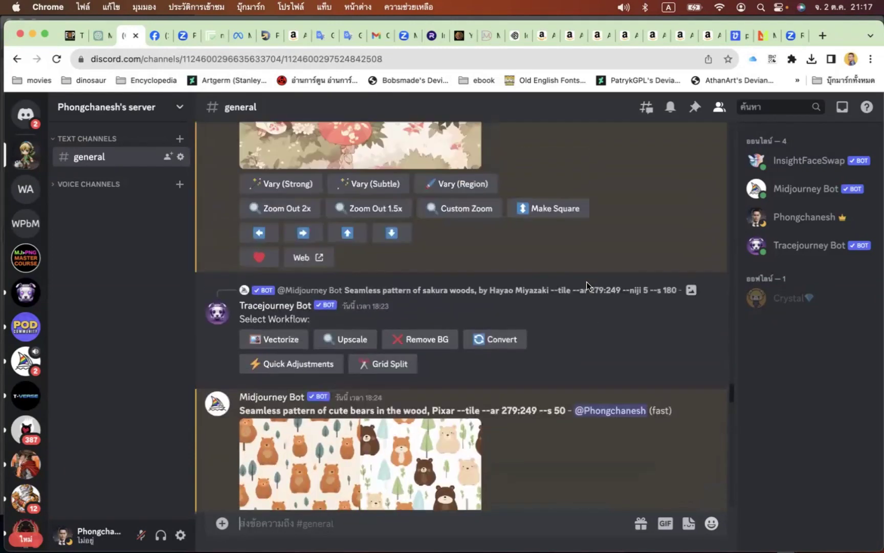
scroll(587, 284, "up", 10)
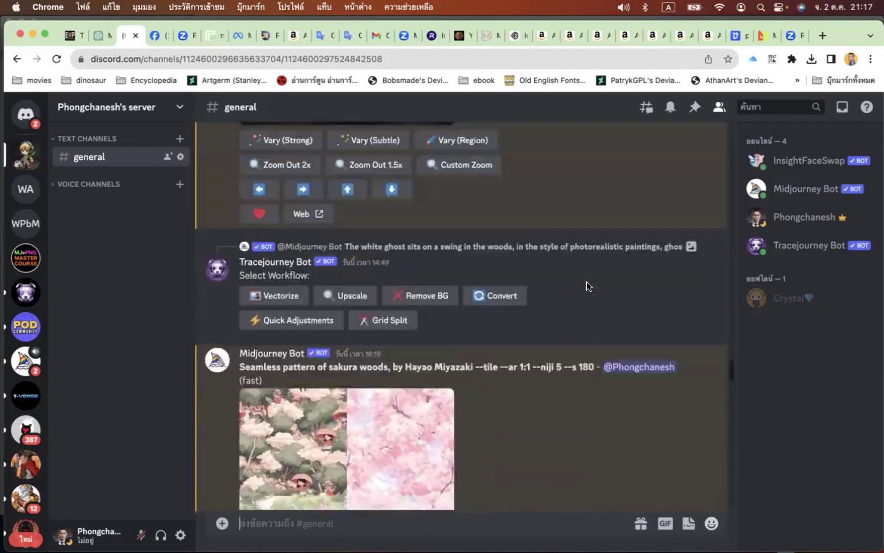
scroll(586, 285, "up", 15)
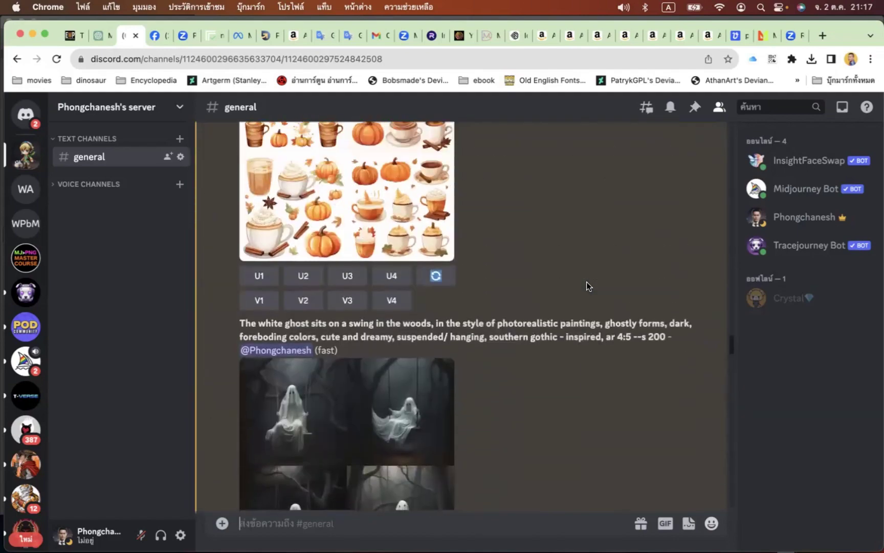
scroll(587, 286, "up", 10)
scroll(586, 281, "up", 10)
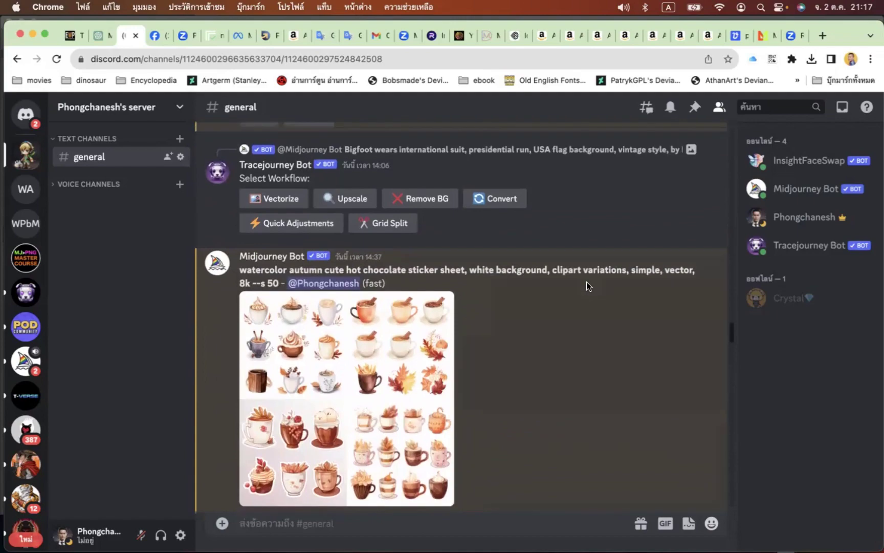
scroll(586, 281, "up", 15)
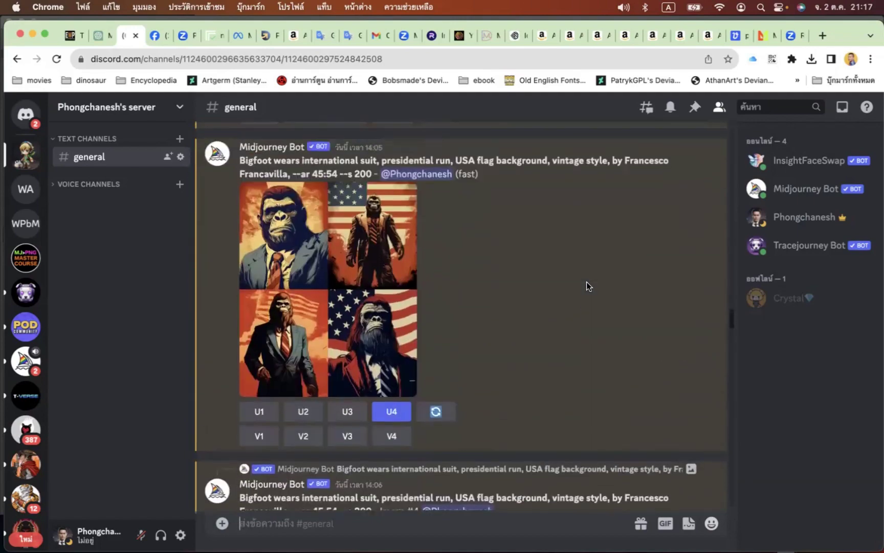
- Examine the Bigfoot presidential run image grid, its prompt and the upscaled fourth image with the USA flag background
scroll(587, 282, "down", 15)
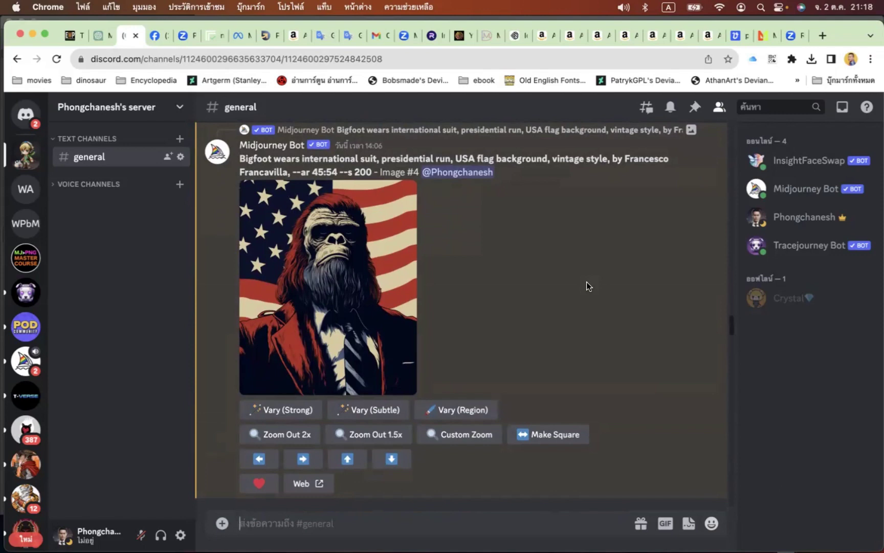
scroll(529, 316, "down", 5)
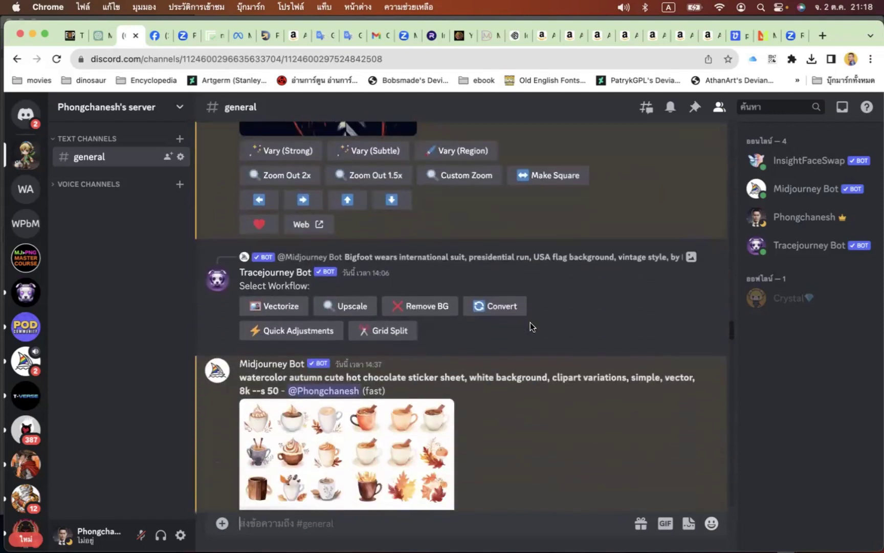
scroll(531, 326, "up", 5)
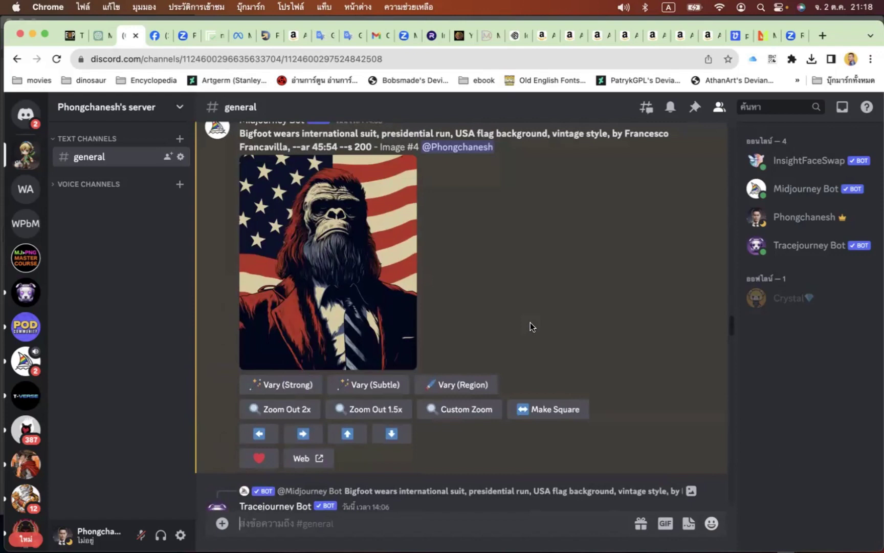
scroll(502, 336, "up", 10)
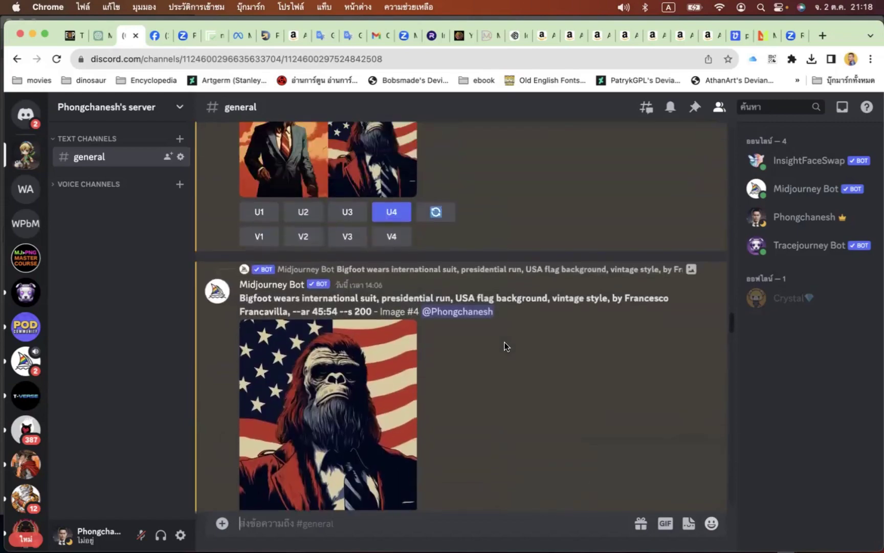
scroll(504, 346, "up", 4)
scroll(504, 346, "down", 7)
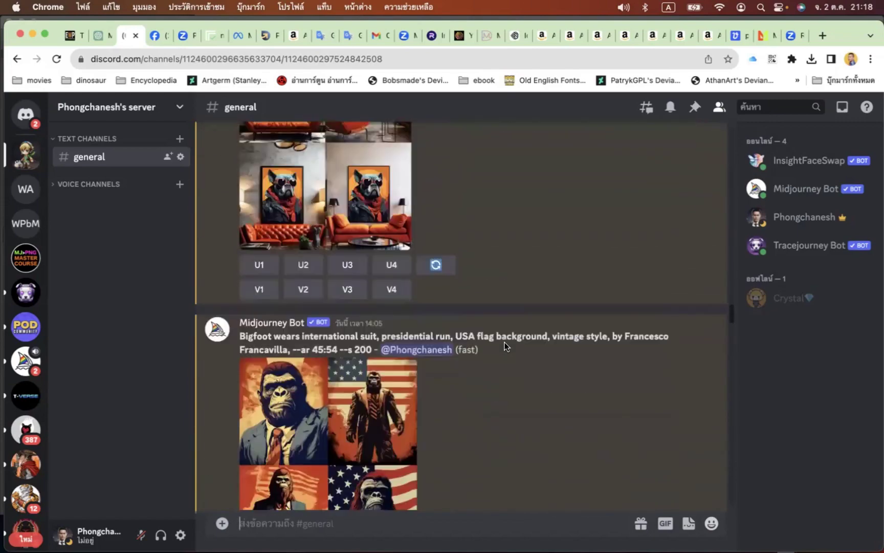
scroll(451, 324, "up", 2)
scroll(451, 322, "up", 3)
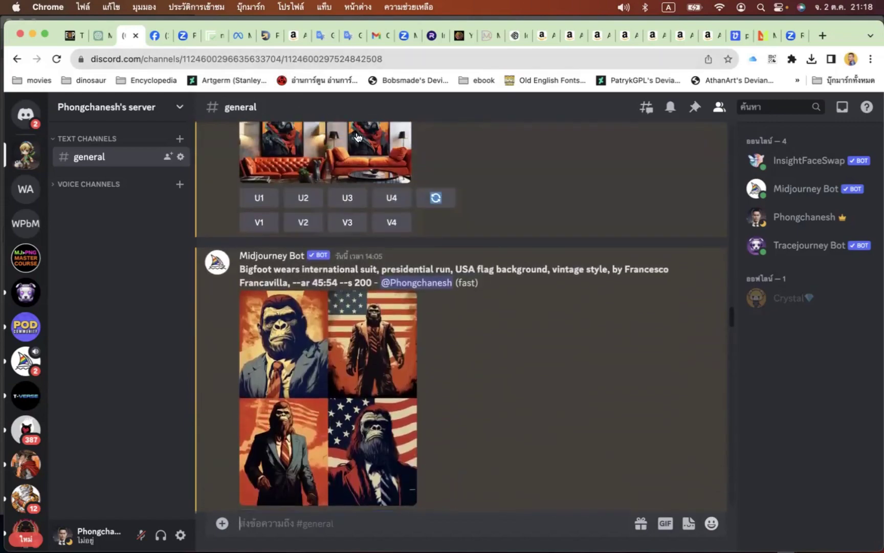
- Switch to the MIDJOURNEY MASTERCLASS : POD SECRET WEAPON Facebook group, close the chat window and view the group's cover and header
left_click(159, 35)
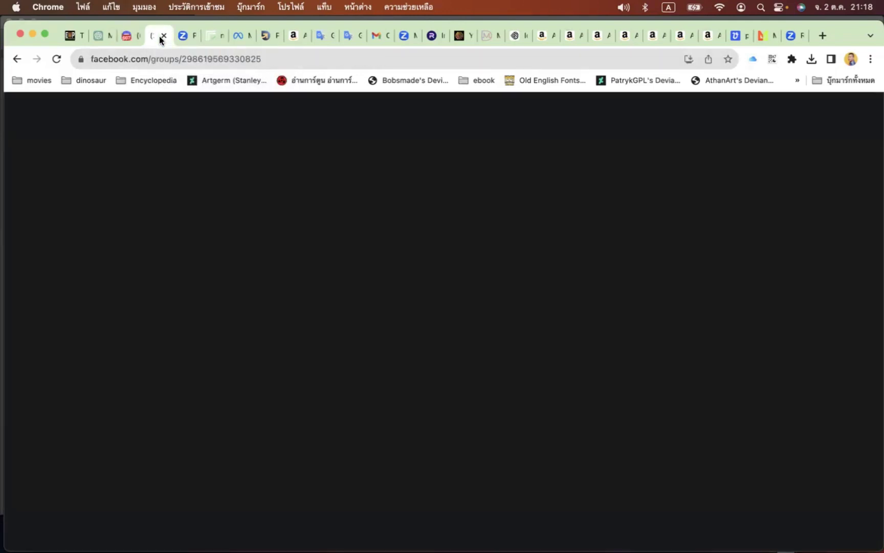
scroll(585, 229, "down", 6)
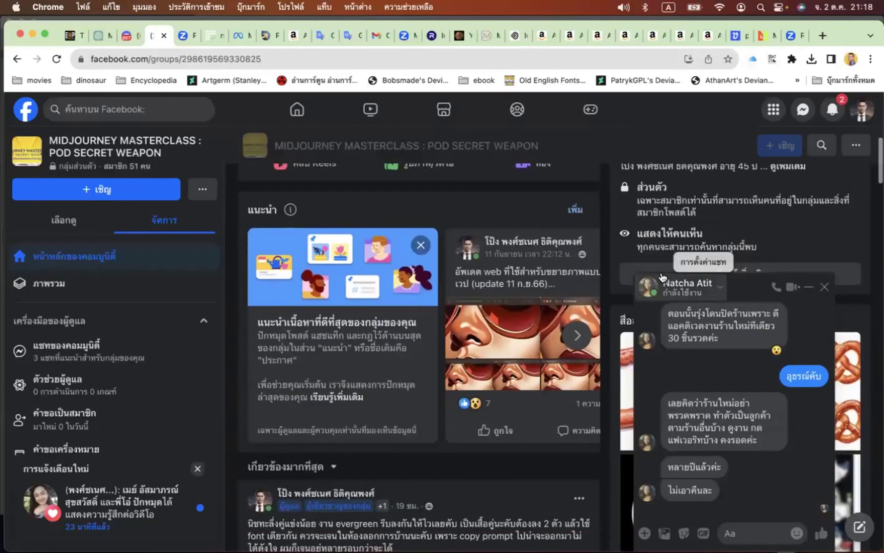
scroll(588, 258, "down", 3)
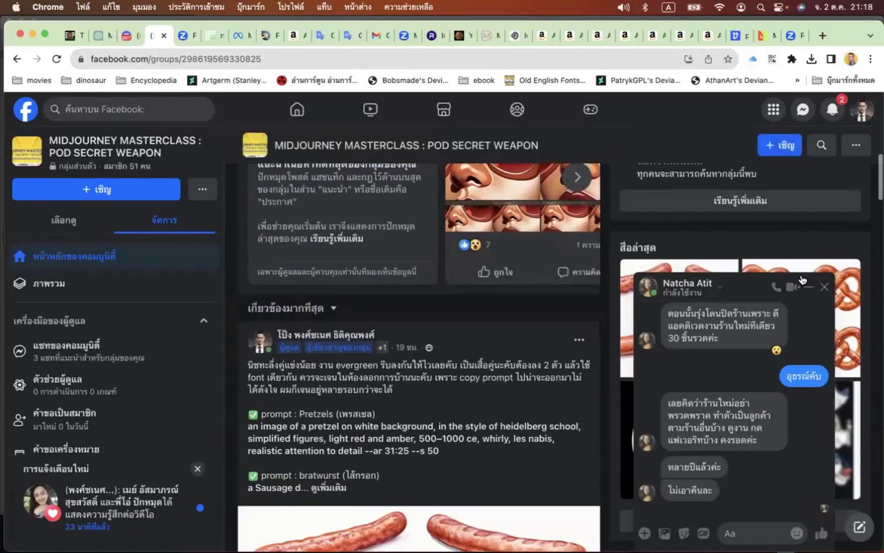
left_click(824, 286)
scroll(481, 245, "down", 5)
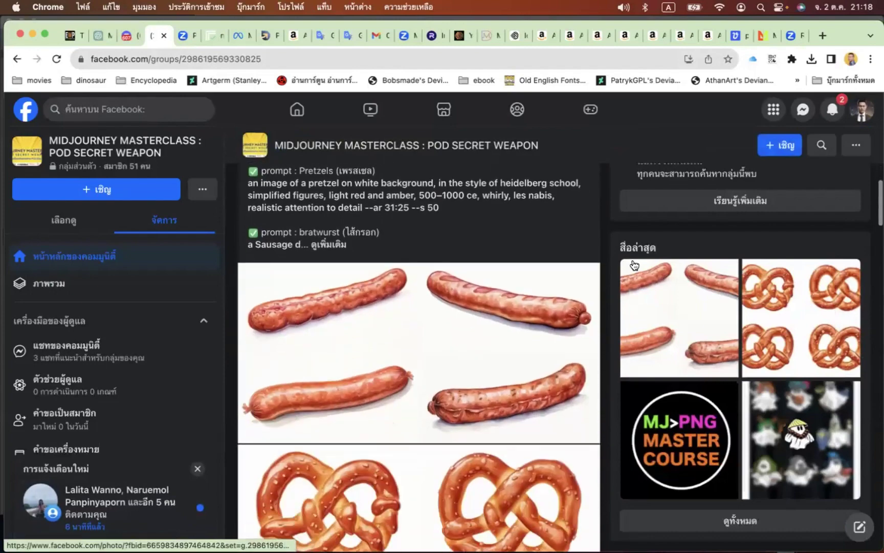
scroll(481, 245, "up", 10)
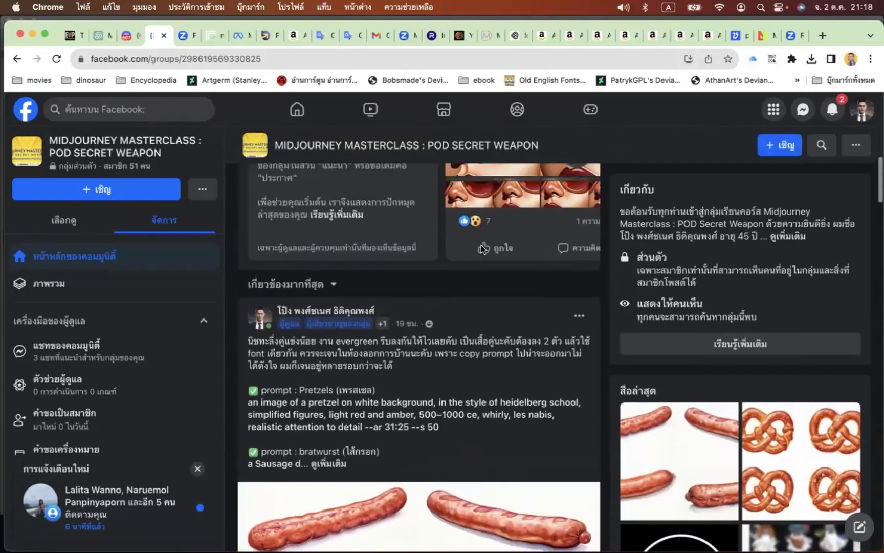
scroll(481, 245, "up", 7)
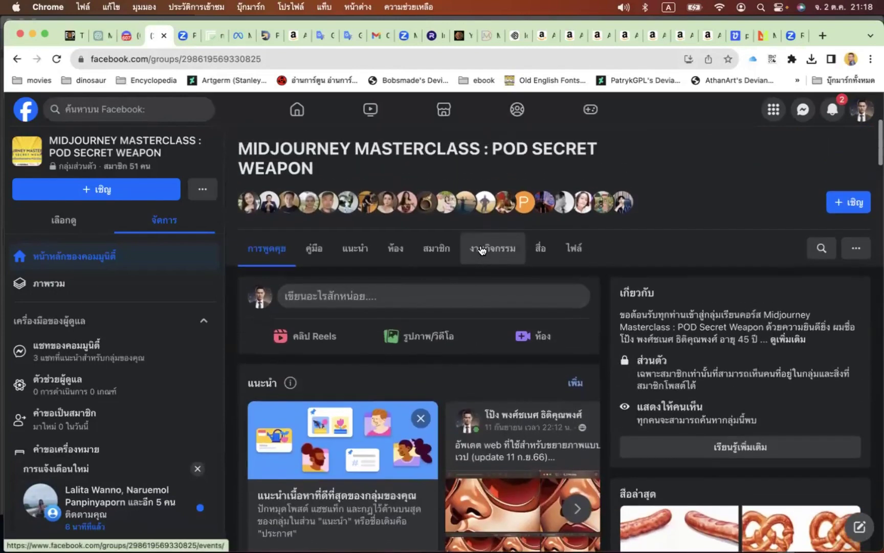
scroll(481, 246, "down", 3)
scroll(481, 249, "up", 3)
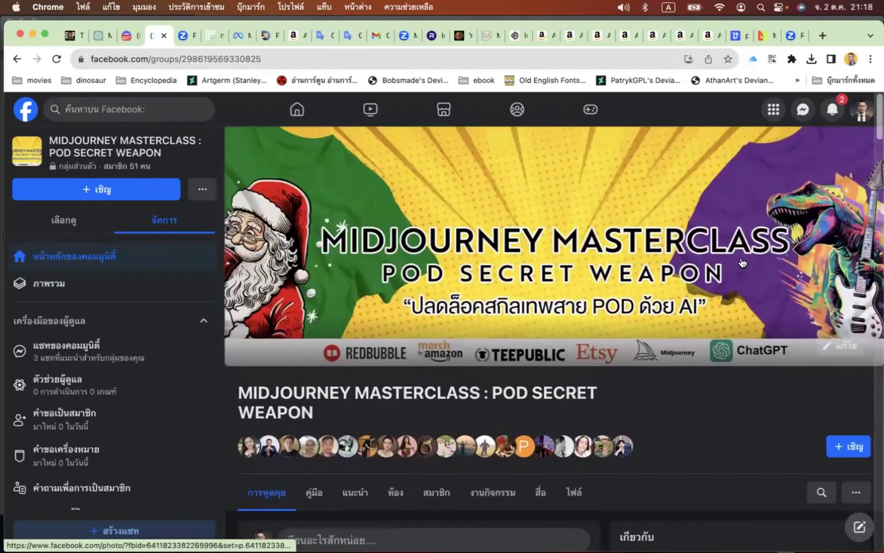
- Read the full pretzels and bratwurst post, including its prompts, Amazon example links and attached images
scroll(580, 229, "down", 3)
scroll(581, 229, "down", 12)
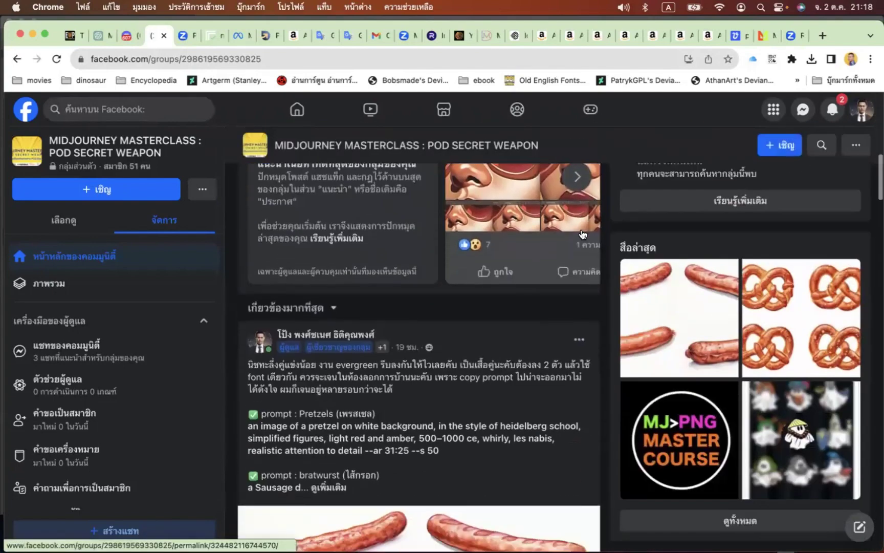
scroll(580, 229, "up", 2)
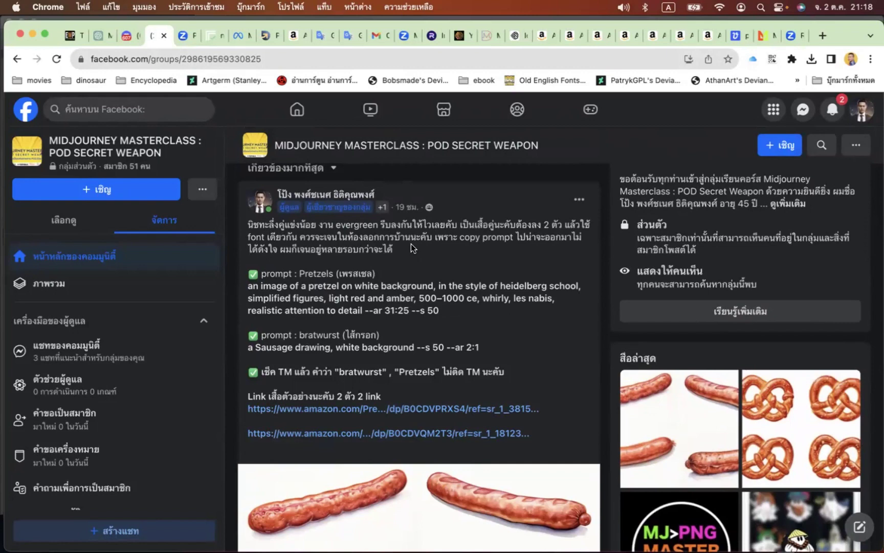
scroll(410, 244, "down", 3)
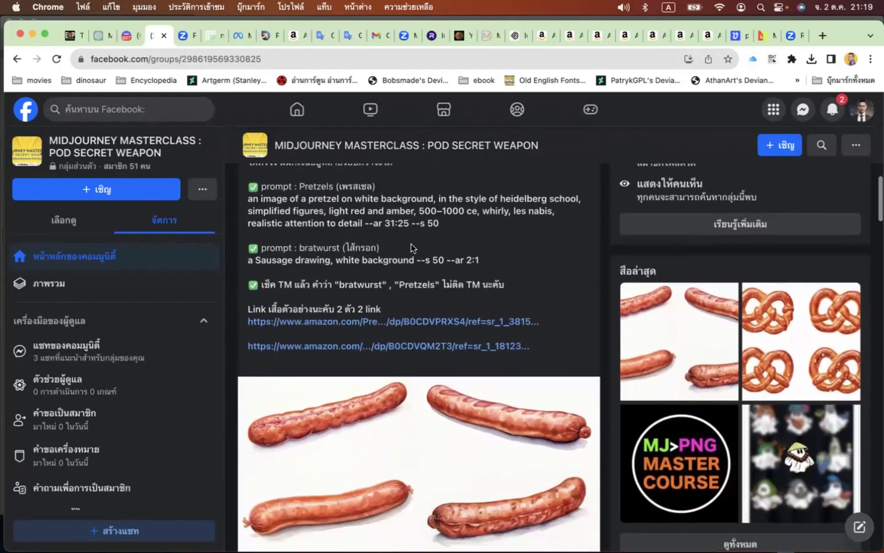
scroll(411, 244, "down", 5)
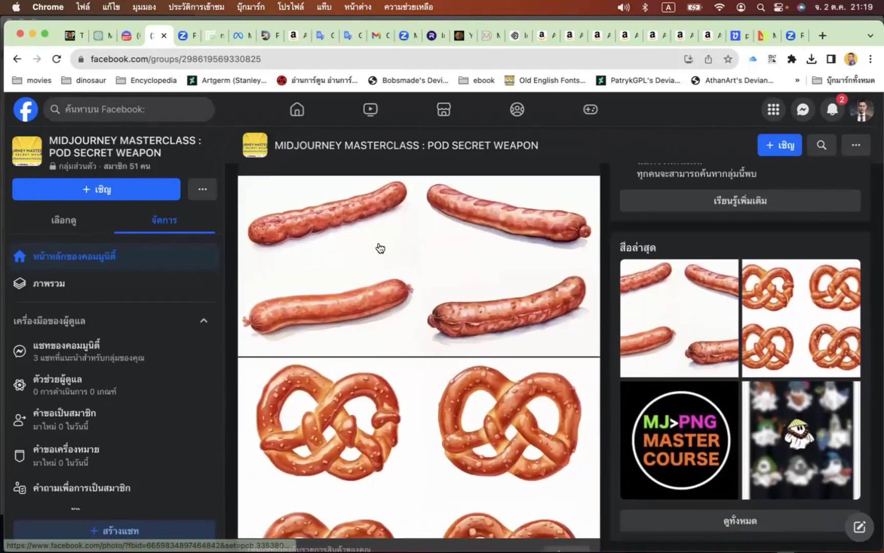
scroll(422, 269, "down", 3)
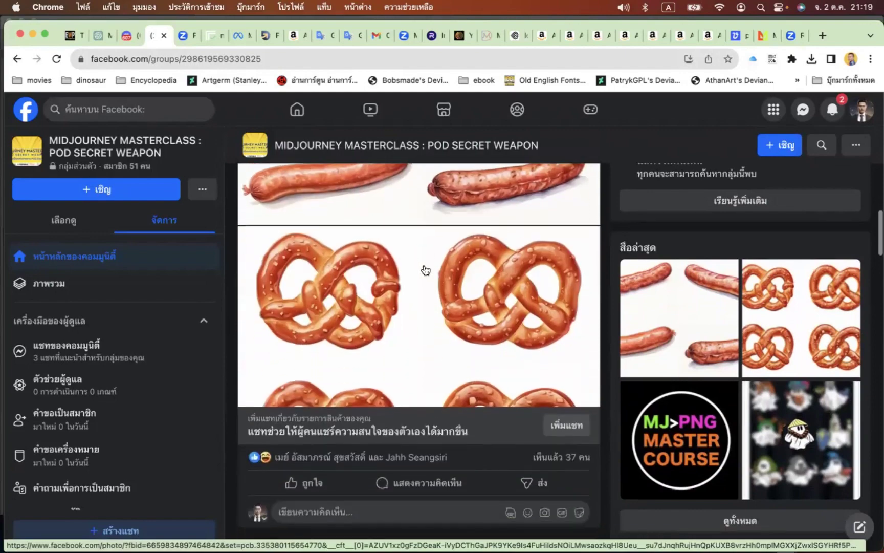
scroll(424, 270, "up", 4)
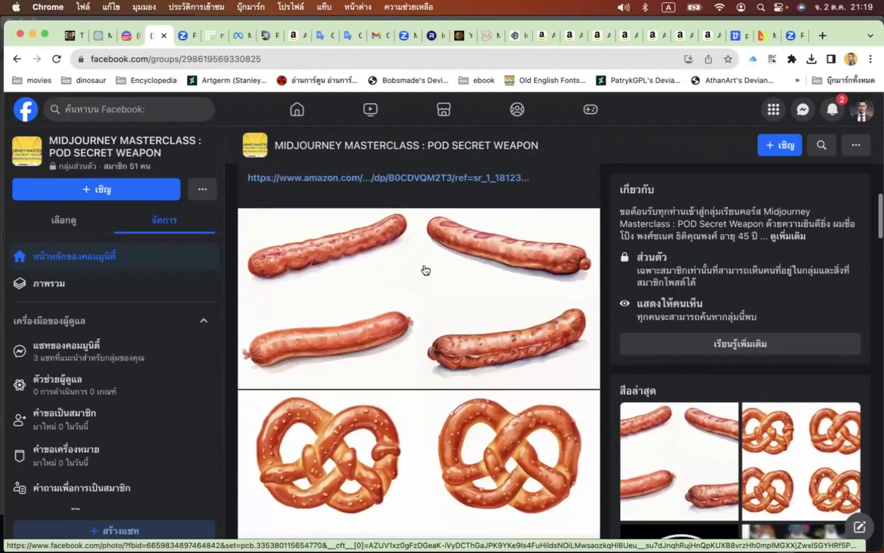
- Look through the group's older tutorial video posts on background removal, Midjourney use and the Special Bonus techniques
scroll(425, 270, "down", 12)
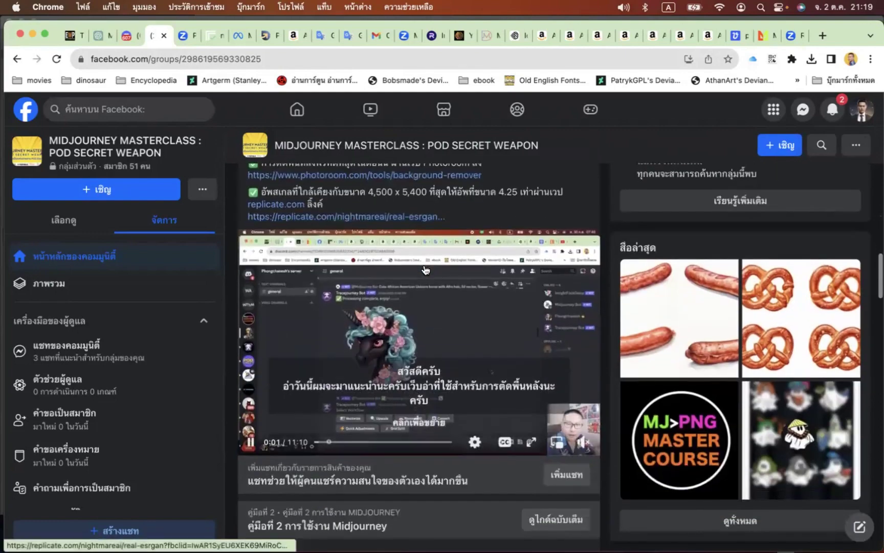
scroll(424, 269, "down", 15)
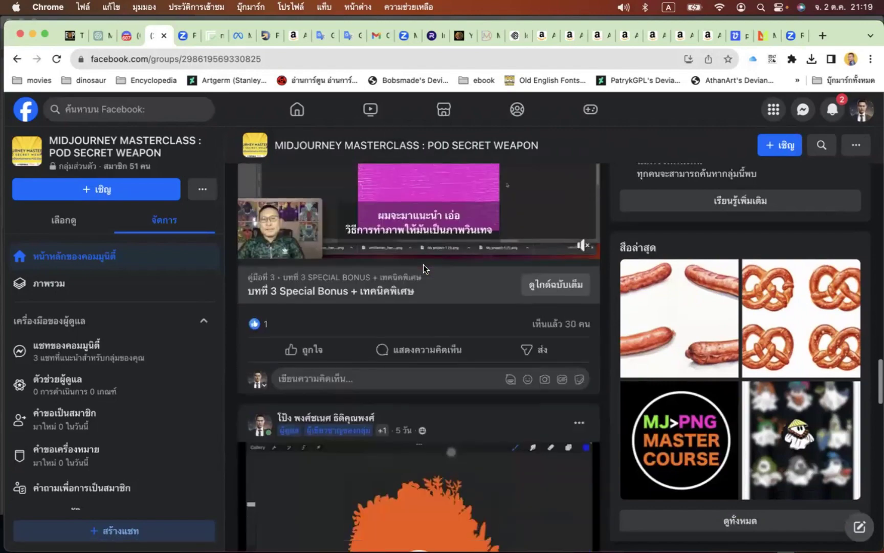
scroll(424, 264, "down", 15)
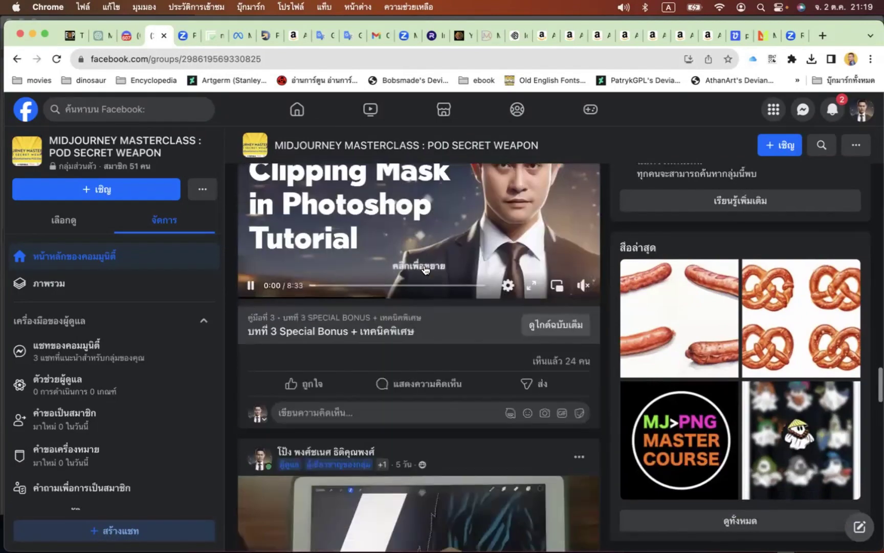
scroll(424, 270, "down", 7)
scroll(424, 269, "up", 3)
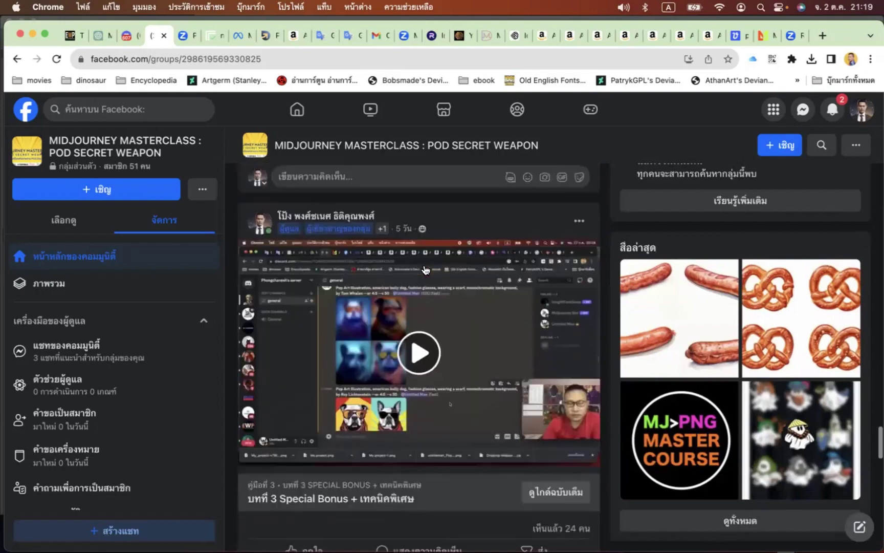
scroll(423, 270, "down", 20)
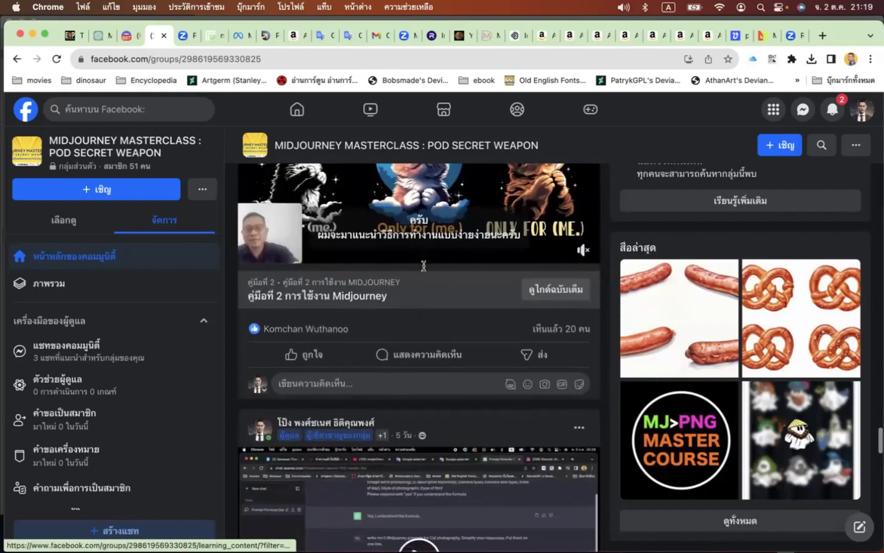
scroll(424, 265, "up", 8)
scroll(424, 269, "down", 12)
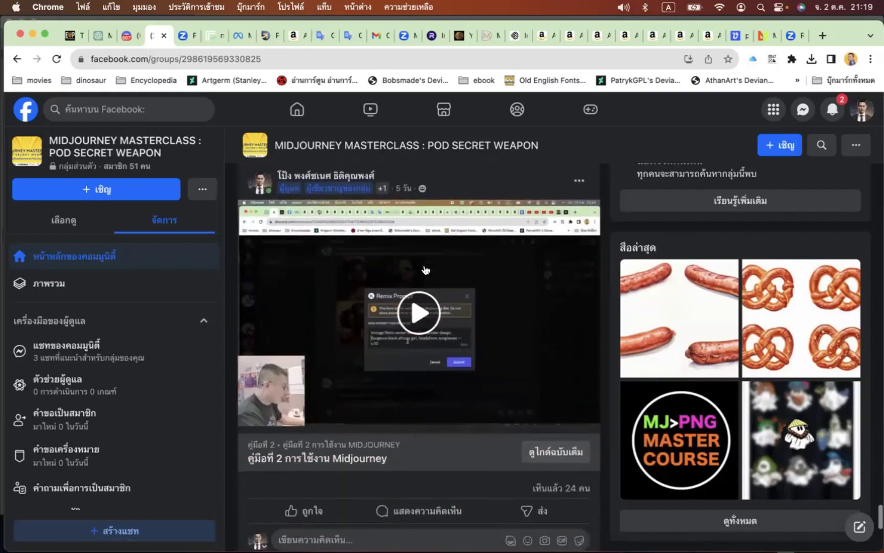
scroll(424, 270, "down", 10)
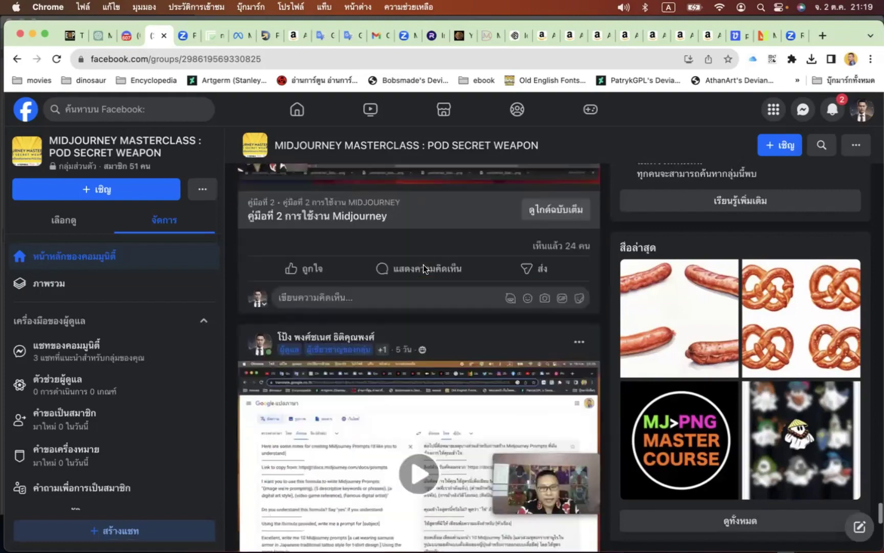
scroll(423, 264, "down", 15)
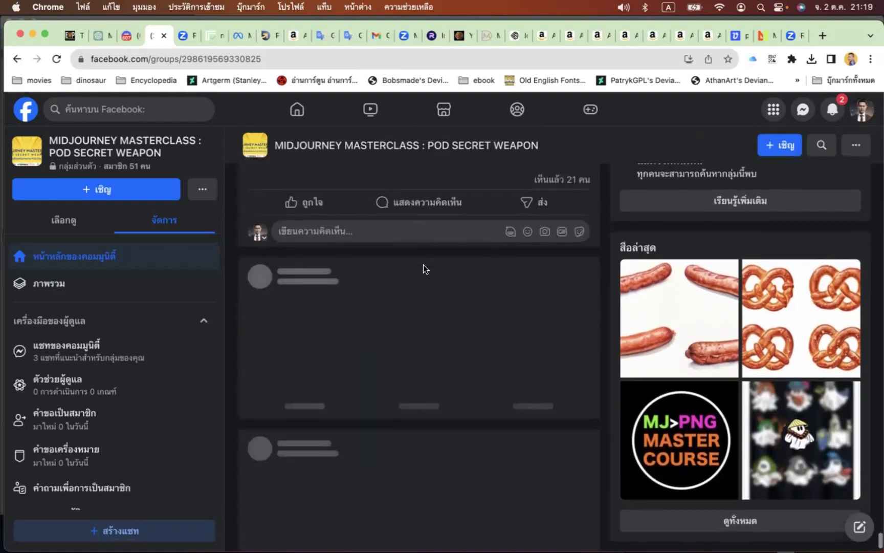
- Examine the shared post with the four unicorn illustrations wearing pink flowers in their curly manes
scroll(423, 264, "down", 1)
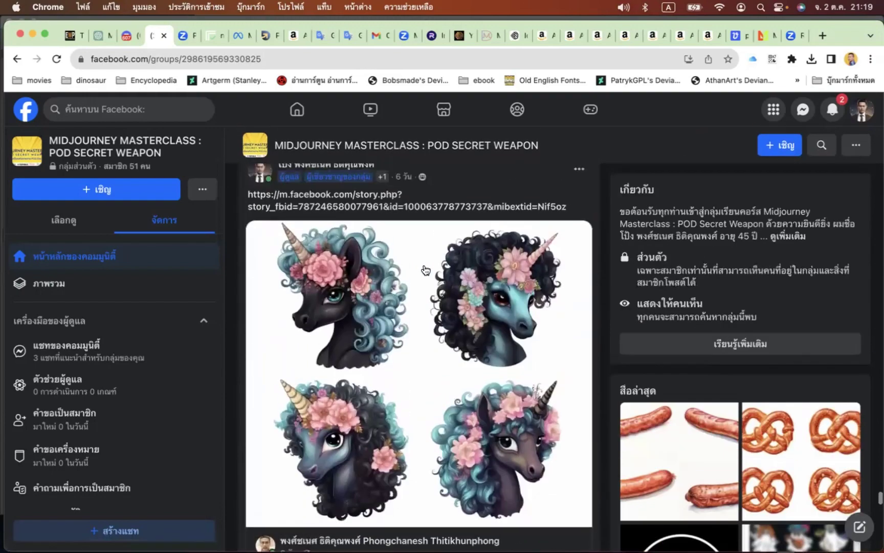
scroll(424, 266, "down", 3)
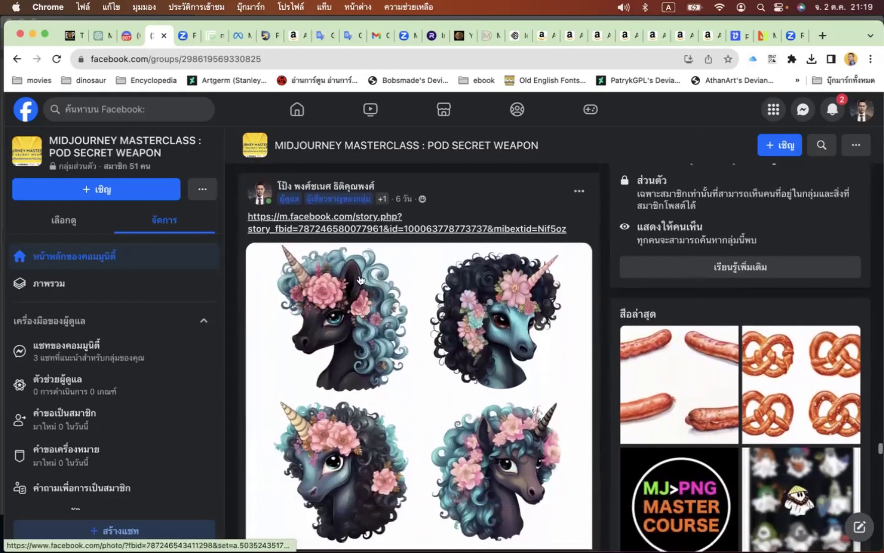
scroll(360, 279, "down", 1)
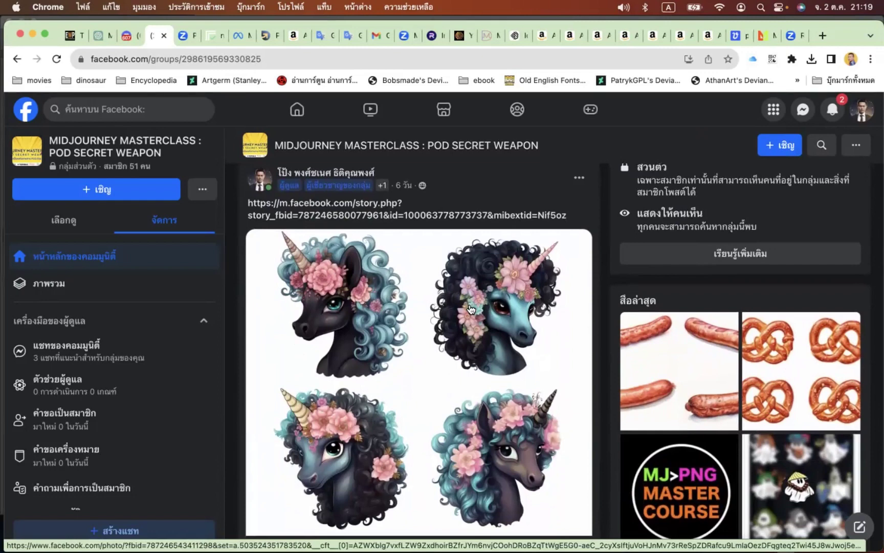
- Browse the Facebook group's posts on the unicorn artwork, the MJ>PNG Master Course and the ghost design sales
scroll(471, 309, "down", 4)
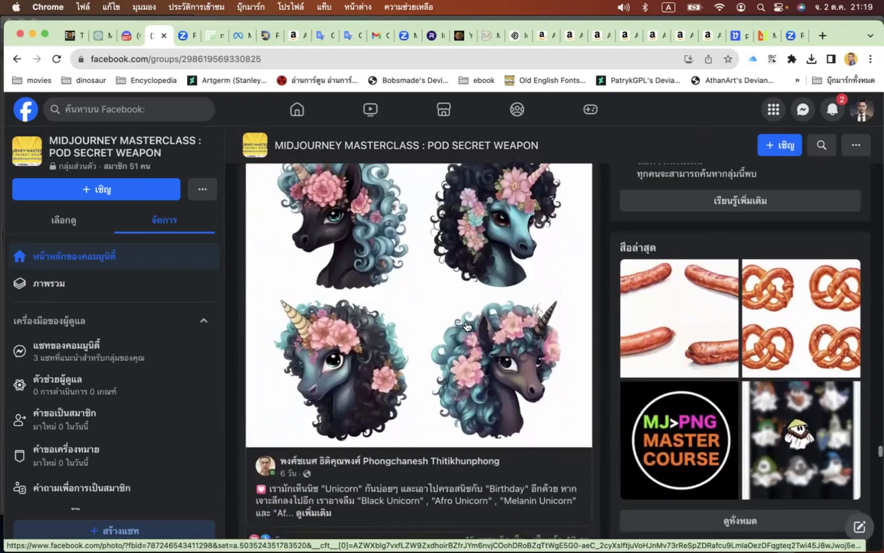
scroll(466, 326, "down", 10)
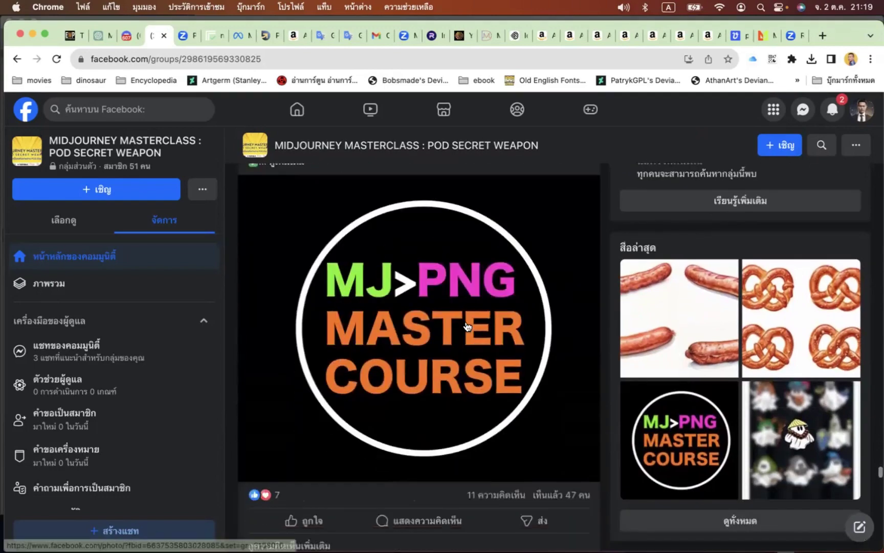
scroll(466, 326, "down", 8)
scroll(466, 326, "up", 3)
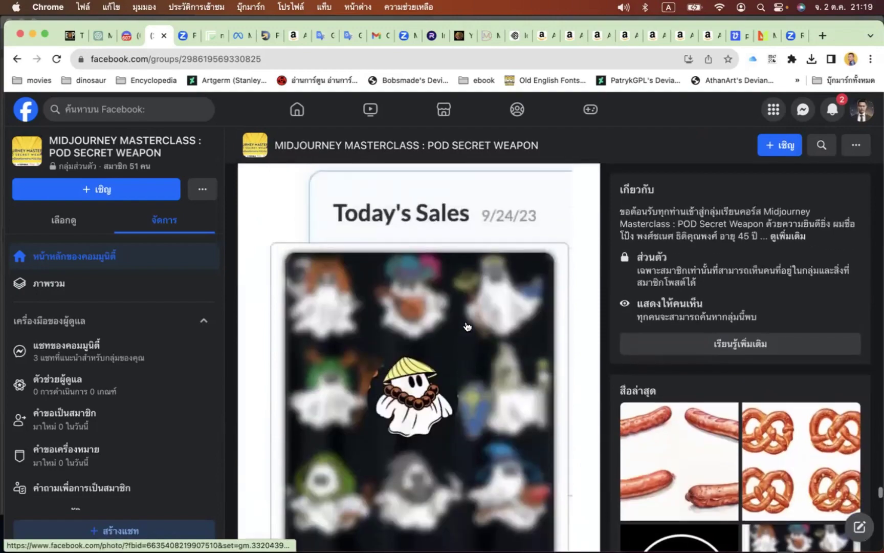
scroll(466, 326, "down", 3)
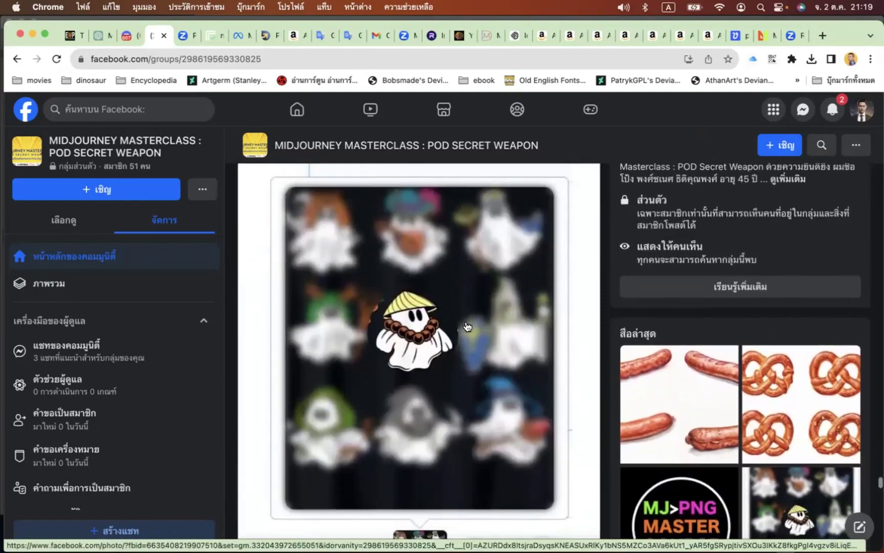
scroll(460, 322, "up", 3)
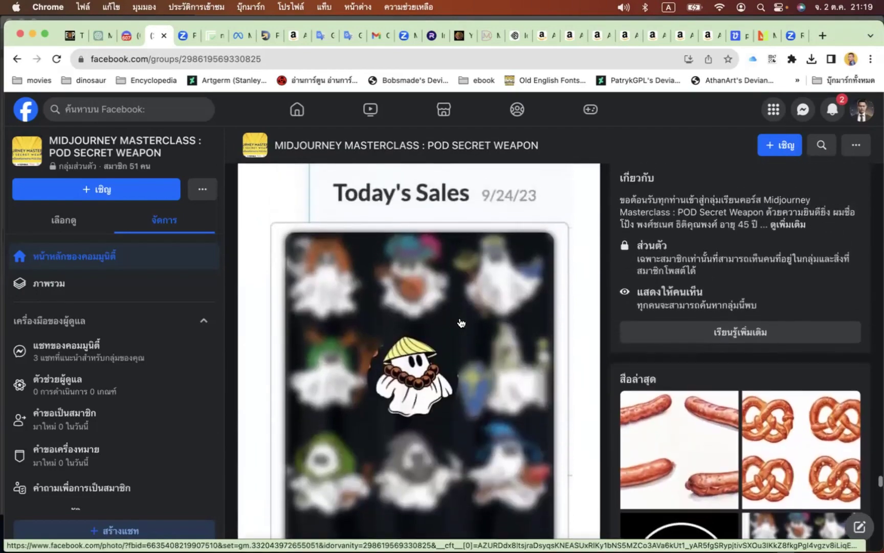
scroll(461, 322, "down", 1)
scroll(460, 321, "up", 5)
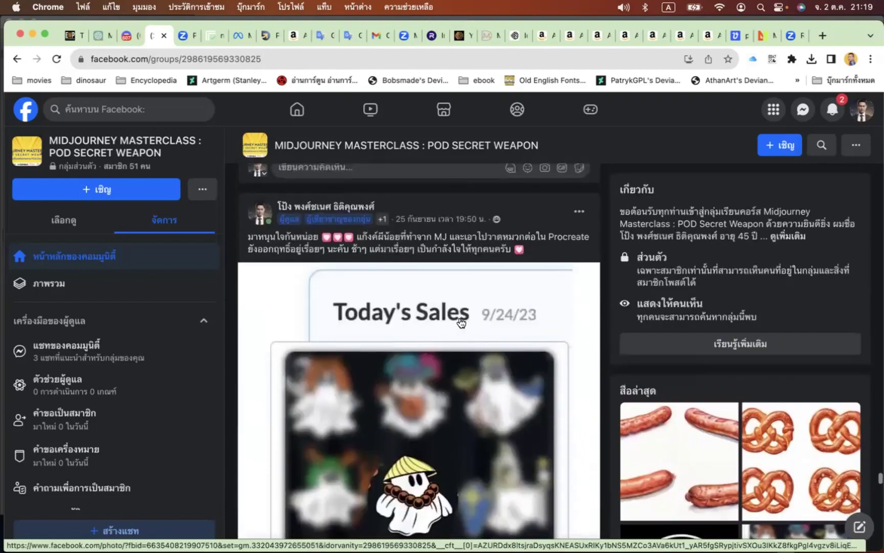
scroll(461, 318, "down", 15)
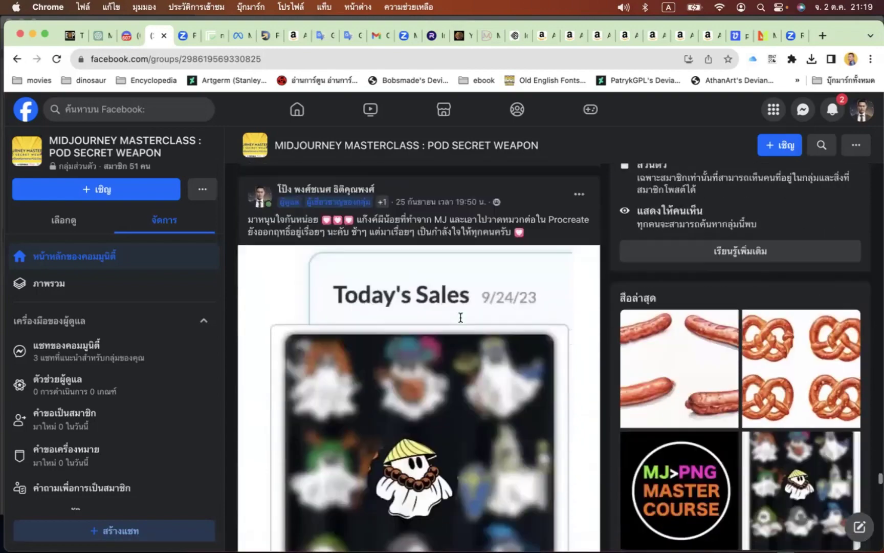
- Look through the older group posts on gnome stickers, framed cat artwork and the Birthday Boy race car prompts
scroll(461, 321, "down", 3)
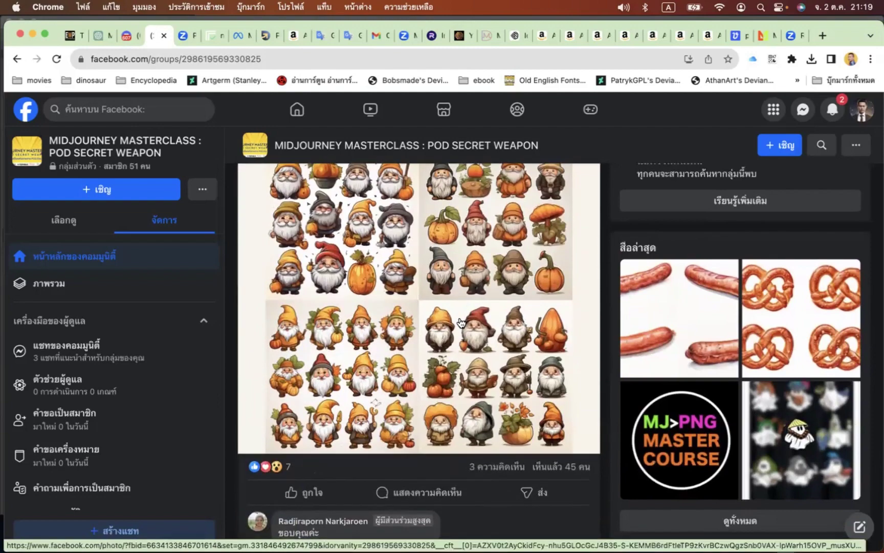
scroll(460, 322, "up", 2)
scroll(461, 321, "down", 10)
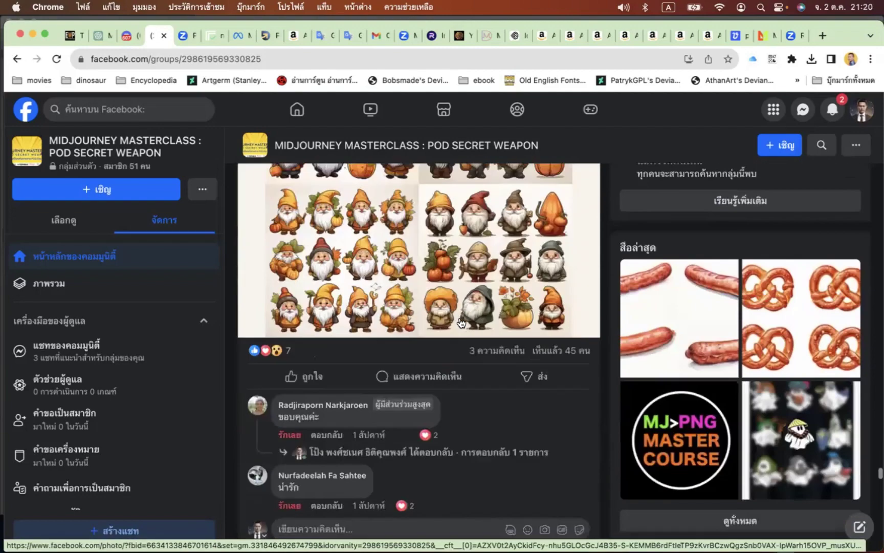
scroll(409, 320, "down", 10)
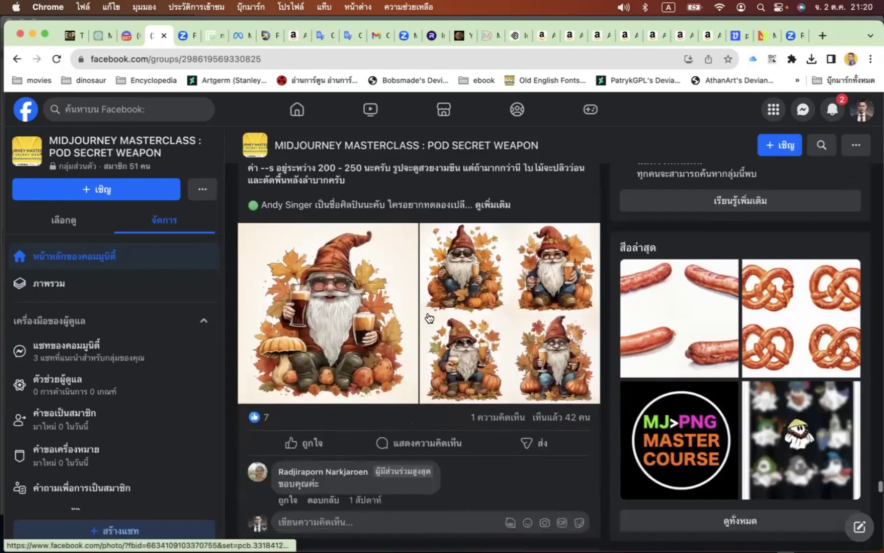
scroll(428, 313, "down", 8)
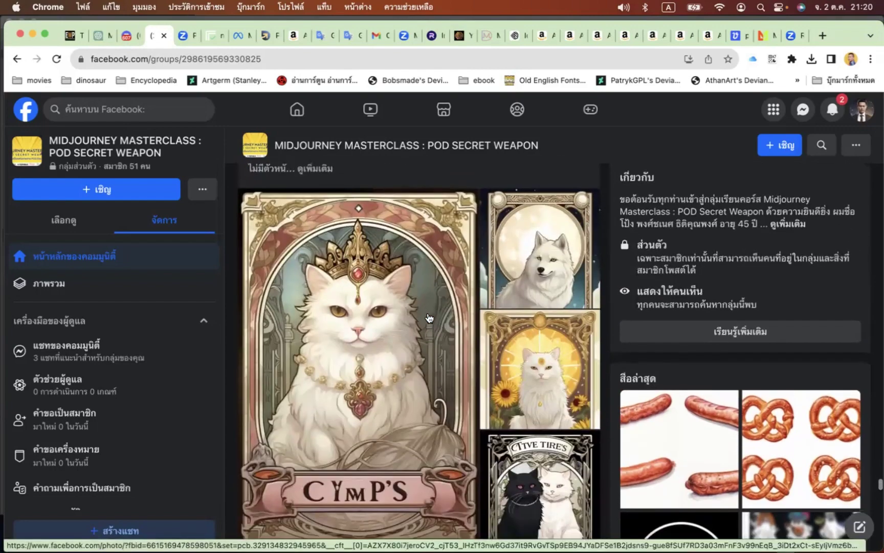
scroll(412, 321, "down", 15)
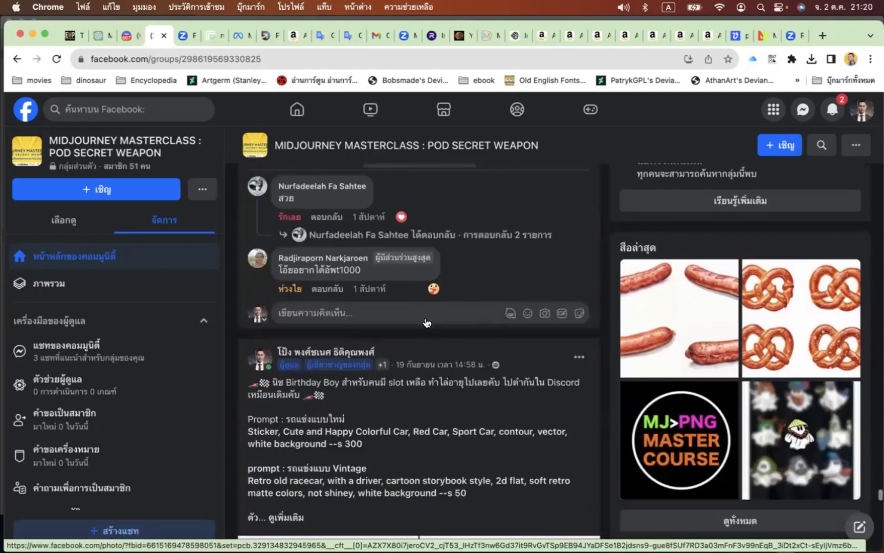
scroll(426, 320, "up", 2)
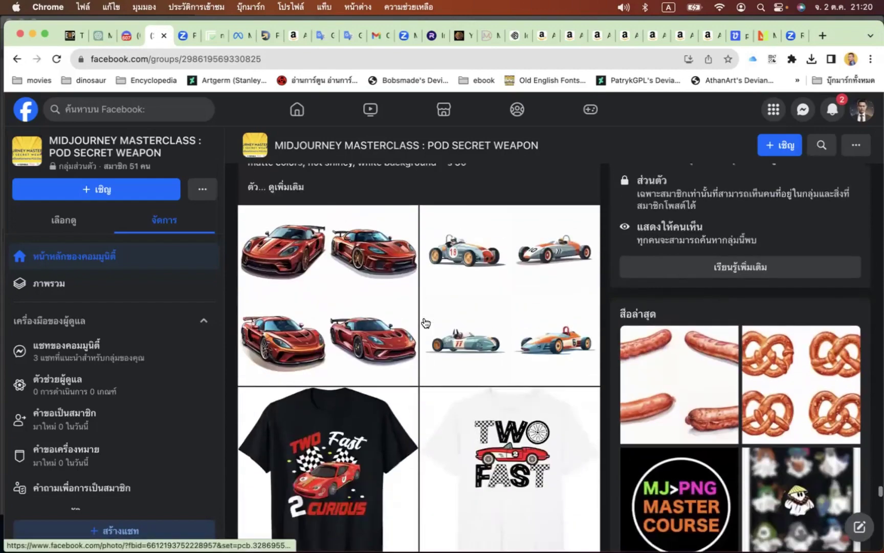
scroll(422, 315, "up", 4)
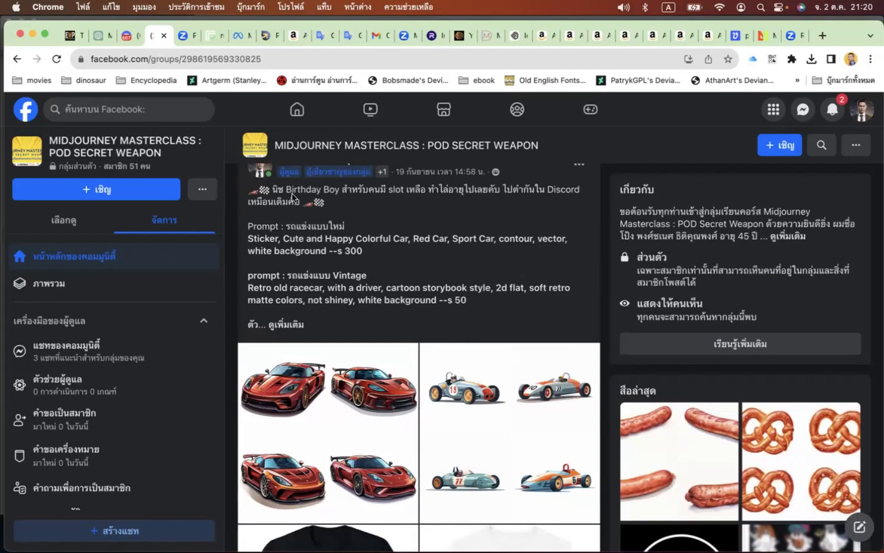
- Switch to Discord and open the POD Master Course server's general channel at the recent sausage drawings
left_click(126, 35)
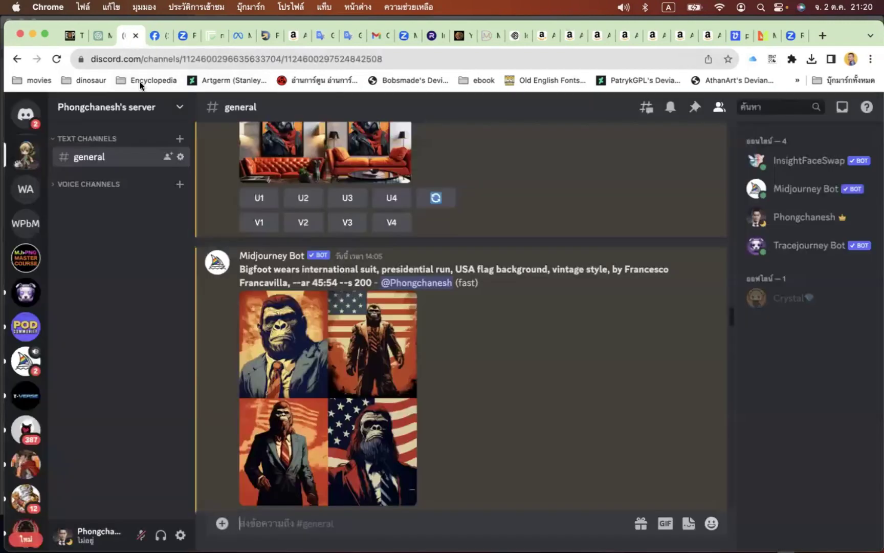
left_click(26, 255)
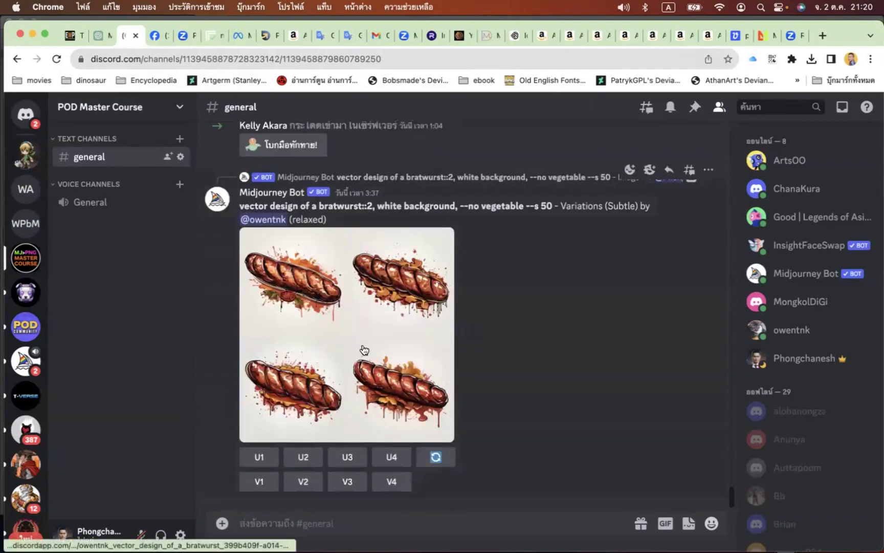
scroll(364, 349, "up", 10)
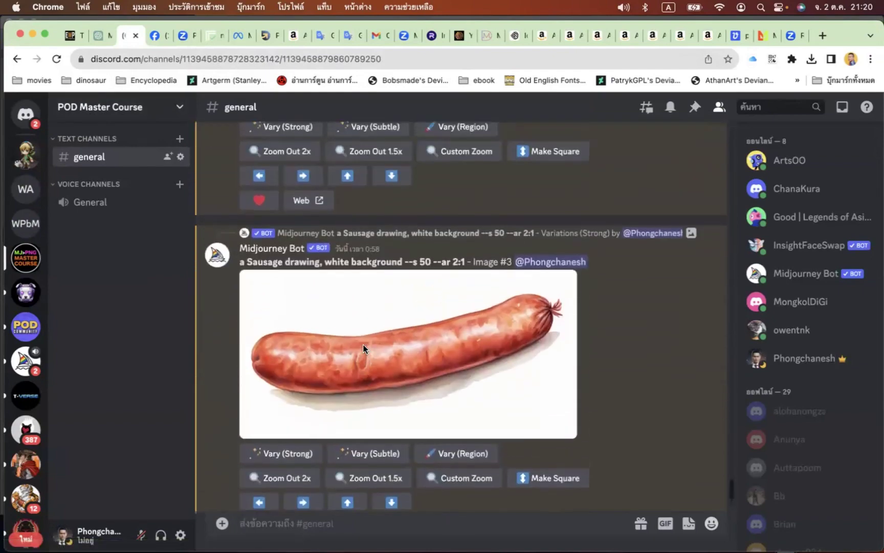
scroll(364, 345, "up", 6)
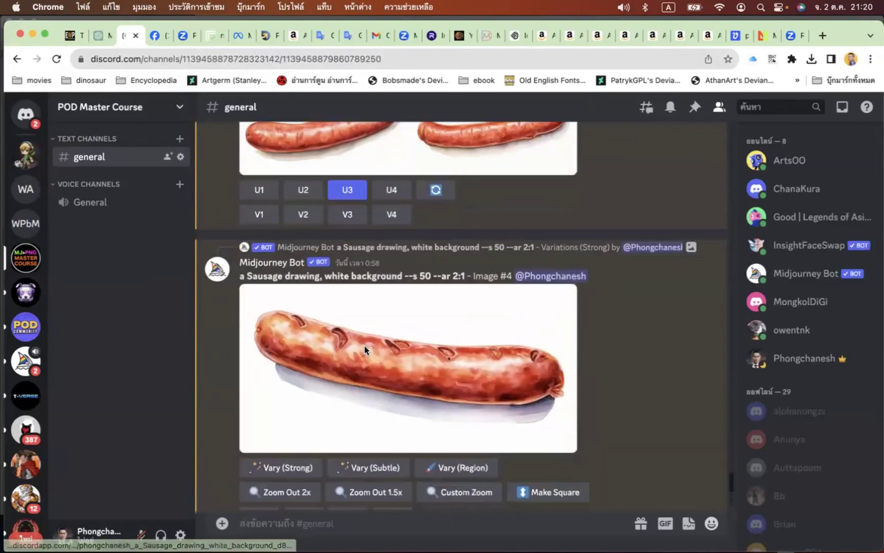
scroll(364, 345, "down", 3)
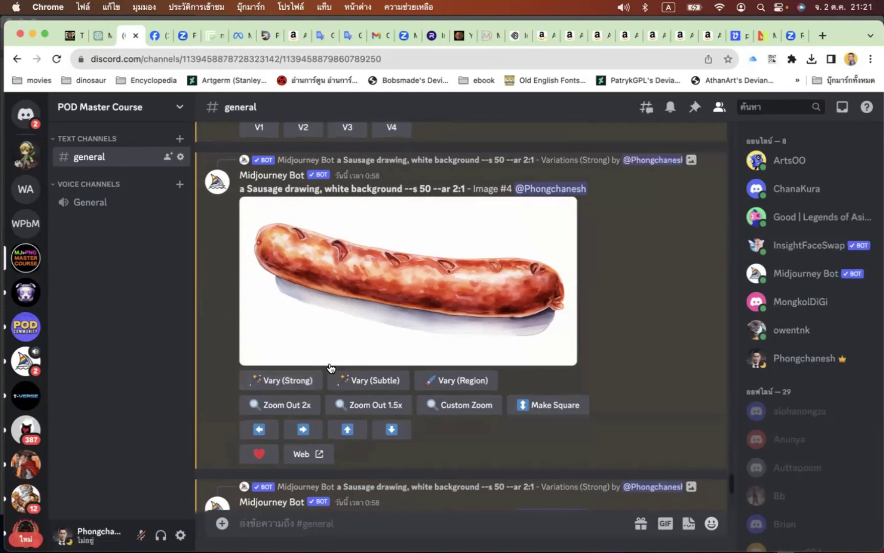
- Review the earlier sausage prompts and image grids back to the brown plastic sausage sticker
scroll(330, 363, "up", 2)
scroll(312, 433, "up", 10)
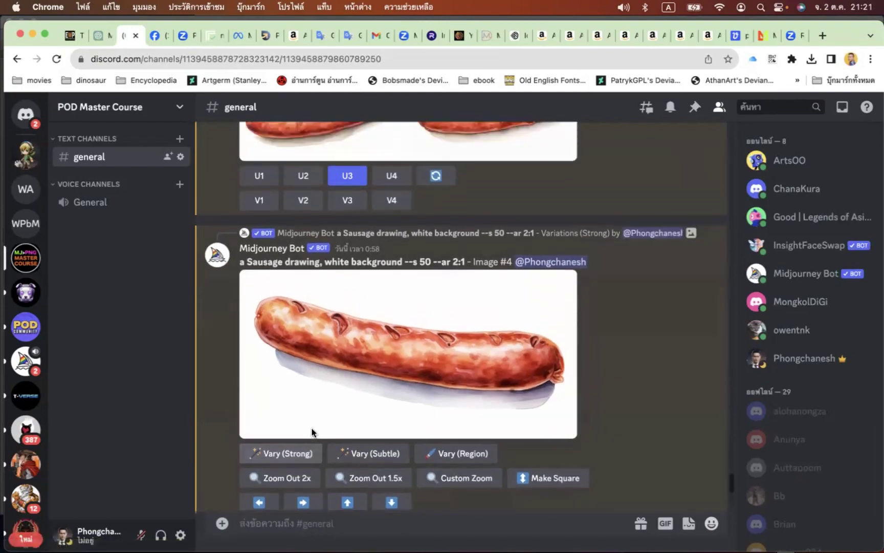
scroll(312, 432, "up", 15)
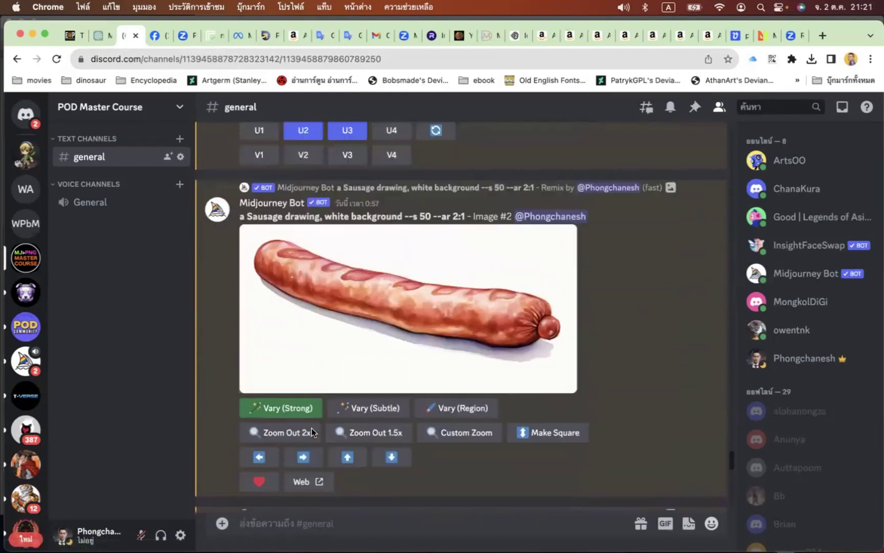
scroll(312, 433, "up", 20)
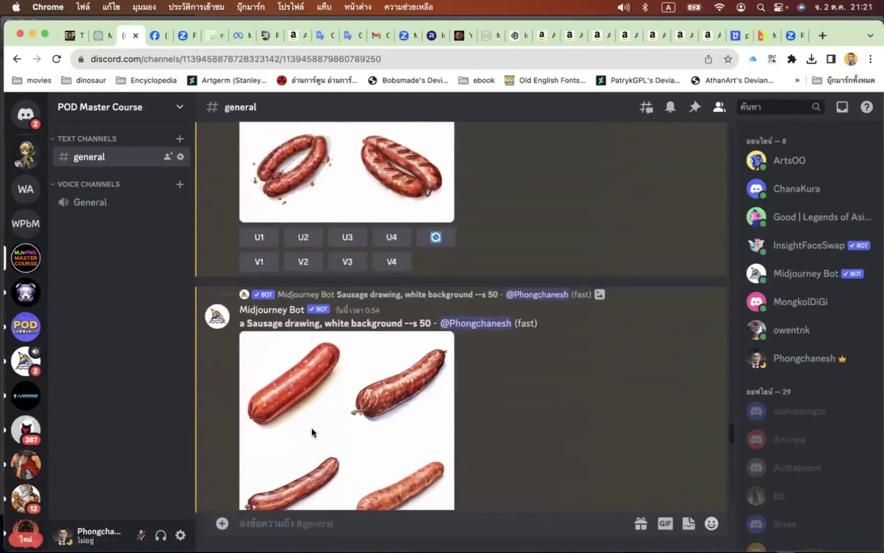
scroll(312, 428, "up", 20)
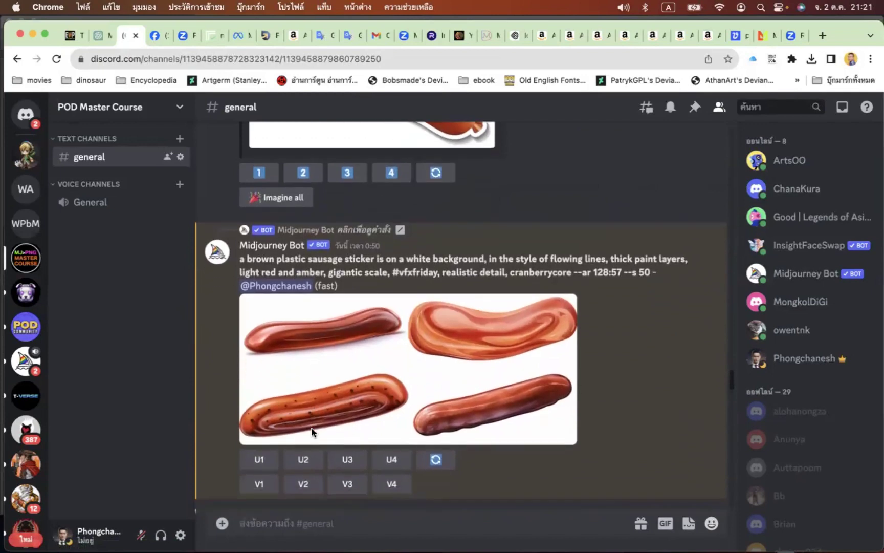
scroll(312, 428, "down", 2)
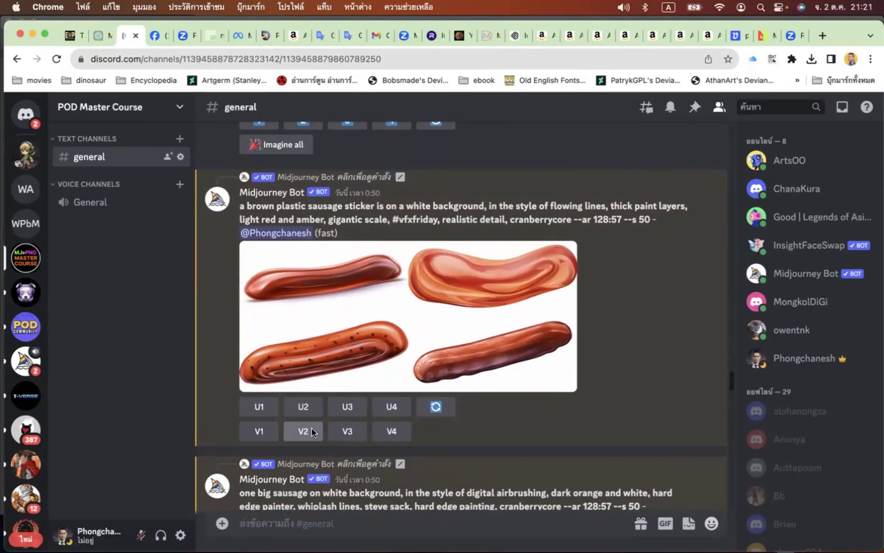
- Examine the pretzel and bratwurst prompts and their generated variations further back in the channel history
scroll(311, 428, "up", 15)
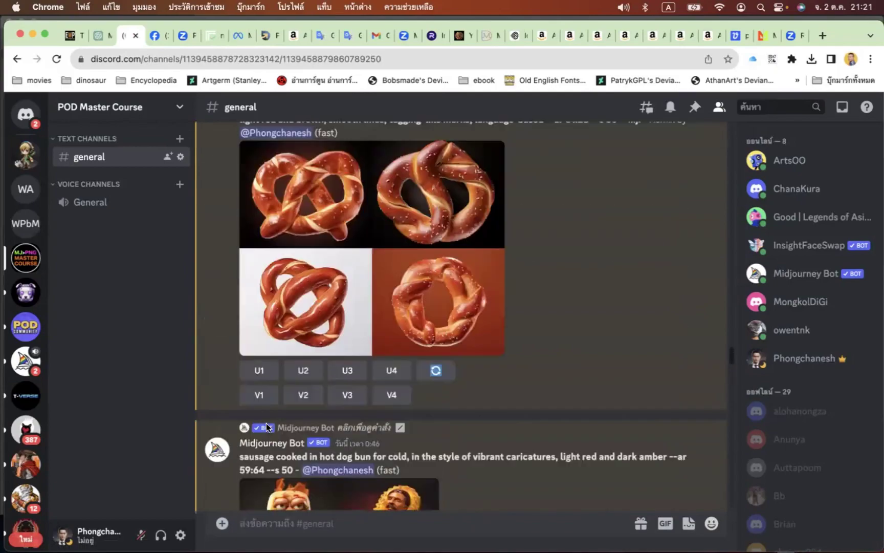
scroll(266, 423, "up", 15)
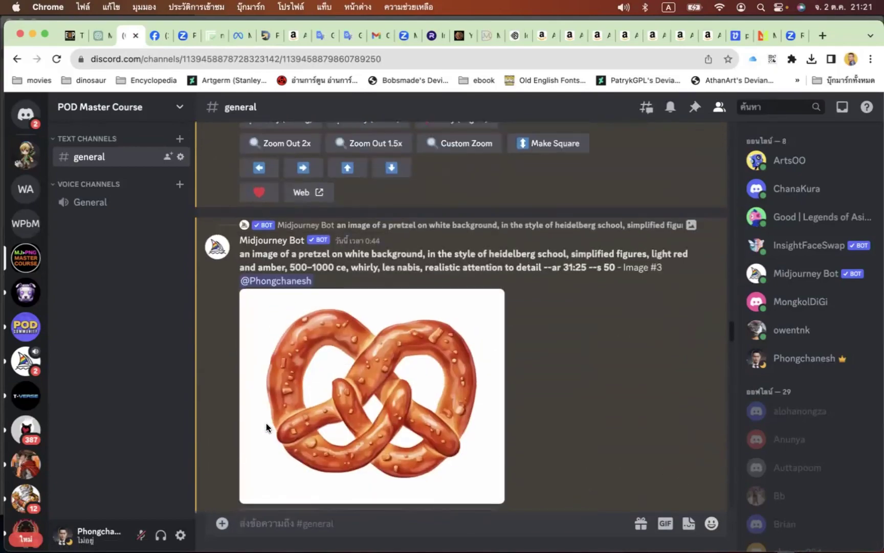
scroll(338, 420, "up", 10)
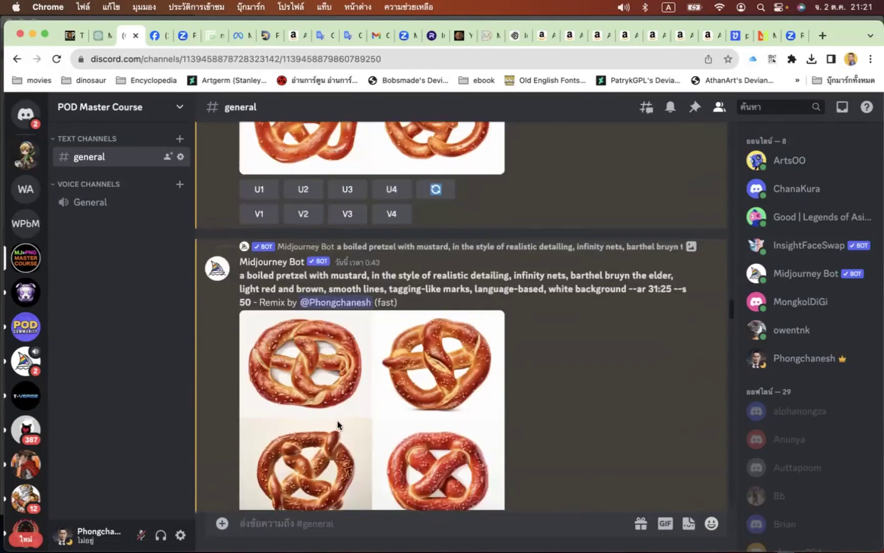
scroll(337, 420, "up", 10)
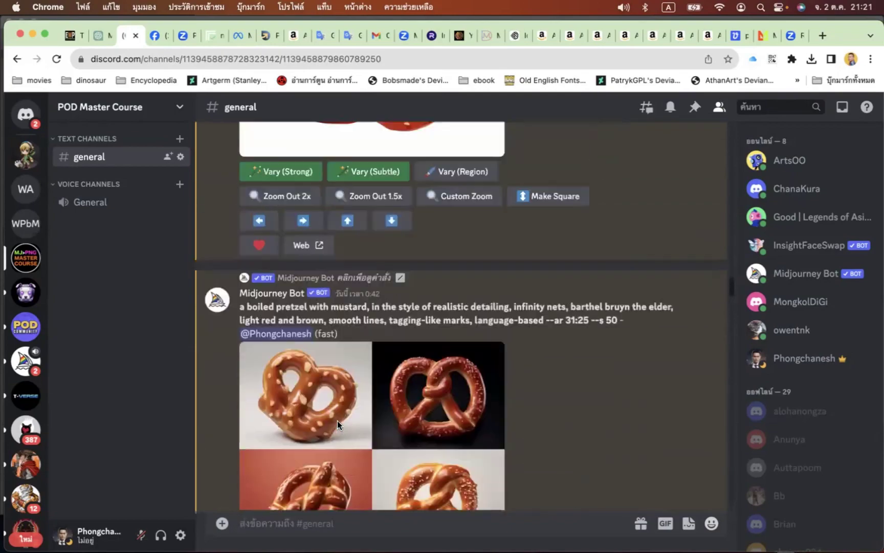
scroll(337, 420, "up", 10)
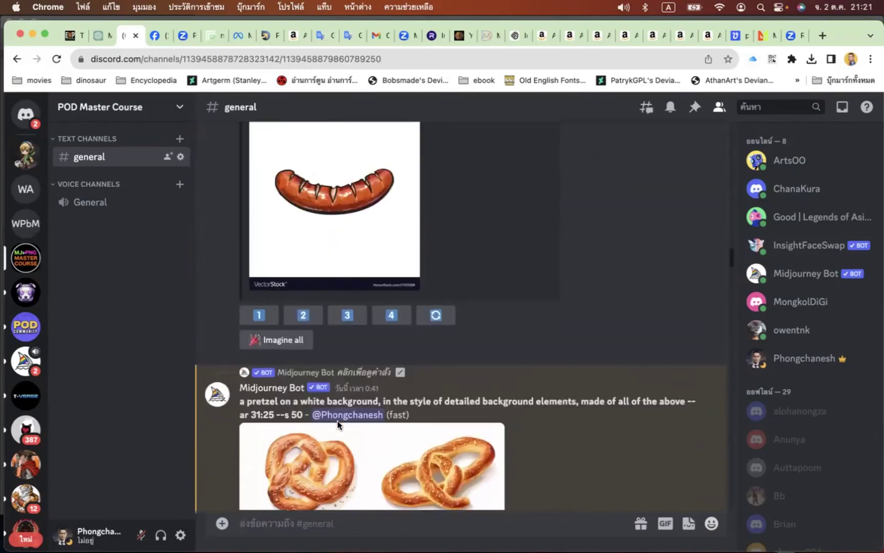
scroll(337, 420, "up", 10)
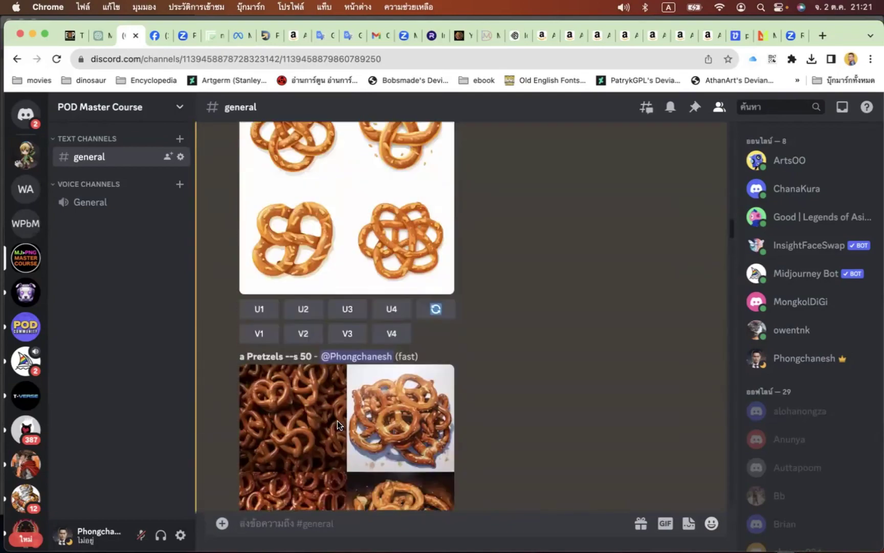
scroll(337, 420, "up", 10)
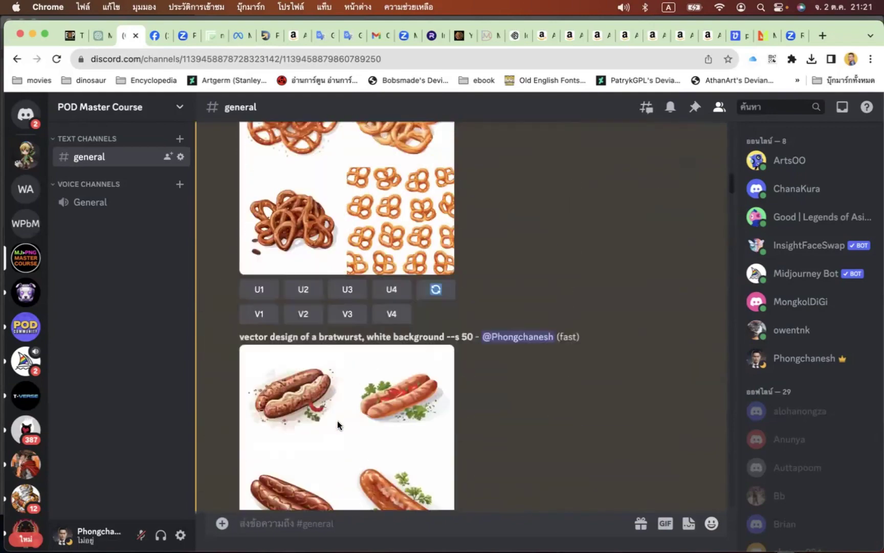
- Examine the chibi mermaid sticker set and view the autumn leaves sticker grid enlarged
scroll(337, 420, "up", 10)
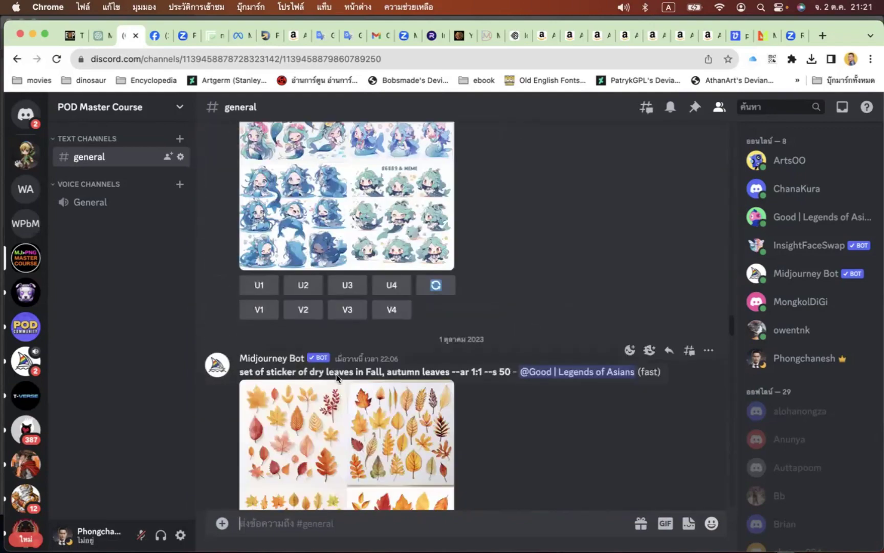
scroll(336, 378, "up", 5)
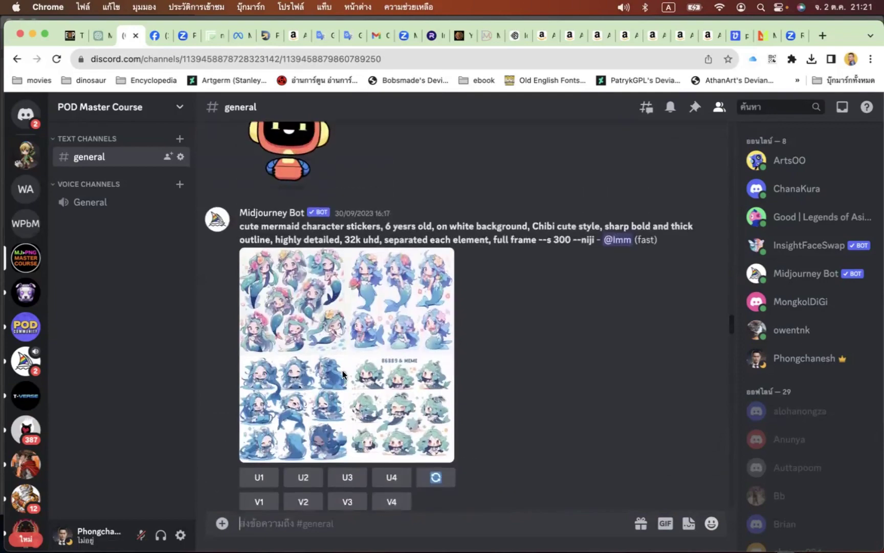
scroll(342, 370, "down", 5)
left_click(444, 331)
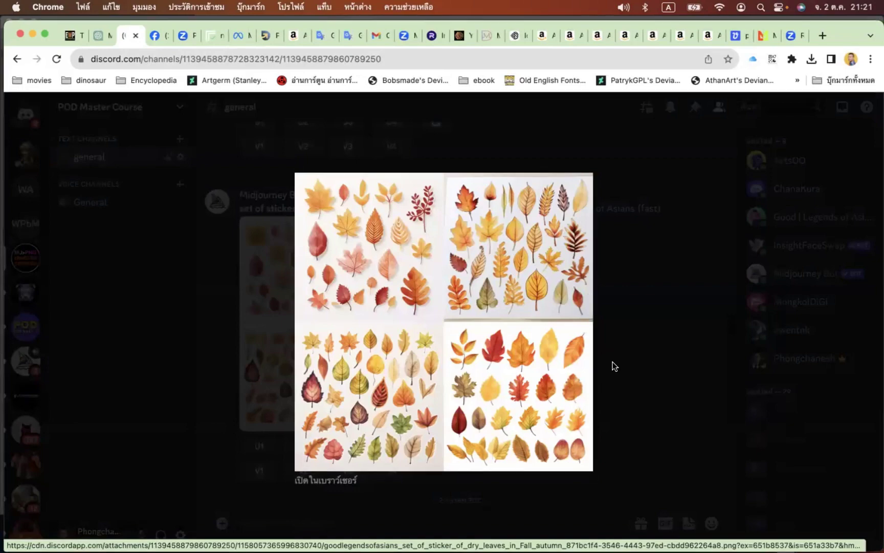
key("Escape")
scroll(451, 348, "up", 10)
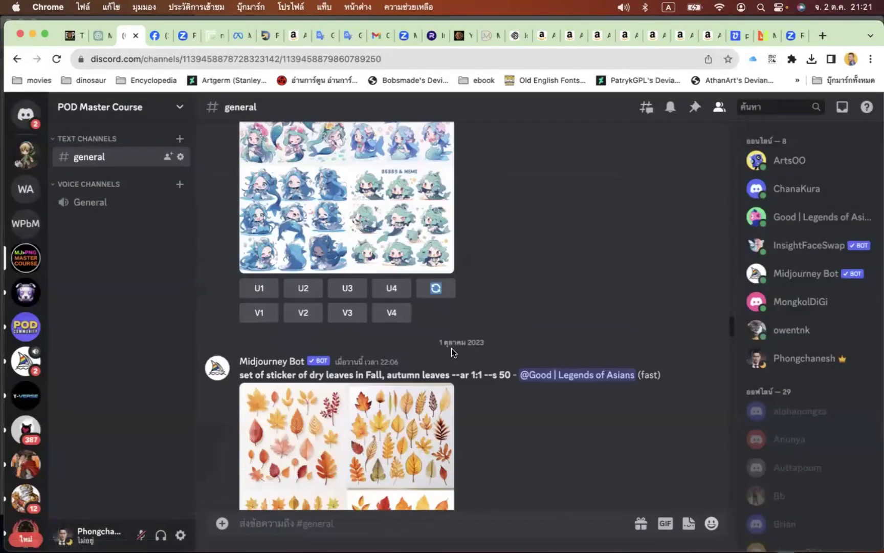
- Examine the guitar-playing skeleton clipart and the Christmas light cat sticker with their prompts in the channel history
scroll(452, 348, "down", 15)
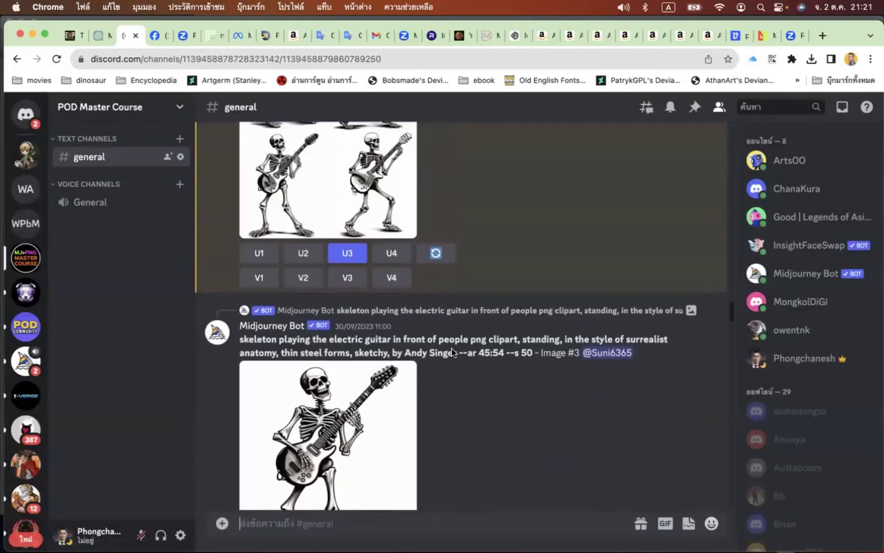
scroll(452, 348, "down", 6)
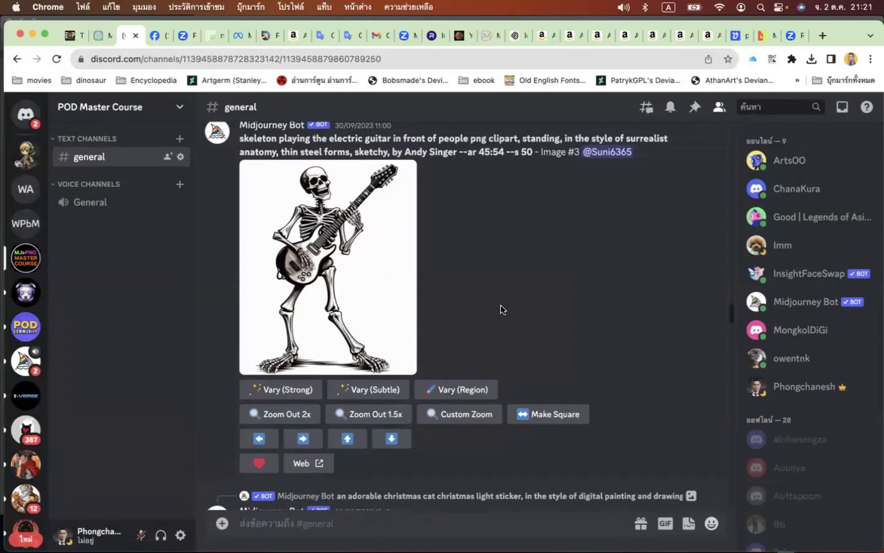
scroll(463, 289, "down", 6)
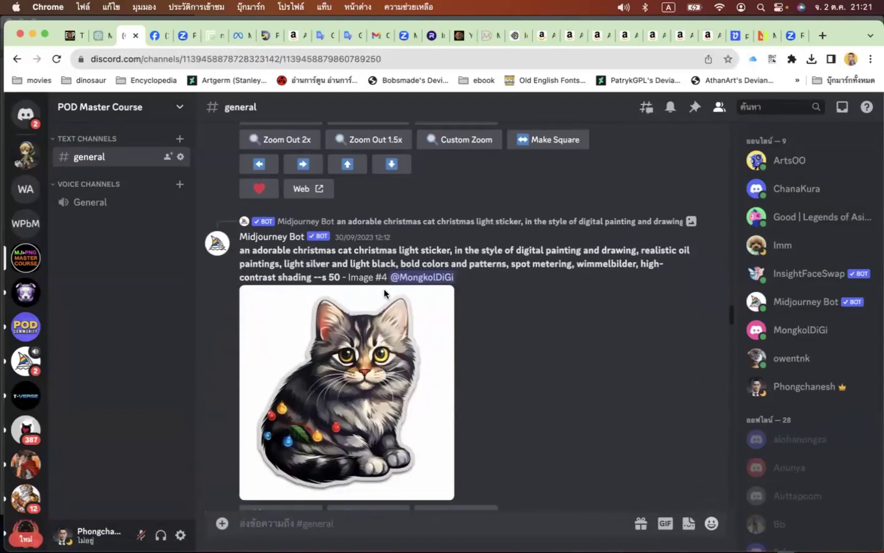
- Open the course owner's own Discord server and view the Bigfoot in a suit prompt with its USA flag images
left_click(26, 154)
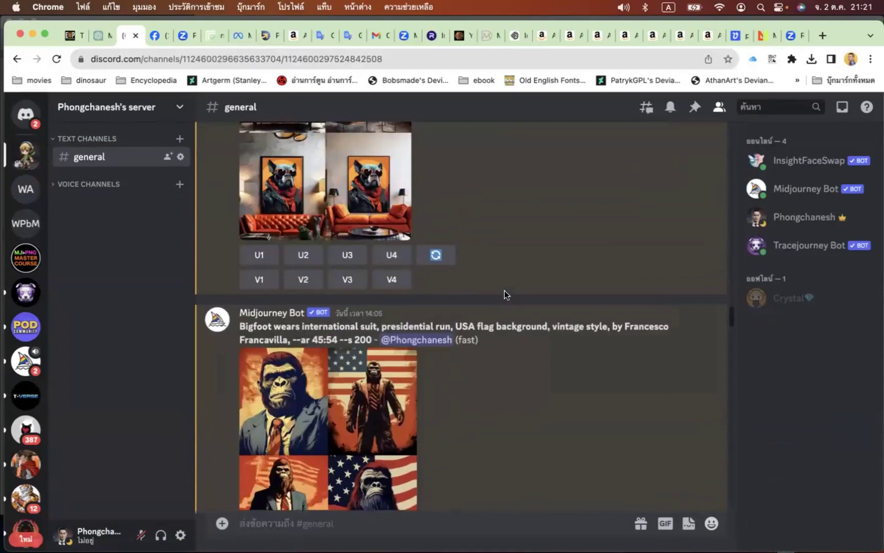
scroll(504, 295, "down", 8)
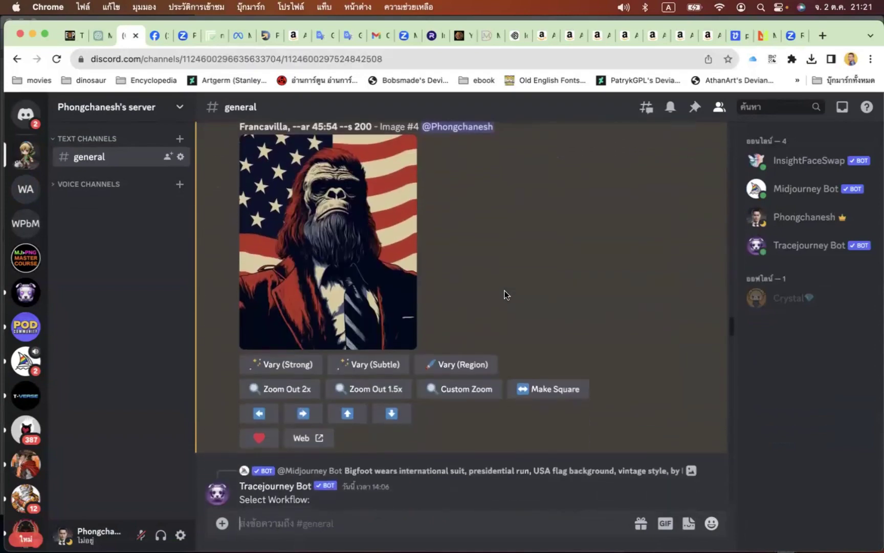
- Switch to the PodCs Amazon trends page and browse the T-shirt designs for ideas
left_click(269, 35)
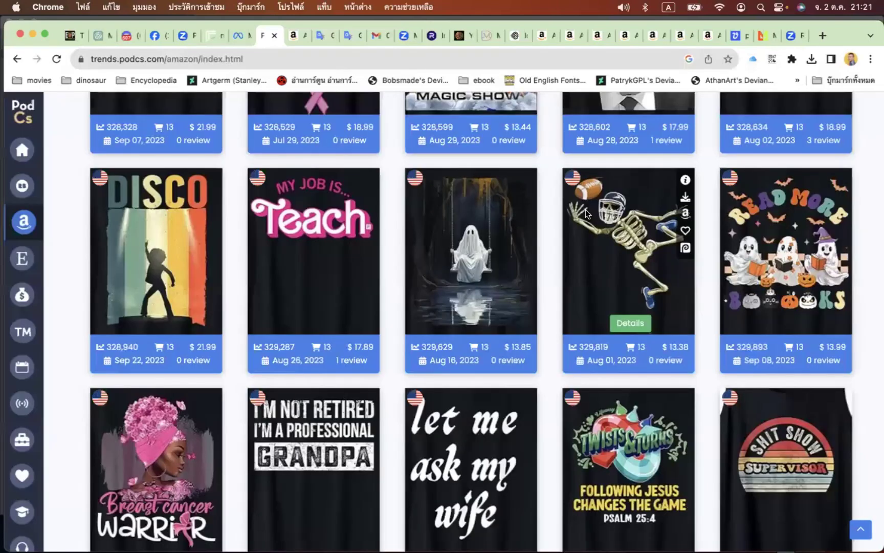
mouse_move(118, 137)
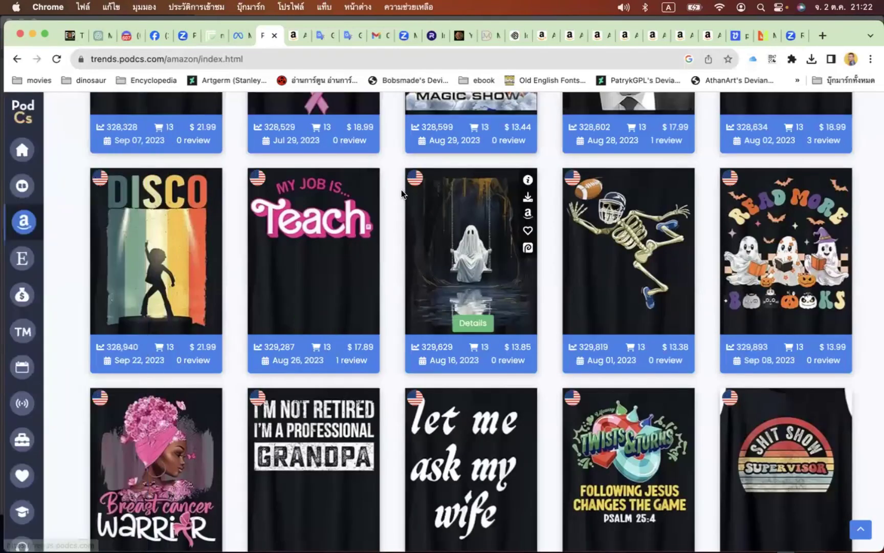
scroll(389, 217, "down", 10)
scroll(388, 216, "down", 10)
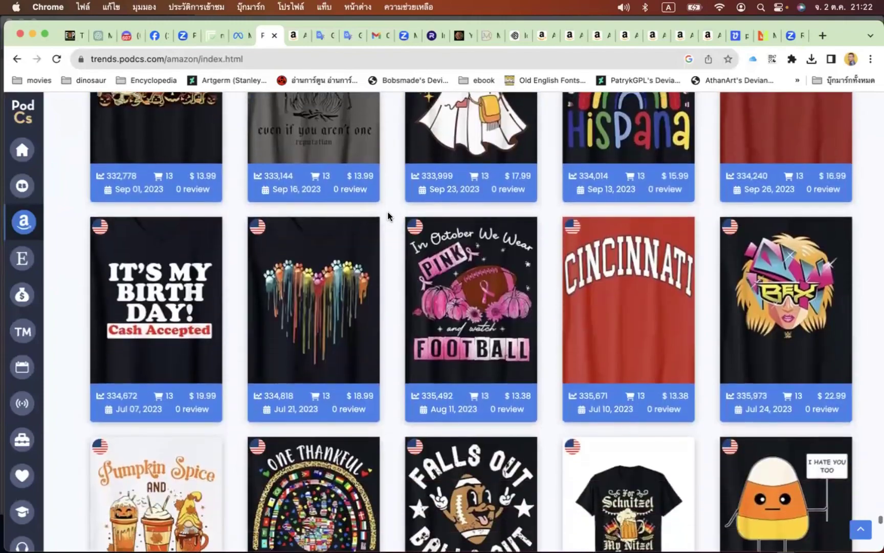
scroll(388, 216, "down", 10)
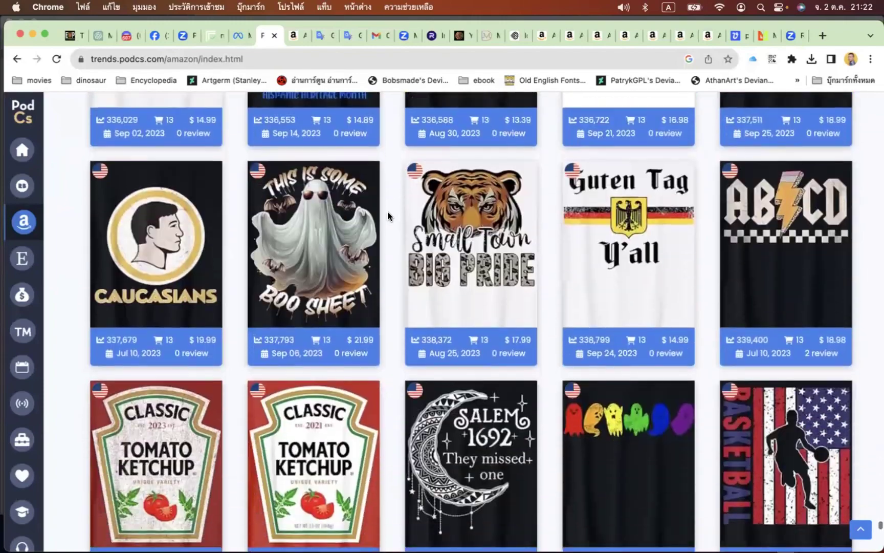
scroll(388, 216, "down", 13)
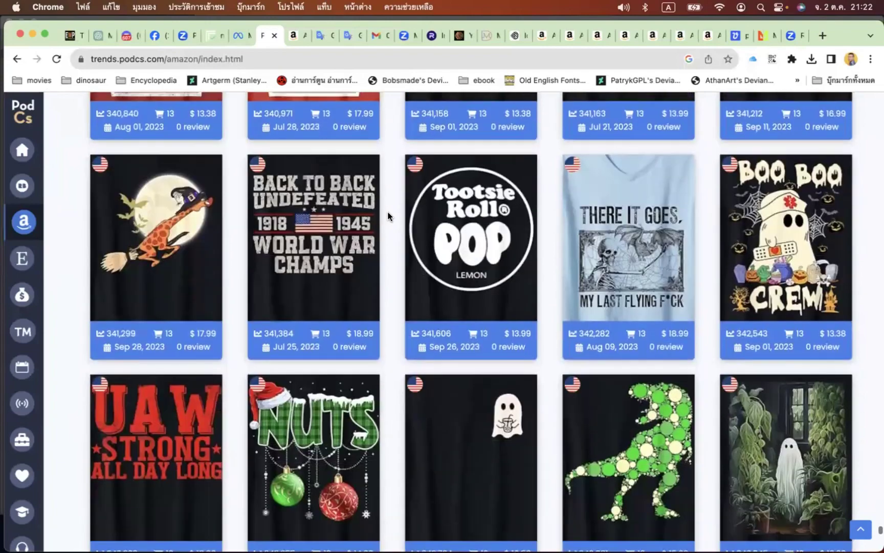
scroll(388, 216, "down", 5)
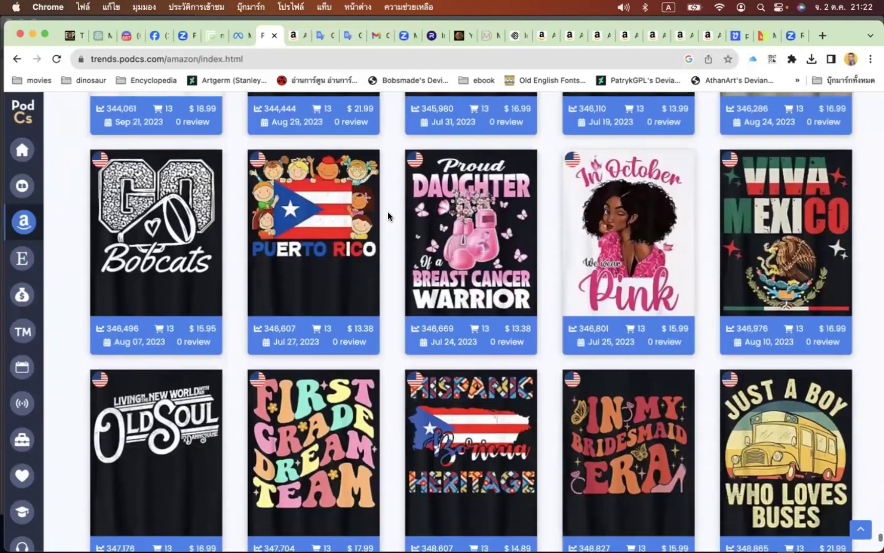
- Revisit the Bigfoot portrait in Discord and review the Vote for Bigfoot T-shirt listing on Amazon, including its description and sales details
left_click(128, 36)
scroll(349, 243, "up", 3)
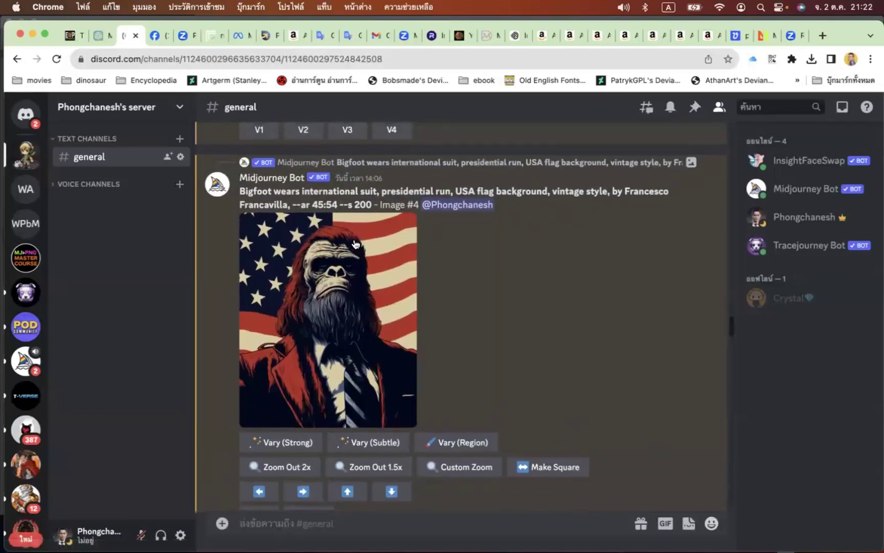
left_click(292, 35)
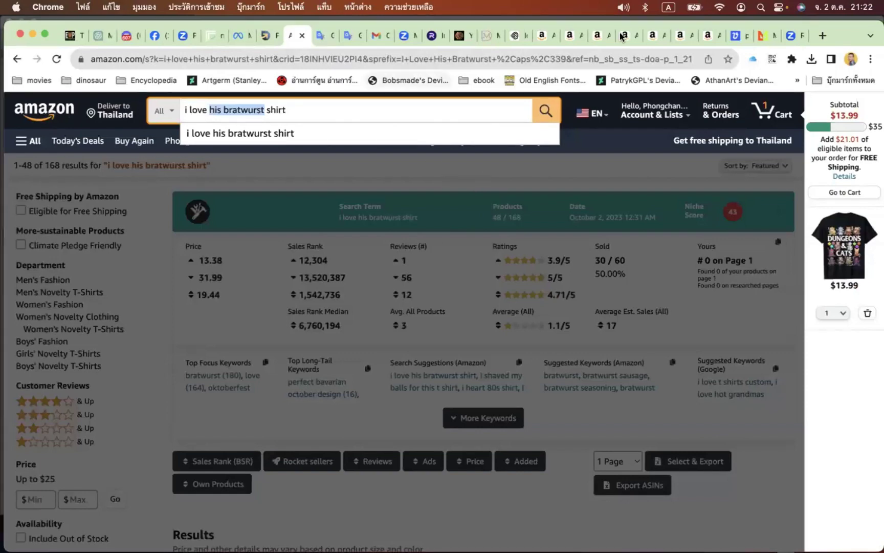
left_click(592, 37)
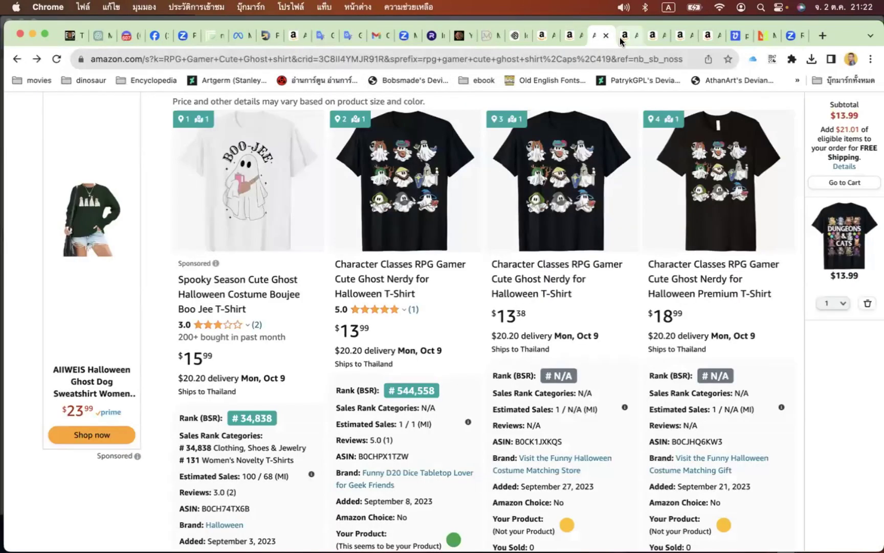
left_click(624, 39)
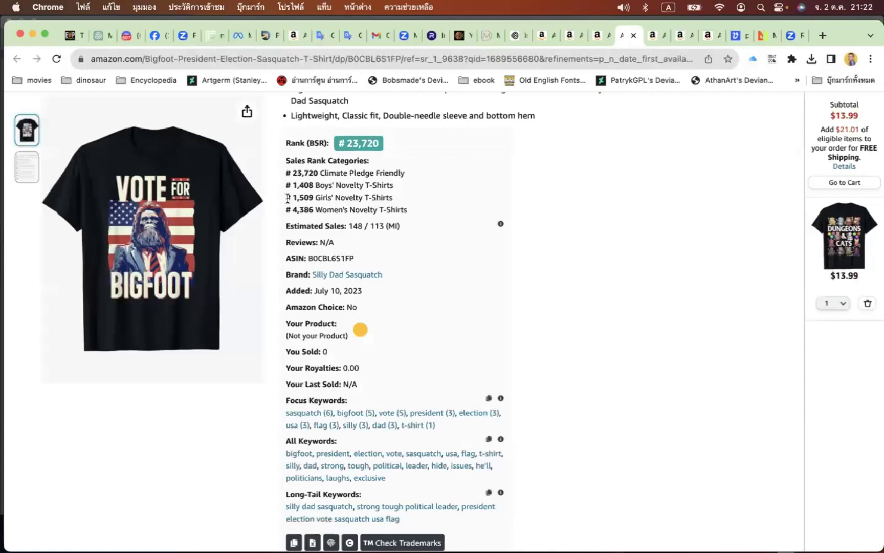
scroll(328, 235, "up", 2)
scroll(328, 235, "up", 1)
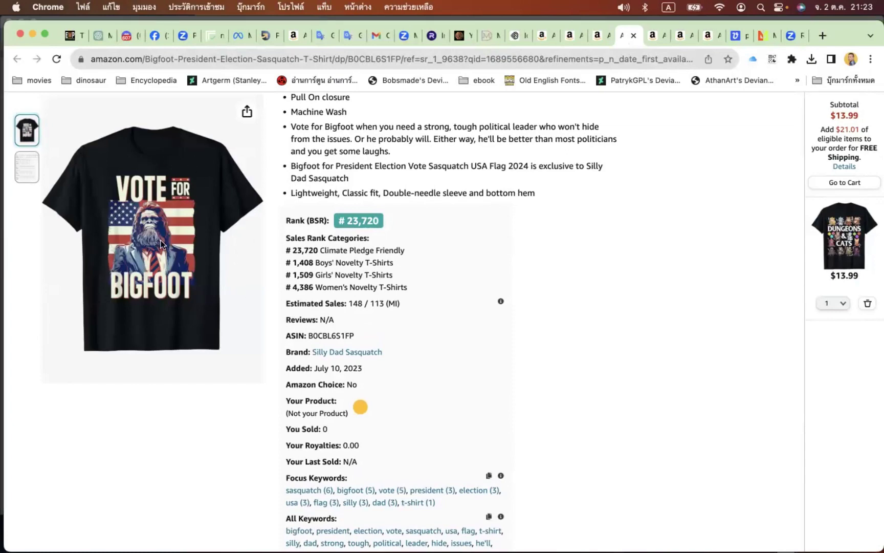
- Compare the generated Bigfoot portrait in Discord with the Vote for Bigfoot T-shirt design on Amazon
left_click(126, 41)
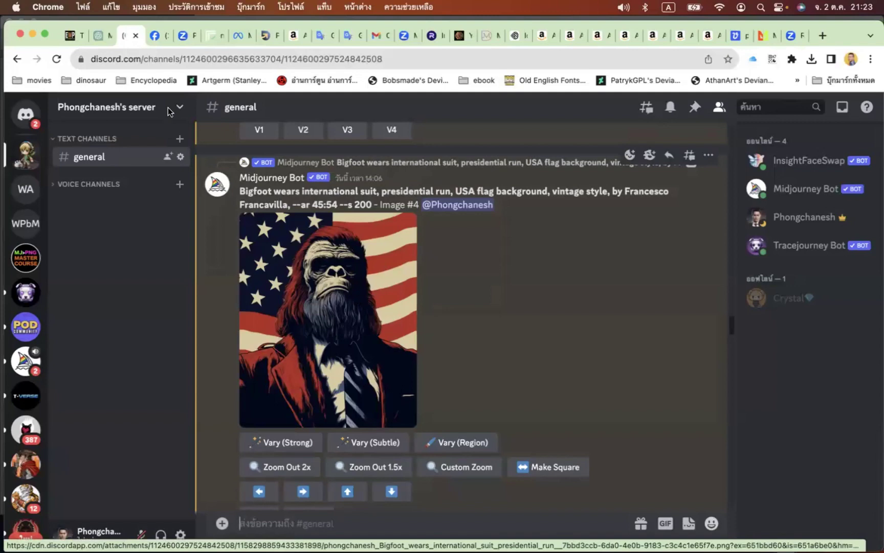
left_click(596, 35)
left_click(624, 35)
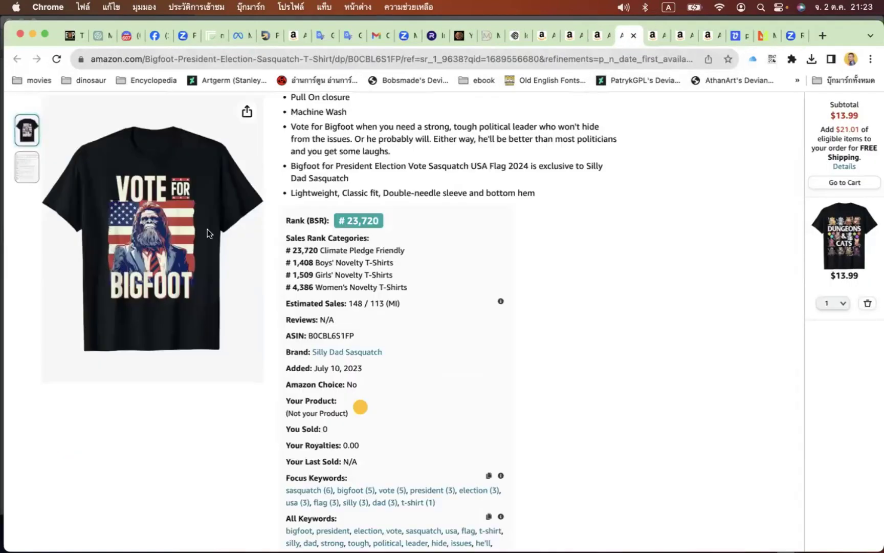
- Return to Discord and examine the watercolor autumn hot chocolate and pumpkin spice latte sticker sheets
left_click(128, 36)
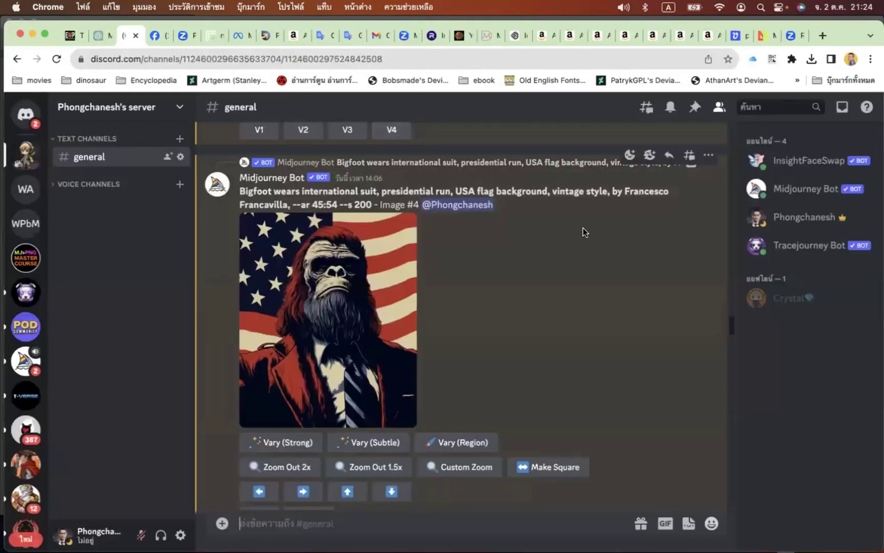
scroll(503, 254, "down", 15)
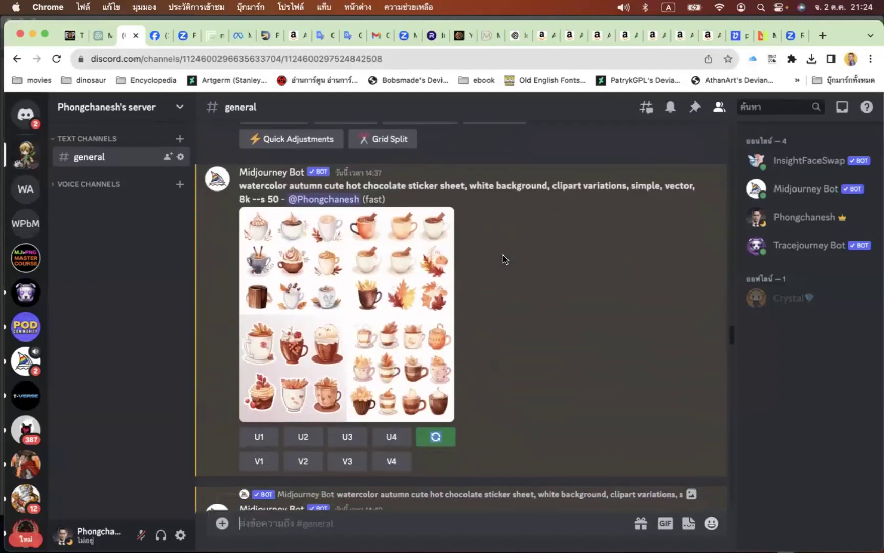
scroll(503, 254, "up", 3)
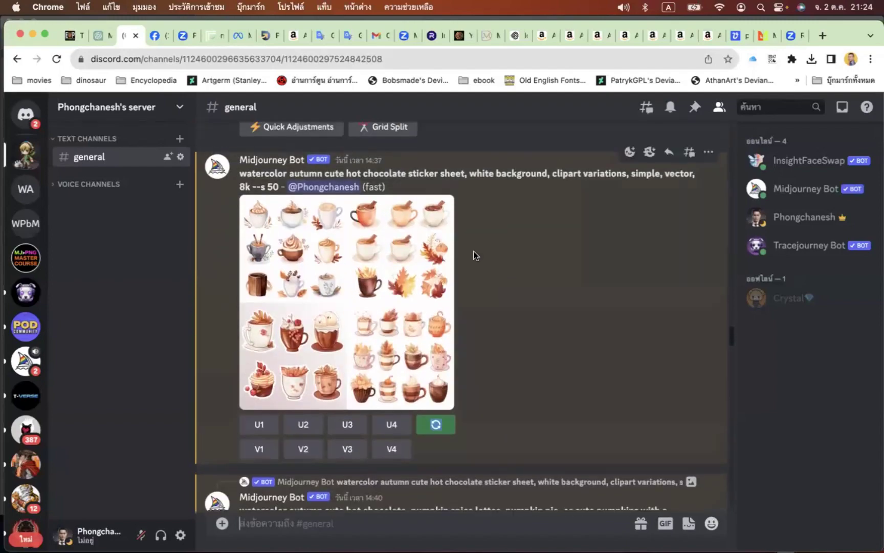
scroll(521, 223, "down", 3)
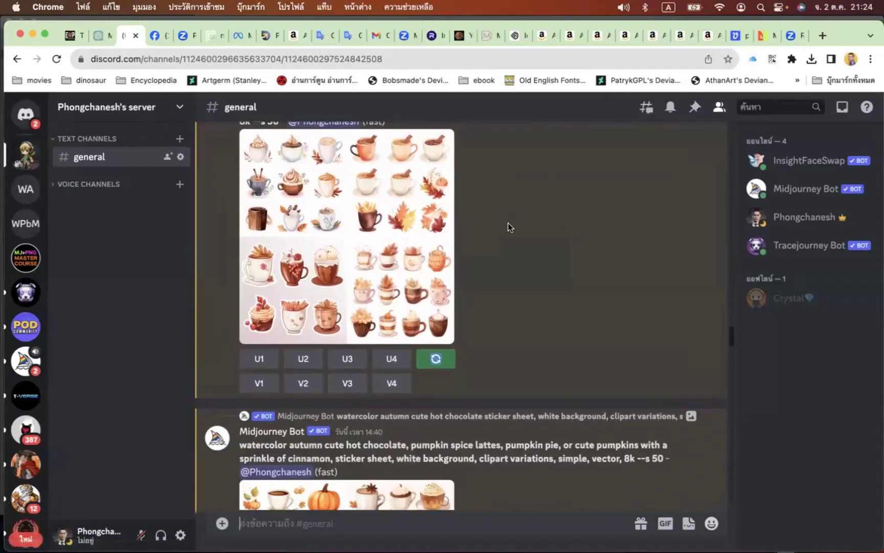
scroll(509, 227, "down", 10)
scroll(490, 219, "down", 5)
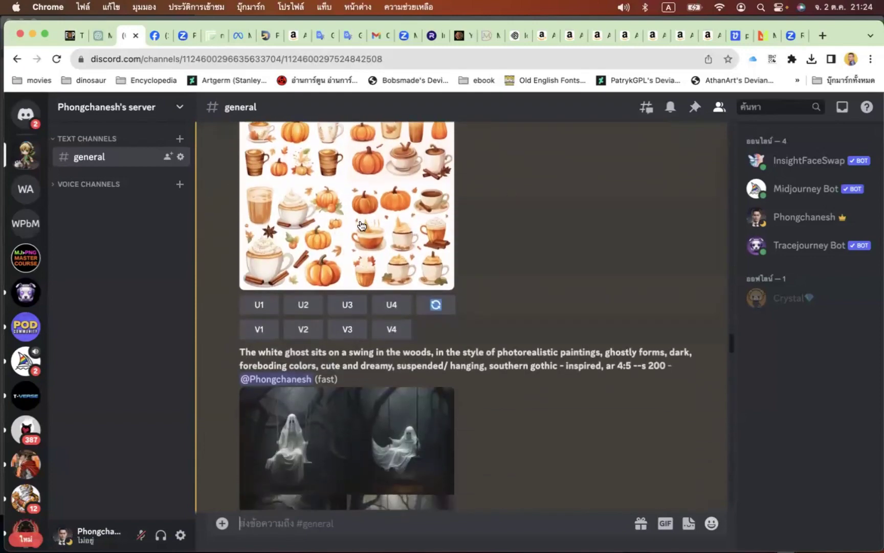
- View the pumpkin spice sticker grid enlarged, close it, and highlight "sticker sheet" in its prompt
scroll(363, 257, "up", 3)
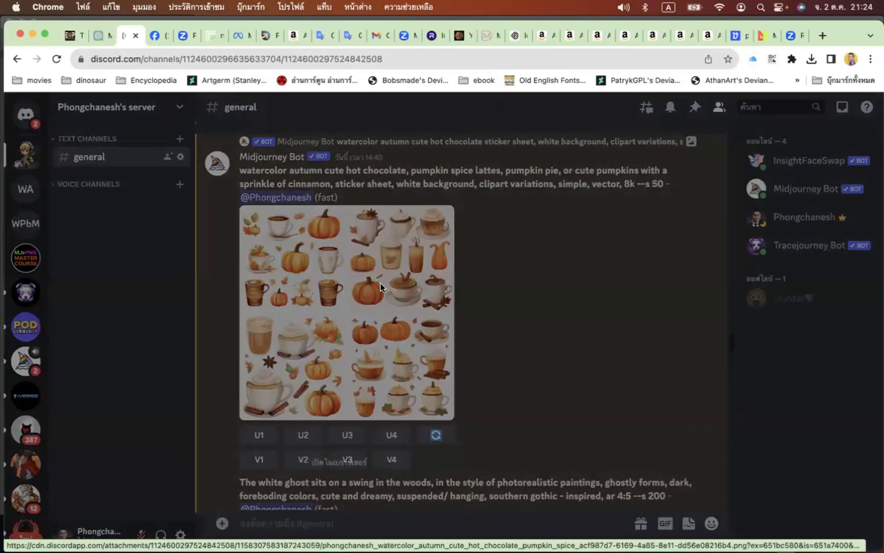
left_click(379, 284)
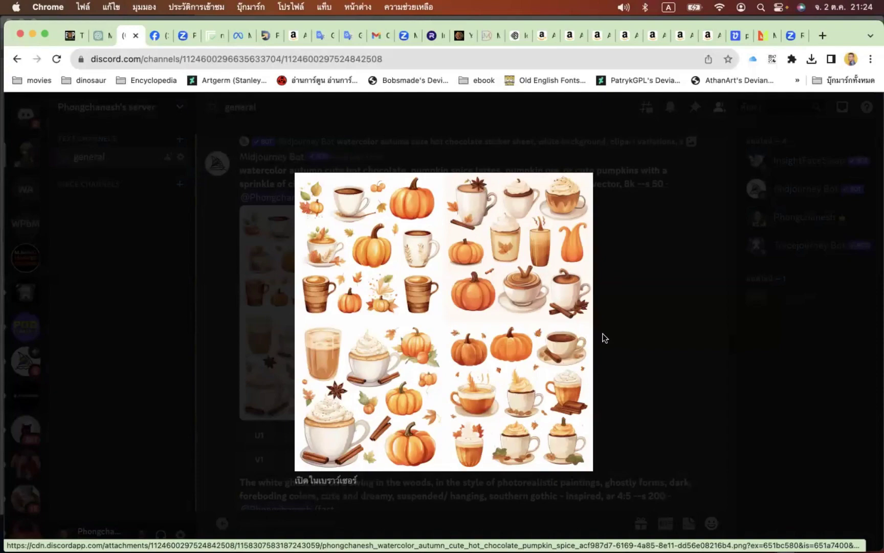
left_click(675, 316)
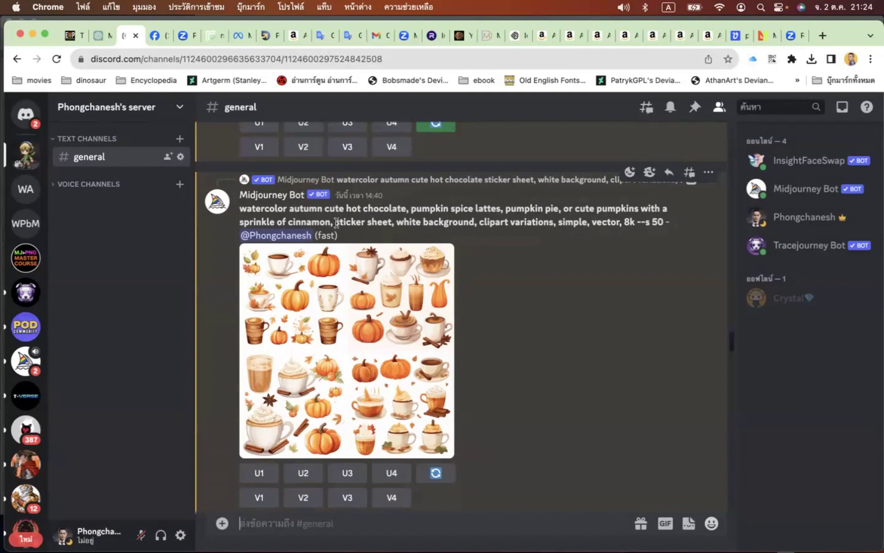
left_click_drag(336, 223, 393, 223)
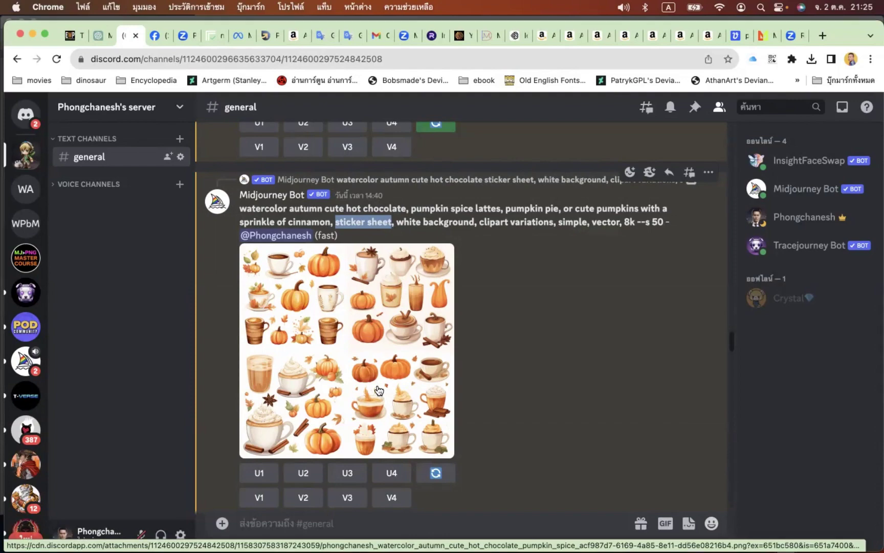
- Examine the white ghost on a swing prompt and compare its upscaled images #1 and #3
scroll(379, 388, "down", 8)
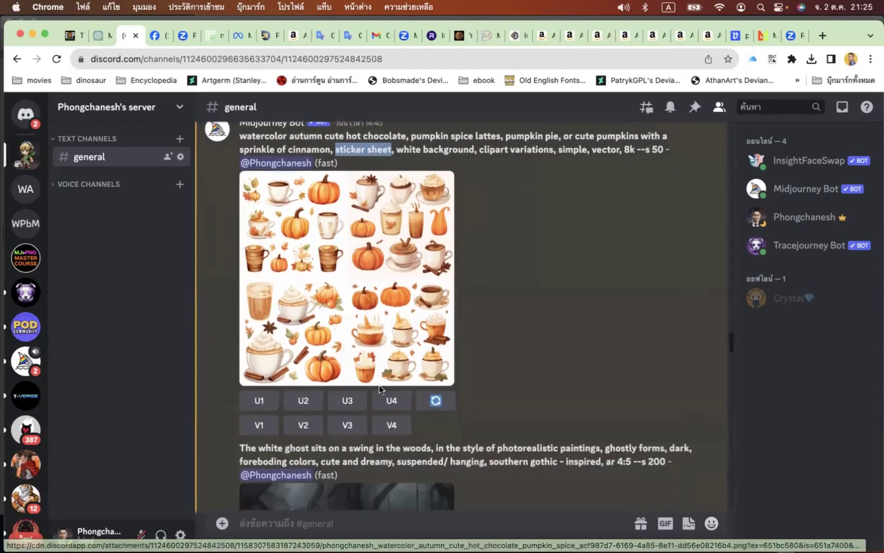
scroll(379, 385, "down", 15)
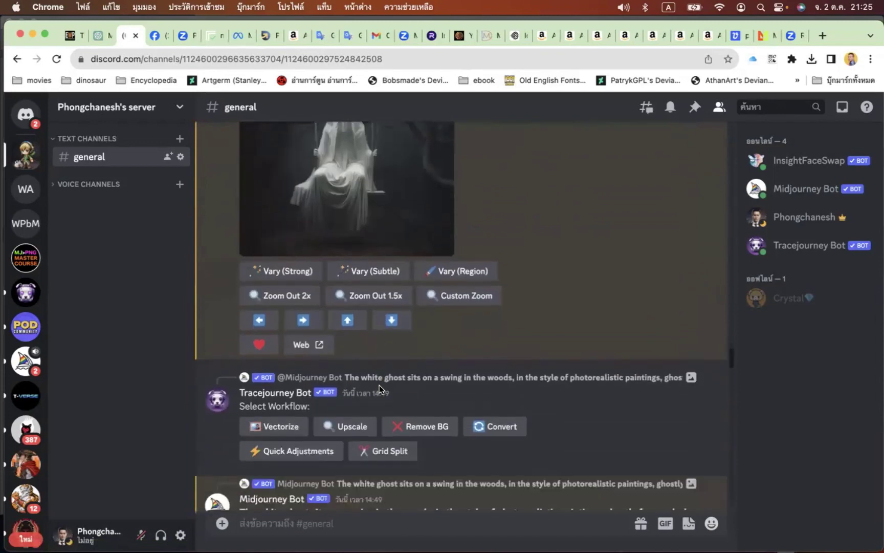
scroll(379, 384, "down", 8)
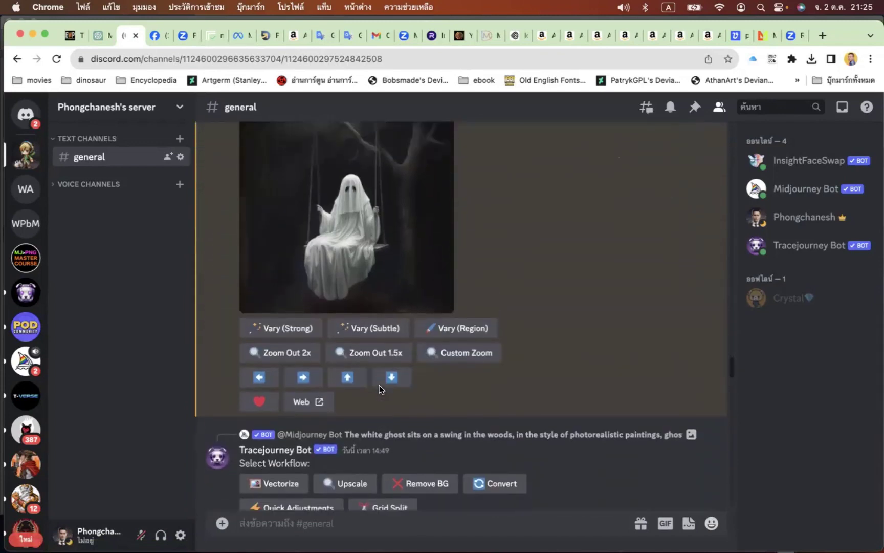
scroll(379, 384, "up", 8)
scroll(379, 385, "up", 1)
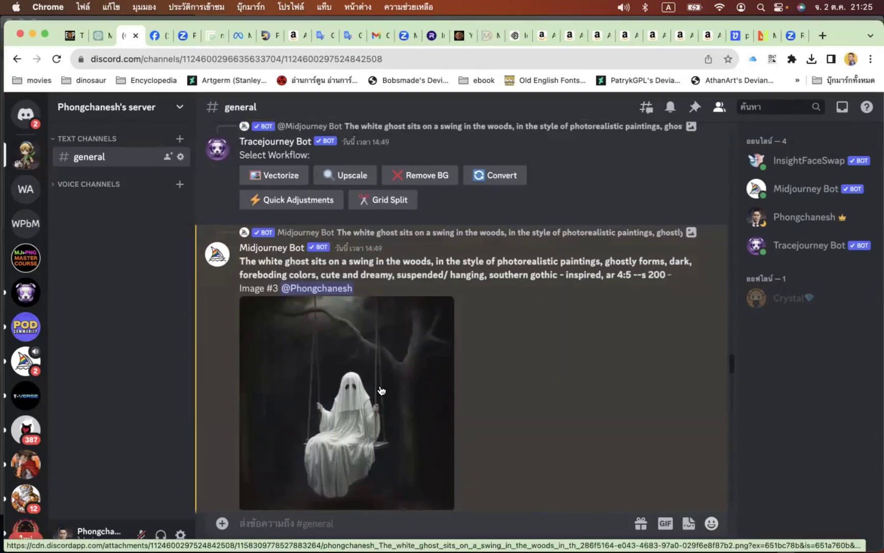
scroll(379, 385, "up", 2)
scroll(379, 385, "down", 10)
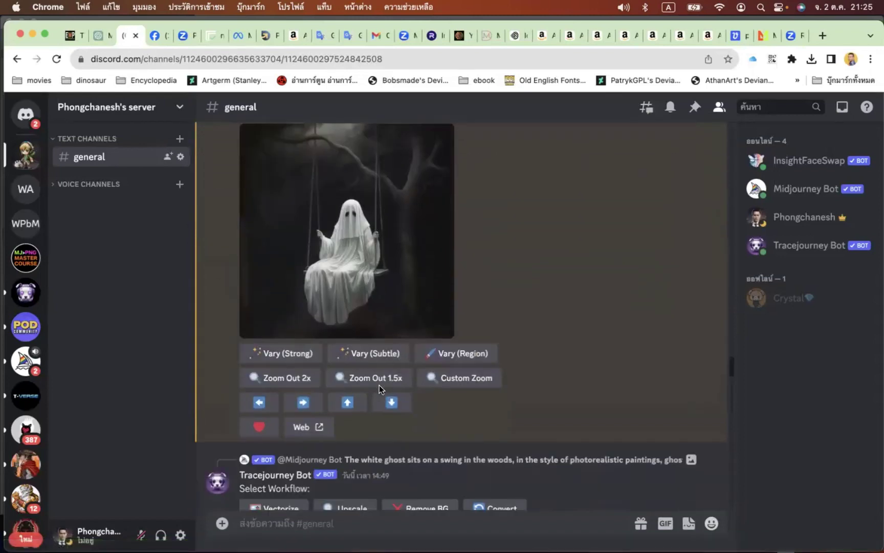
scroll(379, 385, "up", 10)
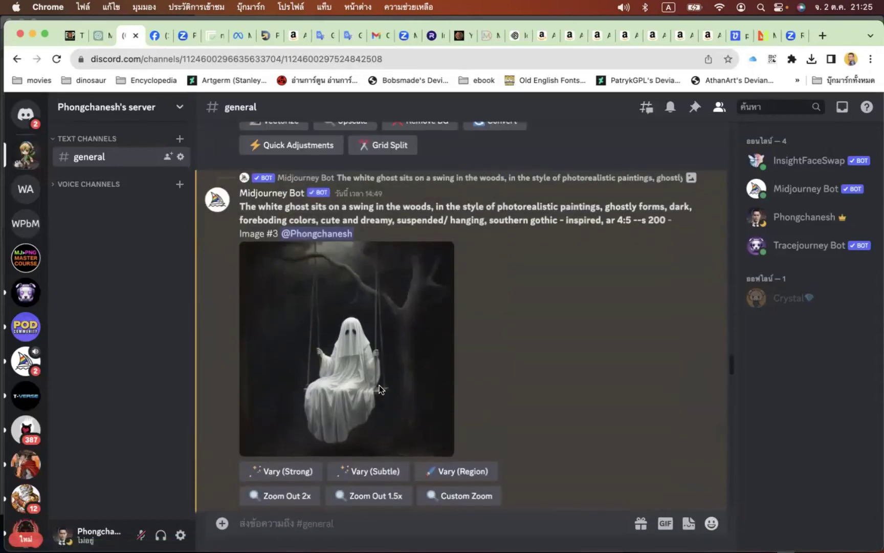
scroll(380, 385, "up", 5)
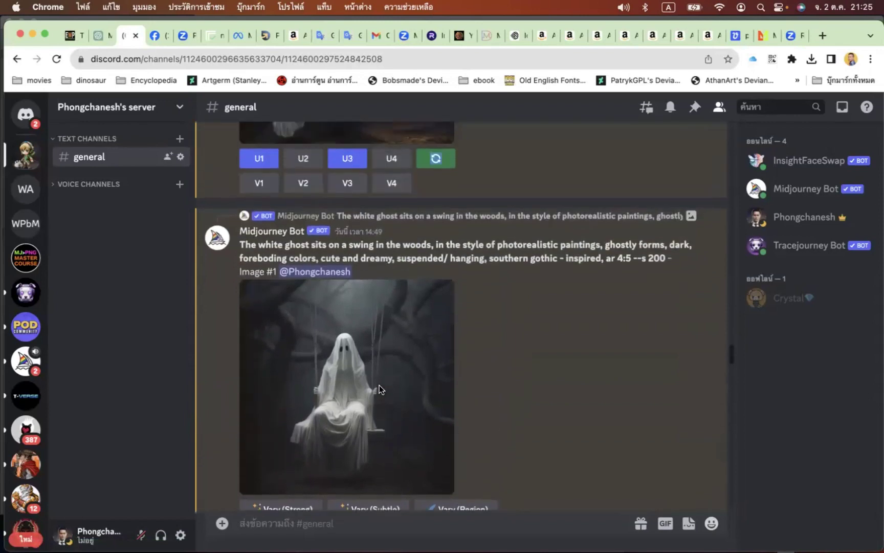
scroll(379, 385, "down", 5)
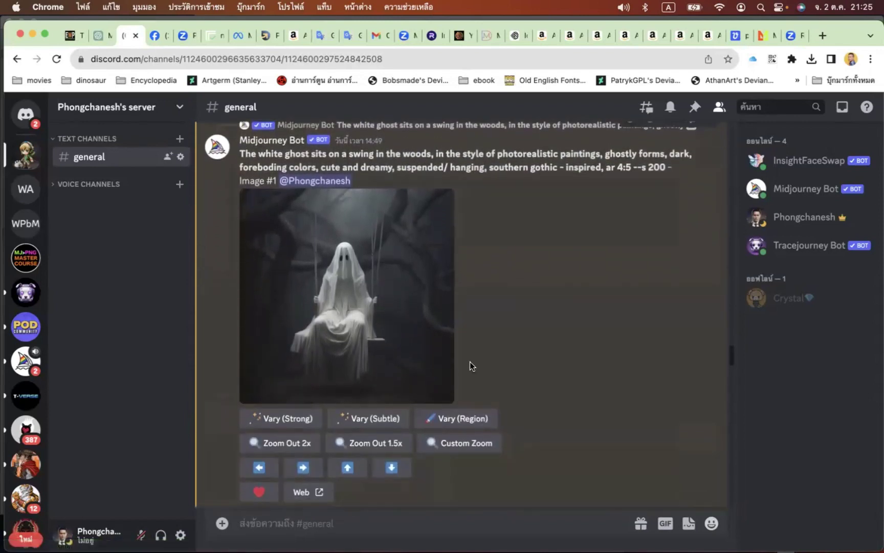
- Compare the four-image grid of the white ghost on a swing with its upscaled image #1
scroll(470, 362, "up", 7)
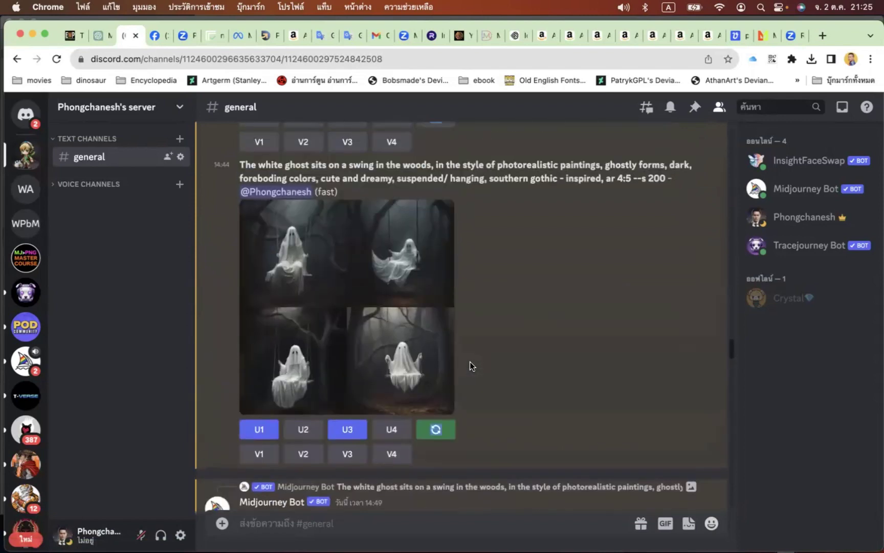
scroll(469, 361, "down", 5)
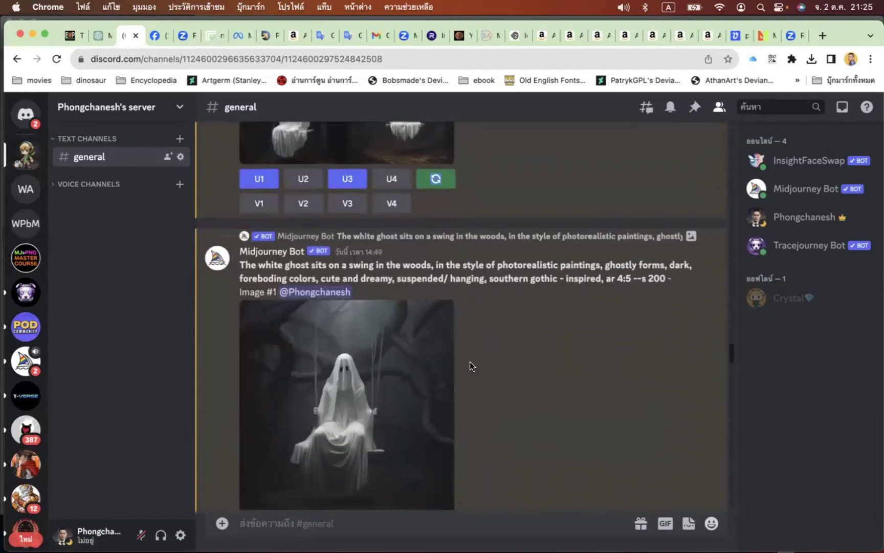
scroll(470, 362, "down", 1)
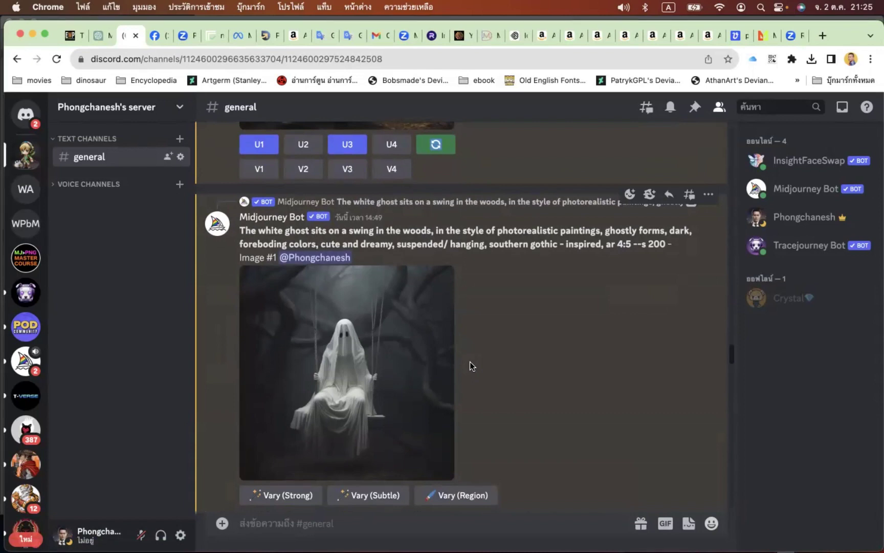
- Examine the sakura woods and cute bears seamless pattern prompts, with their image grids and upscaled images
scroll(419, 357, "down", 10)
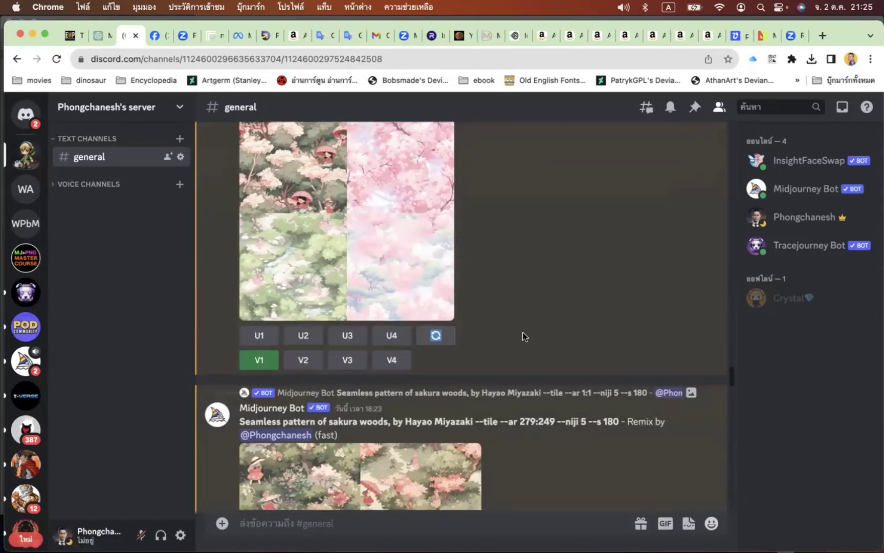
scroll(524, 336, "up", 2)
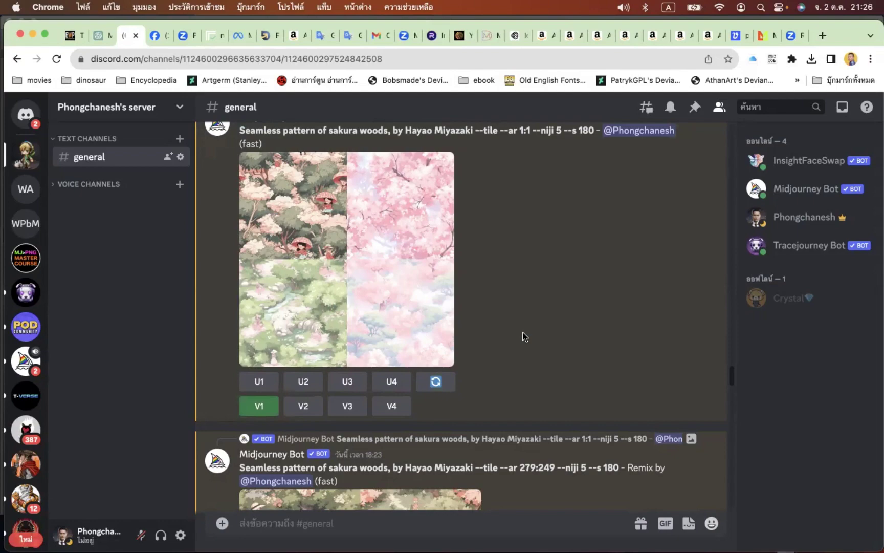
scroll(523, 336, "down", 15)
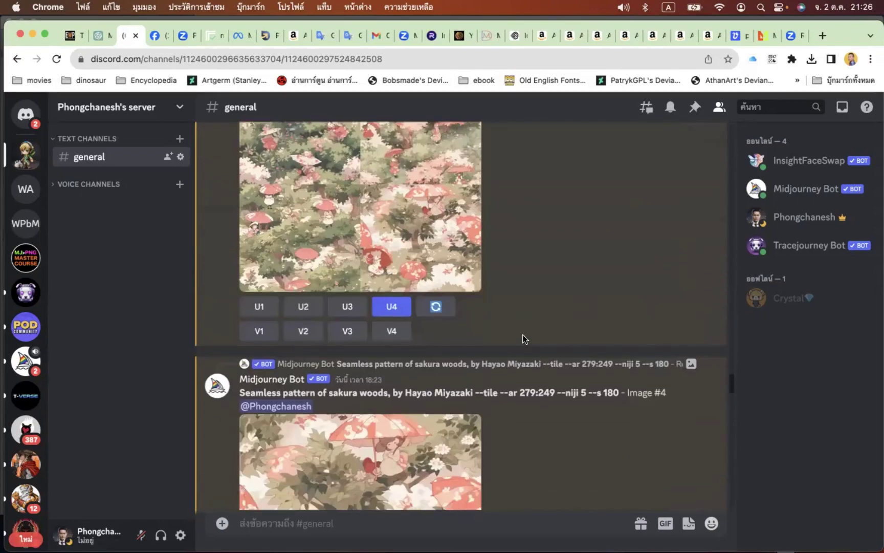
scroll(522, 338, "down", 12)
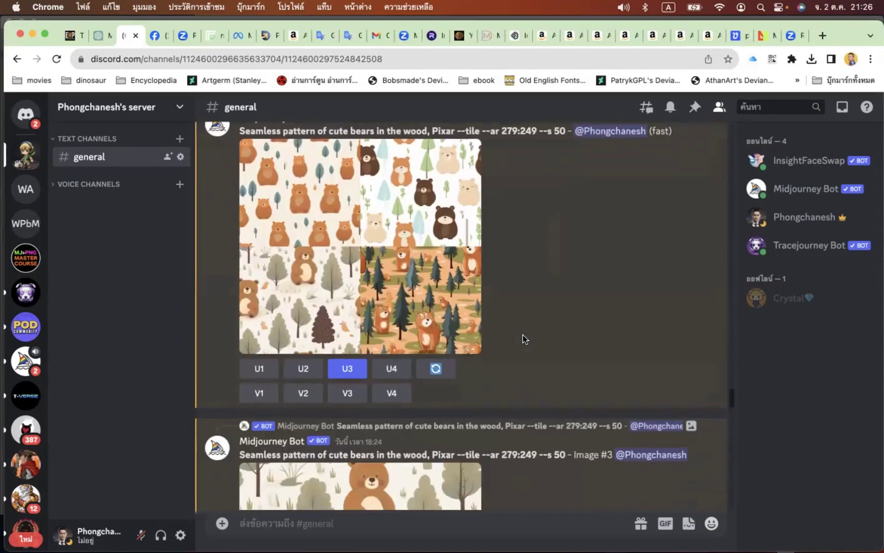
scroll(523, 338, "down", 6)
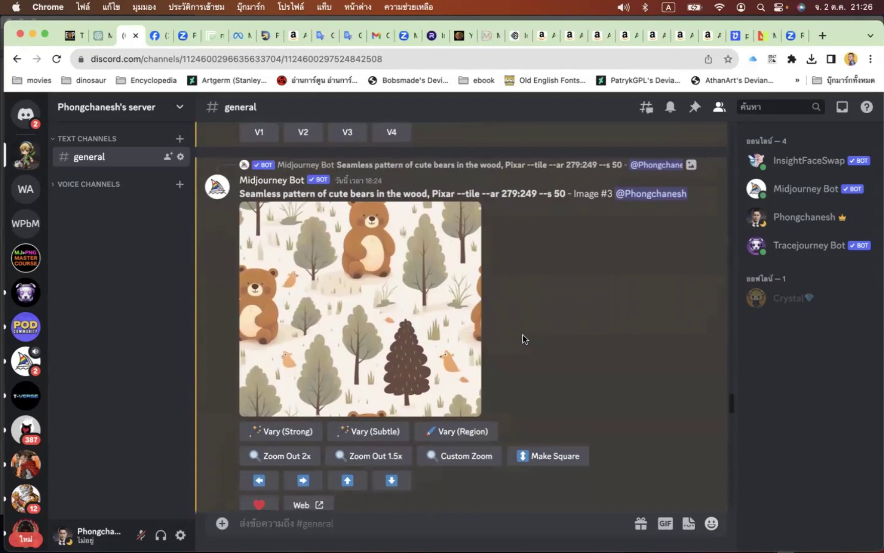
- Search Google for "etsy" in a new browser tab and open the Etsy website
left_click(823, 36)
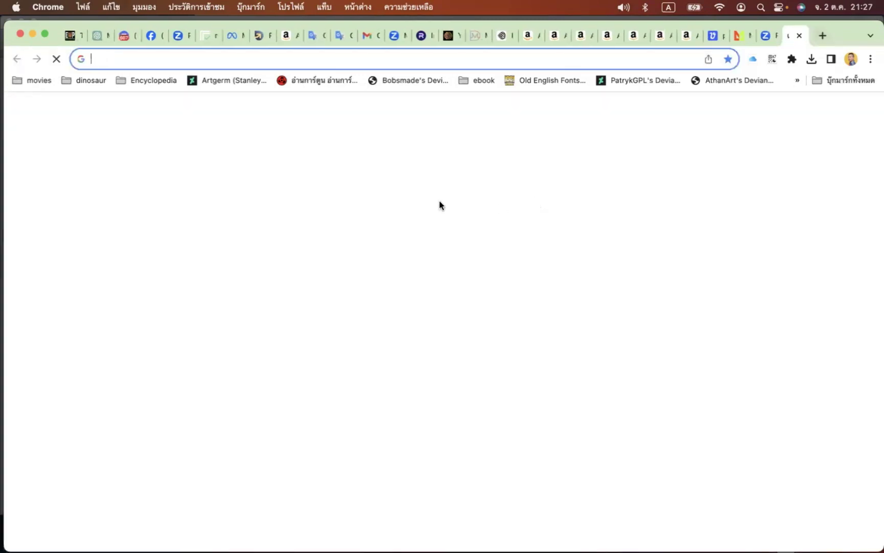
left_click(399, 298)
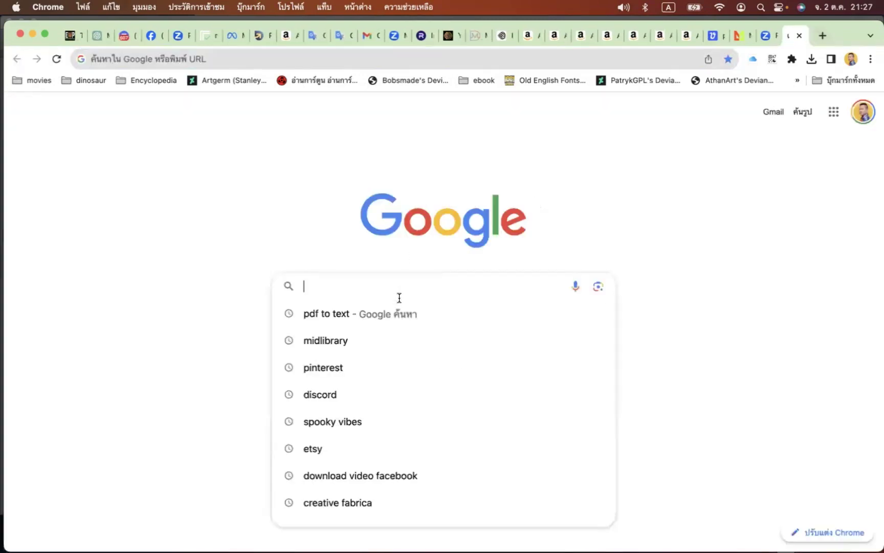
type("etsy")
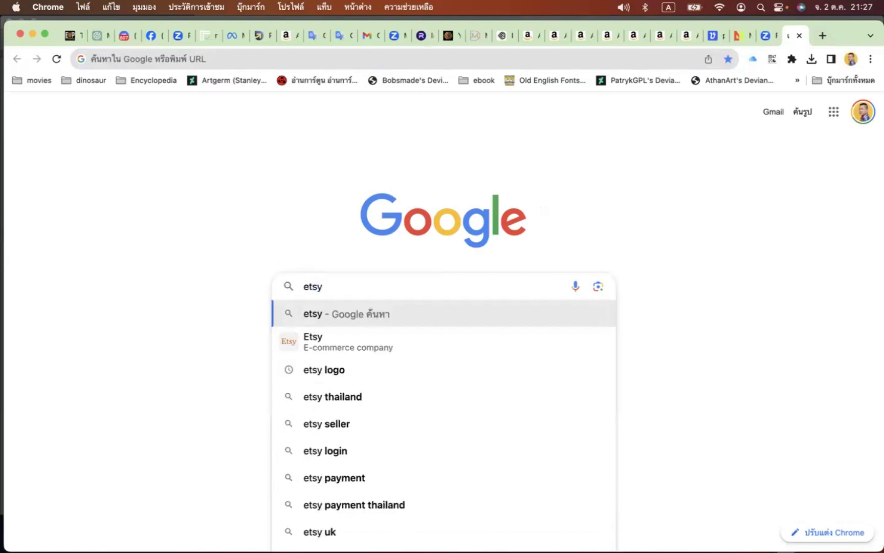
key("Return")
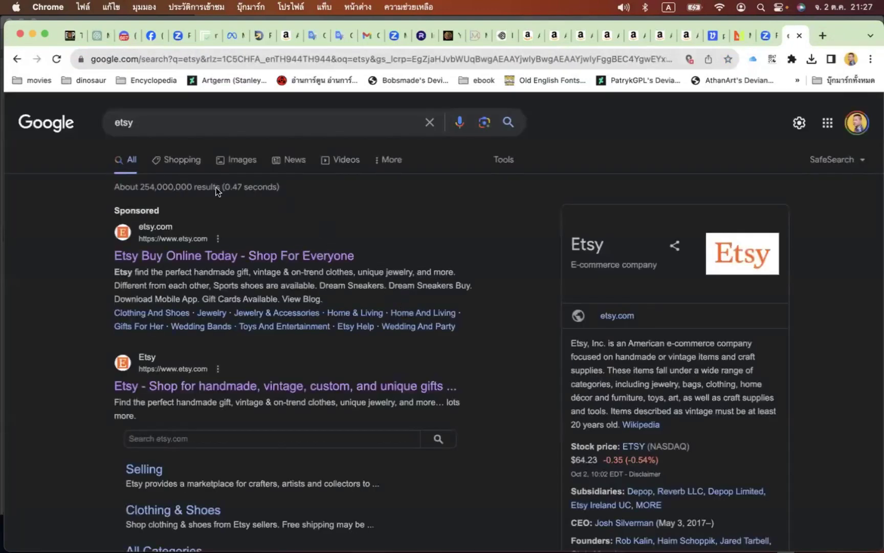
left_click(195, 258)
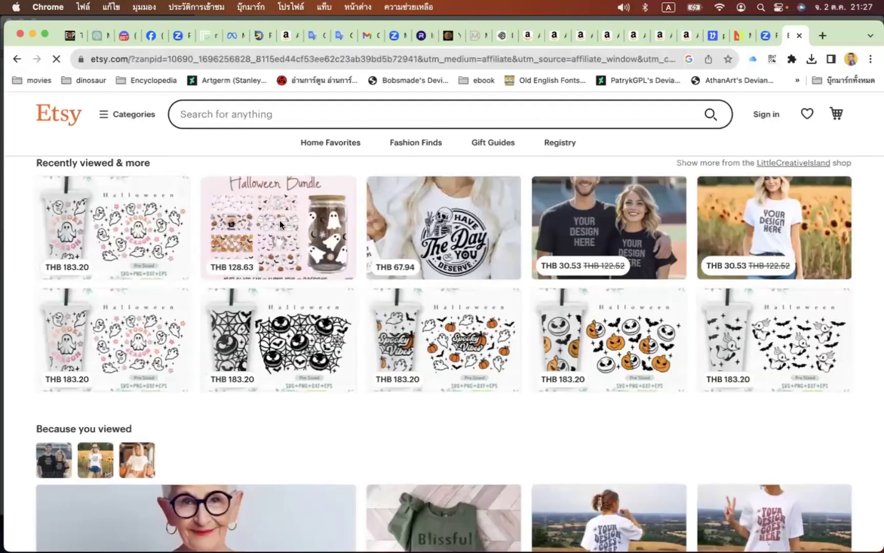
- Search Etsy for "tumbler wrap" and browse the tumbler designs in the results
left_click(273, 119)
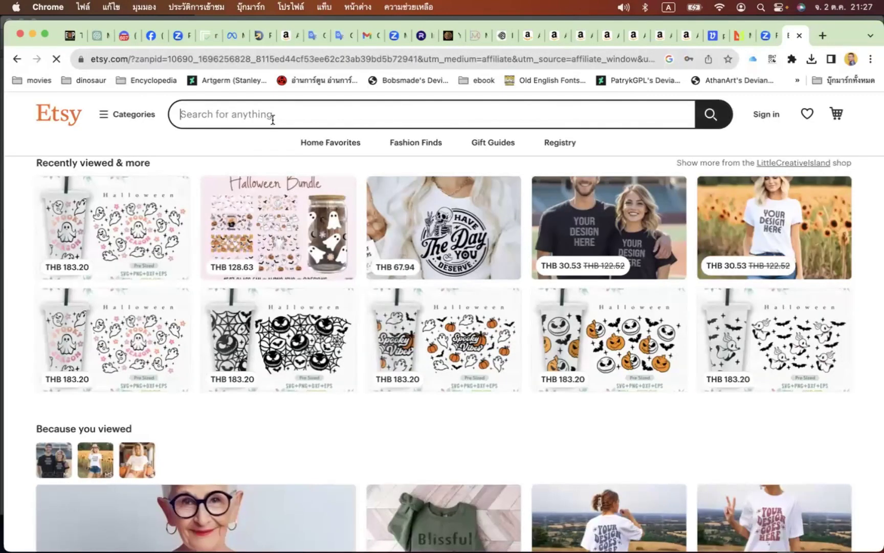
type("tumb")
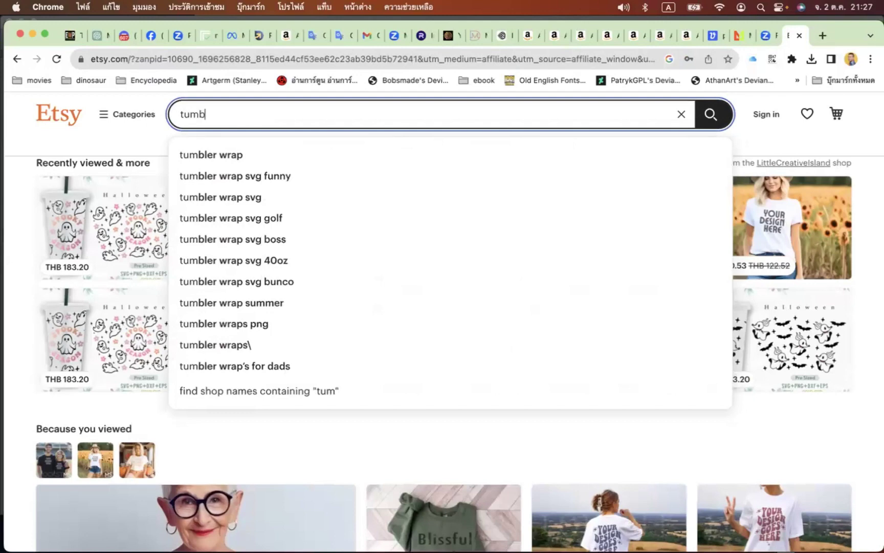
left_click(221, 154)
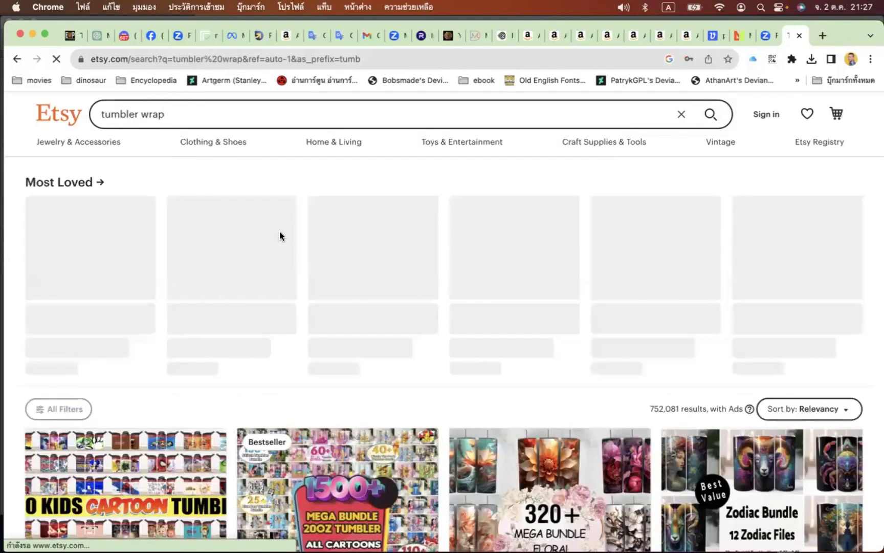
scroll(351, 325, "down", 5)
scroll(351, 323, "down", 9)
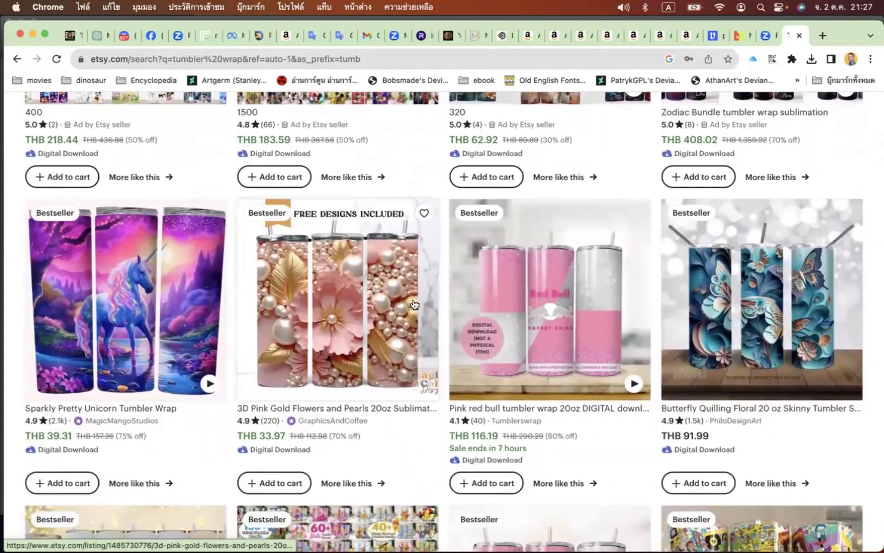
scroll(396, 307, "down", 8)
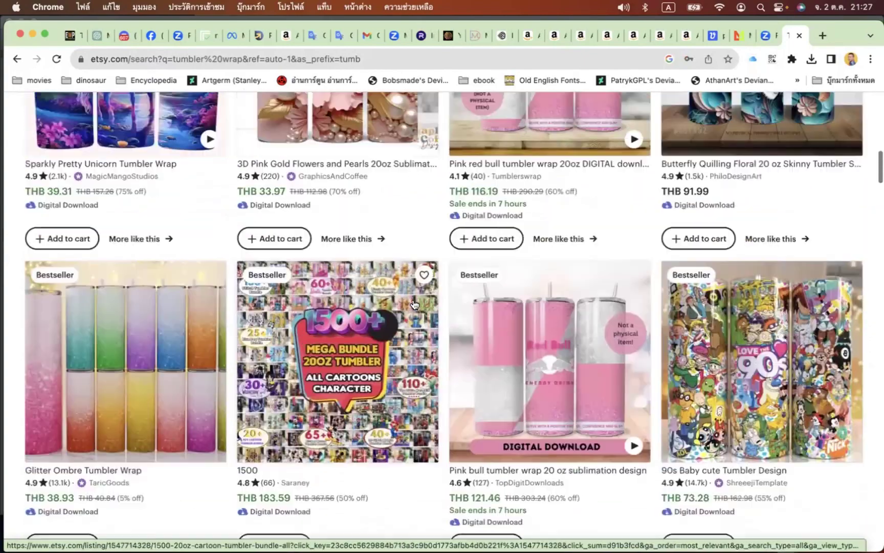
scroll(414, 304, "up", 12)
scroll(414, 304, "up", 11)
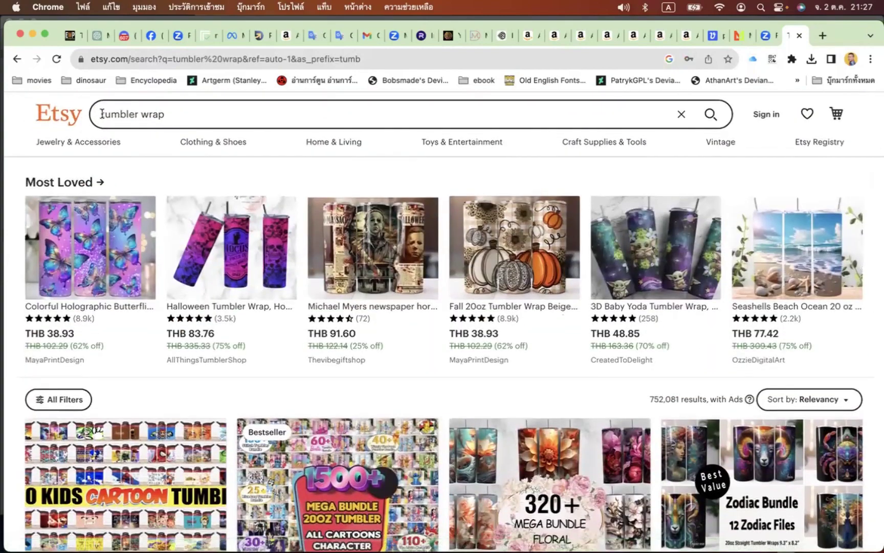
left_click(167, 113)
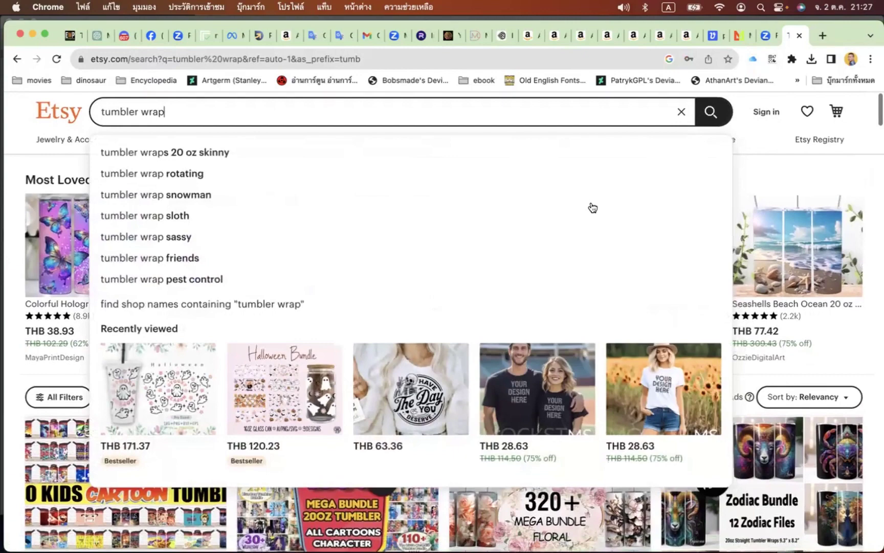
left_click(876, 201)
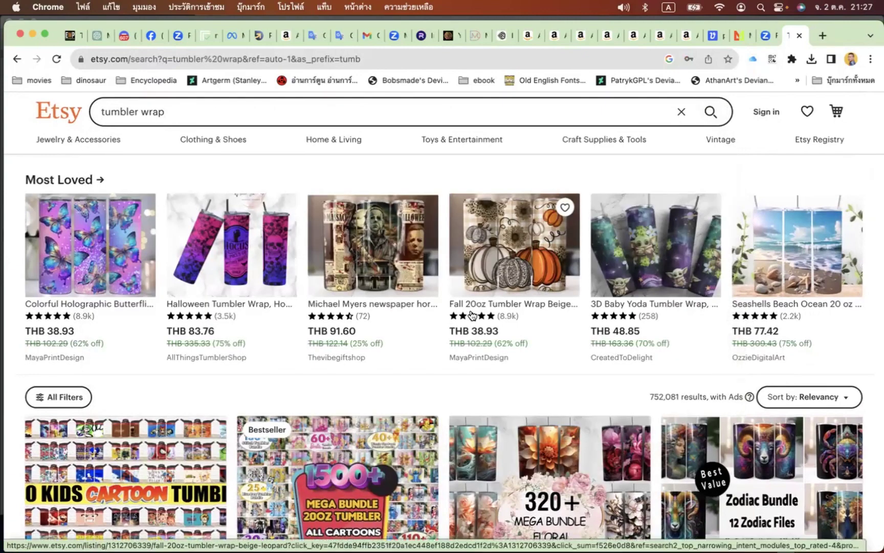
- Open the 3D Pink Gold Flowers and Pearls tumbler listing, view its flat artwork image, and close the listing
scroll(471, 315, "down", 10)
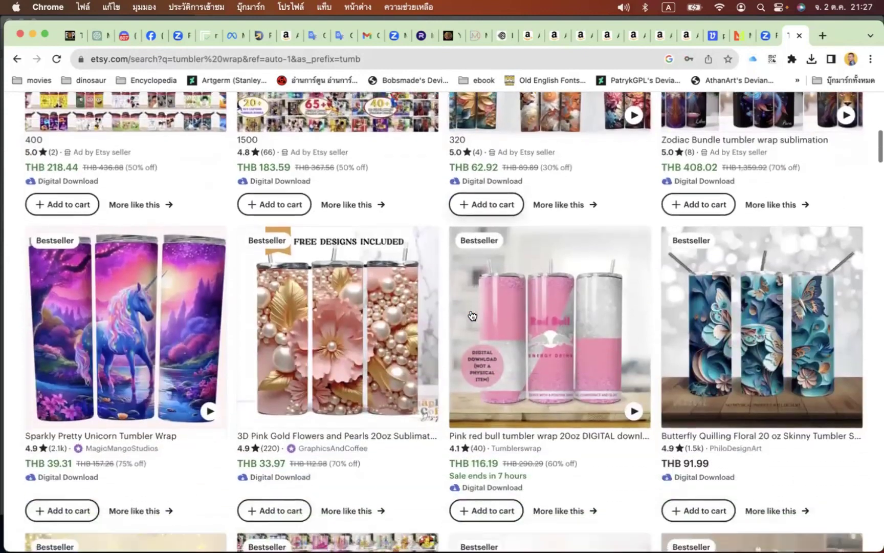
scroll(472, 315, "down", 2)
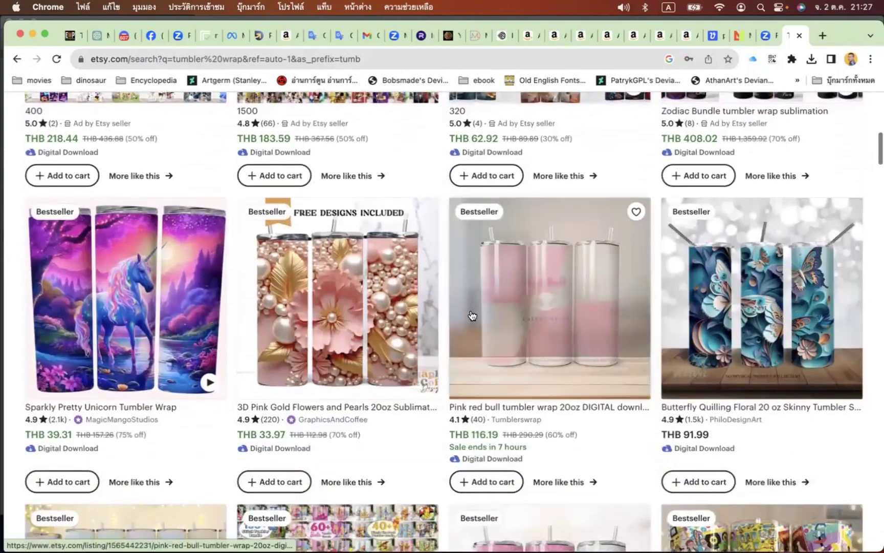
left_click(331, 295)
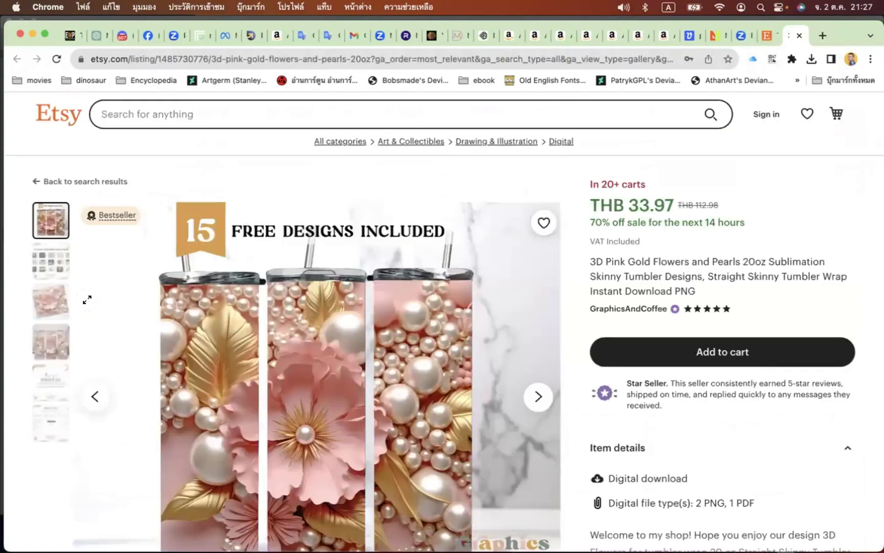
scroll(85, 300, "down", 2)
left_click(52, 245)
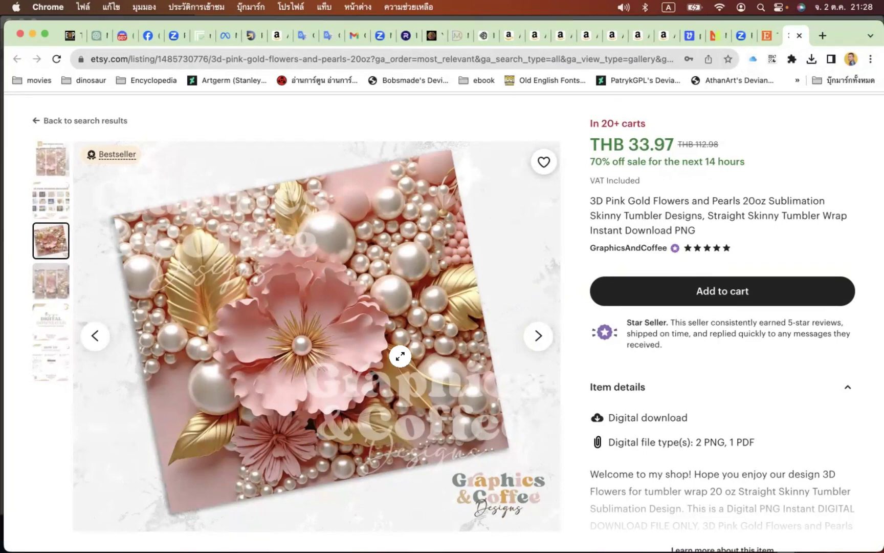
left_click(799, 36)
- Open the Sparkly Pretty Unicorn Tumbler Wrap listing, view its rotating tumbler video, and return to Discord
scroll(188, 262, "down", 2)
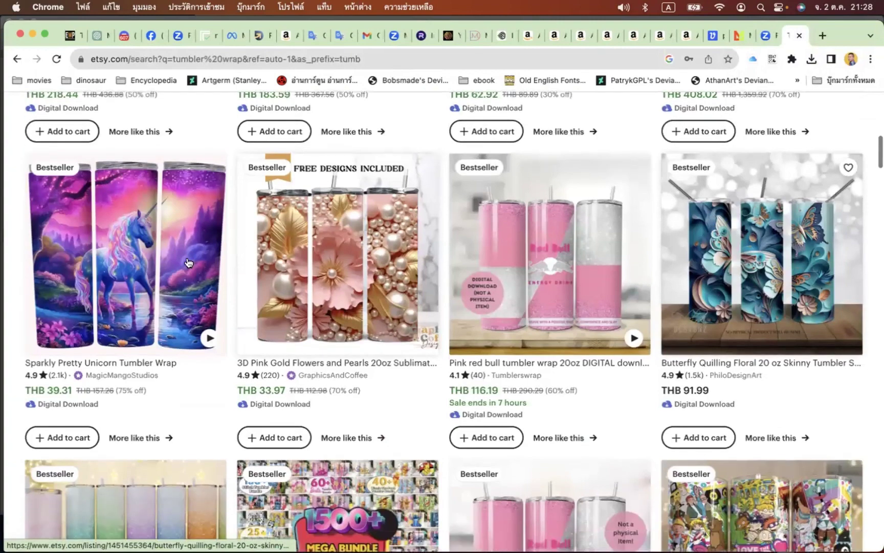
left_click(128, 255)
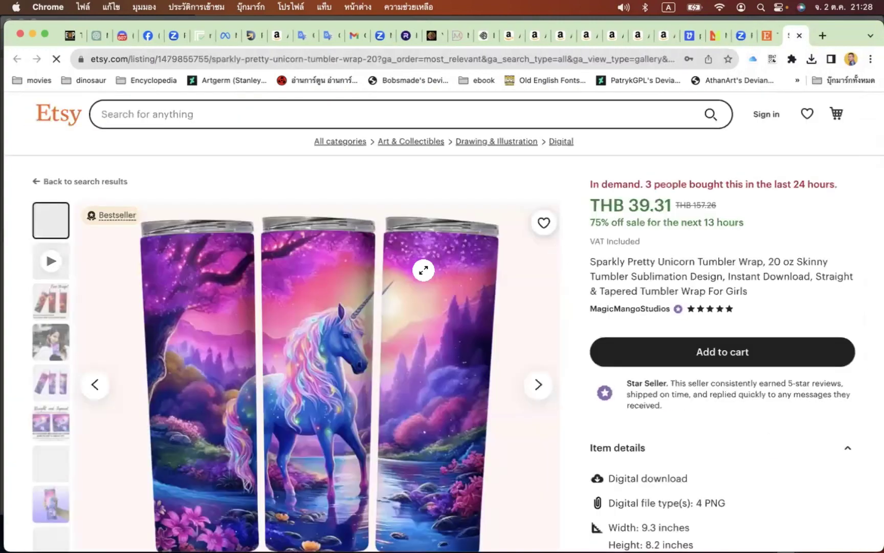
scroll(424, 270, "down", 2)
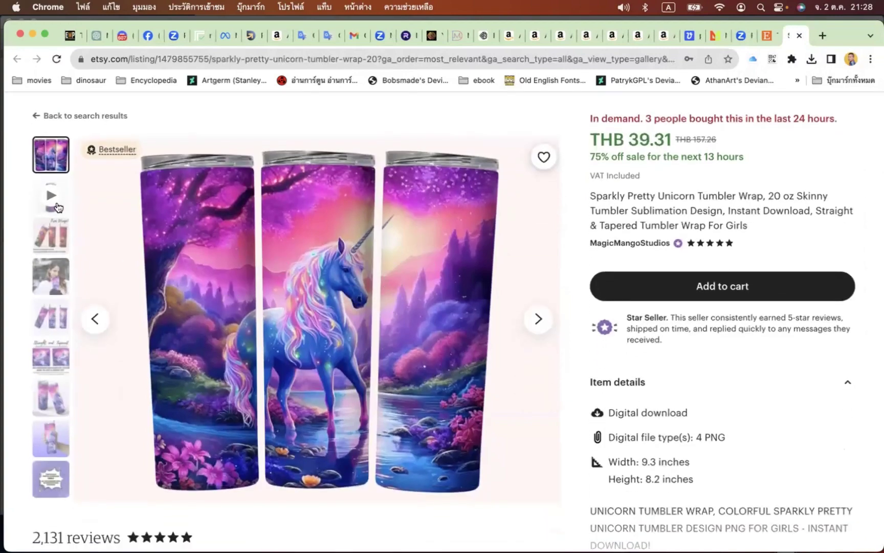
left_click(48, 194)
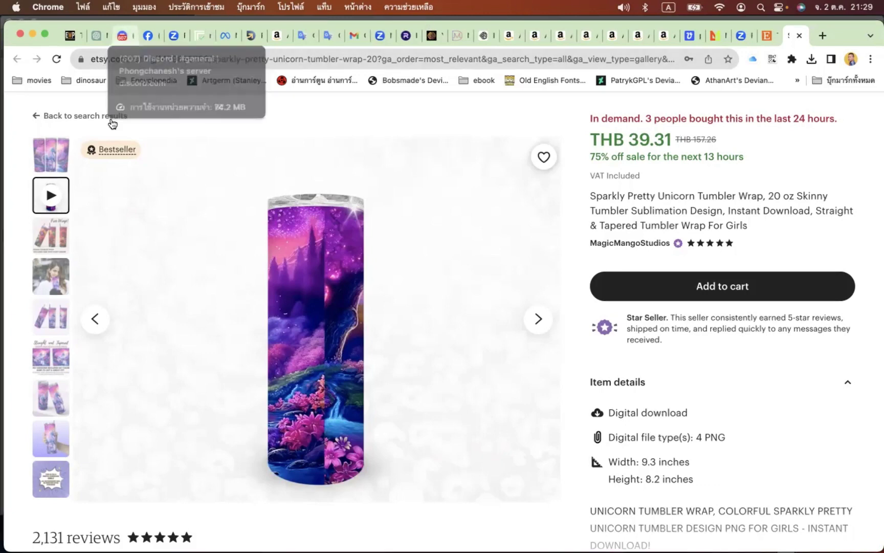
left_click(116, 36)
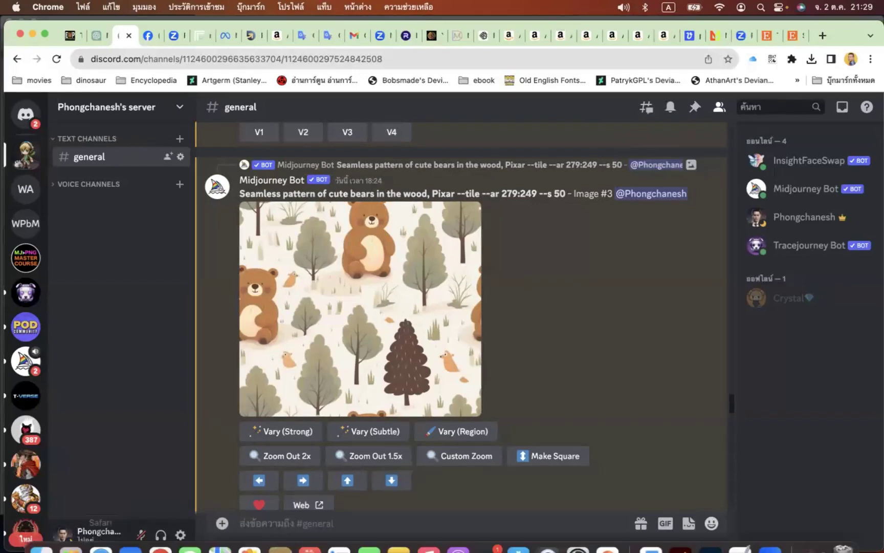
- Open the cute Halloween pumpkins seamless pattern PNG from the Downloads folder in Adobe Photoshop 2024
left_click(45, 537)
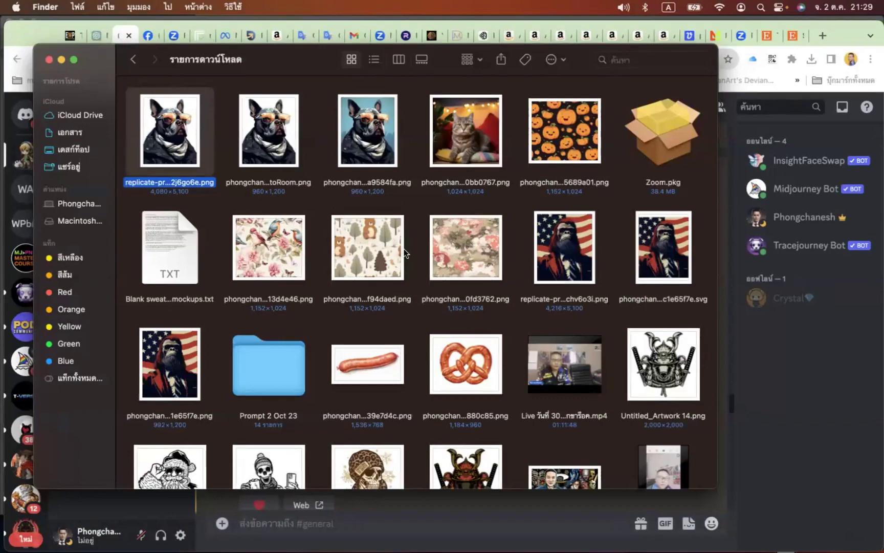
left_click(360, 258)
right_click(361, 257)
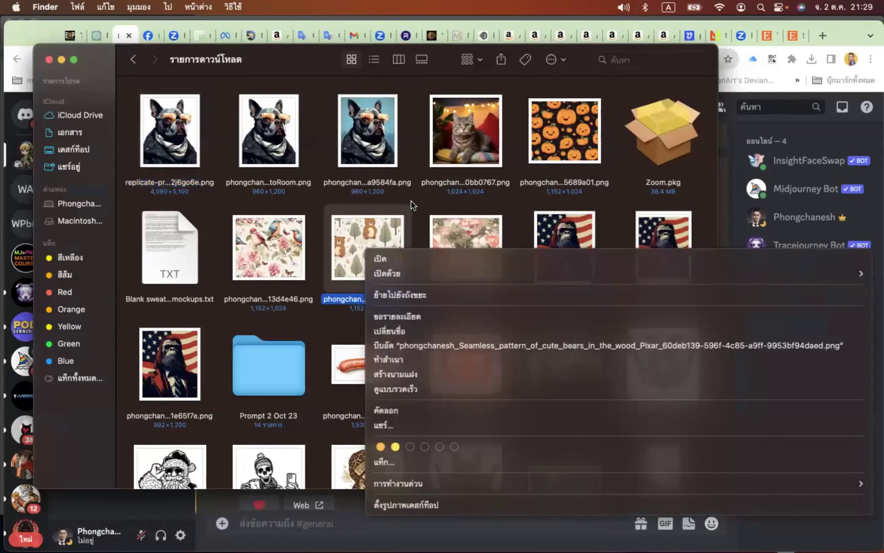
left_click(539, 142)
right_click(539, 142)
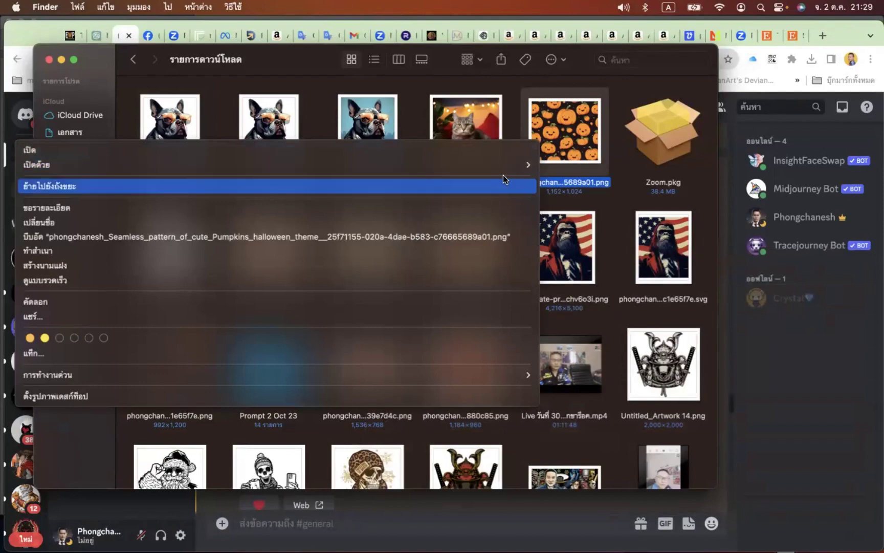
mouse_move(519, 166)
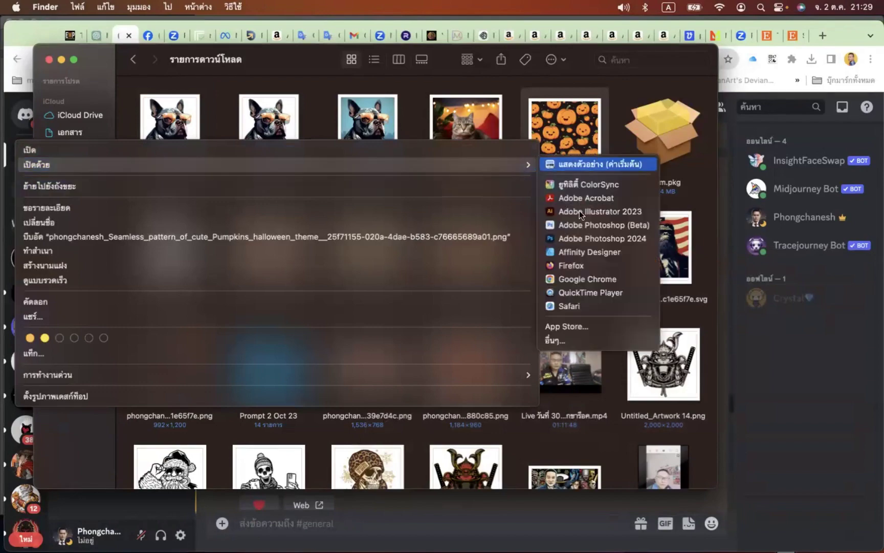
left_click(580, 238)
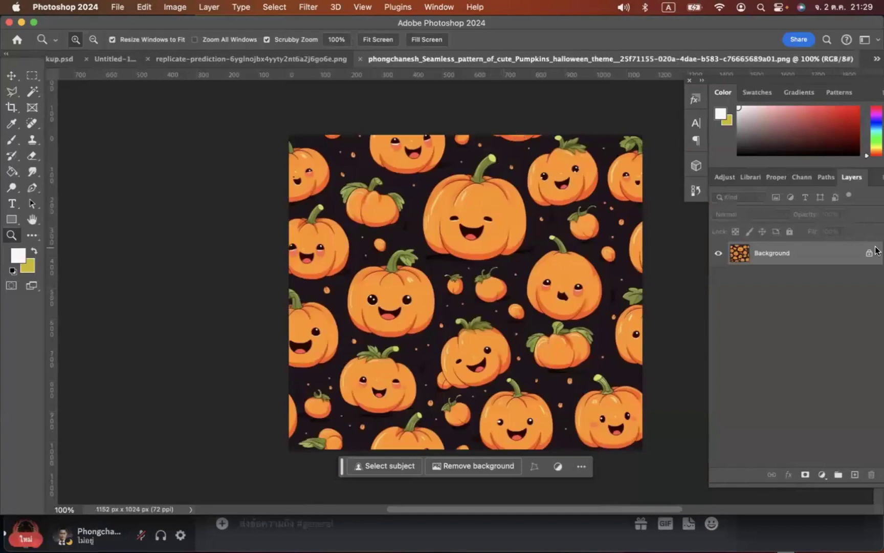
- Unlock the pumpkin pattern's background layer and switch to the Untitled-1 document containing the Spooky Vibes text
left_click(869, 253)
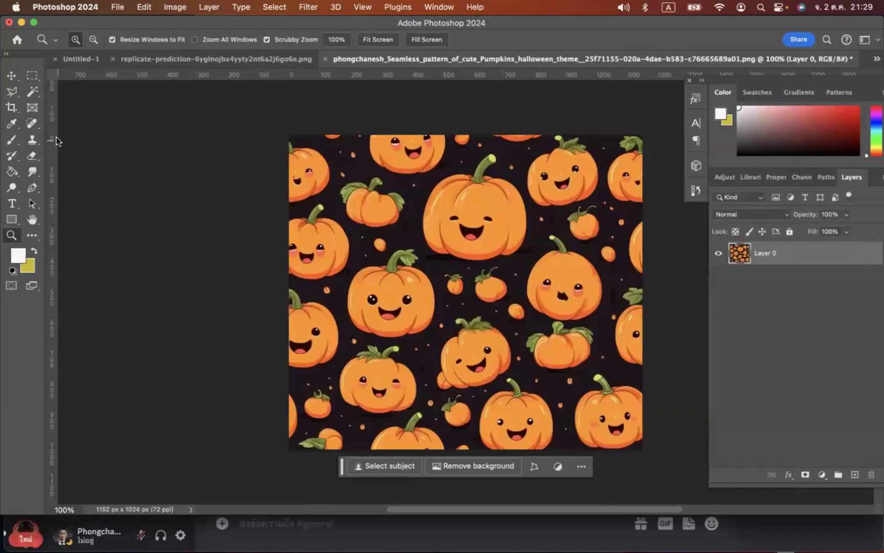
left_click(9, 76)
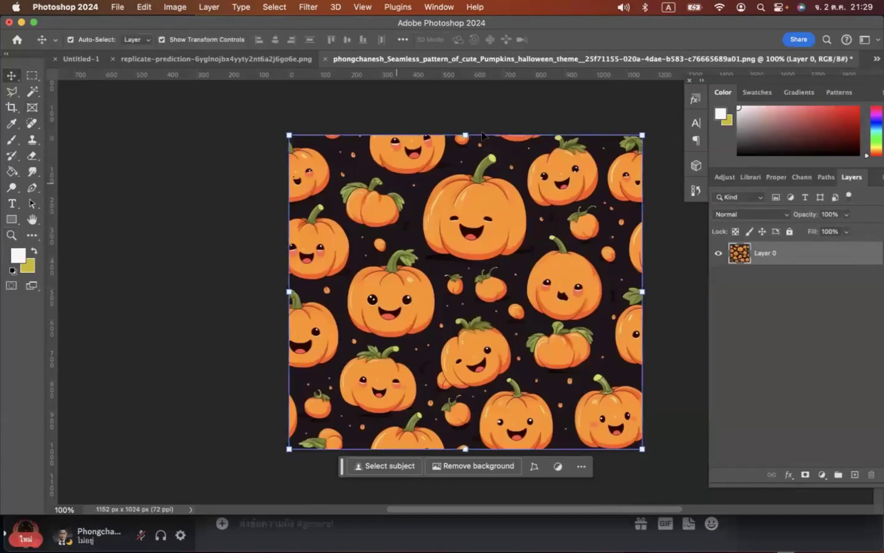
left_click(263, 61)
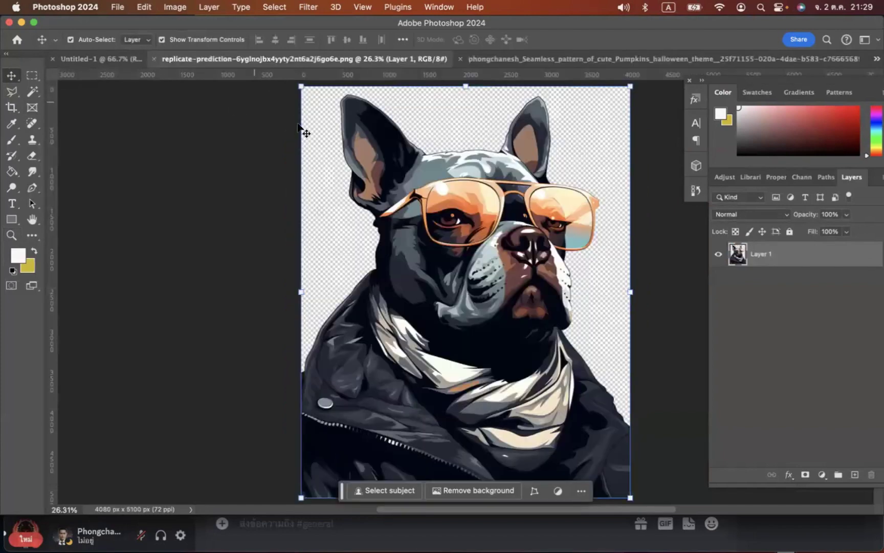
left_click(106, 58)
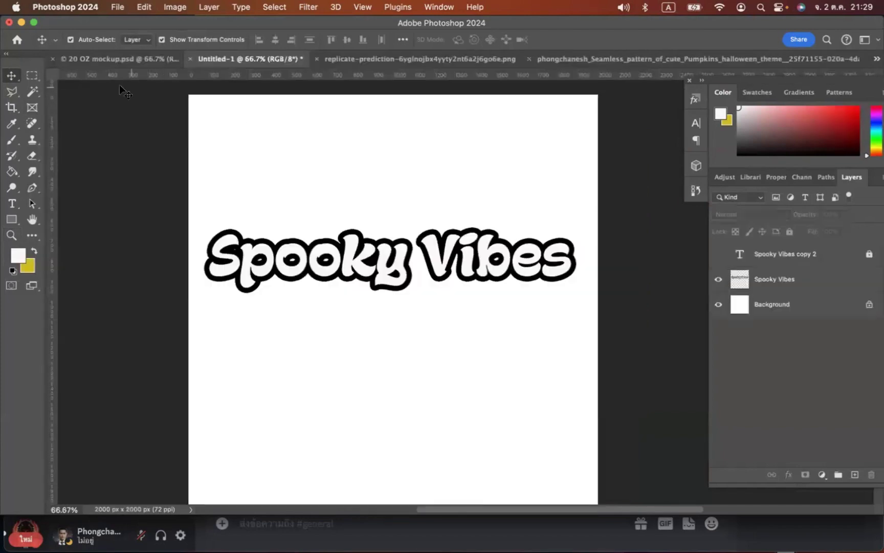
- Add a new layer above the Background in Untitled-1 and paste the pumpkin pattern beneath the Spooky Vibes text
scroll(144, 93, "left", 5)
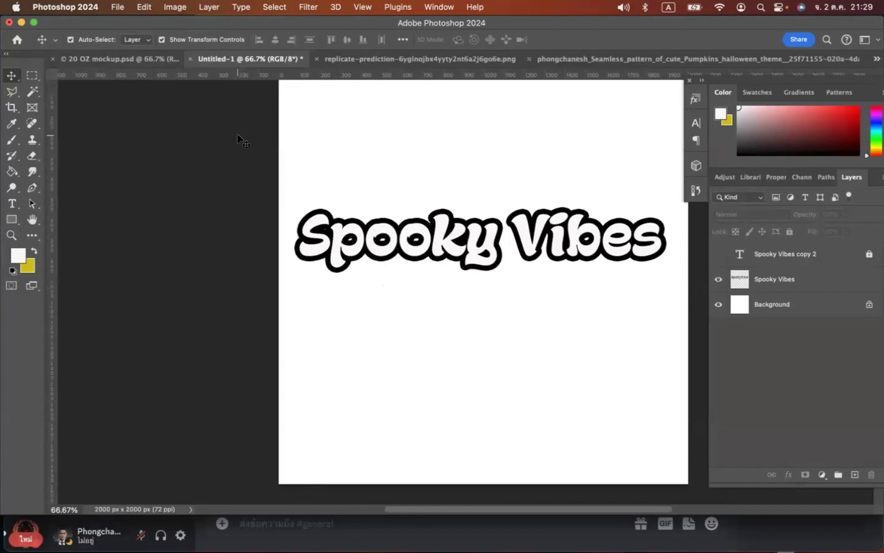
key("super+minus")
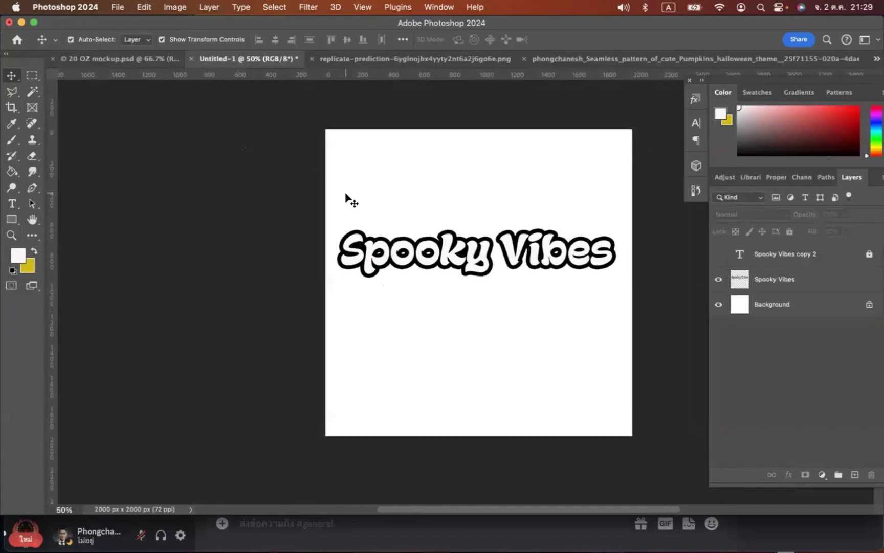
scroll(346, 195, "right", 5)
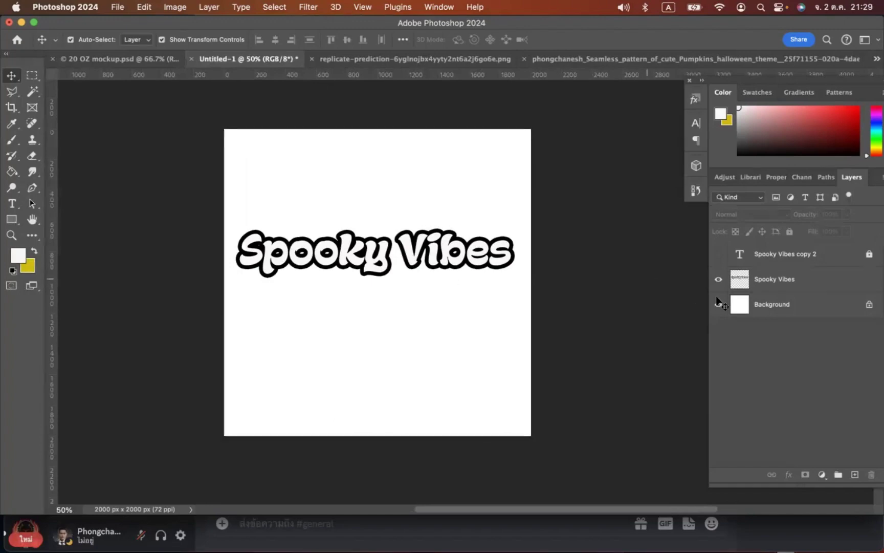
left_click(783, 305)
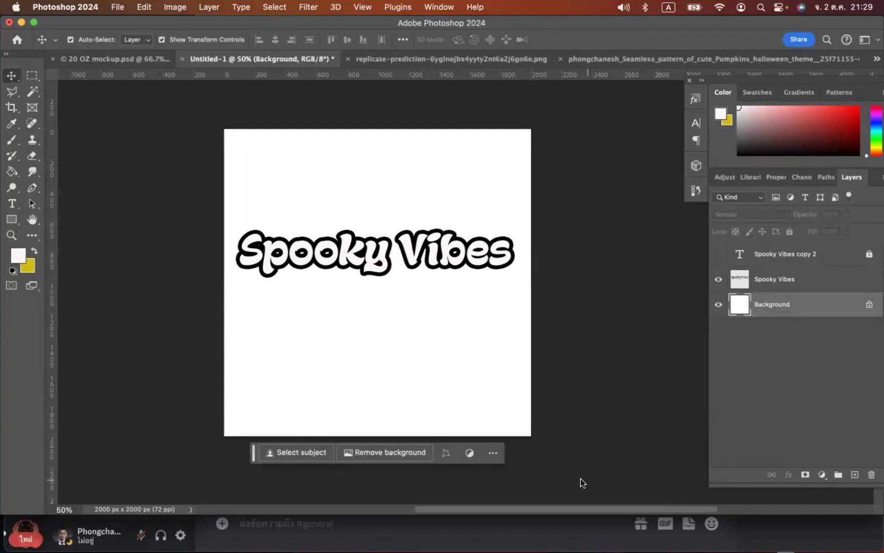
left_click(855, 475)
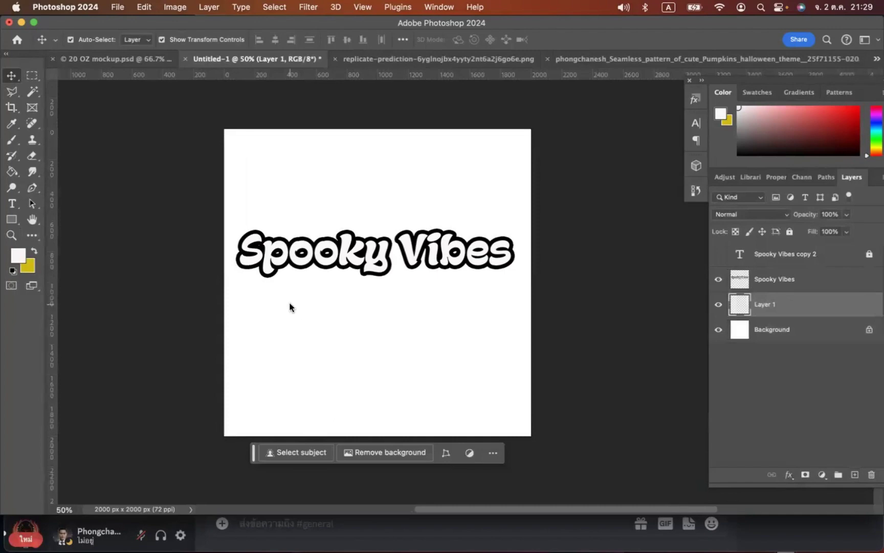
key("super+v")
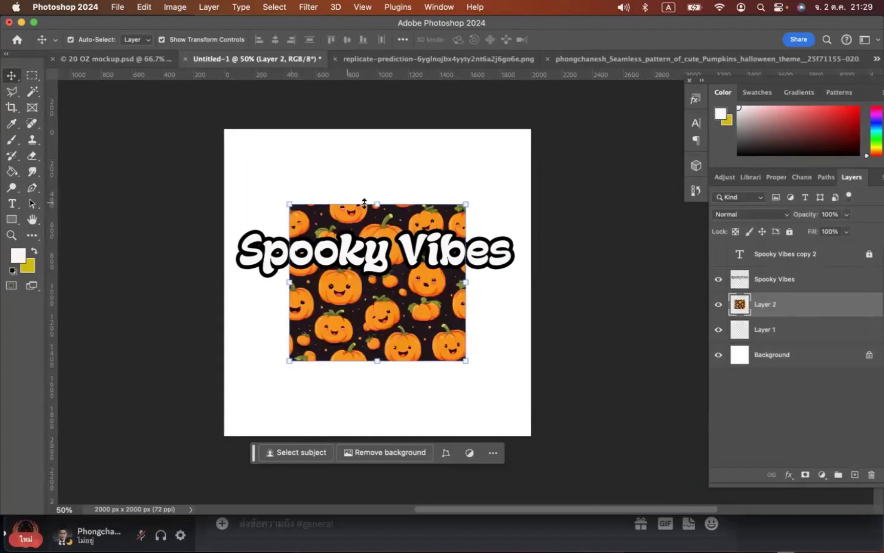
- Try to scale the pasted pumpkin pattern to about 173.61% so that it spans the full canvas width
key("super+t")
left_click_drag(374, 199, 377, 130)
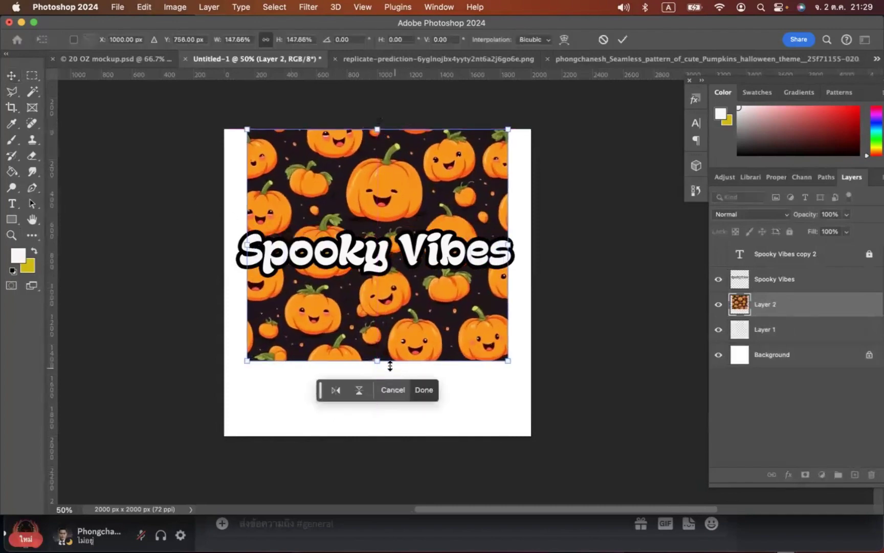
left_click_drag(378, 361, 378, 436)
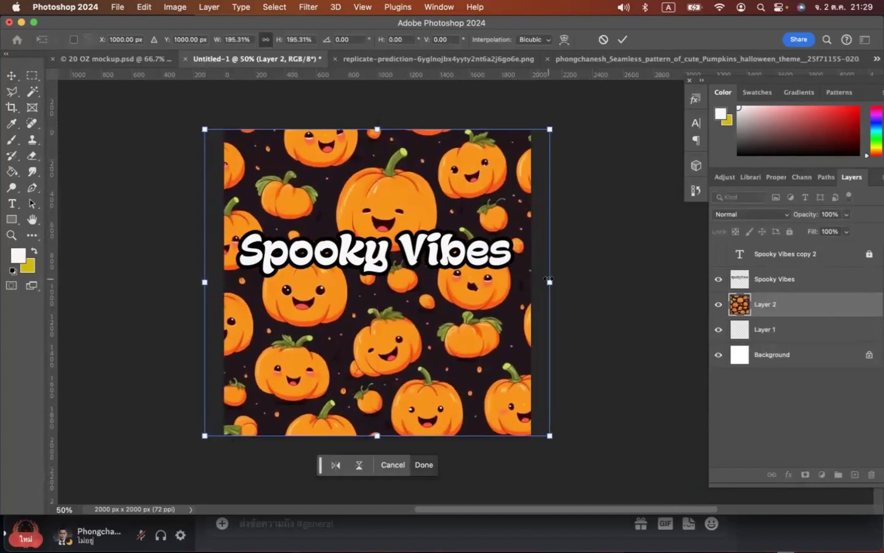
left_click_drag(549, 280, 531, 282)
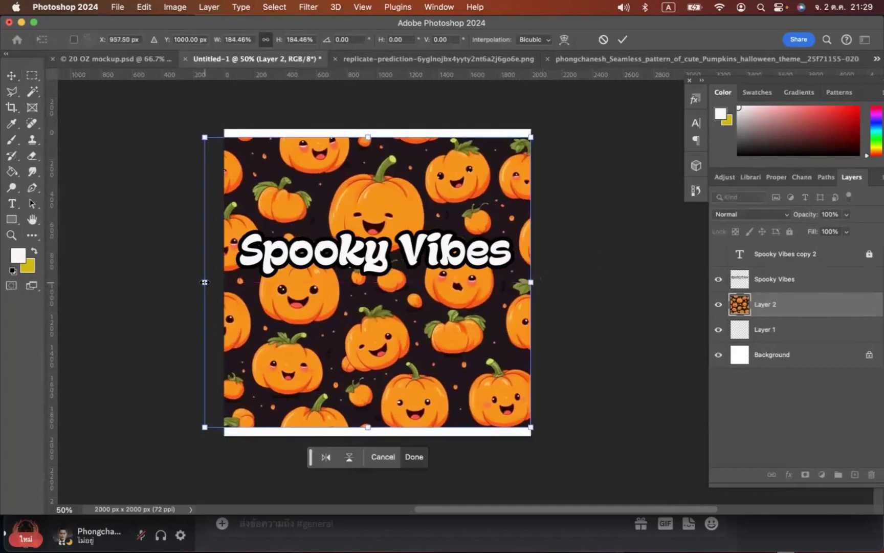
left_click_drag(205, 282, 225, 282)
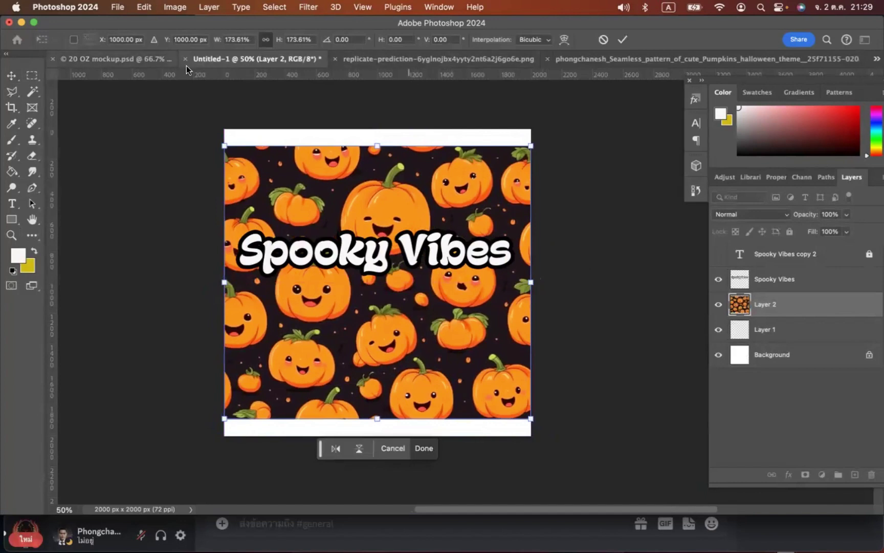
- Switch to 20 OZ mockup.psd and open the contents of the Middle Image smart object in the Middle group
left_click(131, 63)
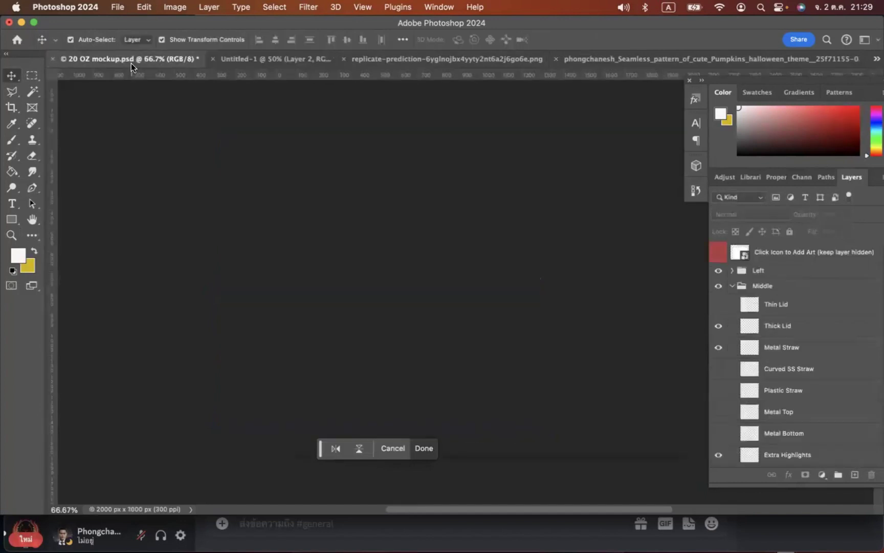
scroll(488, 206, "right", 3)
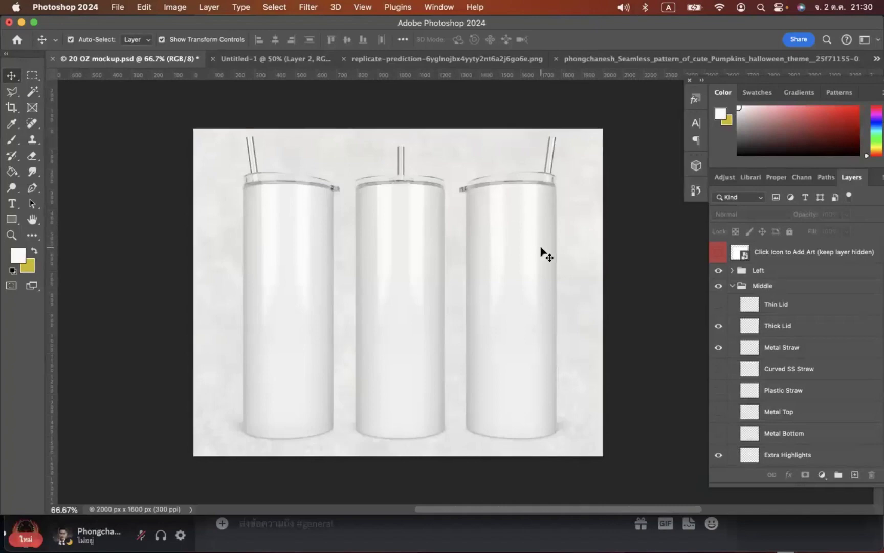
scroll(541, 251, "right", 3)
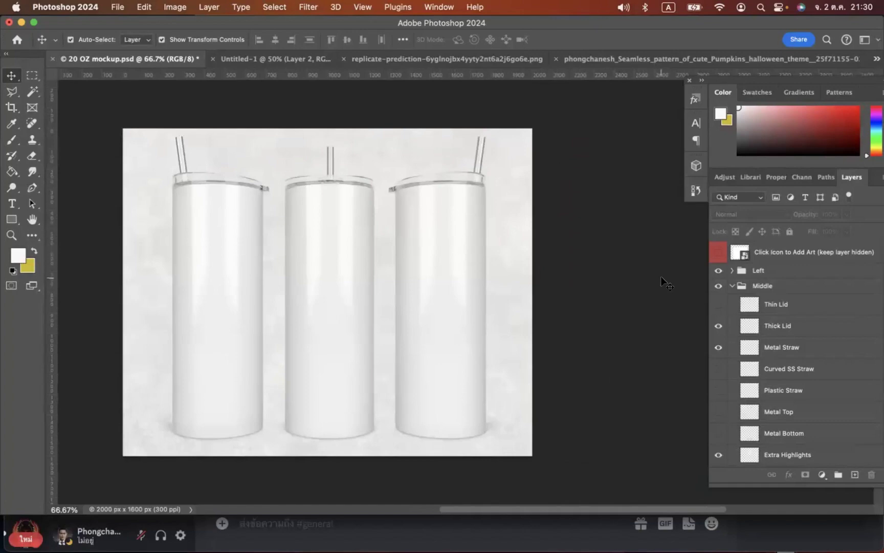
scroll(786, 366, "down", 3)
scroll(787, 364, "down", 3)
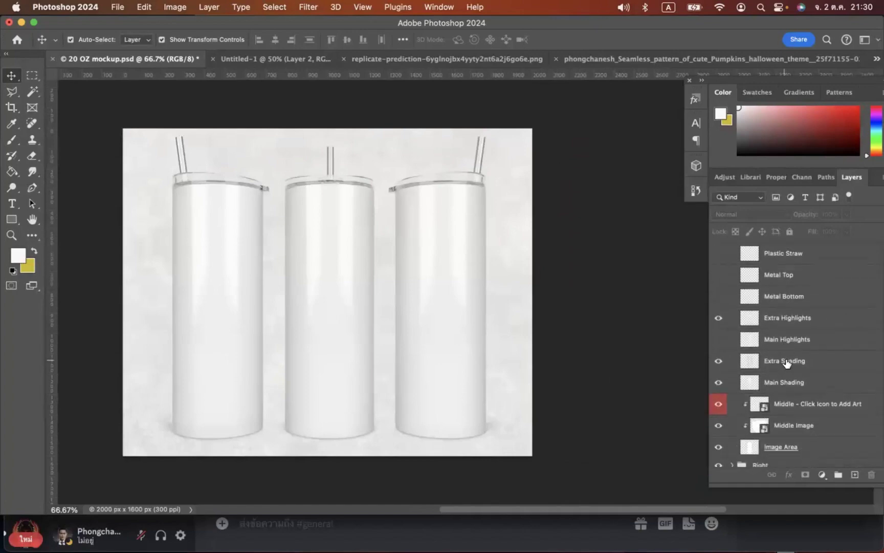
scroll(760, 364, "down", 3)
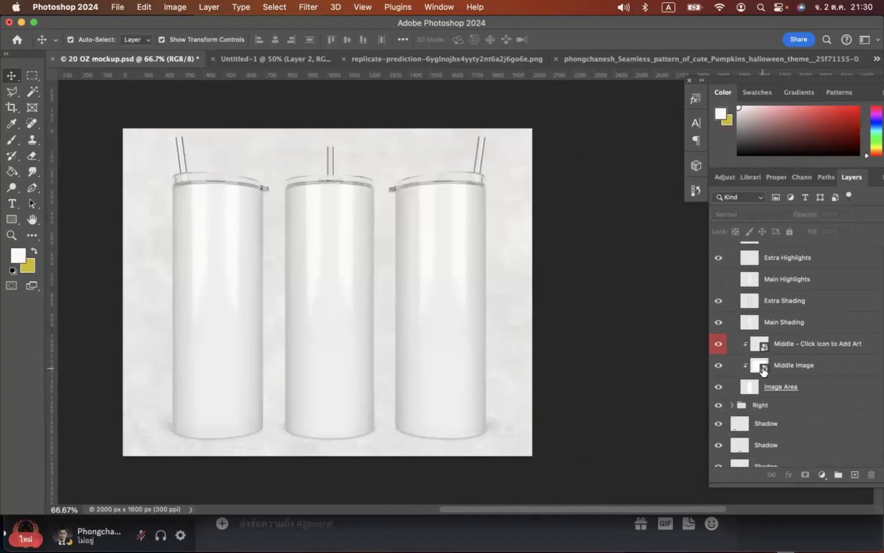
double_click(763, 367)
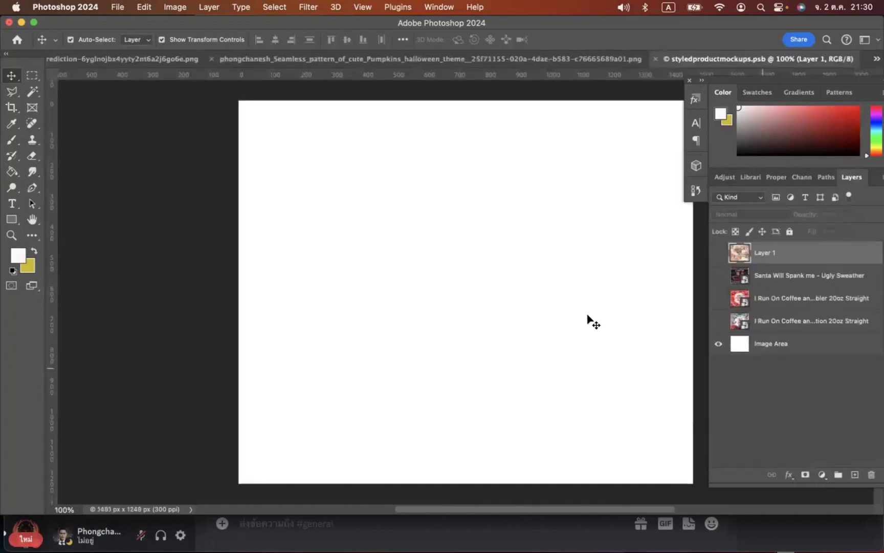
- Paste the pumpkin pattern into the smart object and scale it to 128.56% to span the full canvas width
scroll(590, 321, "right", 2)
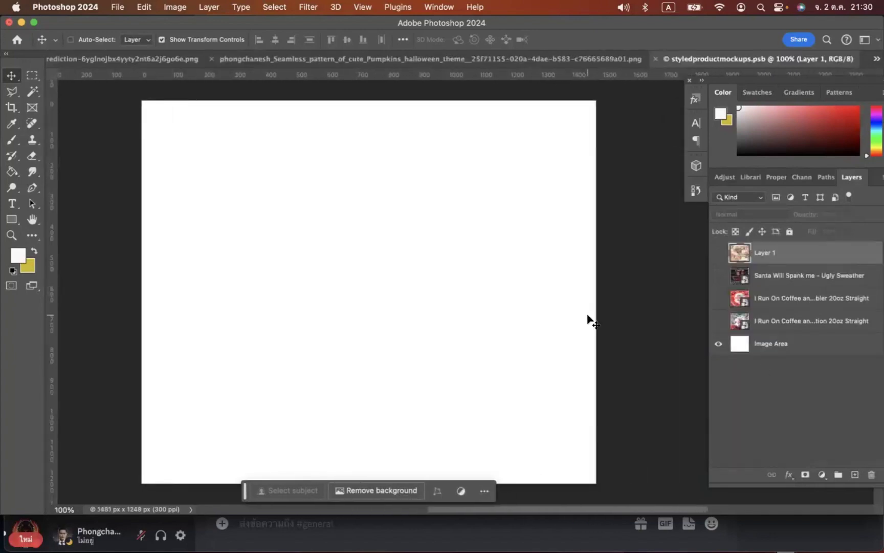
key("super+v")
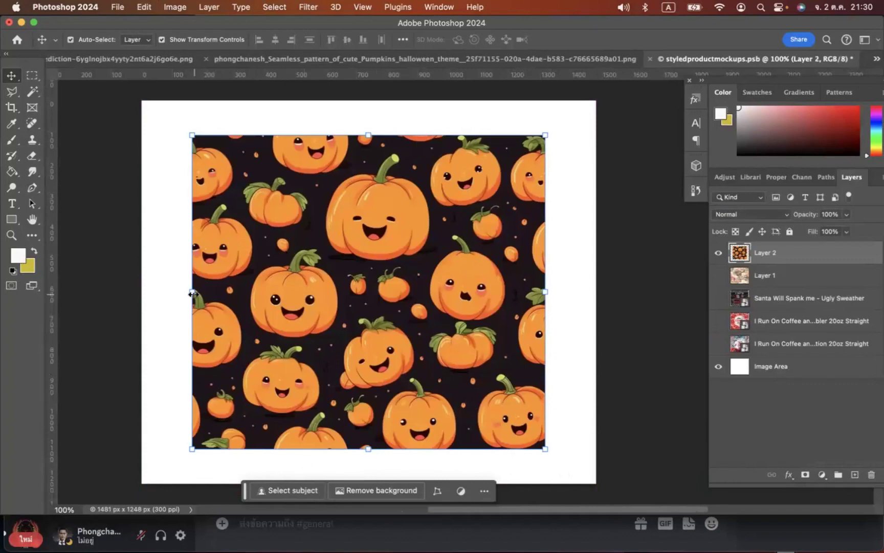
left_click_drag(192, 291, 142, 292)
left_click_drag(545, 292, 596, 291)
scroll(682, 274, "down", 2)
scroll(681, 273, "left", 2)
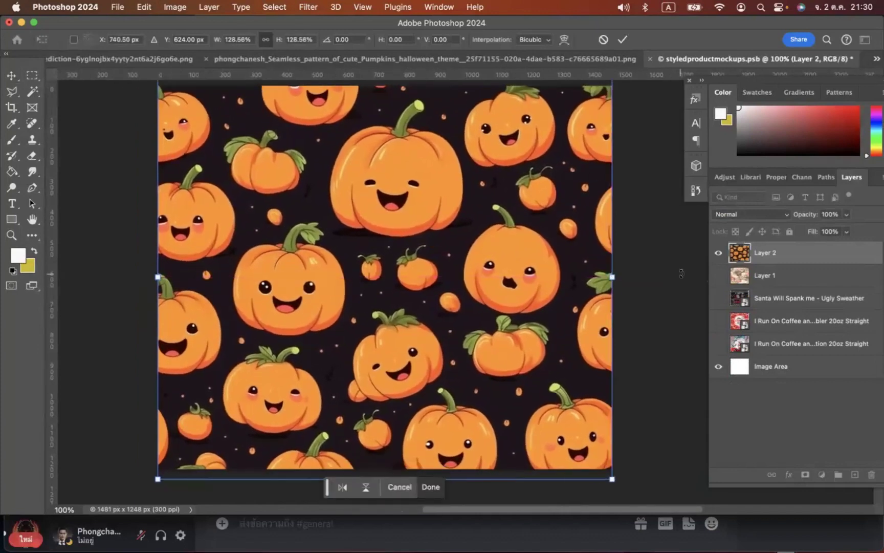
scroll(681, 274, "up", 3)
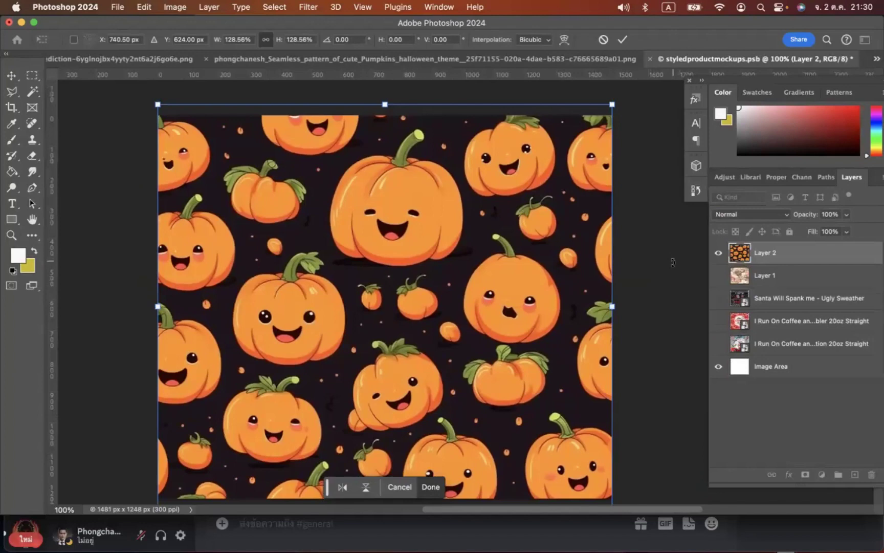
scroll(671, 262, "left", 4)
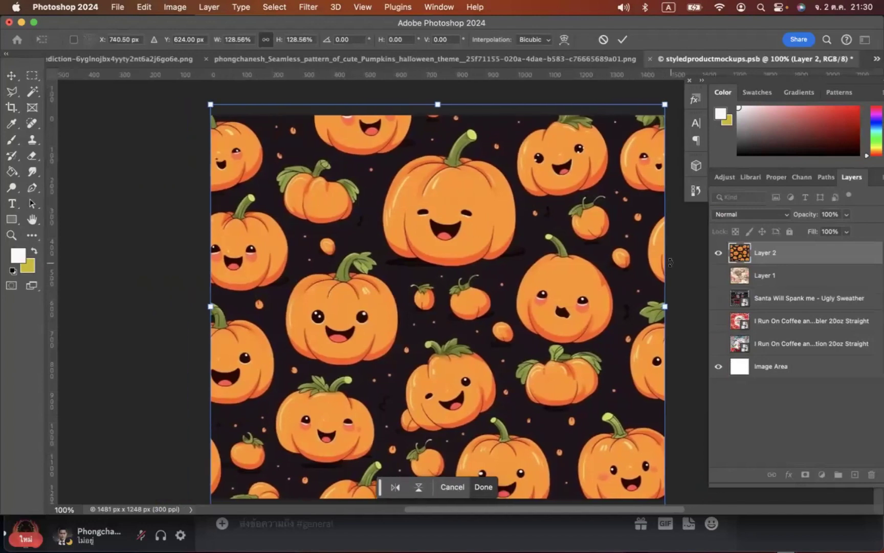
scroll(665, 272, "right", 1)
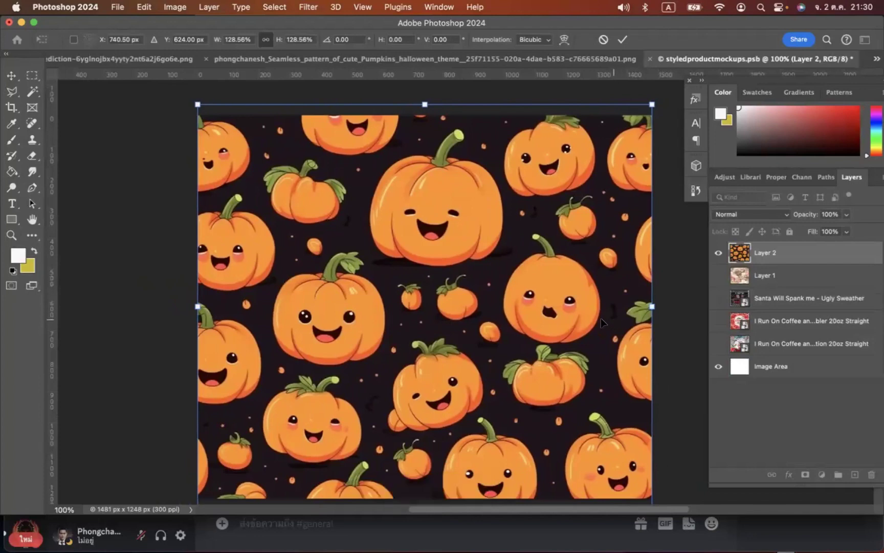
- Shift the pumpkin pattern left to X 0 px, duplicate its layer, and align the copy edge to edge on the right
left_click_drag(604, 320, 384, 326)
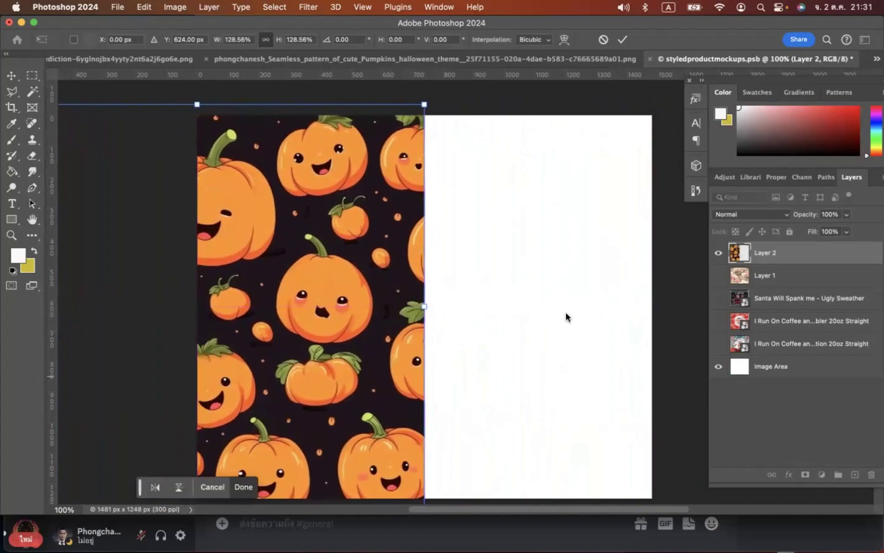
left_click_drag(813, 254, 854, 475)
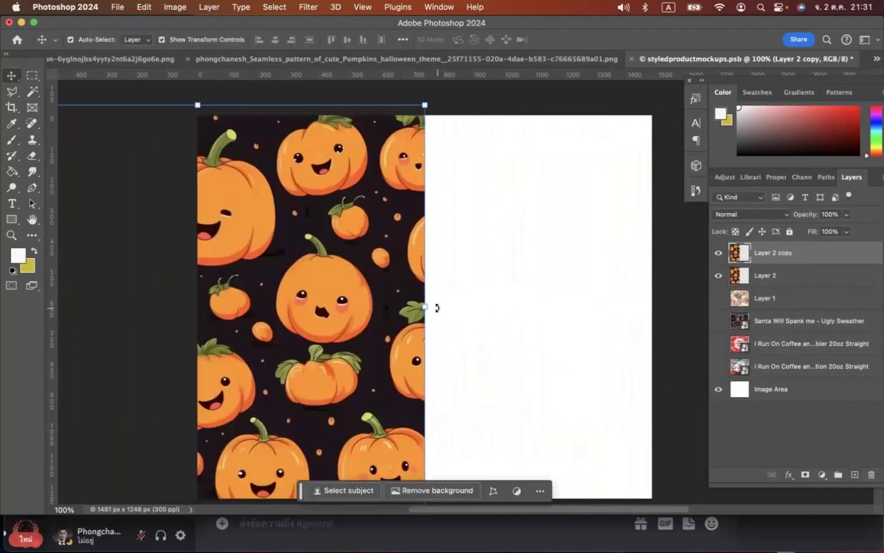
left_click_drag(360, 299, 563, 289)
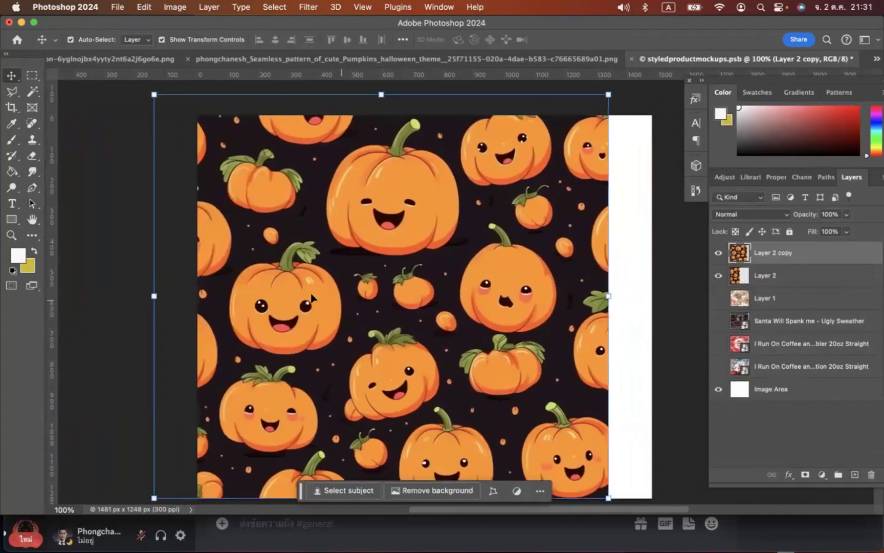
left_click_drag(196, 297, 494, 277)
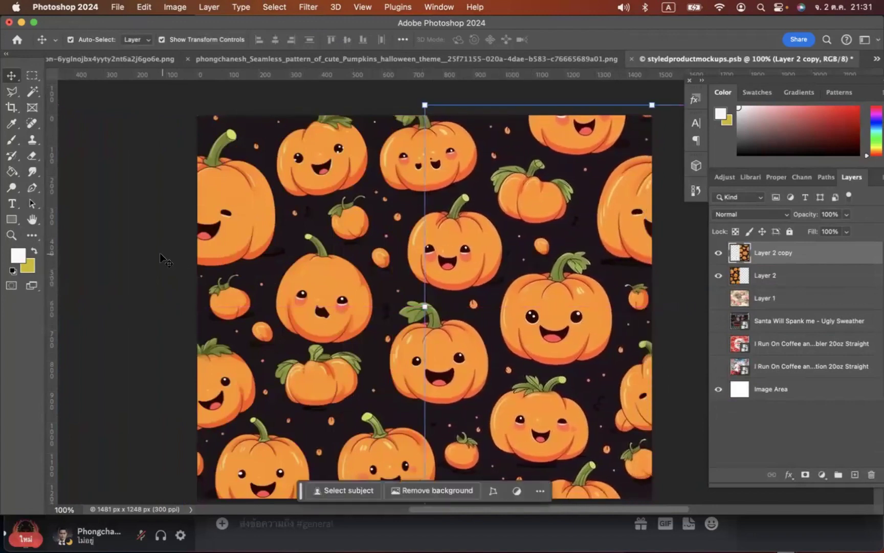
- Examine the seam between the two pumpkin pattern copies without the selection outline, and return to the Untitled-1 document
left_click(160, 253)
left_click(468, 259)
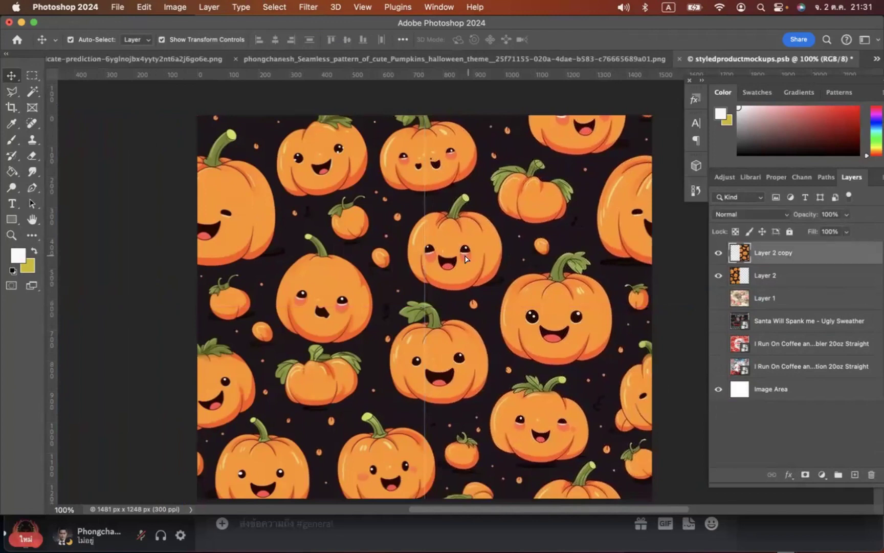
left_click(466, 258)
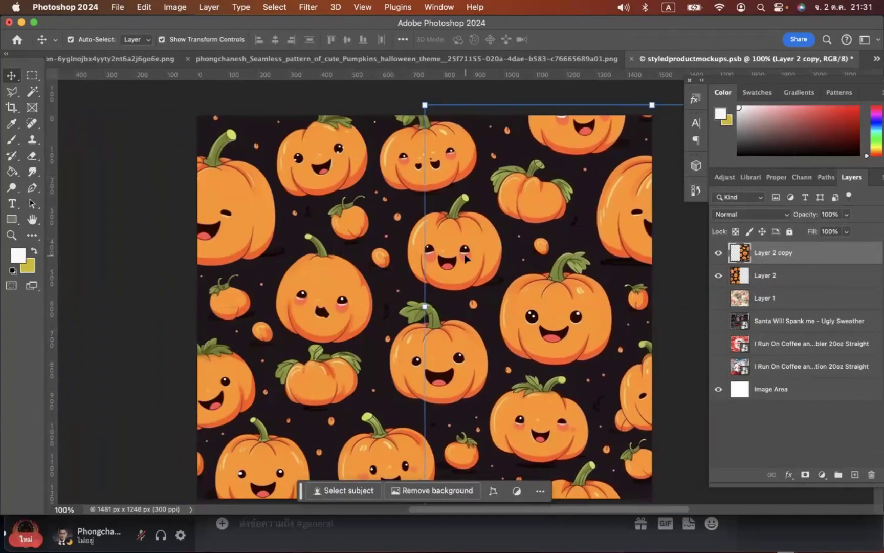
left_click(113, 234)
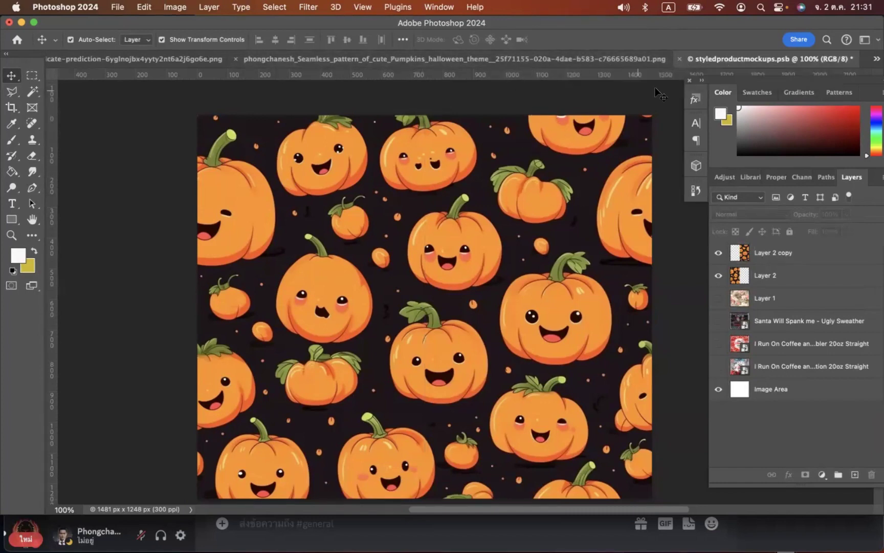
left_click(876, 60)
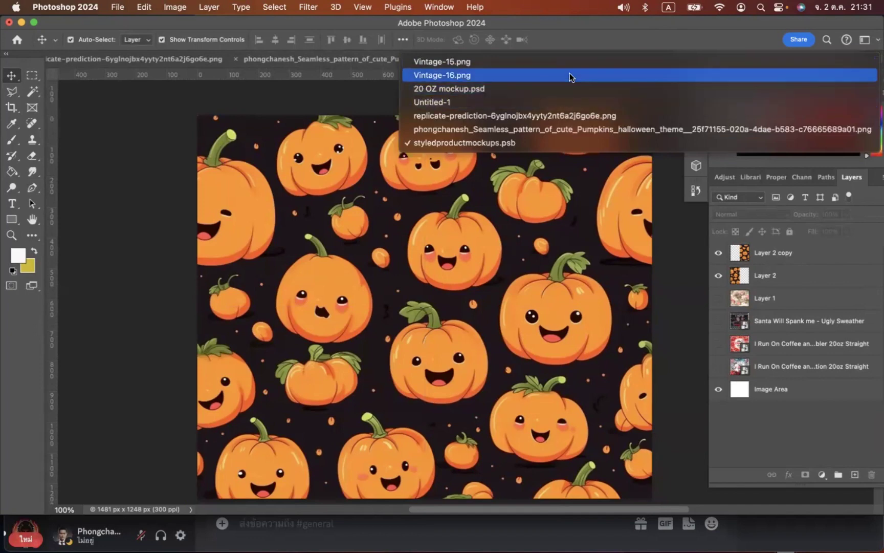
left_click(522, 102)
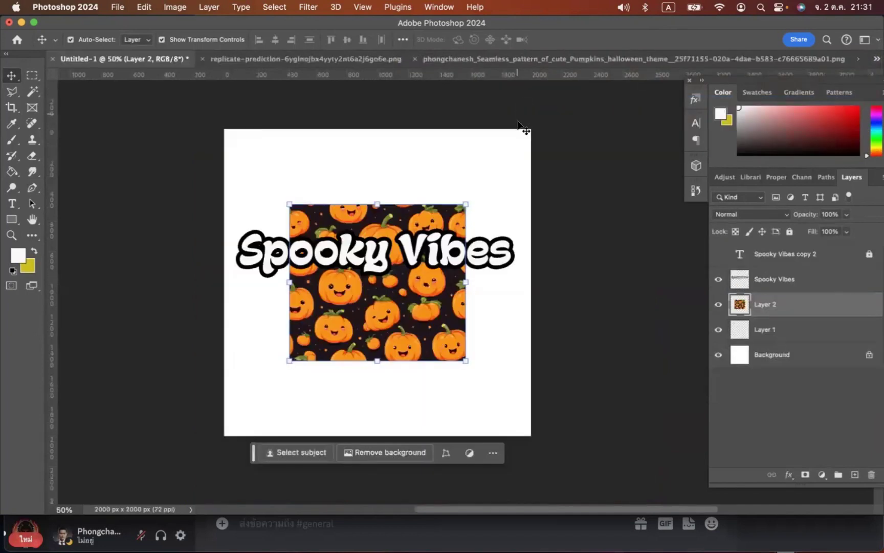
- Delete the pumpkin pattern layer from Untitled-1 and select the Spooky Vibes layer
left_click_drag(825, 307, 872, 475)
left_click(462, 261)
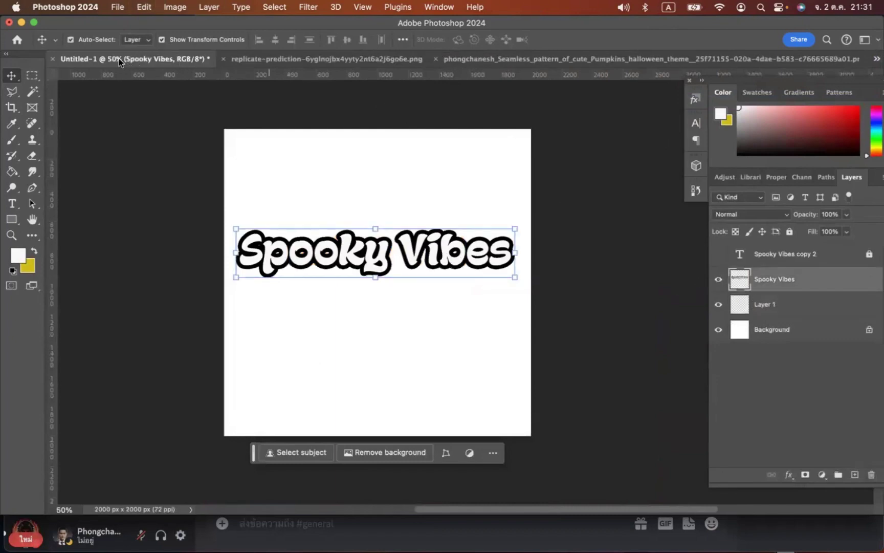
left_click(877, 59)
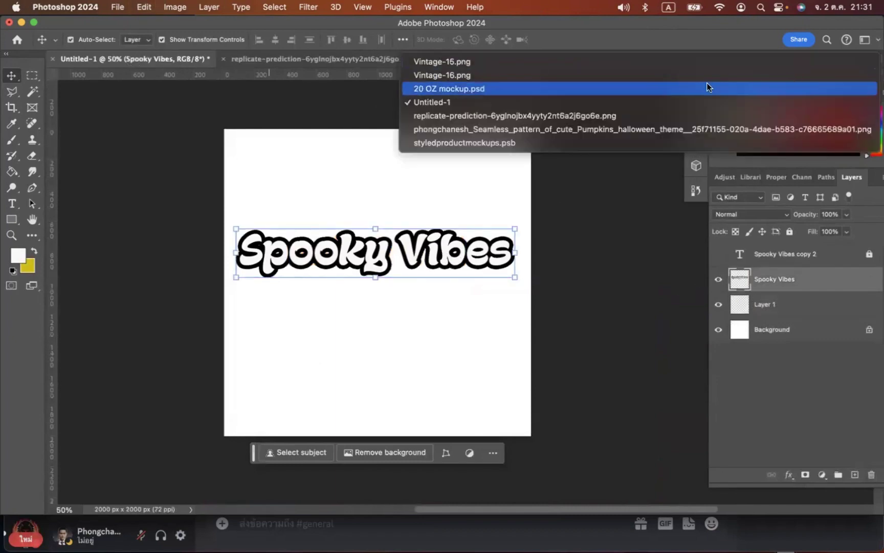
left_click(529, 90)
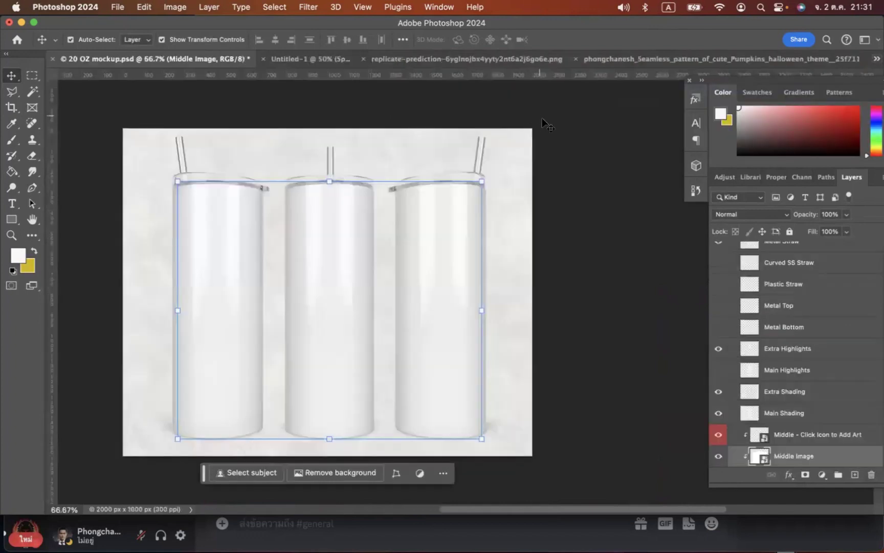
left_click(285, 63)
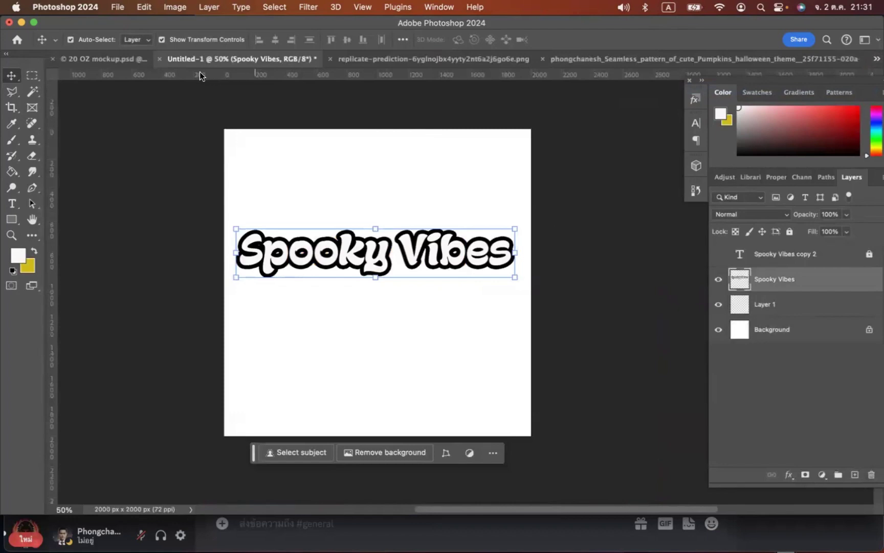
left_click(393, 62)
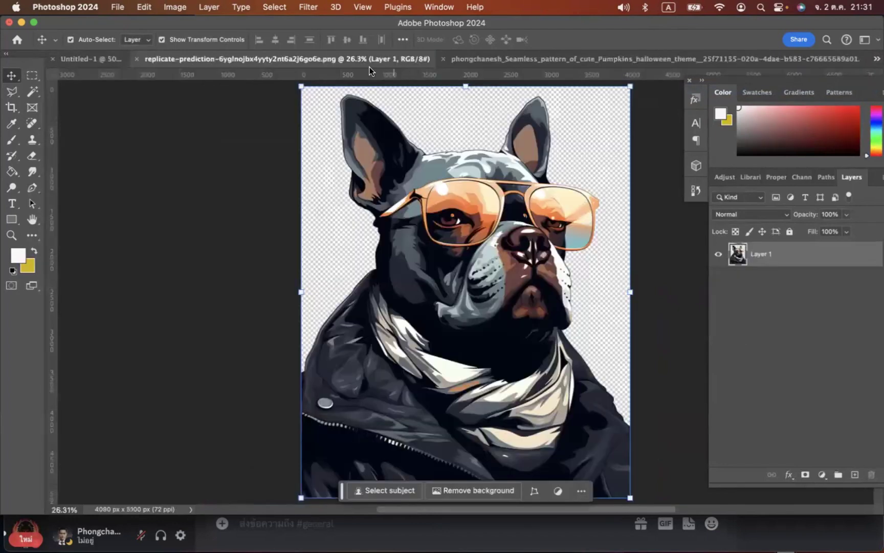
left_click(97, 60)
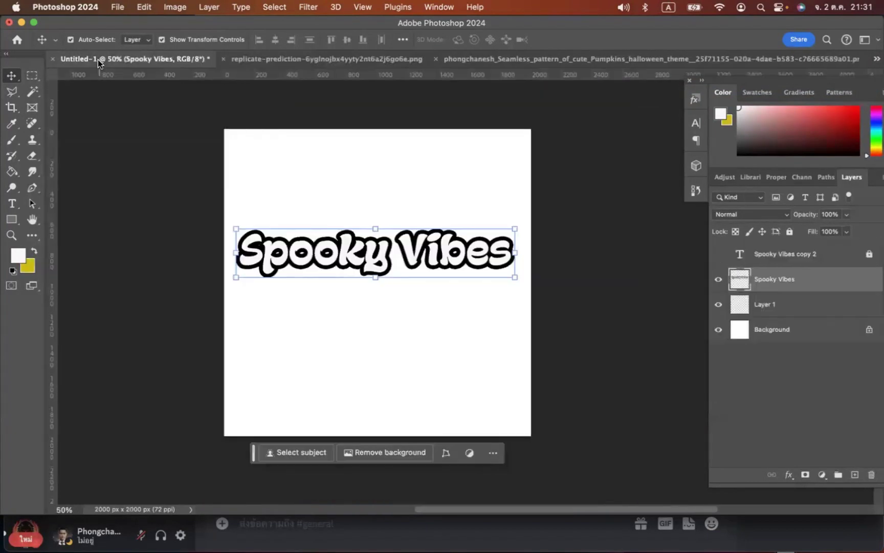
left_click(876, 59)
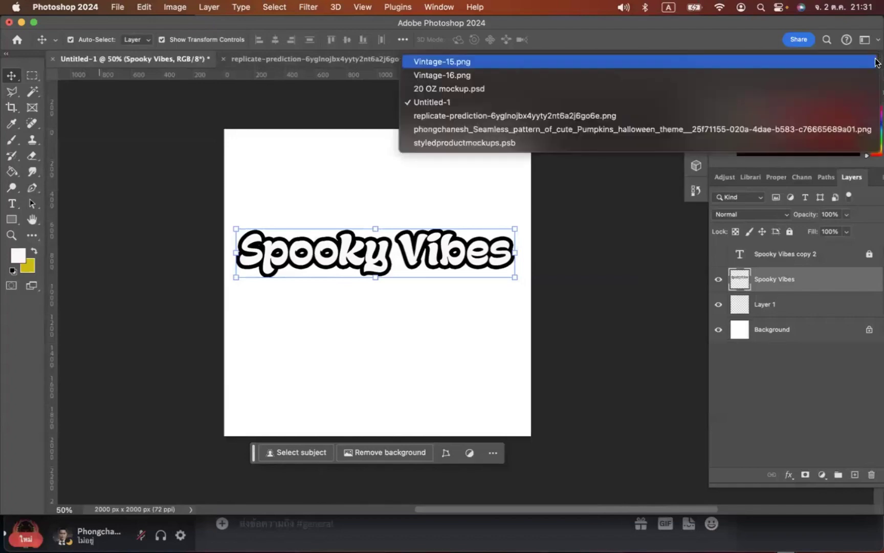
- Close the replicate-prediction bulldog image, Vintage-15.png and Vintage-16.png, discarding any unsaved changes
left_click(469, 114)
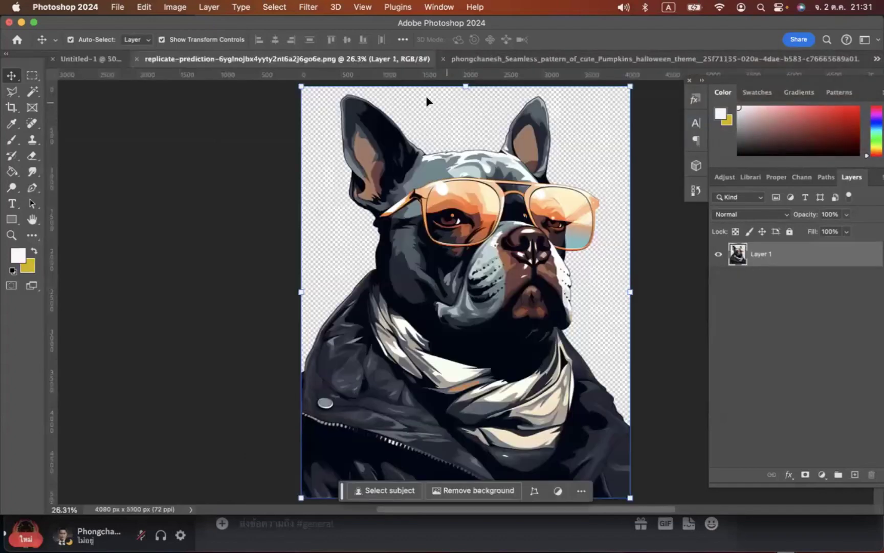
left_click(138, 59)
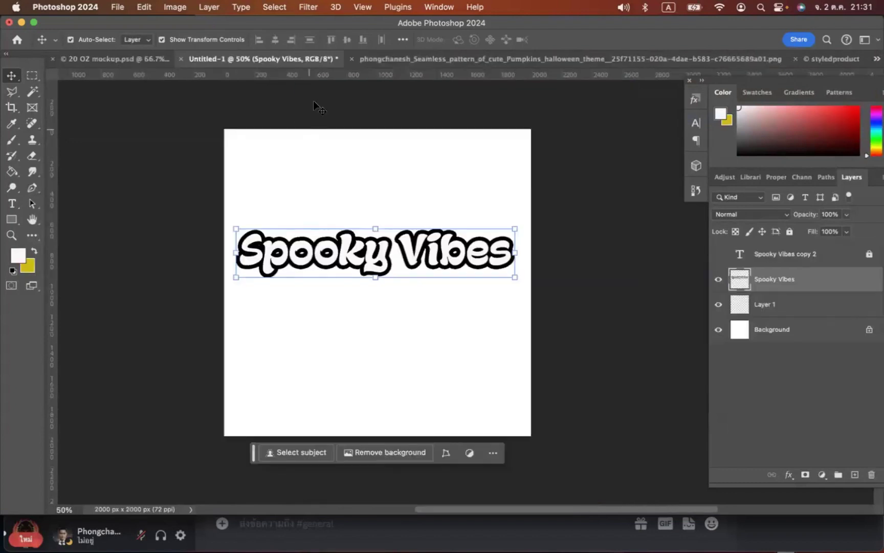
left_click(876, 60)
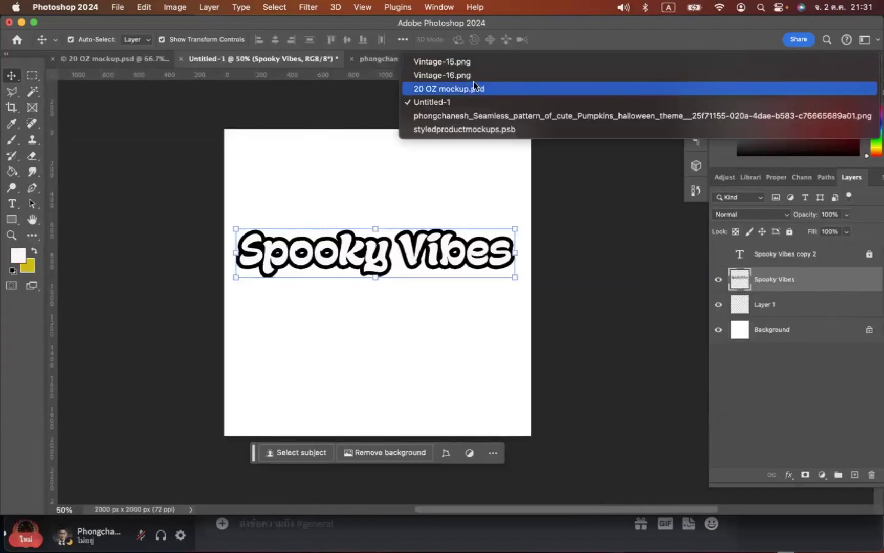
left_click(453, 63)
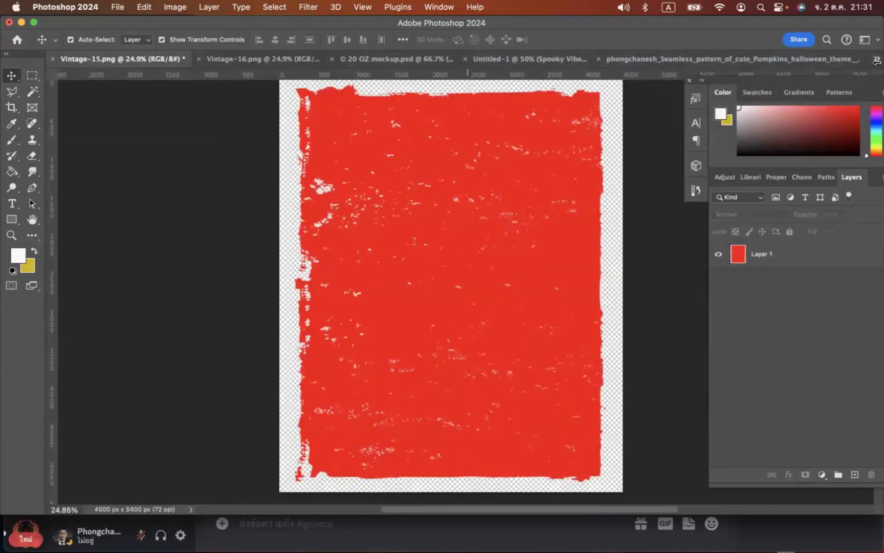
left_click(53, 60)
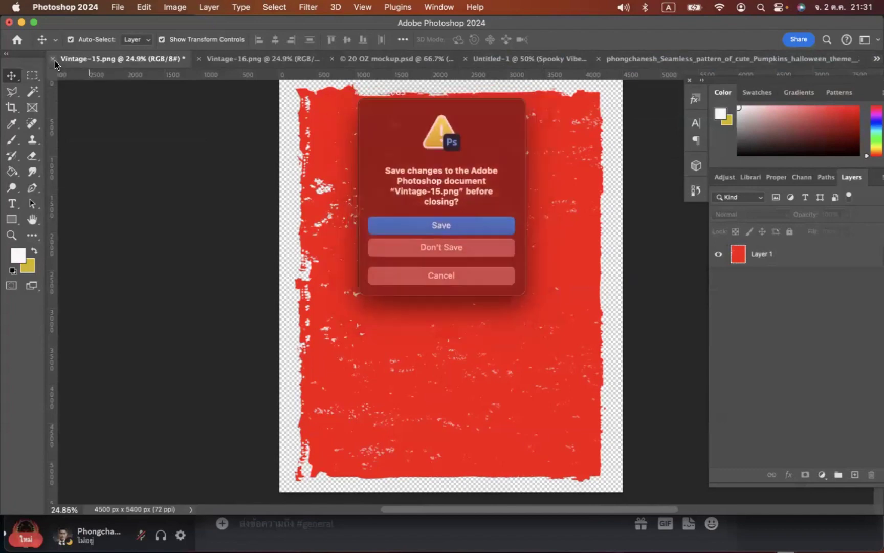
left_click(388, 241)
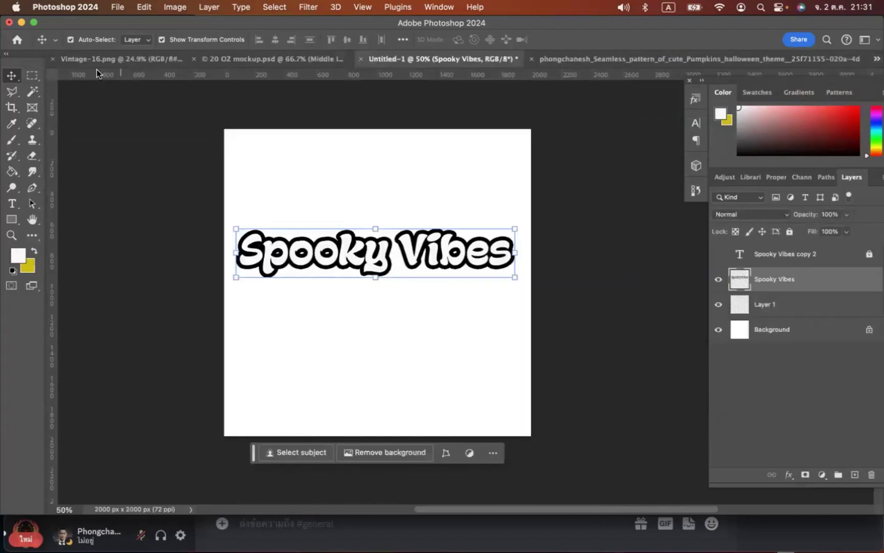
left_click(414, 245)
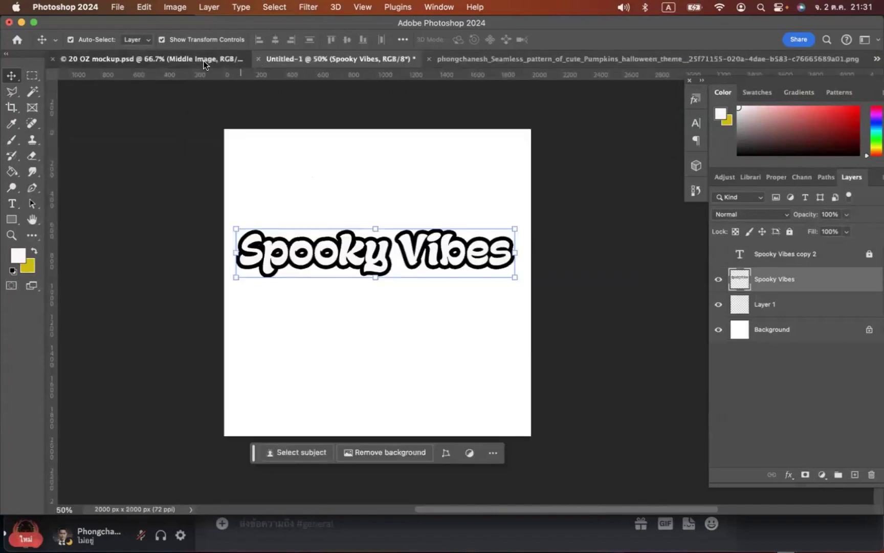
- Copy the Spooky Vibes layer of Untitled-1 into the seamless pumpkin pattern document
left_click(171, 61)
left_click(319, 63)
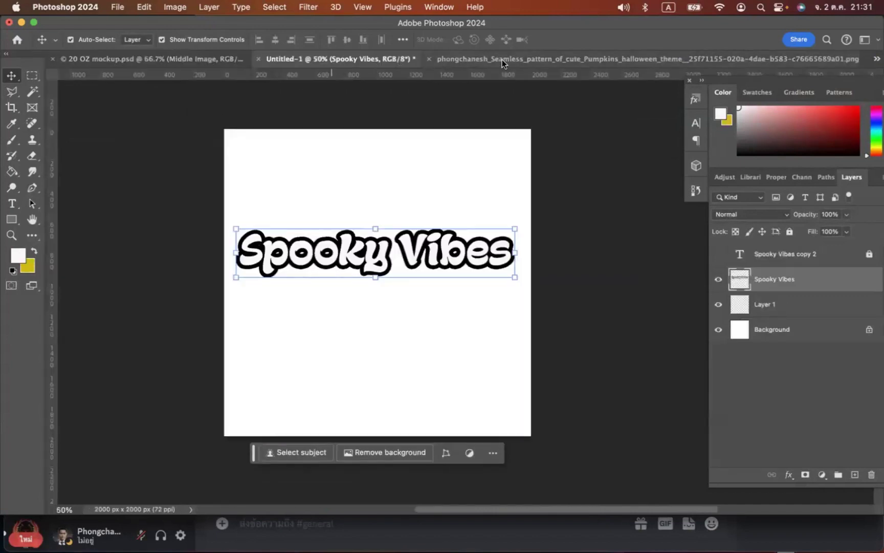
left_click(502, 60)
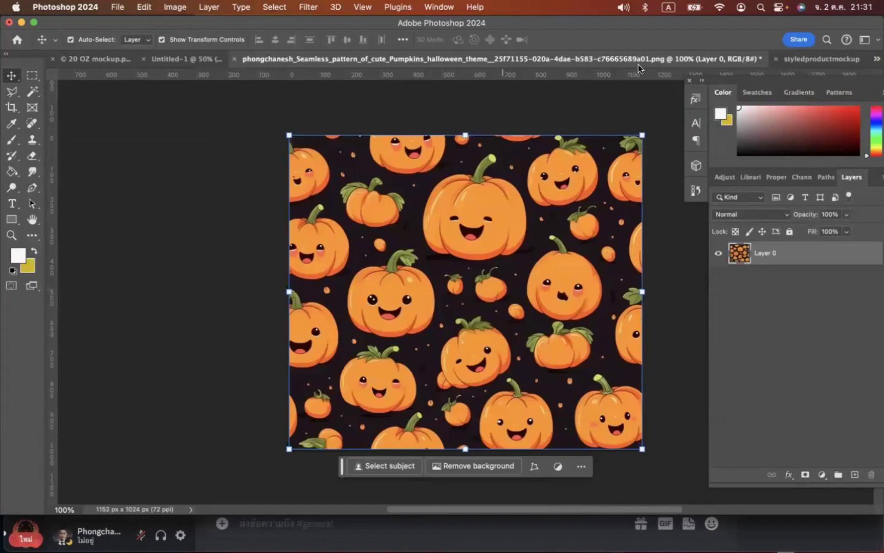
left_click(543, 100)
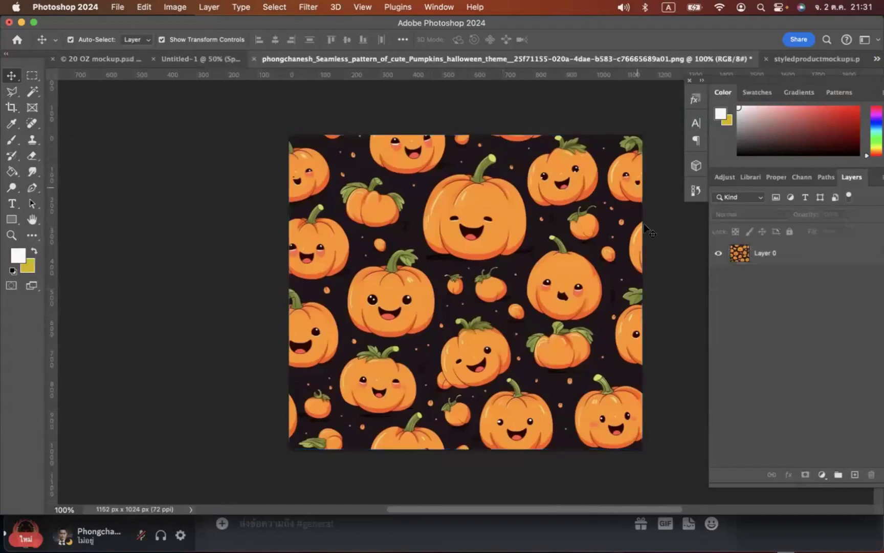
key("super+v")
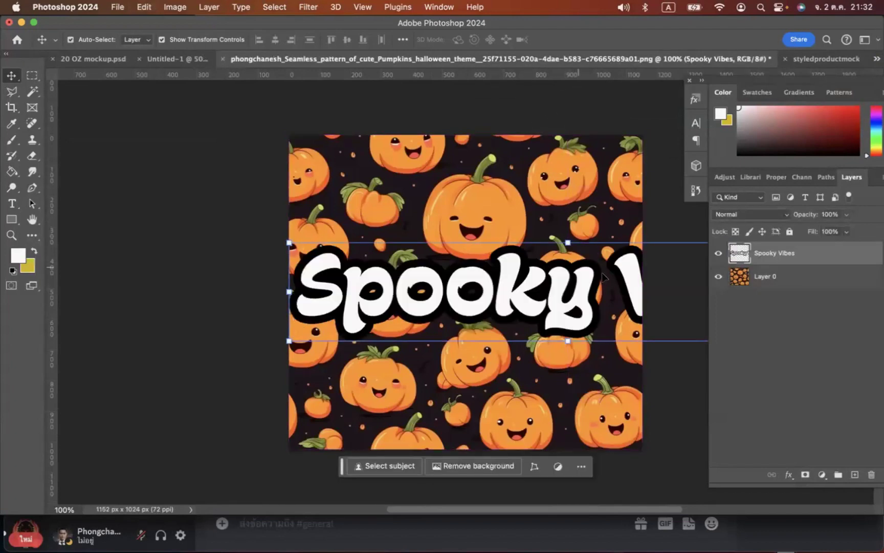
- Scale the pasted Spooky Vibes text to 57.49%, centre it at X 576 px, Y 512 px, and deselect it
scroll(609, 279, "right", 1)
scroll(614, 282, "right", 7)
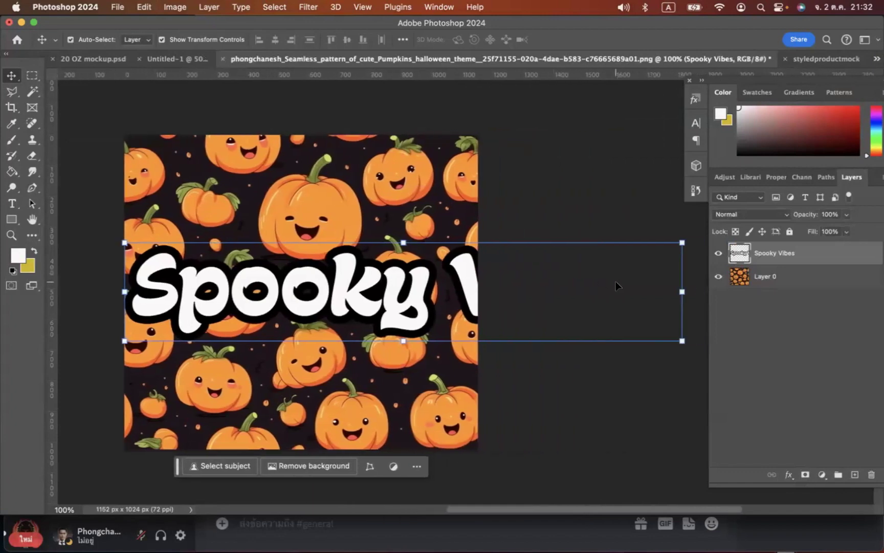
left_click_drag(580, 293, 349, 285)
scroll(343, 292, "left", 7)
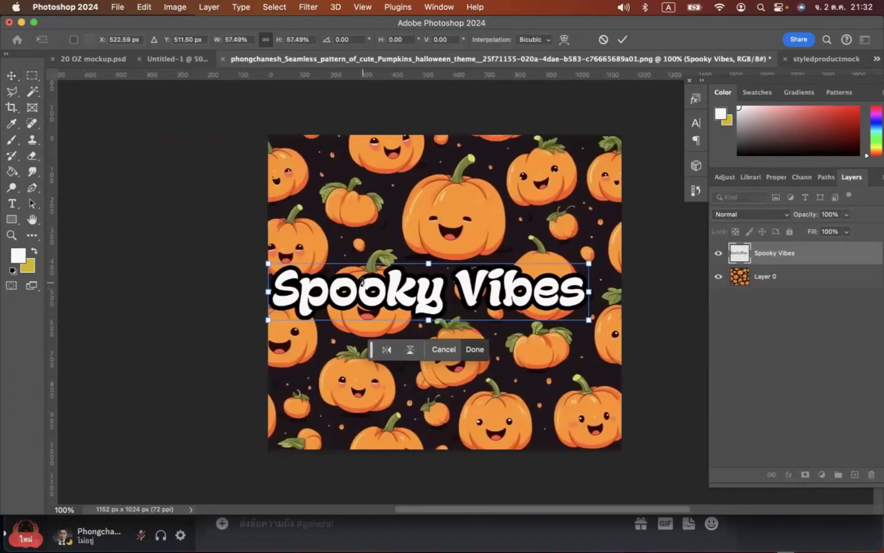
left_click_drag(439, 297, 452, 295)
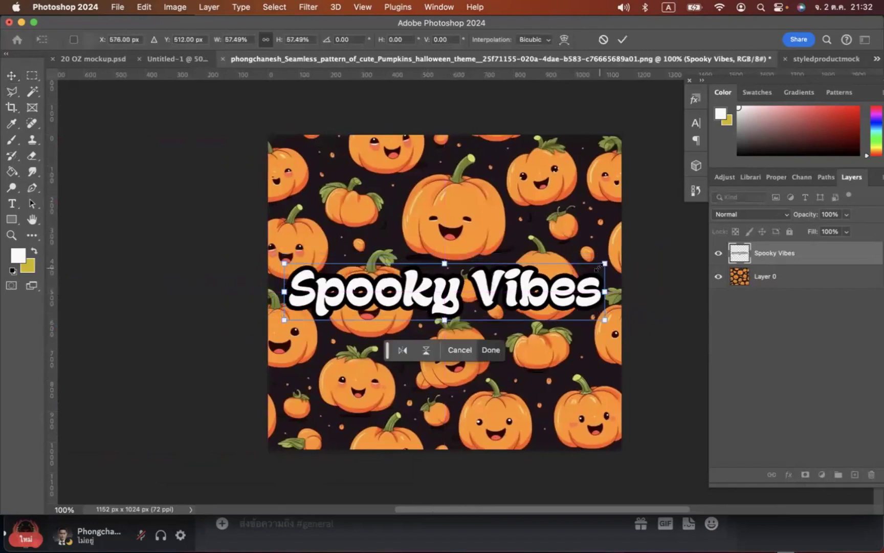
key("Return")
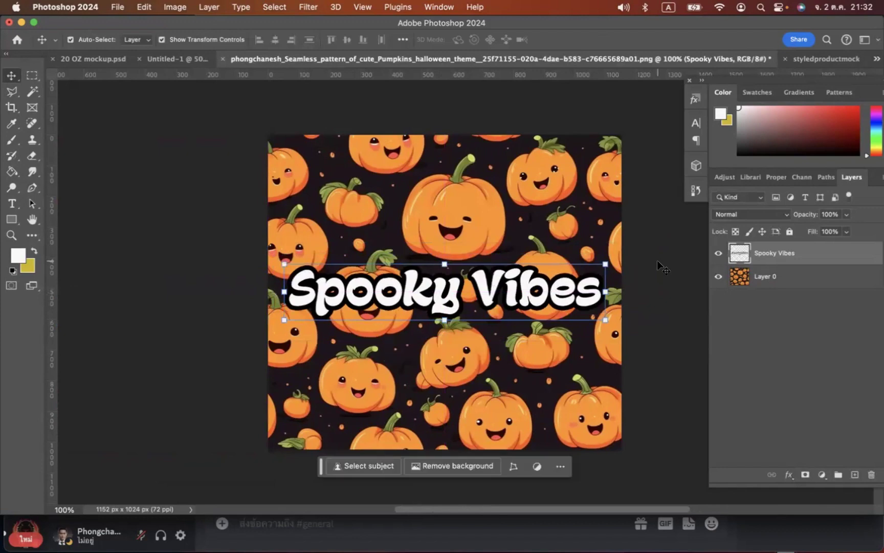
left_click(676, 251)
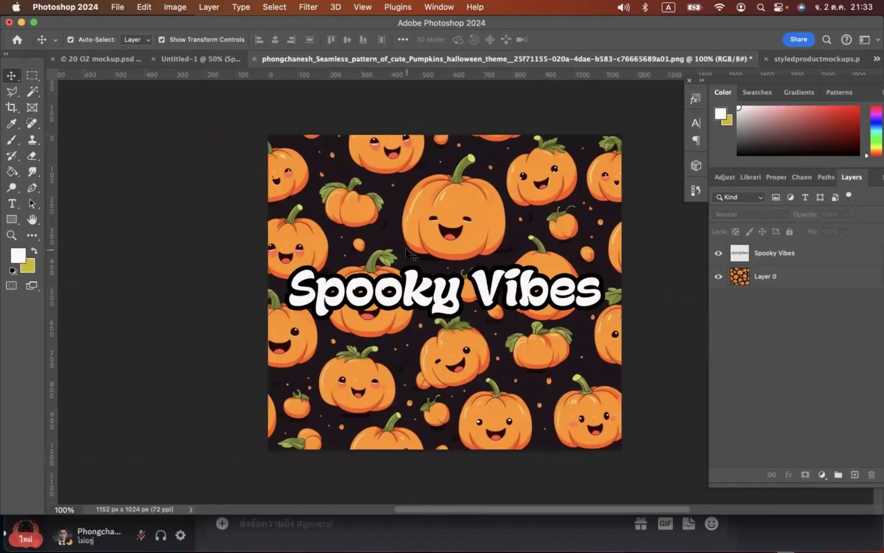
scroll(605, 246, "down", 2)
scroll(605, 246, "right", 2)
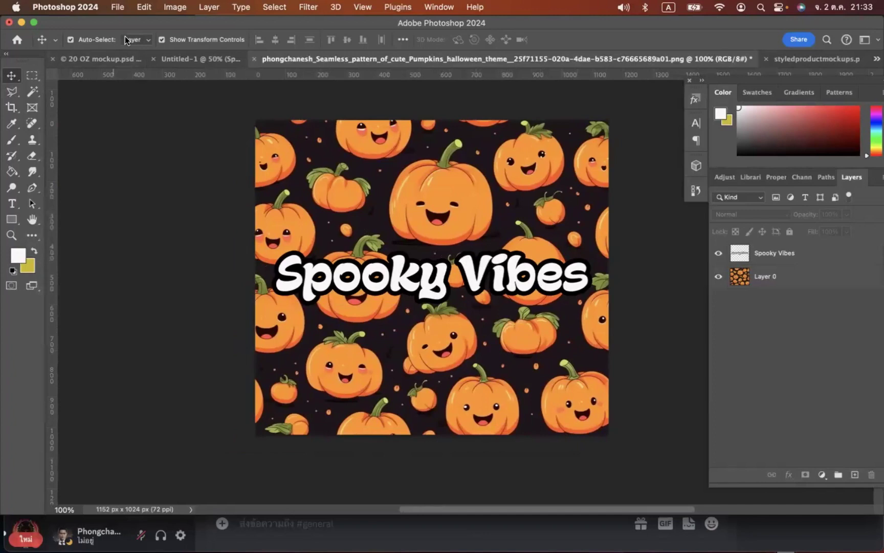
left_click(118, 7)
left_click(122, 133)
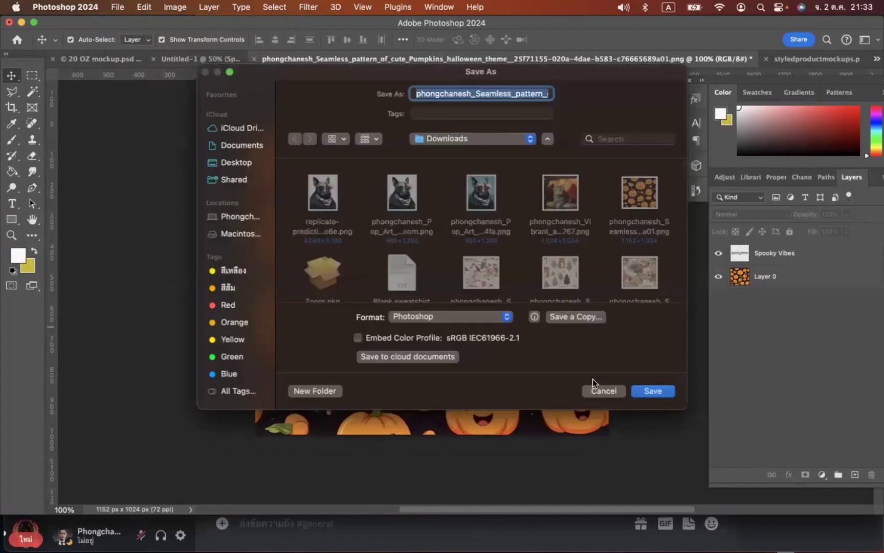
left_click(616, 389)
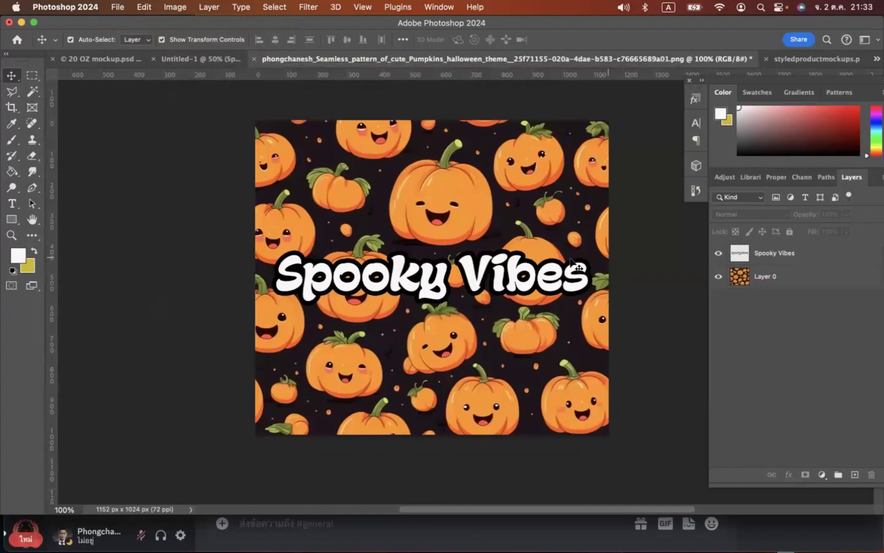
- Close the seamless pumpkin pattern document without saving and switch to styledproductmockups.psb
left_click(253, 59)
left_click(450, 246)
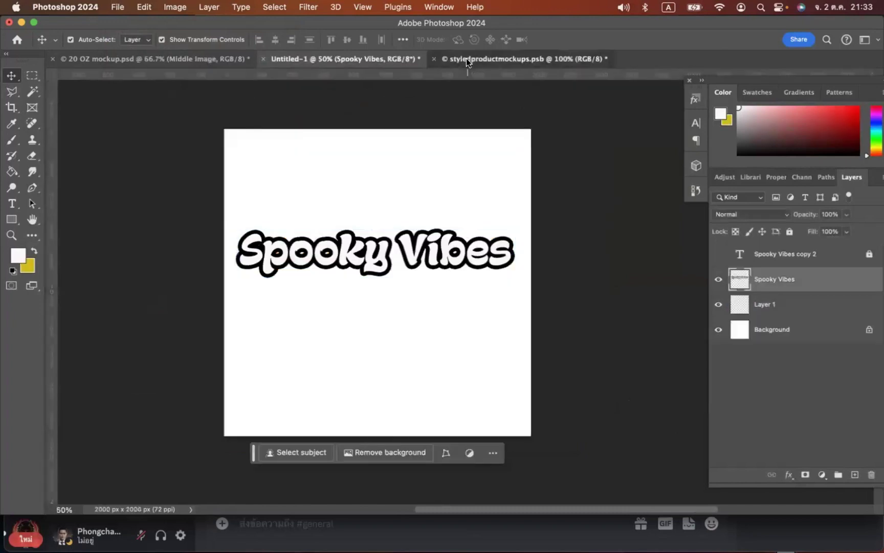
left_click(525, 59)
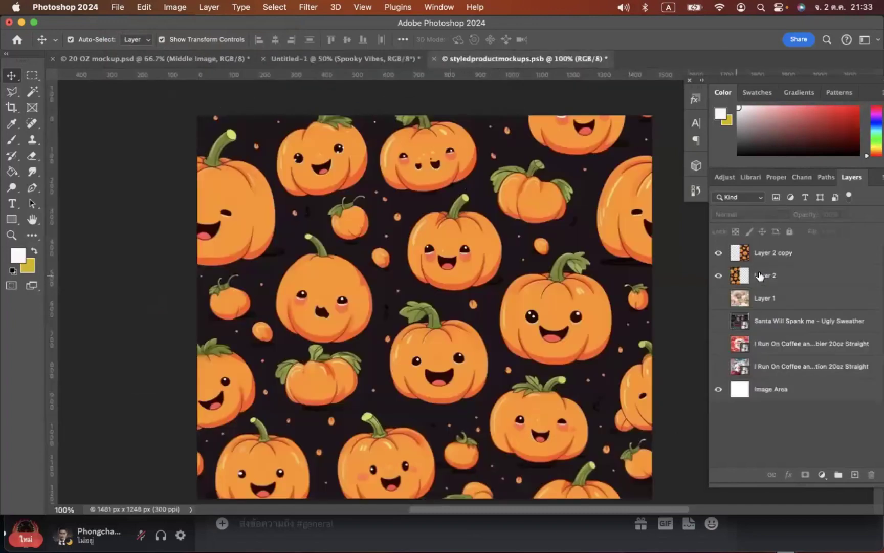
- Delete the Layer 2 copy and move Layer 2 right so the pumpkin pattern spans the full canvas width
left_click(807, 263)
left_click_drag(533, 261, 473, 266)
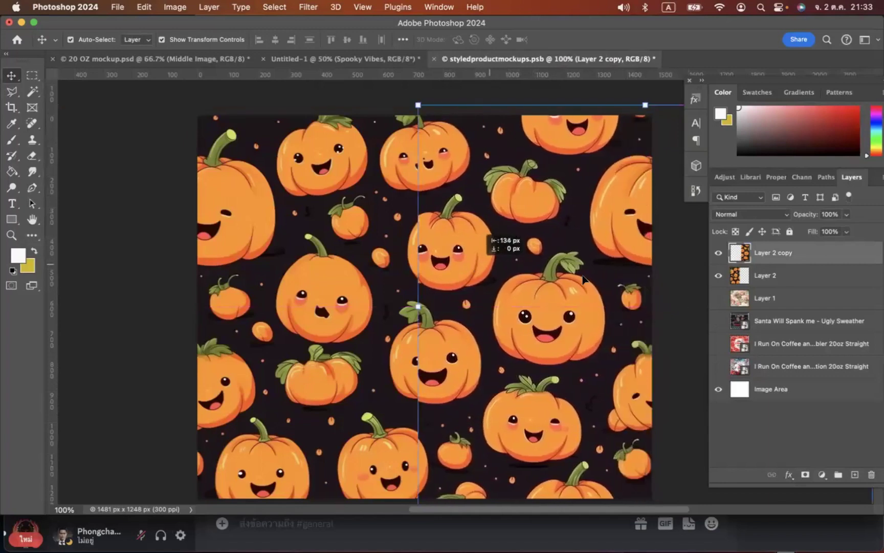
left_click_drag(790, 263, 872, 474)
left_click_drag(419, 320, 618, 336)
- Paste the Spooky Vibes text over the pumpkin pattern, scale it to 75.03%, and centre it at X 740.50 px, Y 624 px
key("super+v")
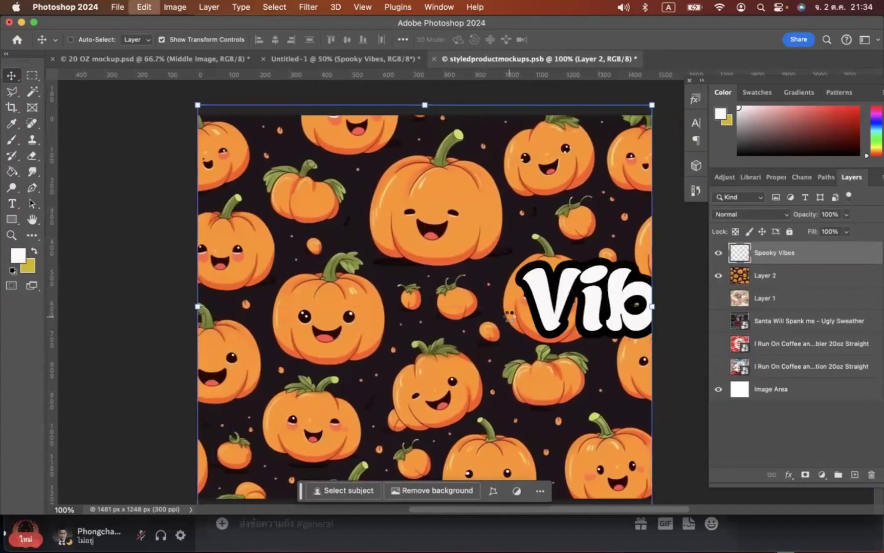
scroll(598, 328, "right", 5)
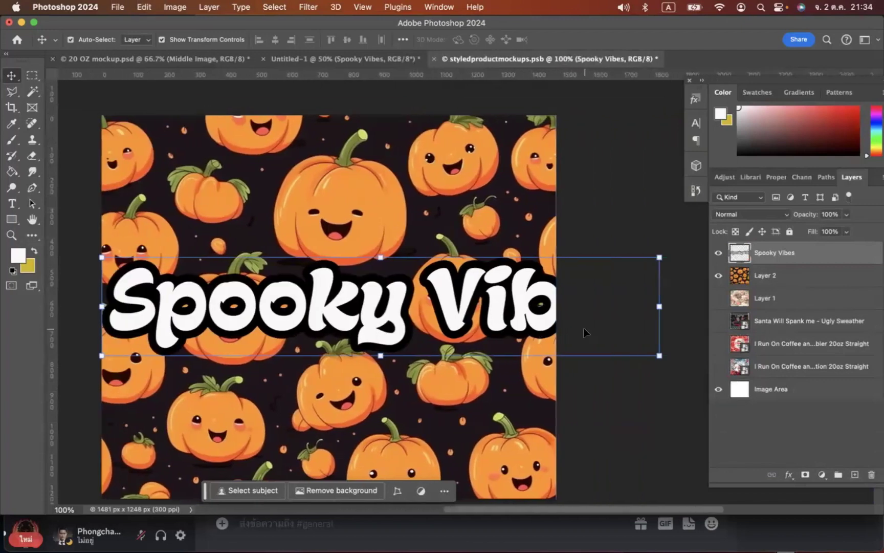
key("super+t")
left_click_drag(655, 306, 538, 309)
scroll(214, 337, "left", 3)
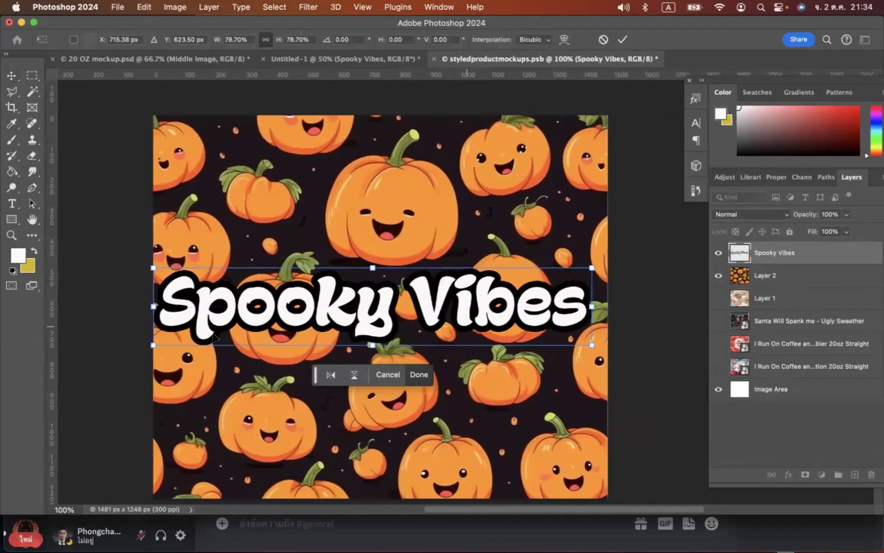
left_click_drag(167, 307, 186, 307)
left_click_drag(372, 307, 373, 307)
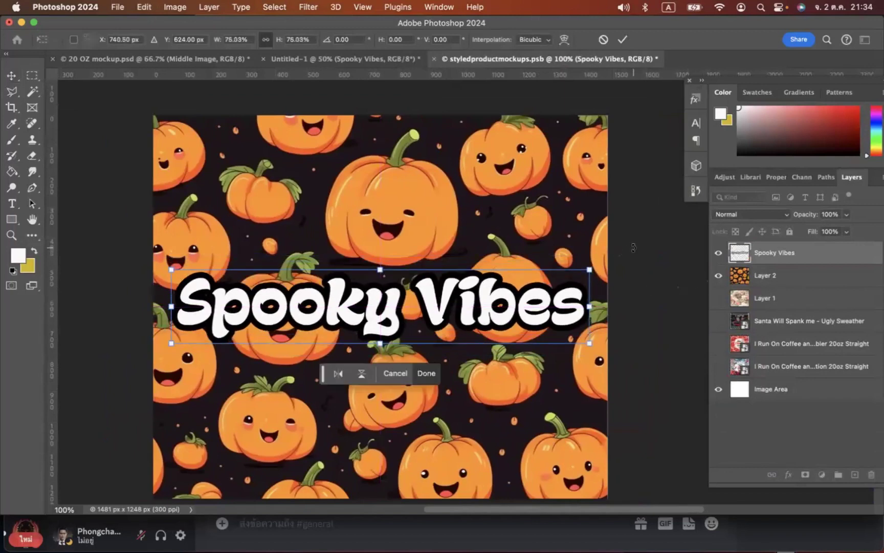
- Save styledproductmockups.psb with the Spooky Vibes text placed, return to 20 OZ mockup.psd, and deselect its active layer
left_click(118, 7)
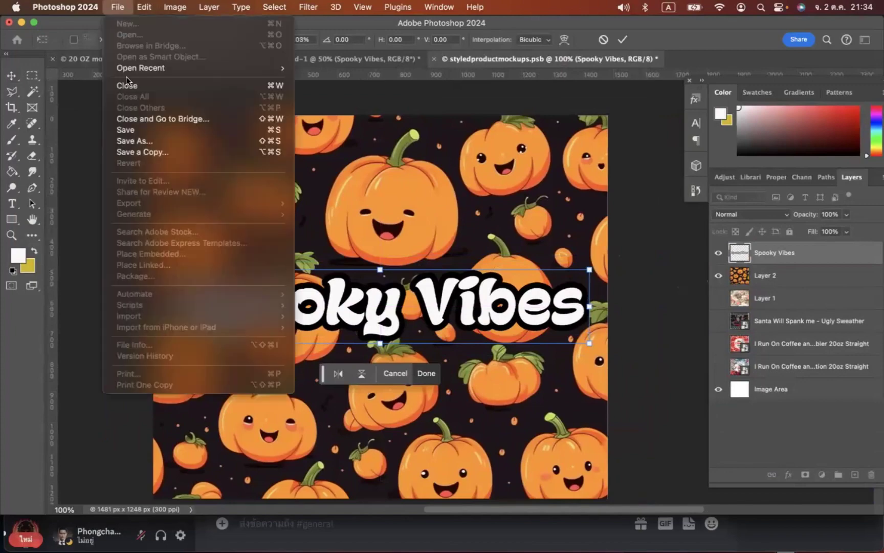
left_click(190, 130)
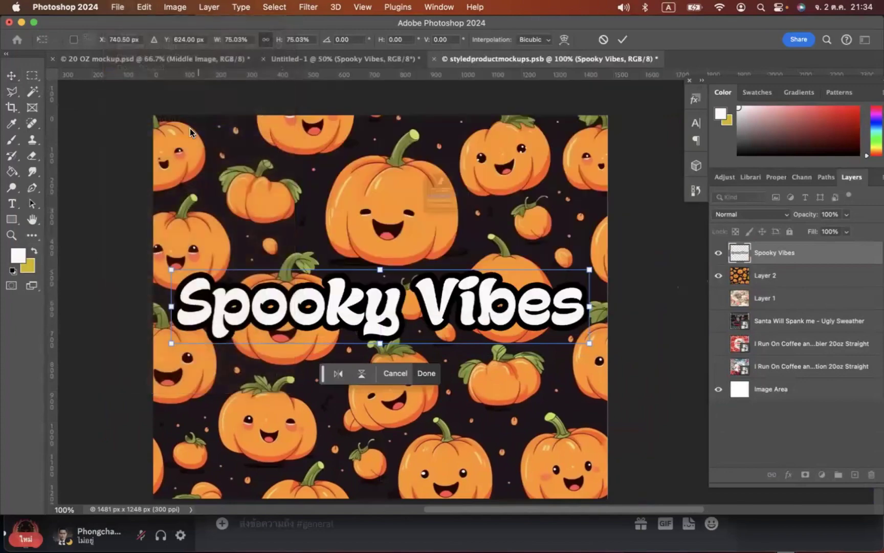
left_click(401, 209)
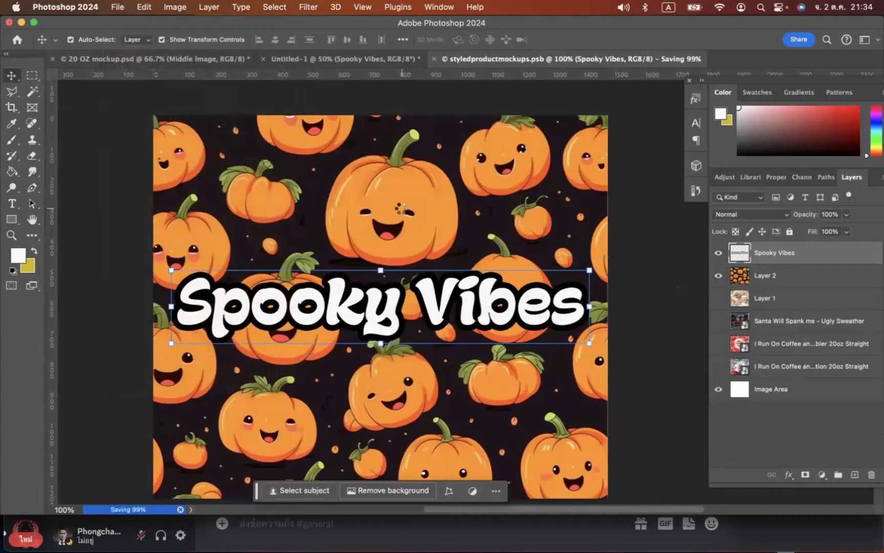
left_click(362, 57)
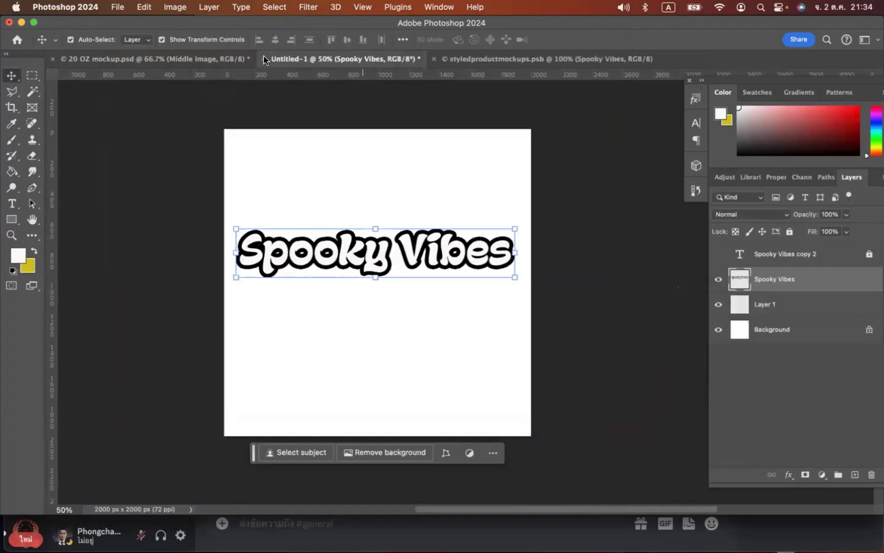
left_click(229, 62)
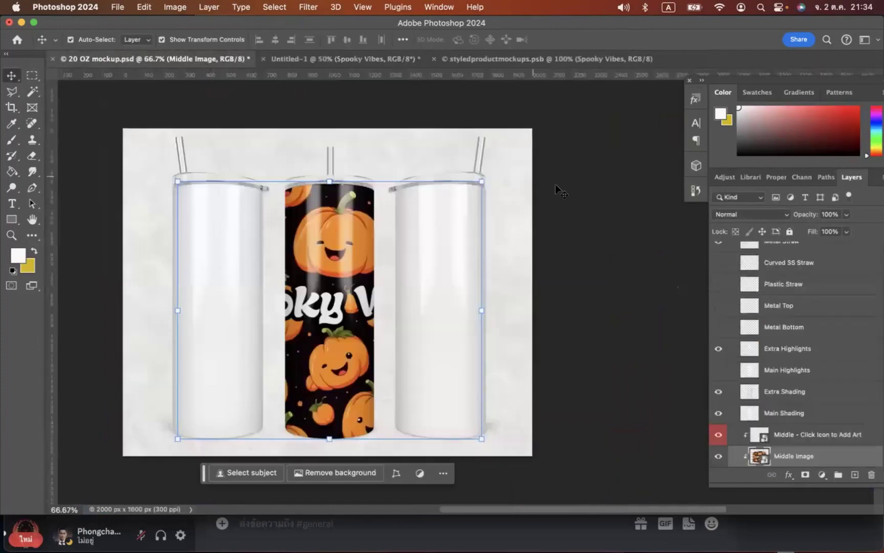
left_click(574, 193)
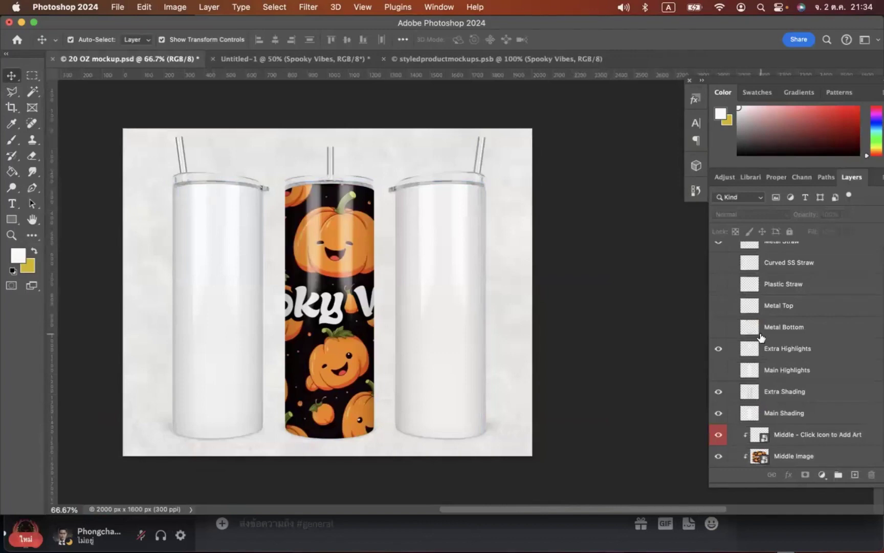
- Collapse the Middle group, expand the Left group, and toggle the Left Image layer's visibility on and off
scroll(738, 391, "up", 5)
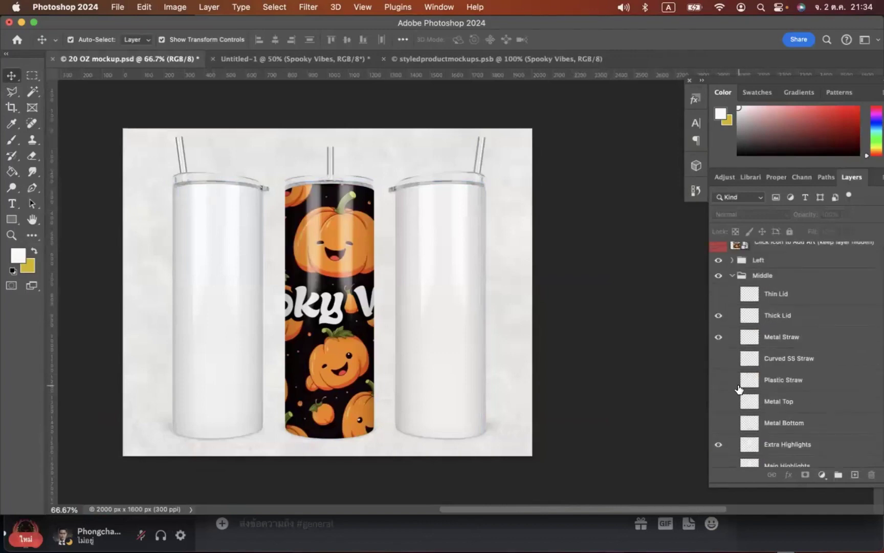
left_click(732, 272)
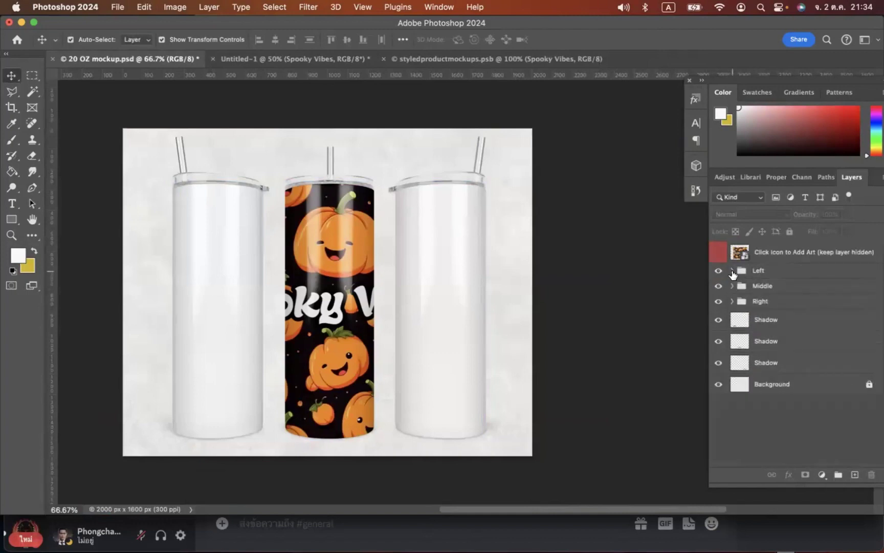
left_click(733, 271)
scroll(767, 361, "down", 6)
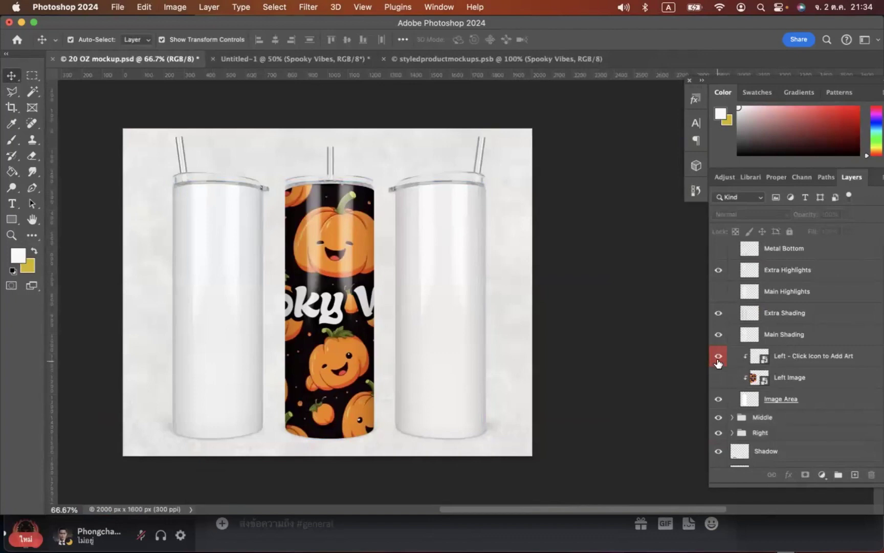
left_click(718, 379)
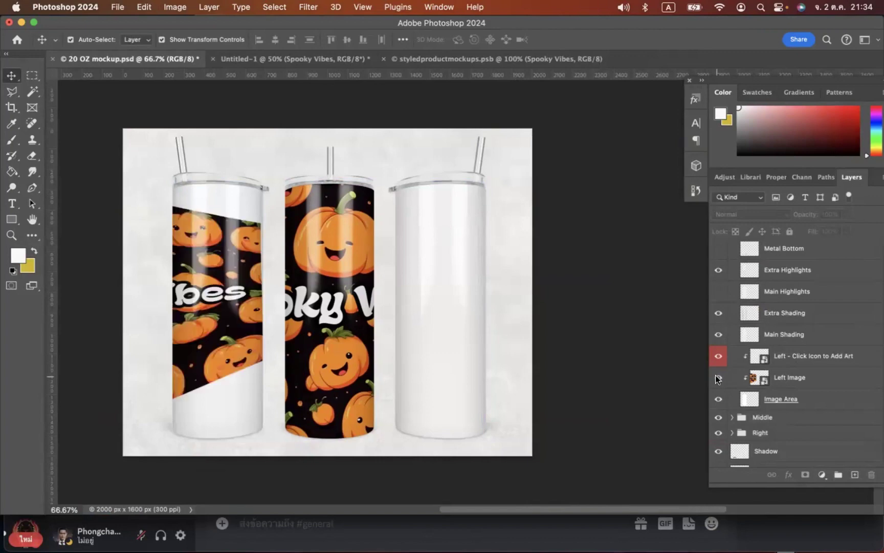
left_click(718, 378)
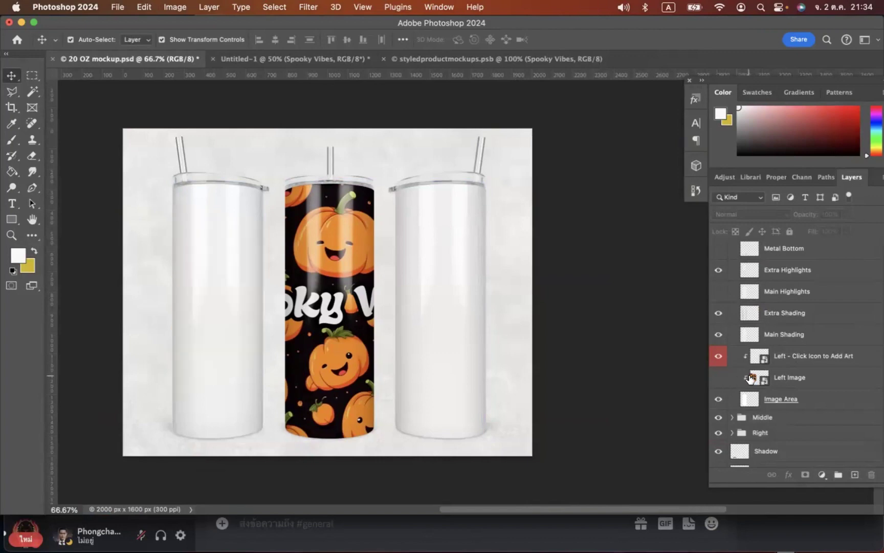
- Open the contents of the "Left - Click Icon to Add Art" smart object in the Left group
scroll(745, 361, "up", 5)
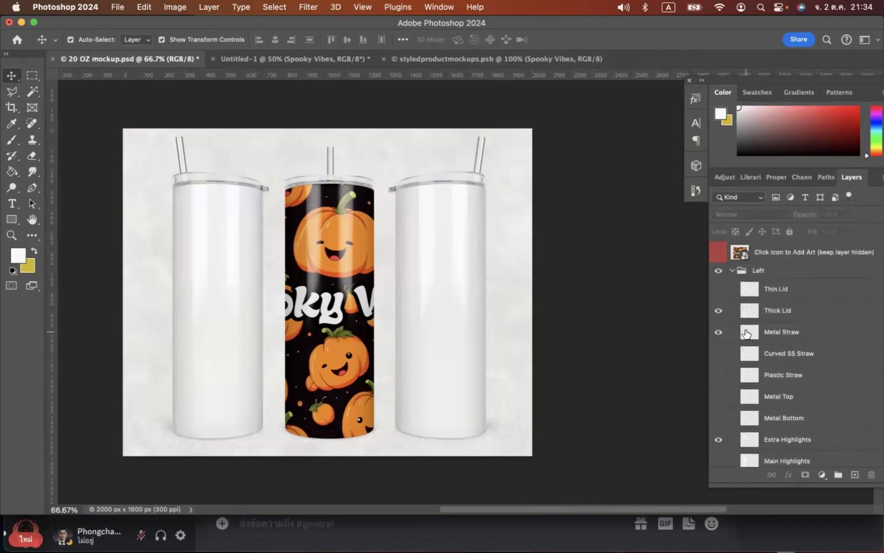
scroll(762, 351, "down", 5)
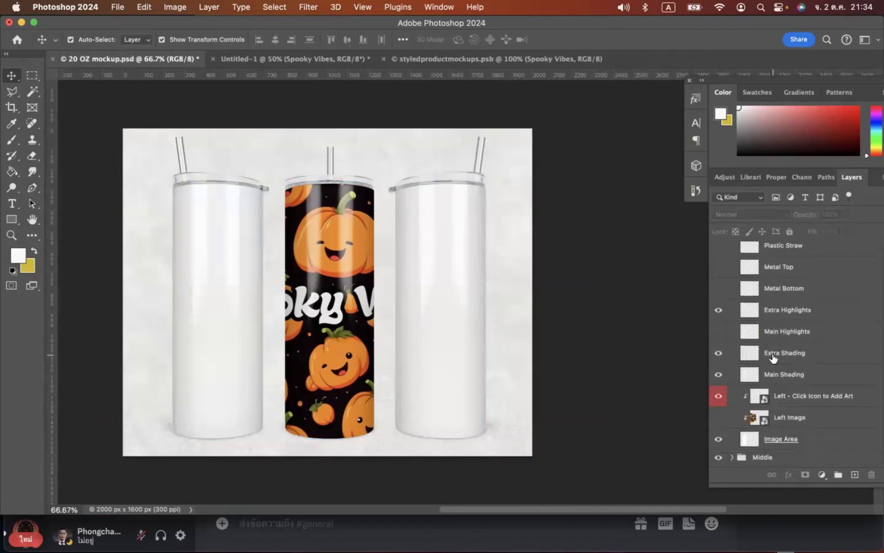
double_click(763, 402)
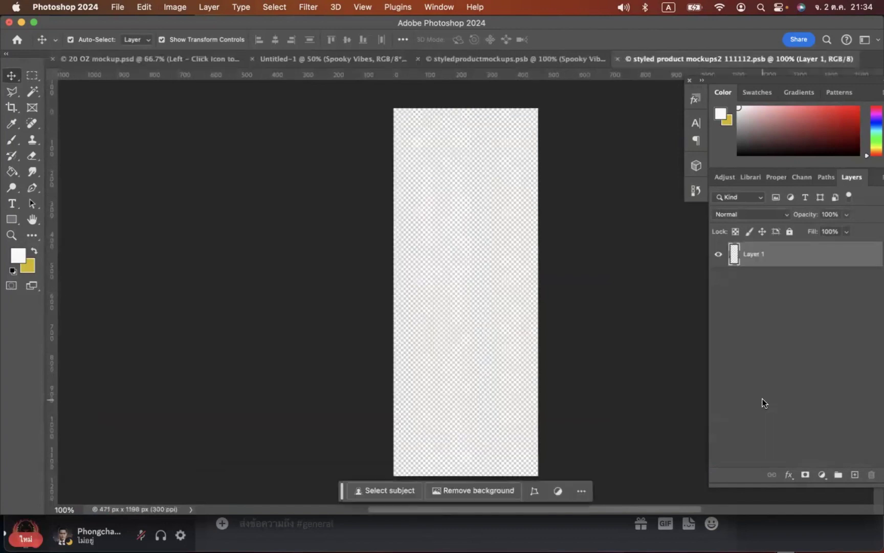
- Merge the Spooky Vibes layer into pumpkin Layer 2 in styledproductmockups.psb and copy the merged artwork
left_click(510, 60)
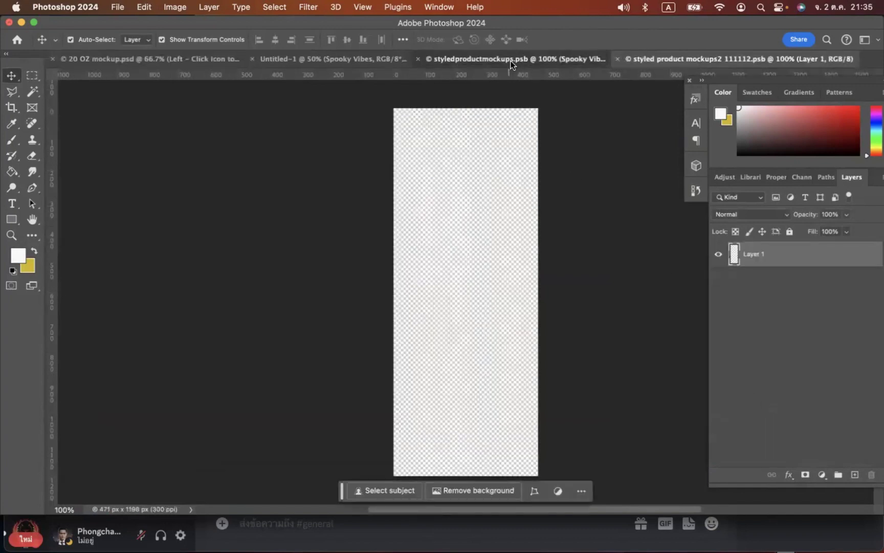
left_click(654, 146)
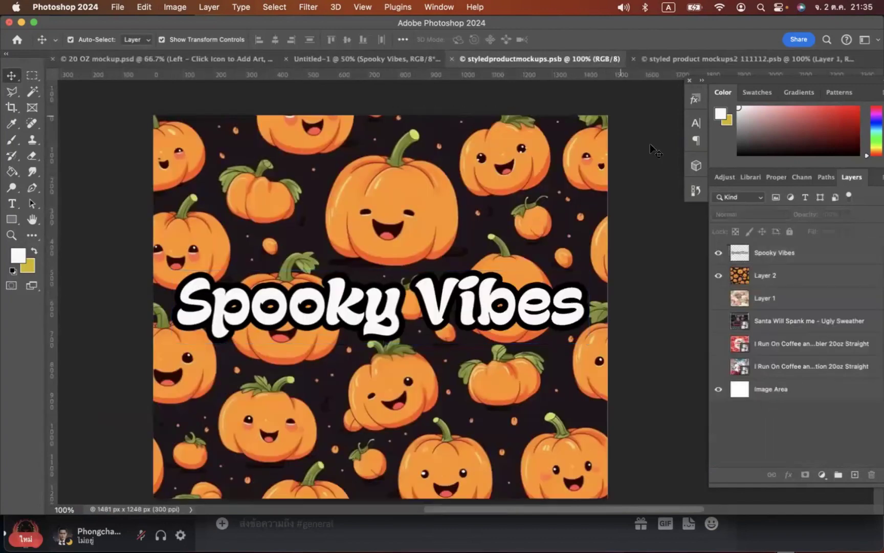
left_click(767, 259)
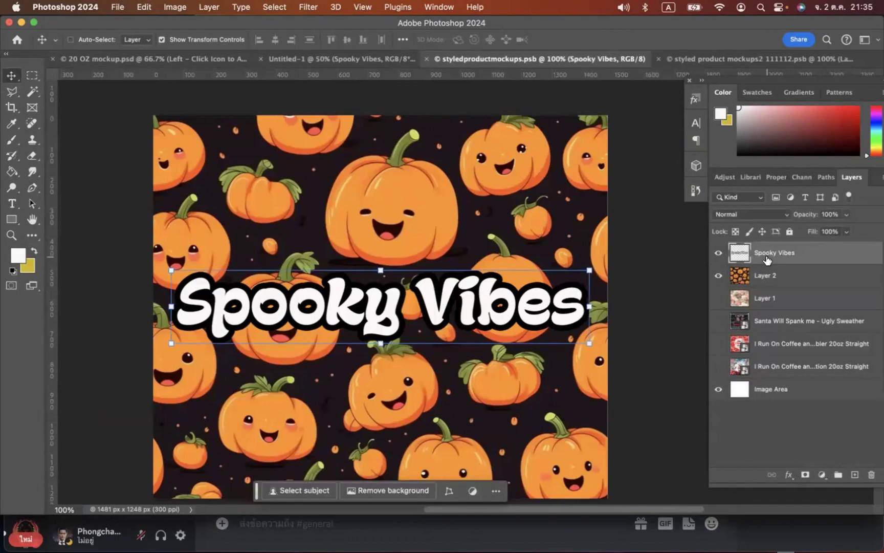
key("super+e")
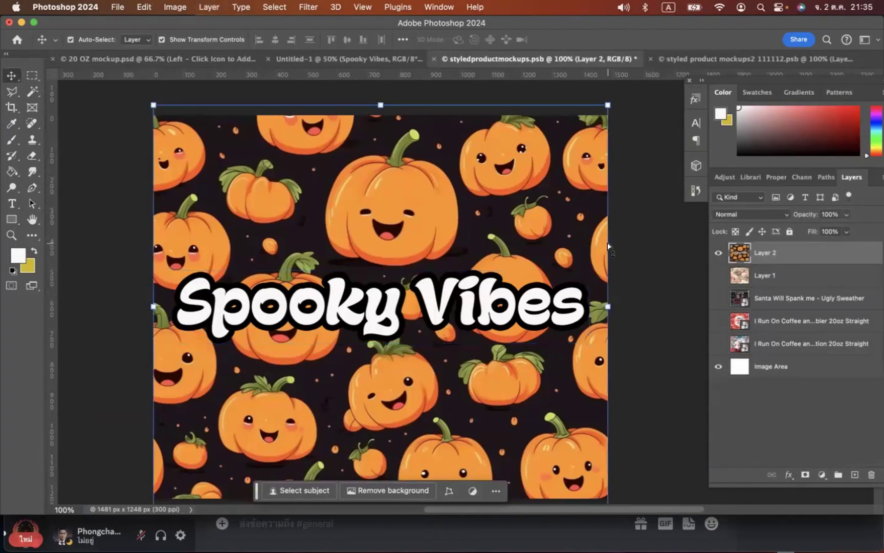
key("super+c")
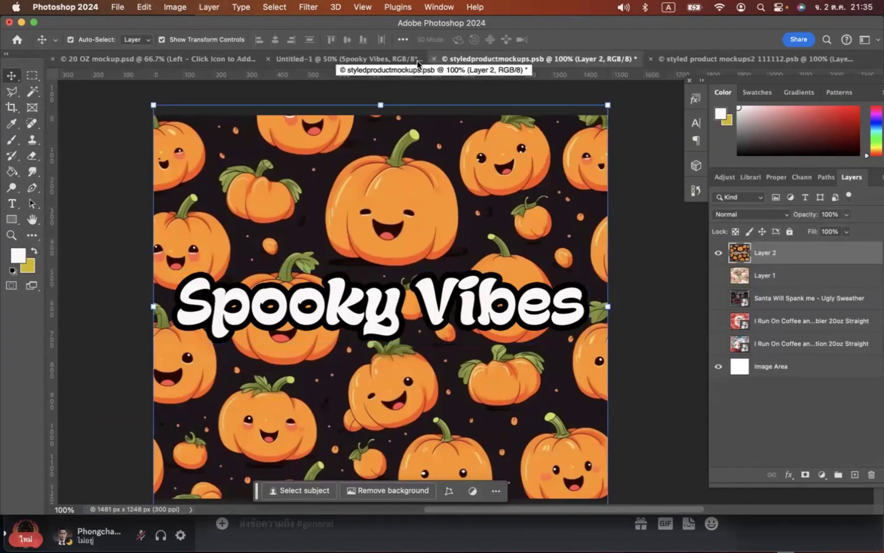
- Close styledproductmockups.psb without saving and paste the merged pumpkin artwork into styled product mockups2 111112.psb
left_click(434, 59)
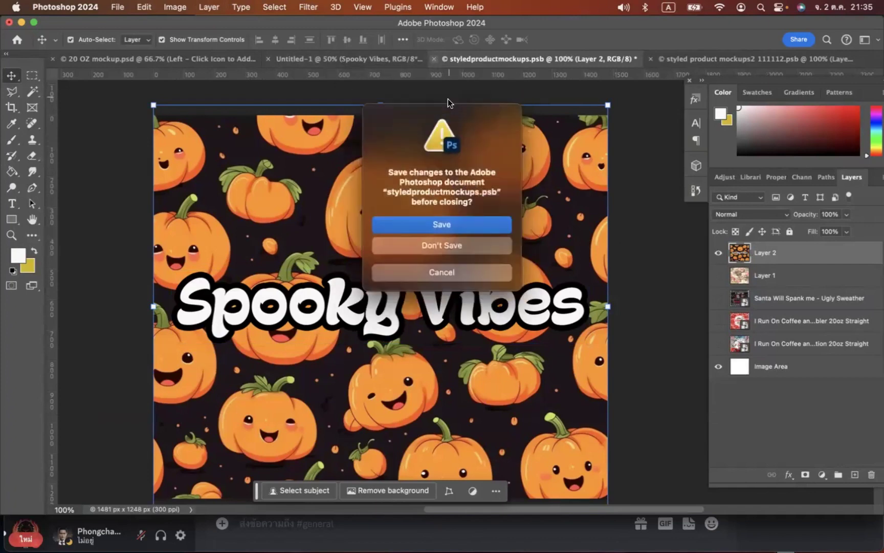
left_click(459, 241)
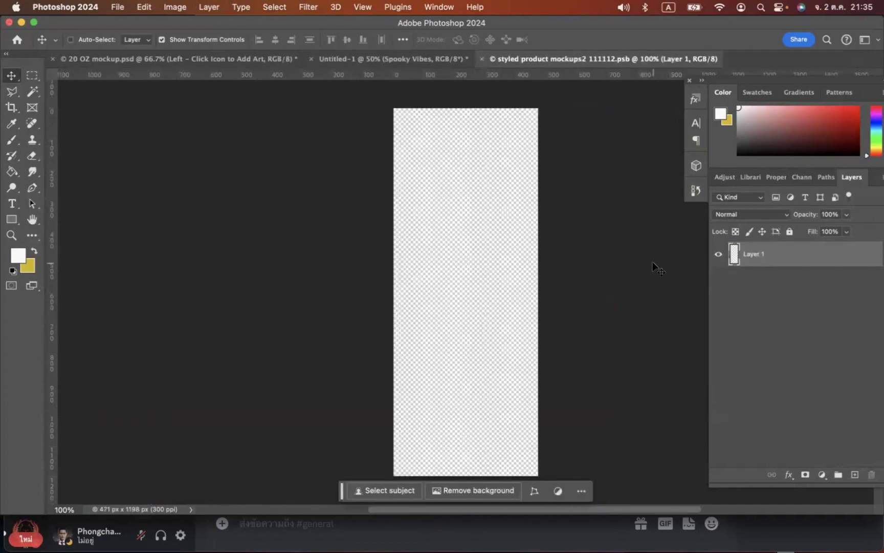
key("super+v")
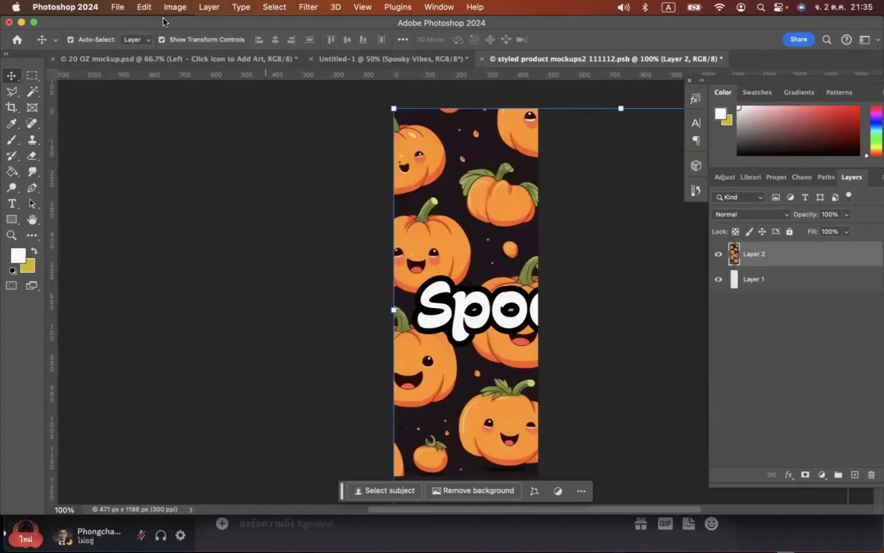
- Save the left tumbler's smart object, return to 20 OZ mockup.psd, and deselect the layer
left_click(117, 7)
left_click(131, 127)
left_click(198, 59)
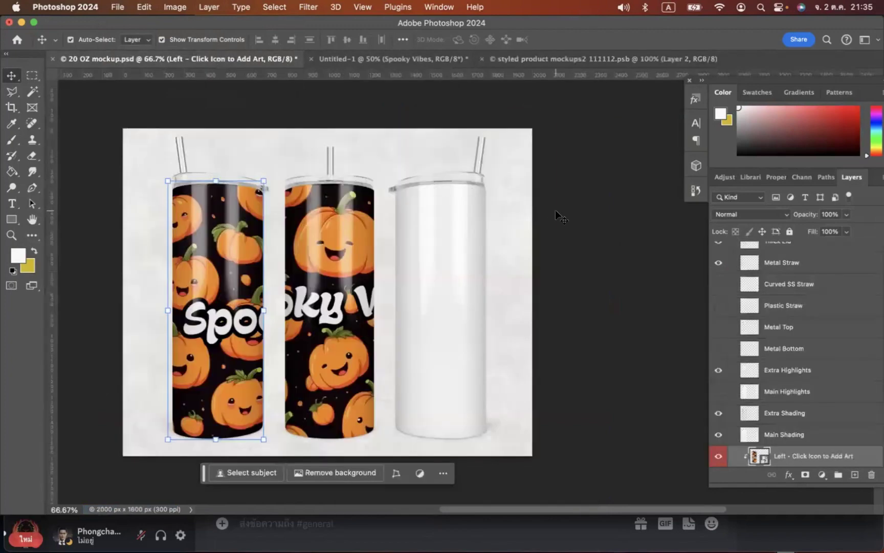
left_click(555, 210)
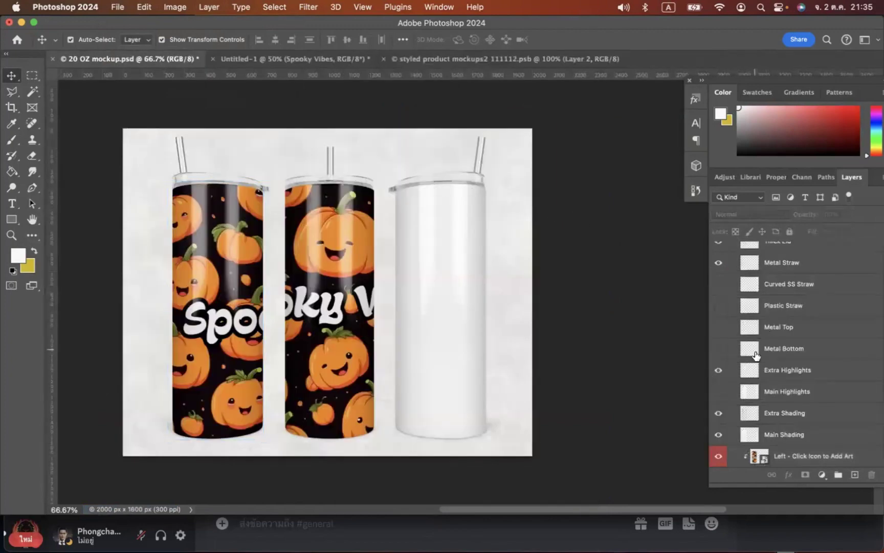
- Check the left tumbler with its Thick Lid layer hidden, and show the lid again
left_click(720, 257)
left_click(720, 246)
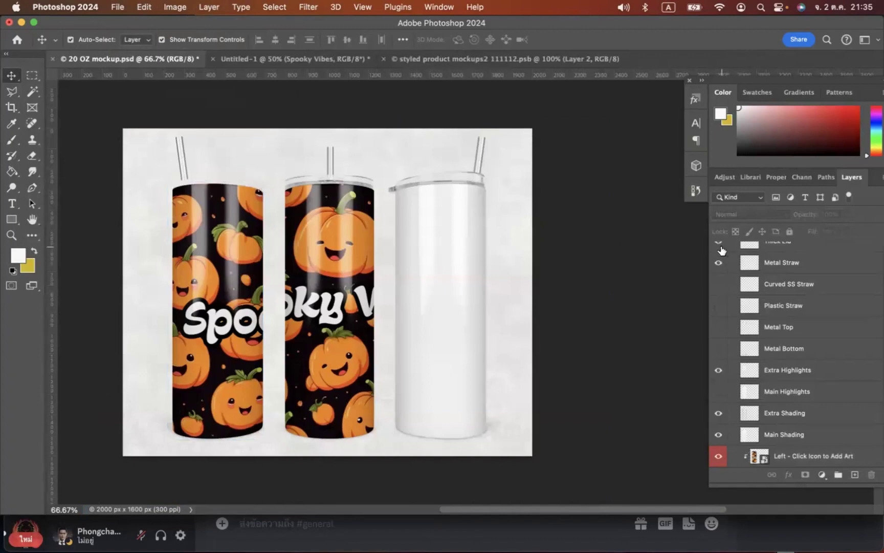
scroll(778, 288, "up", 3)
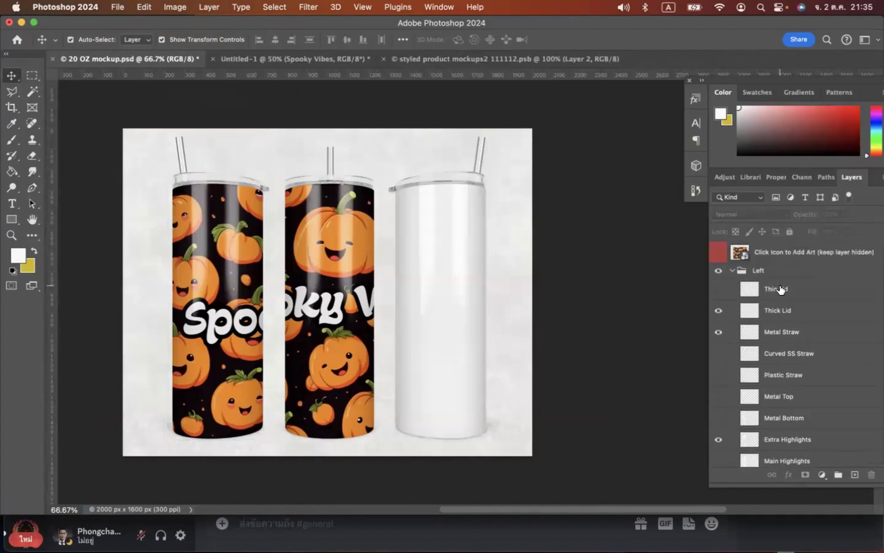
- Collapse the Left group, expand the Right group, and open the "Right - Click Icon to Add Art" smart object
left_click(732, 271)
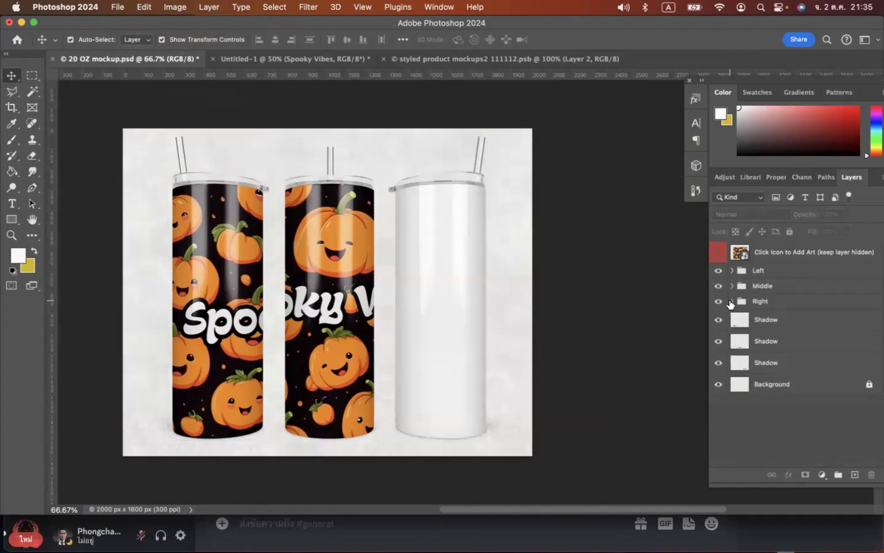
left_click(733, 301)
scroll(772, 363, "down", 3)
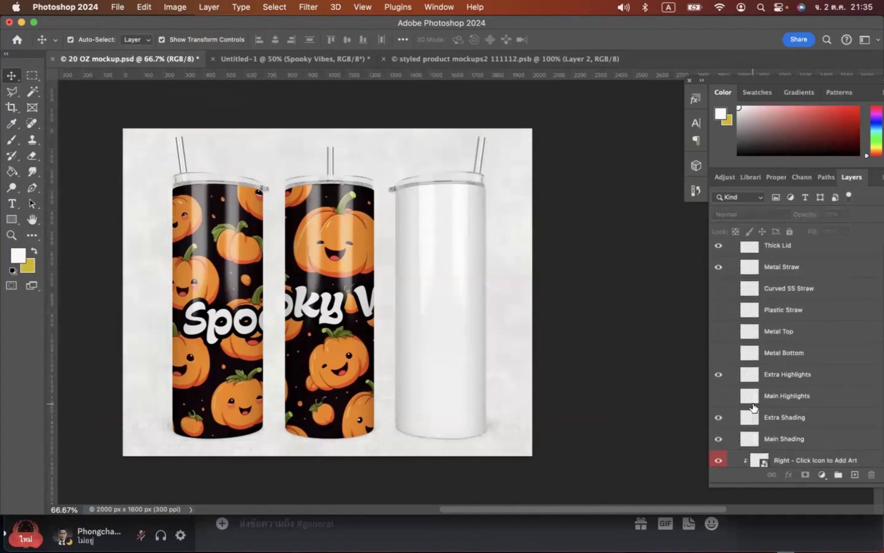
scroll(762, 389, "down", 3)
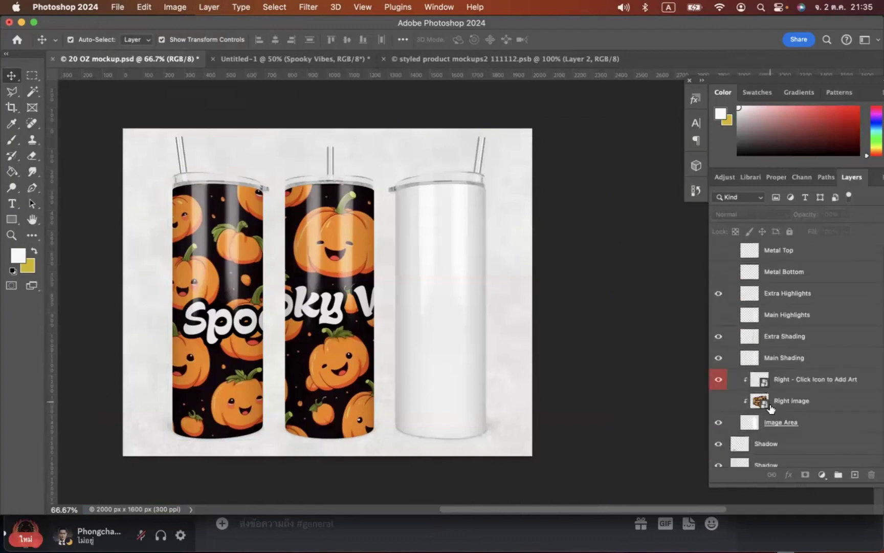
double_click(760, 380)
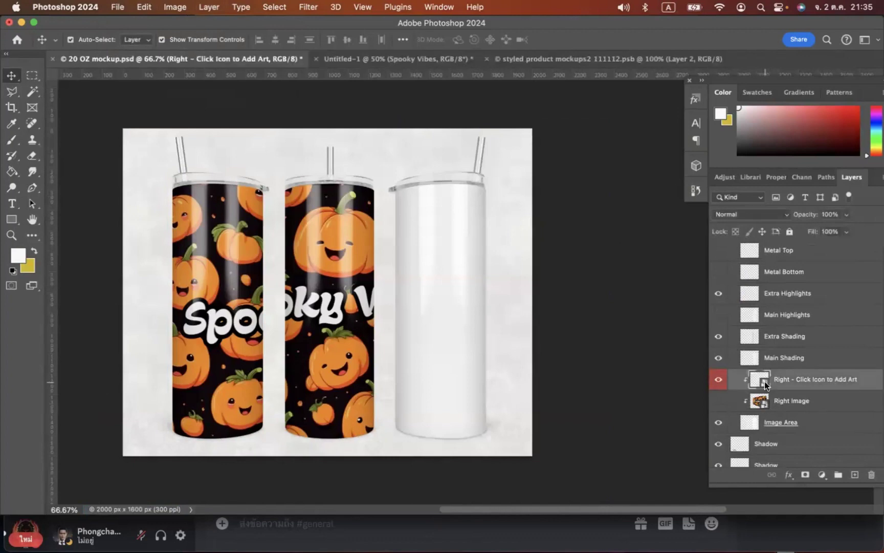
- Paste the pumpkin artwork into styled product mockups111112.psb and move it left and slightly up until its right edge meets the canvas's right edge
key("super+v")
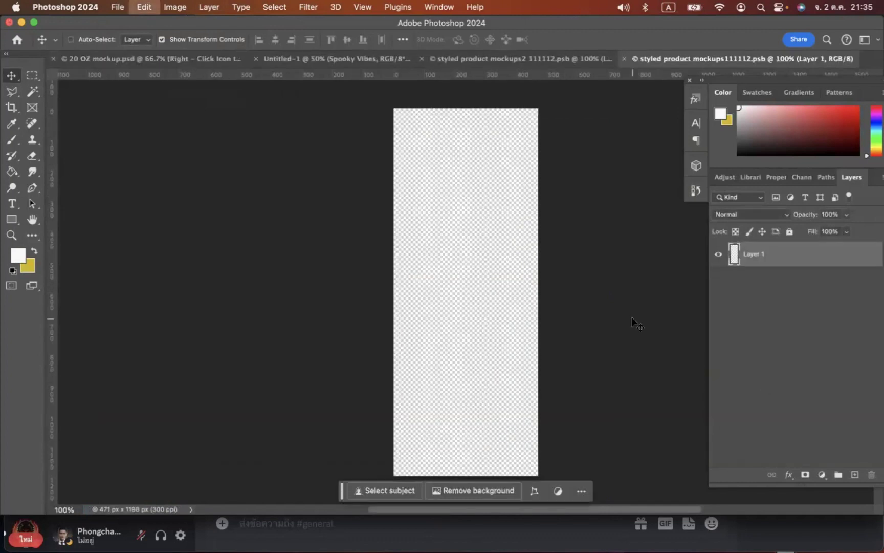
left_click_drag(537, 297, 298, 296)
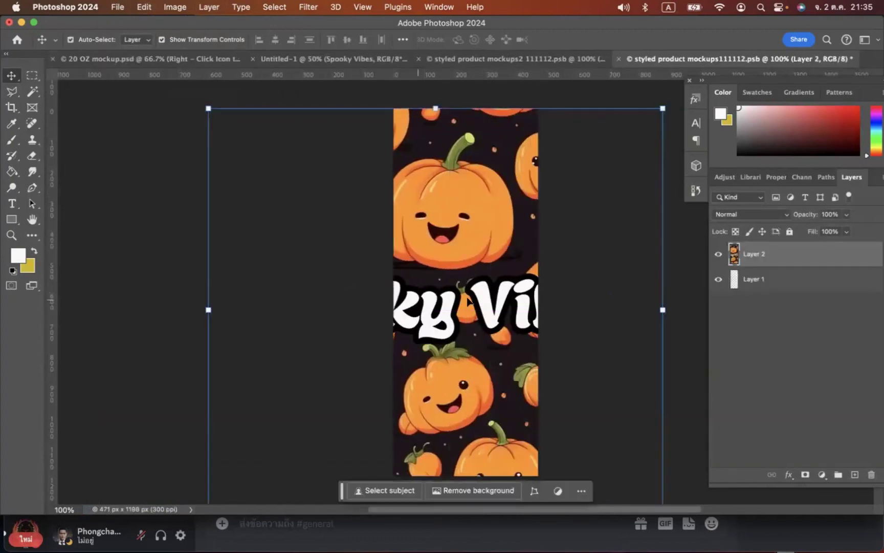
left_click_drag(414, 297, 307, 314)
left_click_drag(487, 314, 478, 292)
scroll(525, 308, "down", 3)
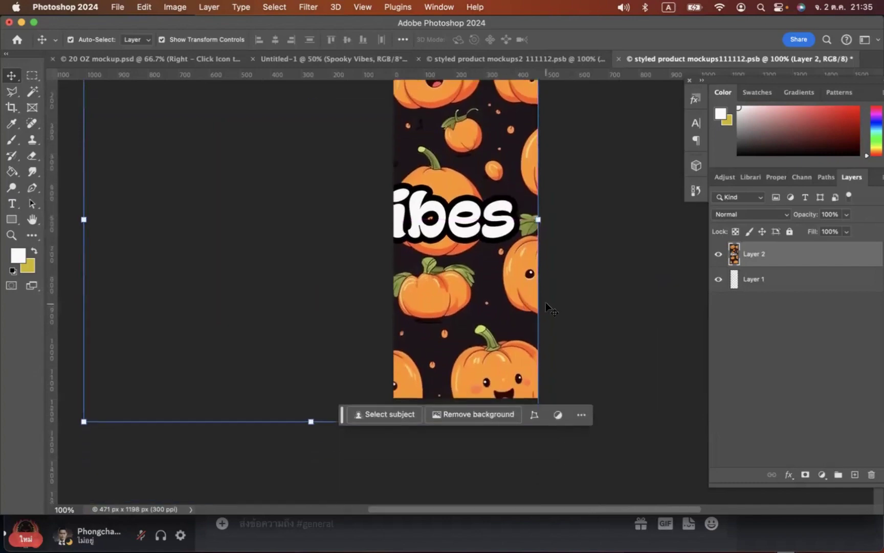
scroll(545, 302, "up", 4)
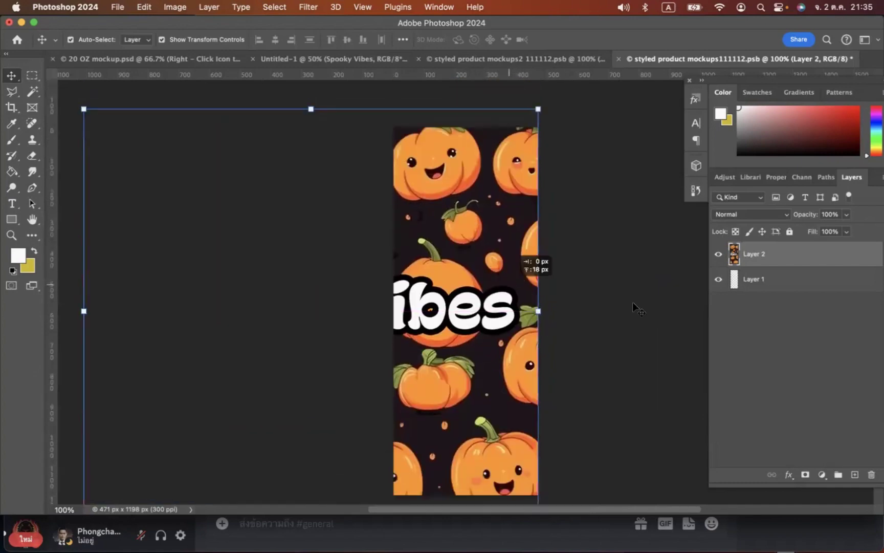
- Save and close the right tumbler's smart object styled product mockups111112.psb, and deselect the layer in 20 OZ mockup.psd
left_click(123, 14)
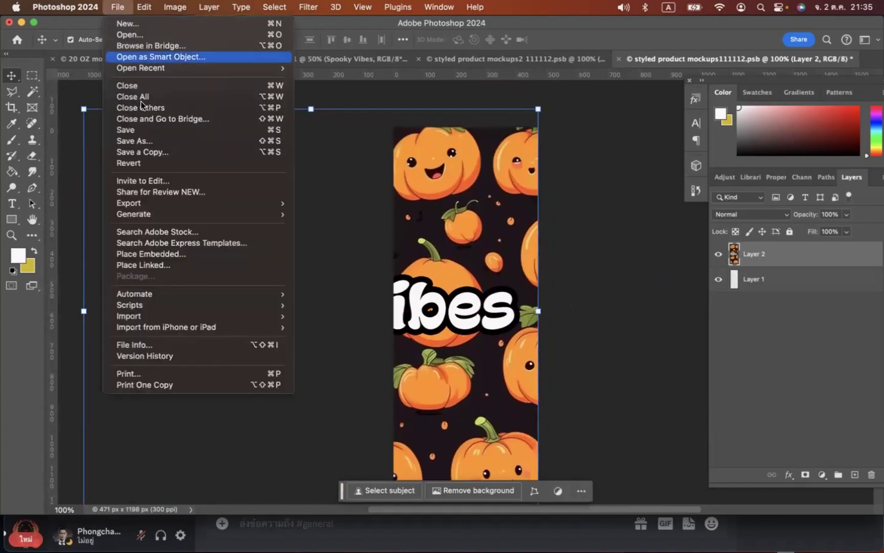
left_click(135, 131)
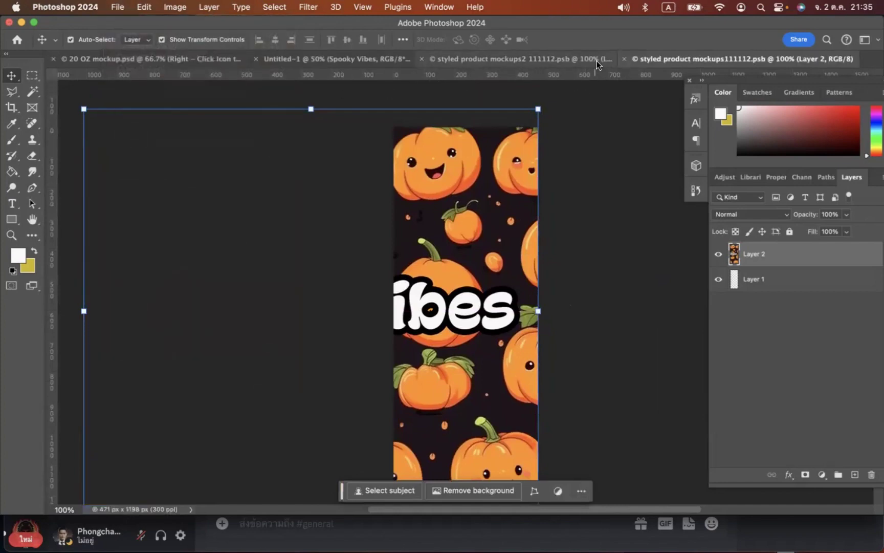
left_click(625, 59)
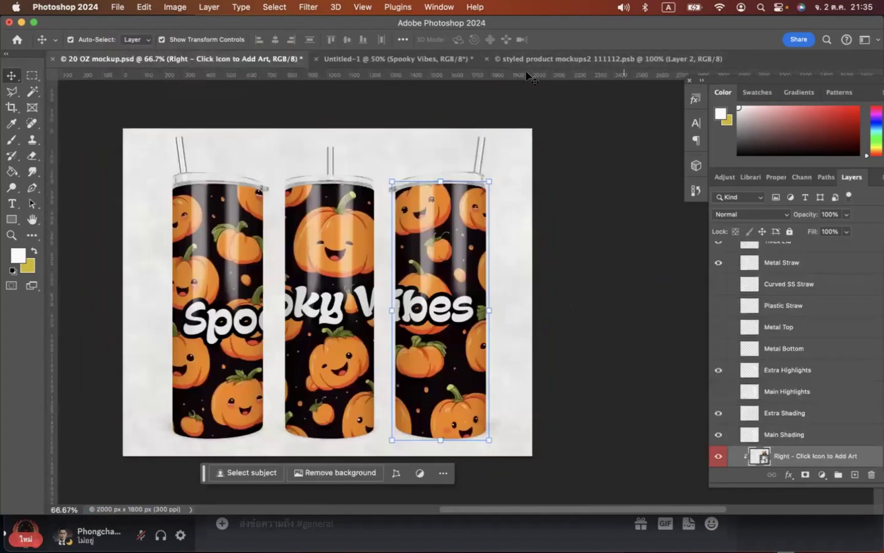
left_click(611, 140)
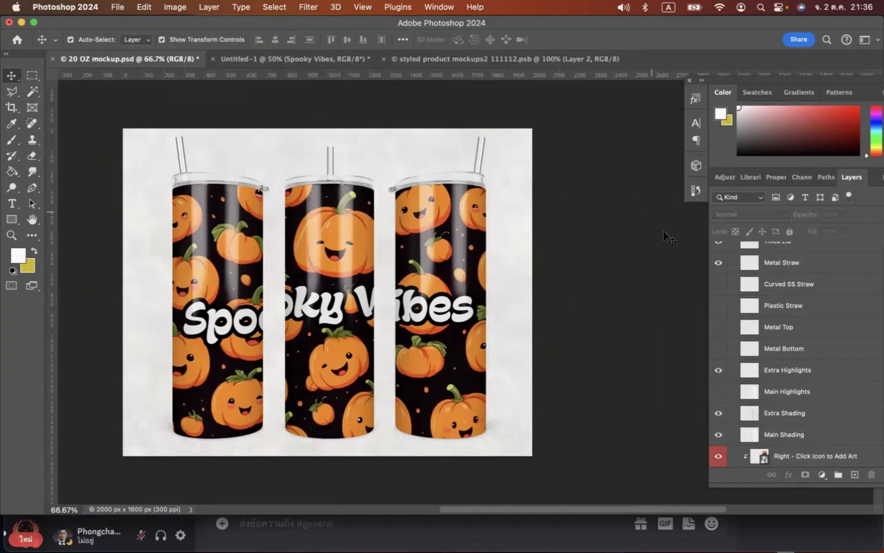
- Collapse the Right group, expand the Left group, and open the "Left - Click Icon to Add Art" smart object
scroll(755, 302, "up", 5)
left_click(732, 290)
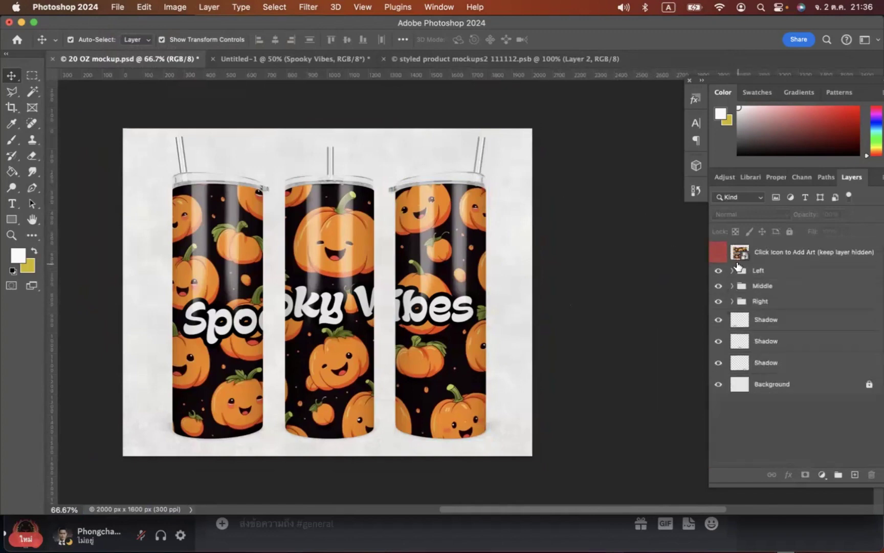
left_click(732, 270)
scroll(793, 387, "down", 3)
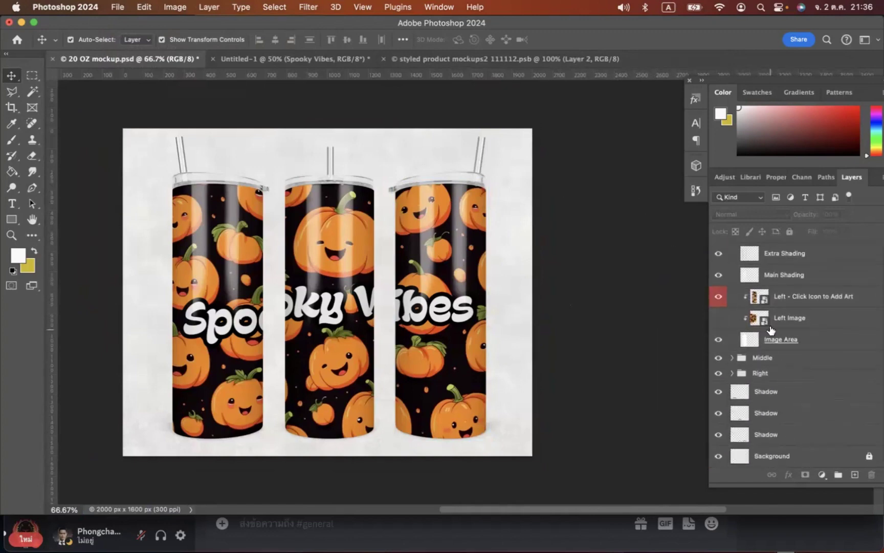
double_click(765, 301)
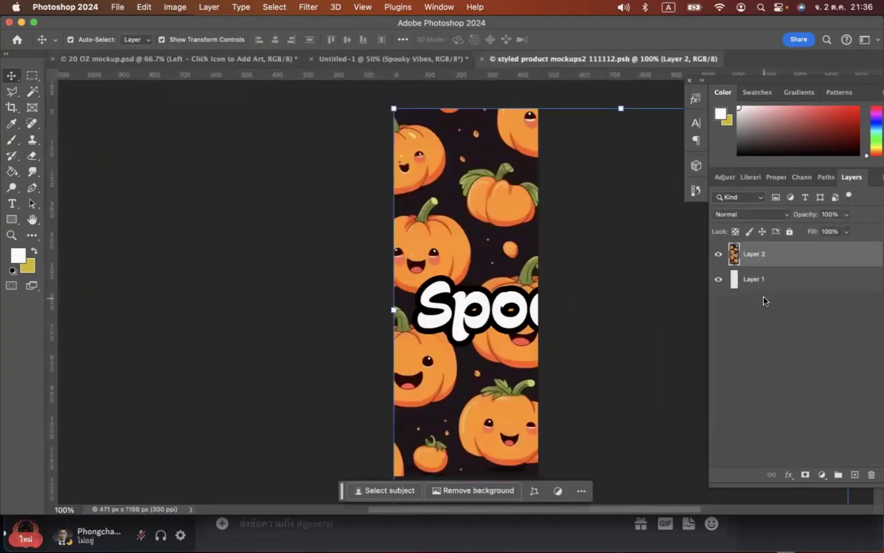
- Move the pumpkin artwork on Layer 2 slightly straight up in styled product mockups2 111112.psb and save the smart object
left_click_drag(524, 283, 524, 265)
left_click(118, 7)
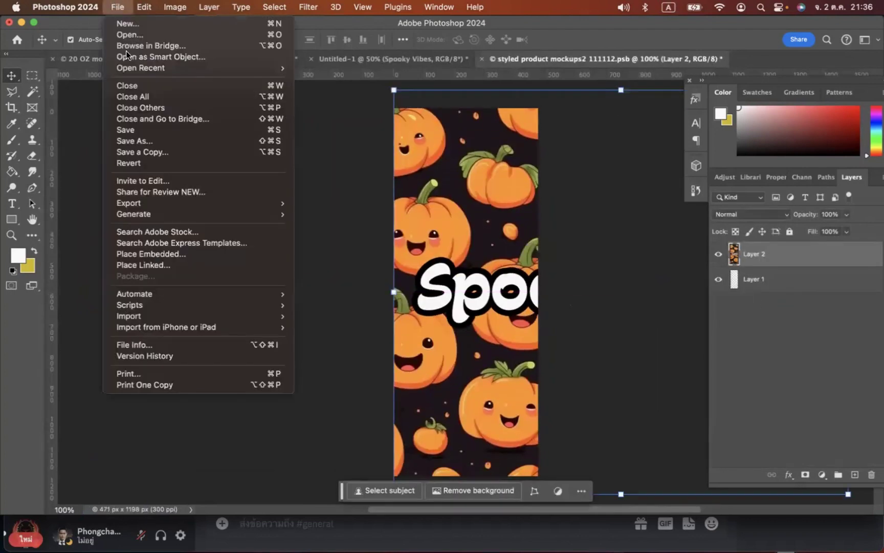
left_click(127, 130)
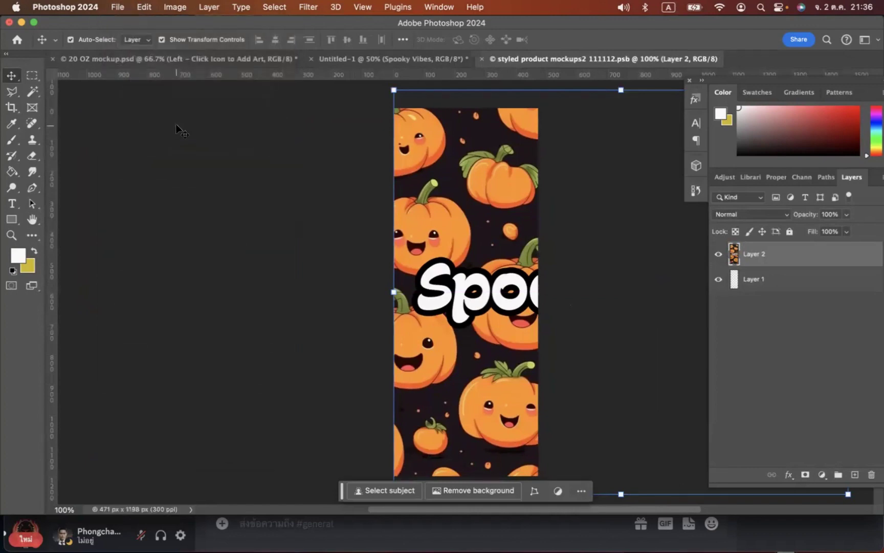
- Return to 20 OZ mockup.psd, deselect the layer, and check the Spooky Vibes text alignment across the three tumblers
left_click(201, 57)
left_click(565, 180)
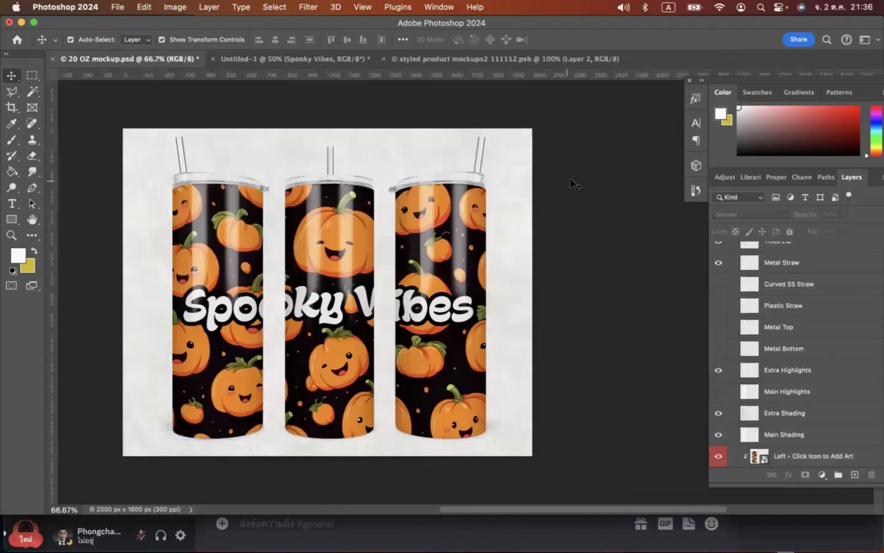
scroll(574, 180, "left", 3)
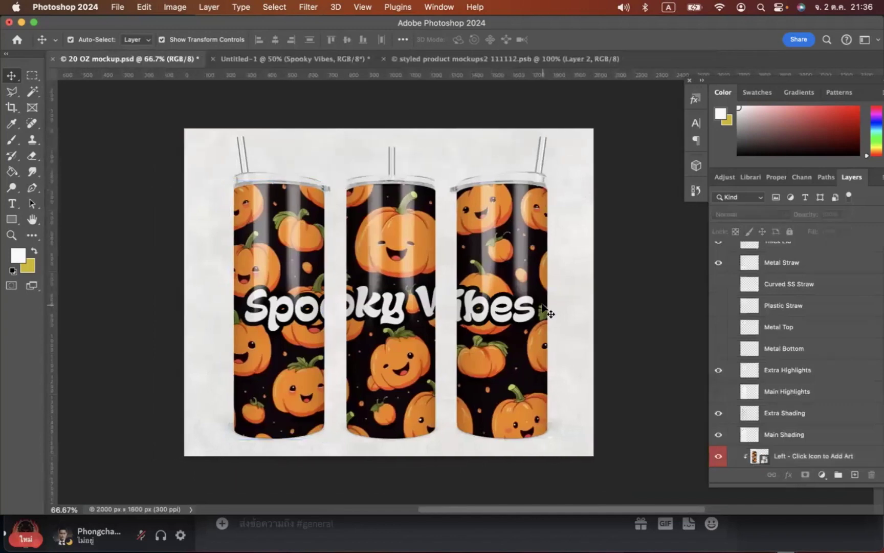